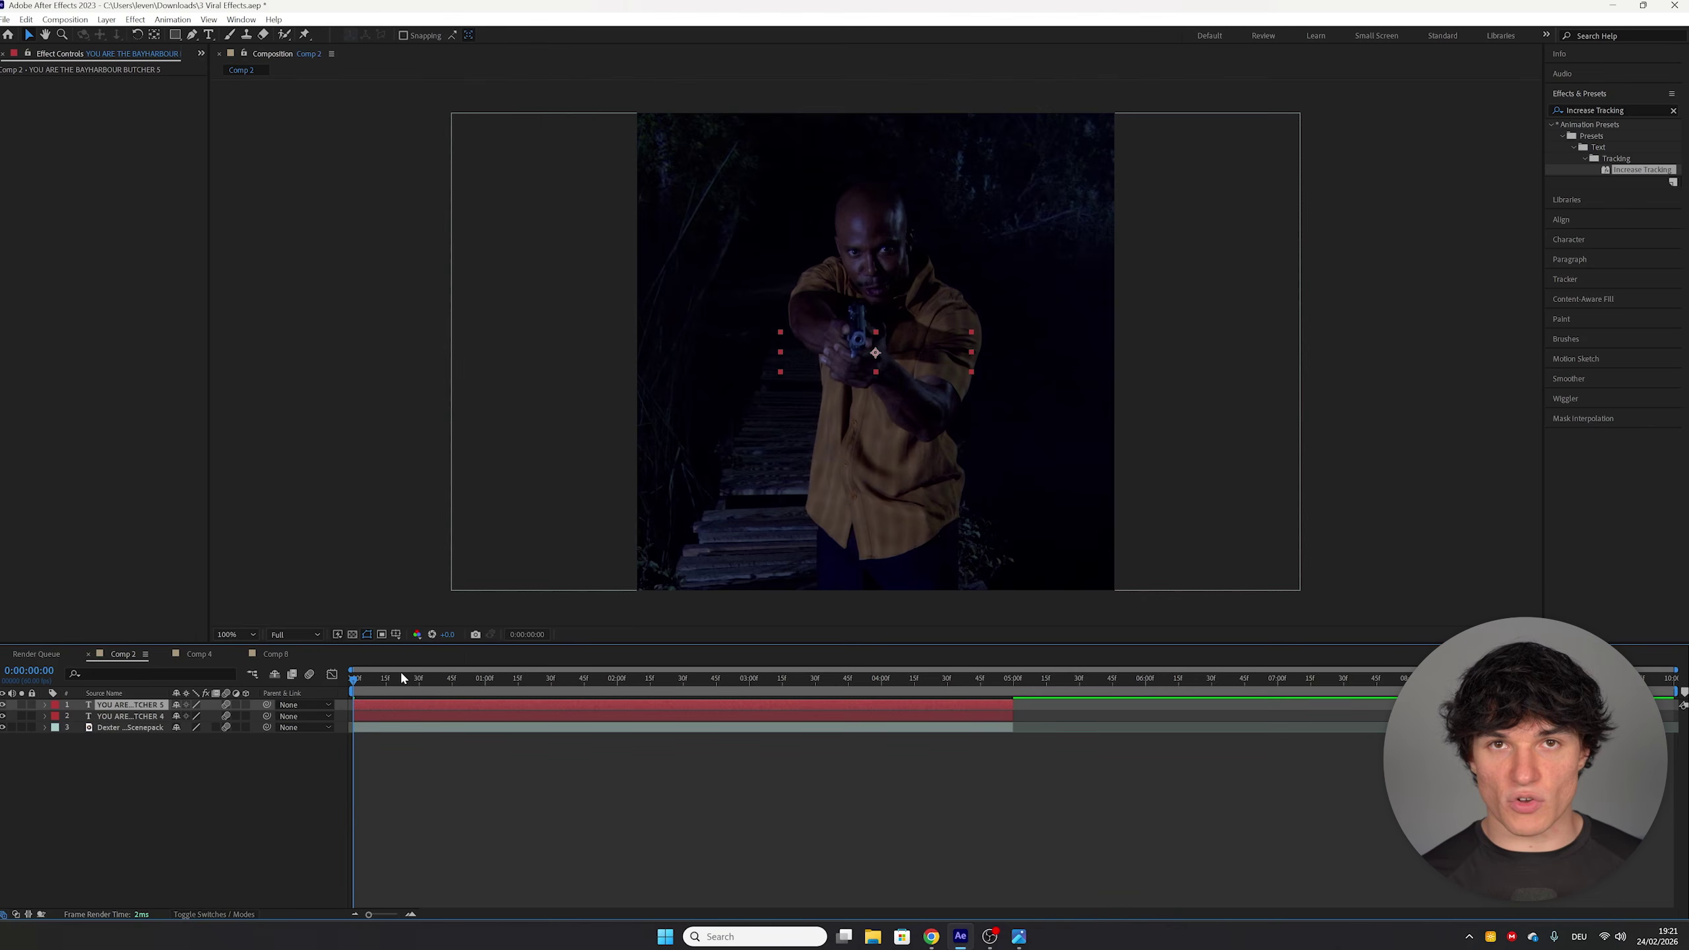
Step: Reveal the top text layer's keyframes, apply Easy Ease to both Tracking Amount keyframes and preview the animation
key("u")
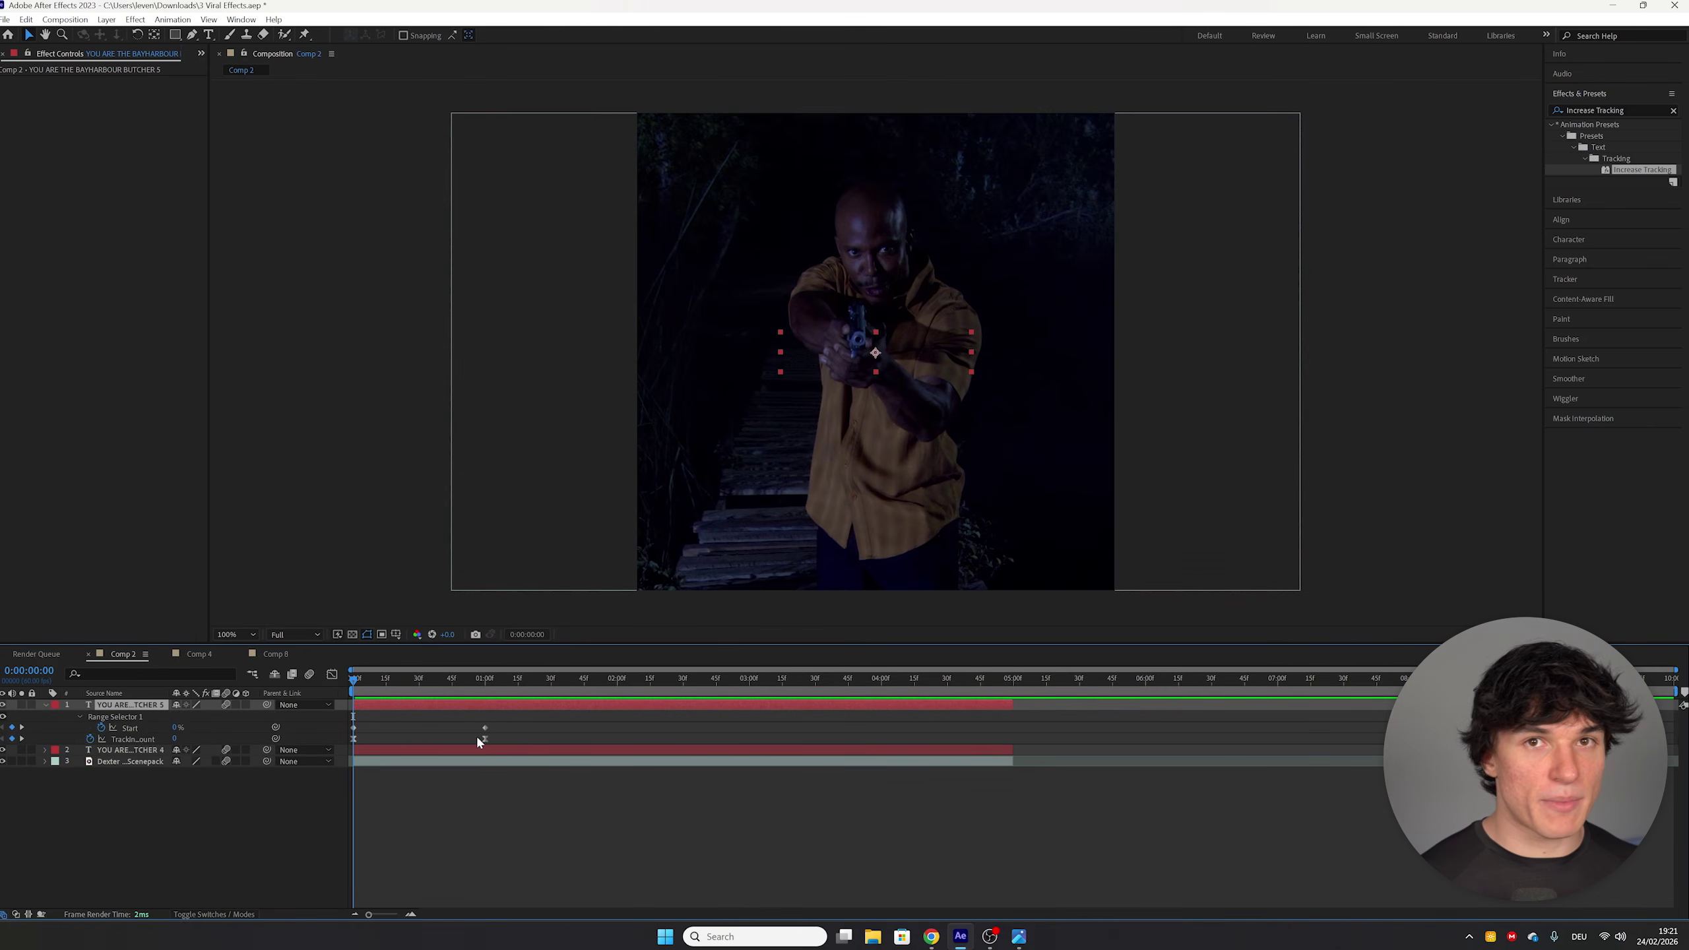
left_click_drag(489, 743, 350, 748)
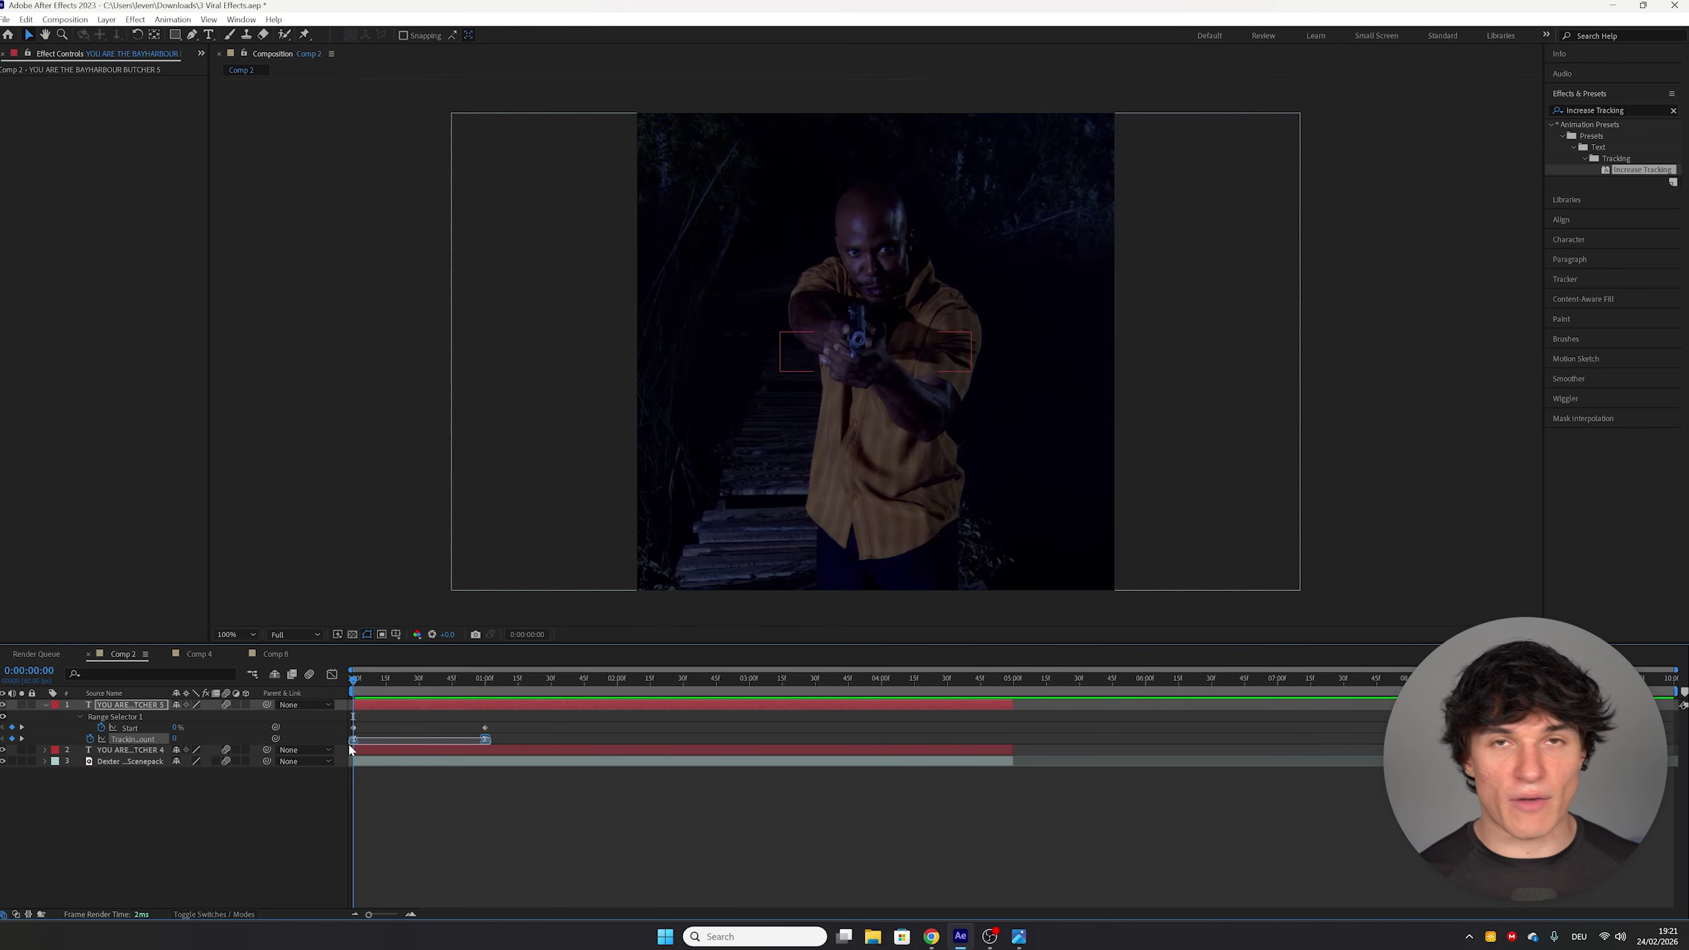
key("F9")
key("space")
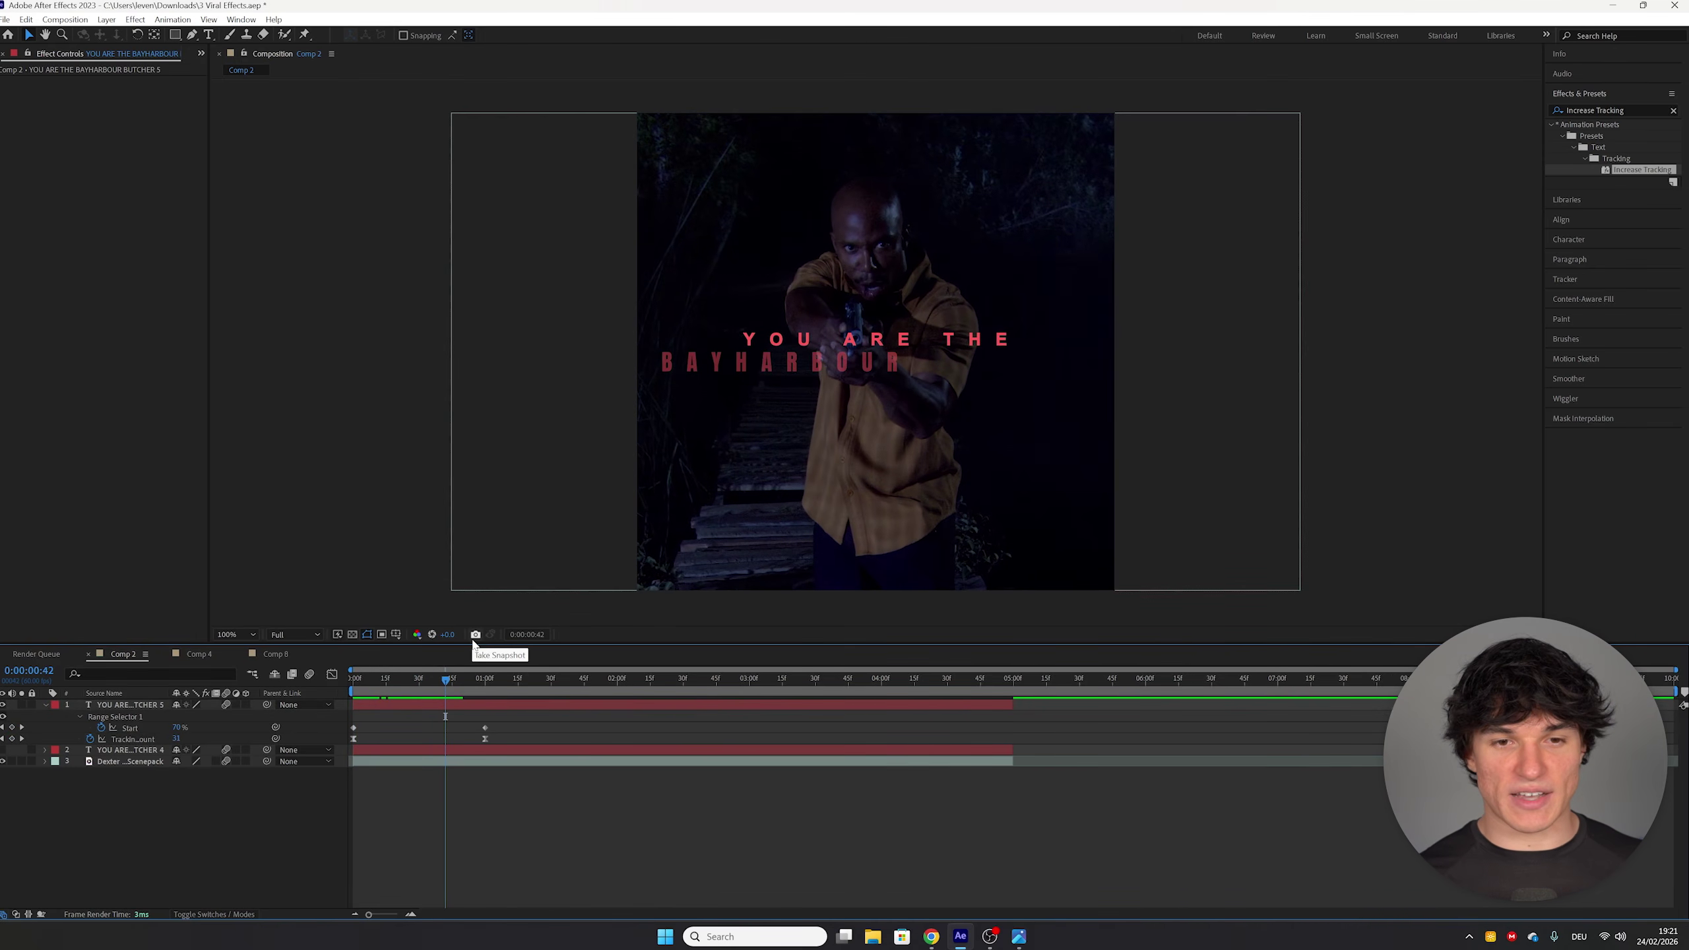
Step: Set the top text layer's Tracking Amount to 10 at 0:00 and to 0 at the one-second keyframe
left_click_drag(435, 692, 327, 705)
left_click(176, 739)
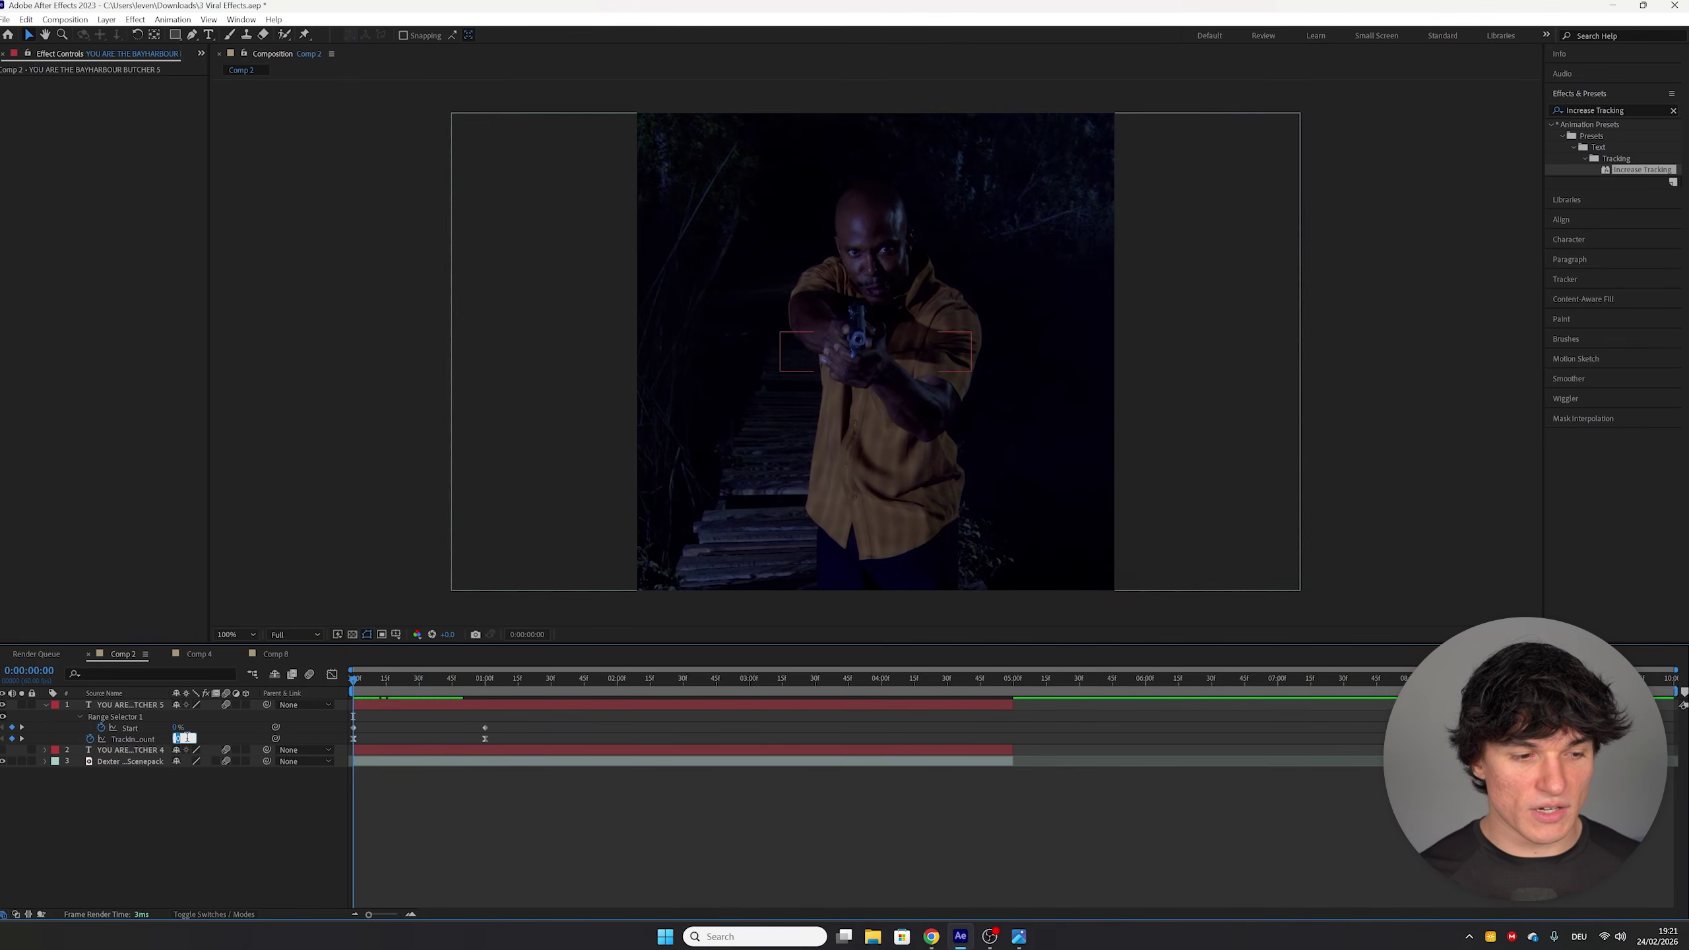
type("40")
key("Return")
left_click_drag(372, 674, 485, 685)
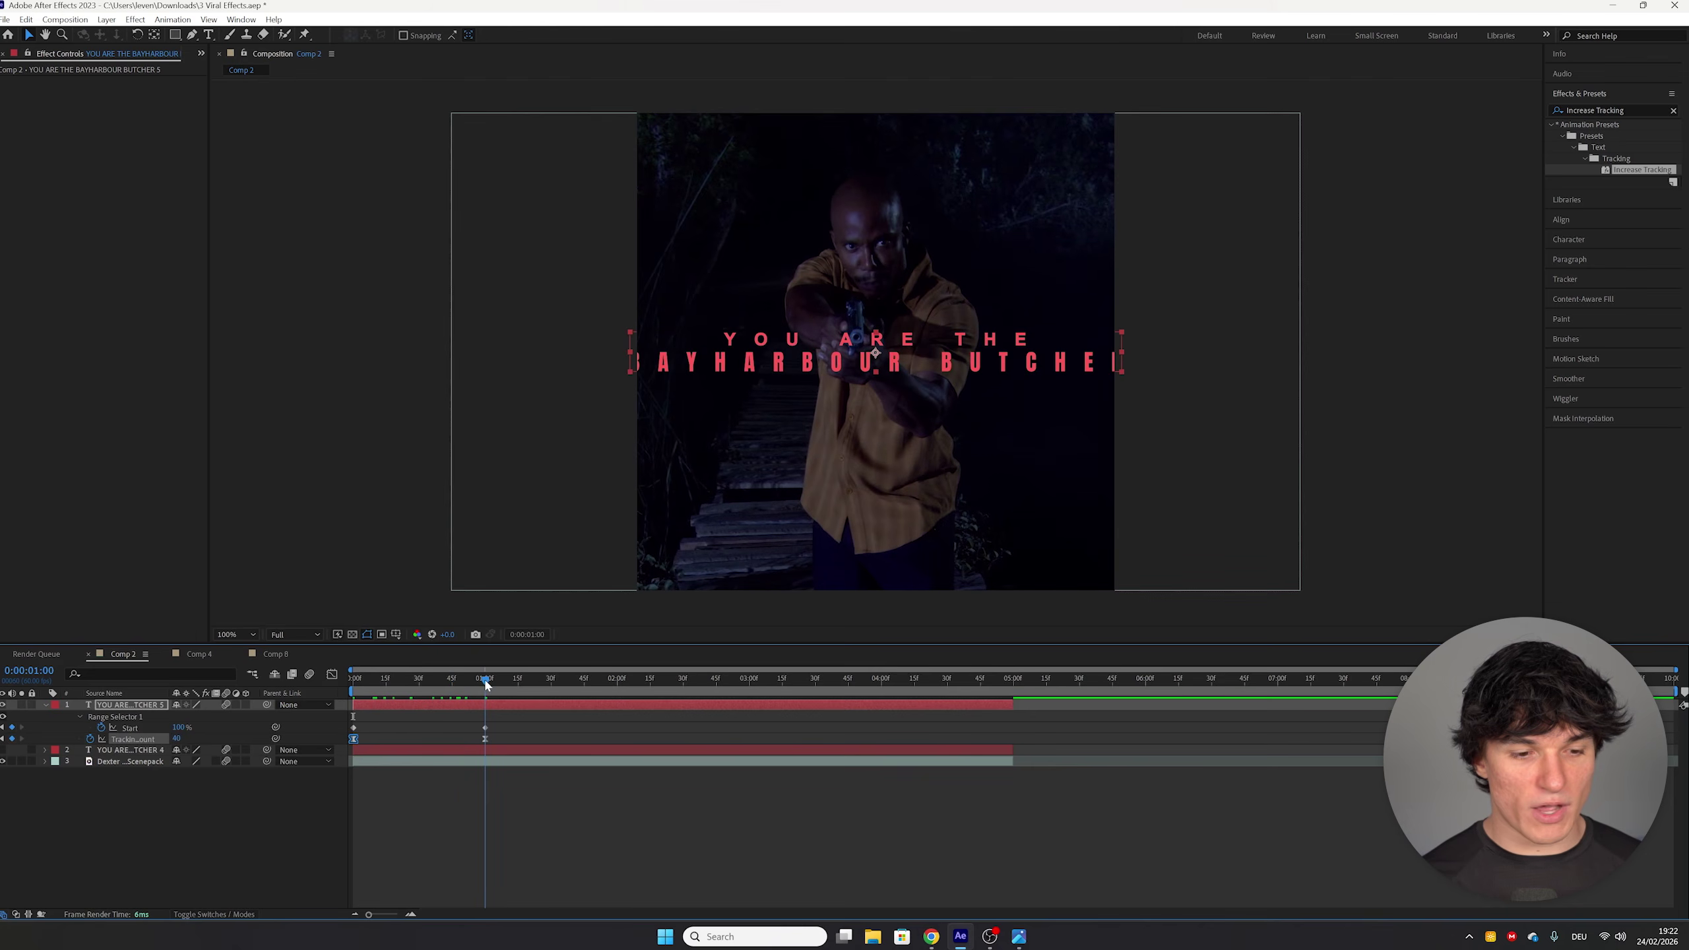
left_click(176, 739)
type("0")
key("Return")
Step: Reshape the Tracking Amount curve in the Graph Editor so it falls steeply at first and levels out toward one second
left_click_drag(520, 734, 337, 751)
left_click(332, 674)
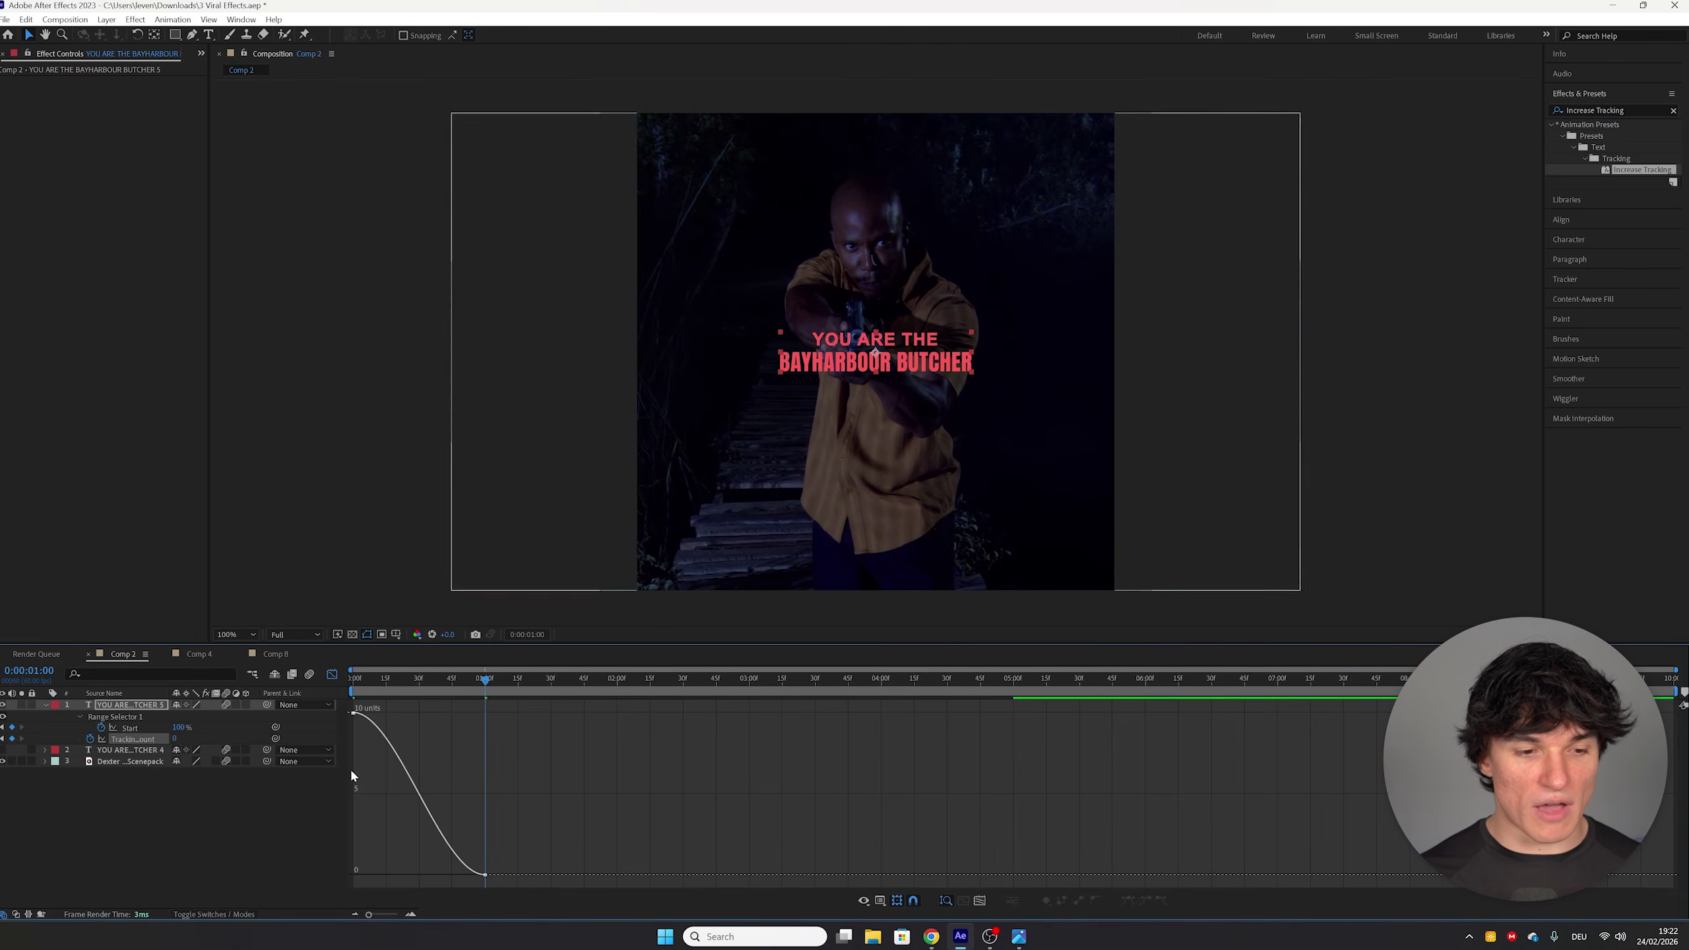
left_click(353, 713)
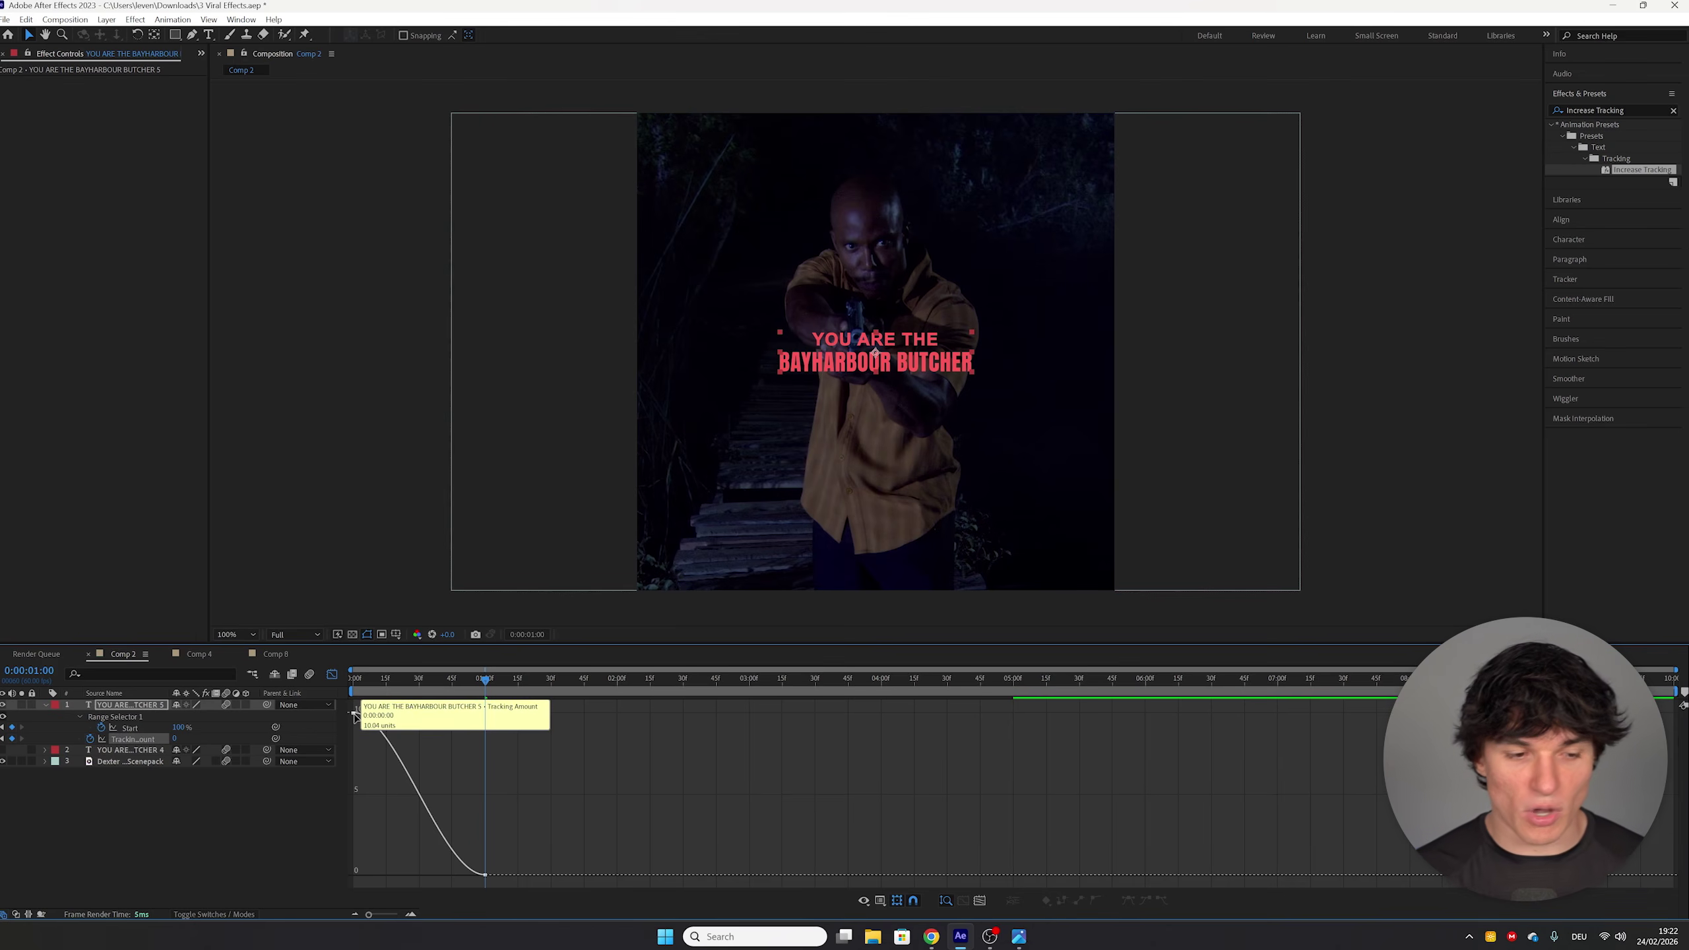
left_click_drag(397, 713, 356, 820)
left_click_drag(439, 877, 421, 877)
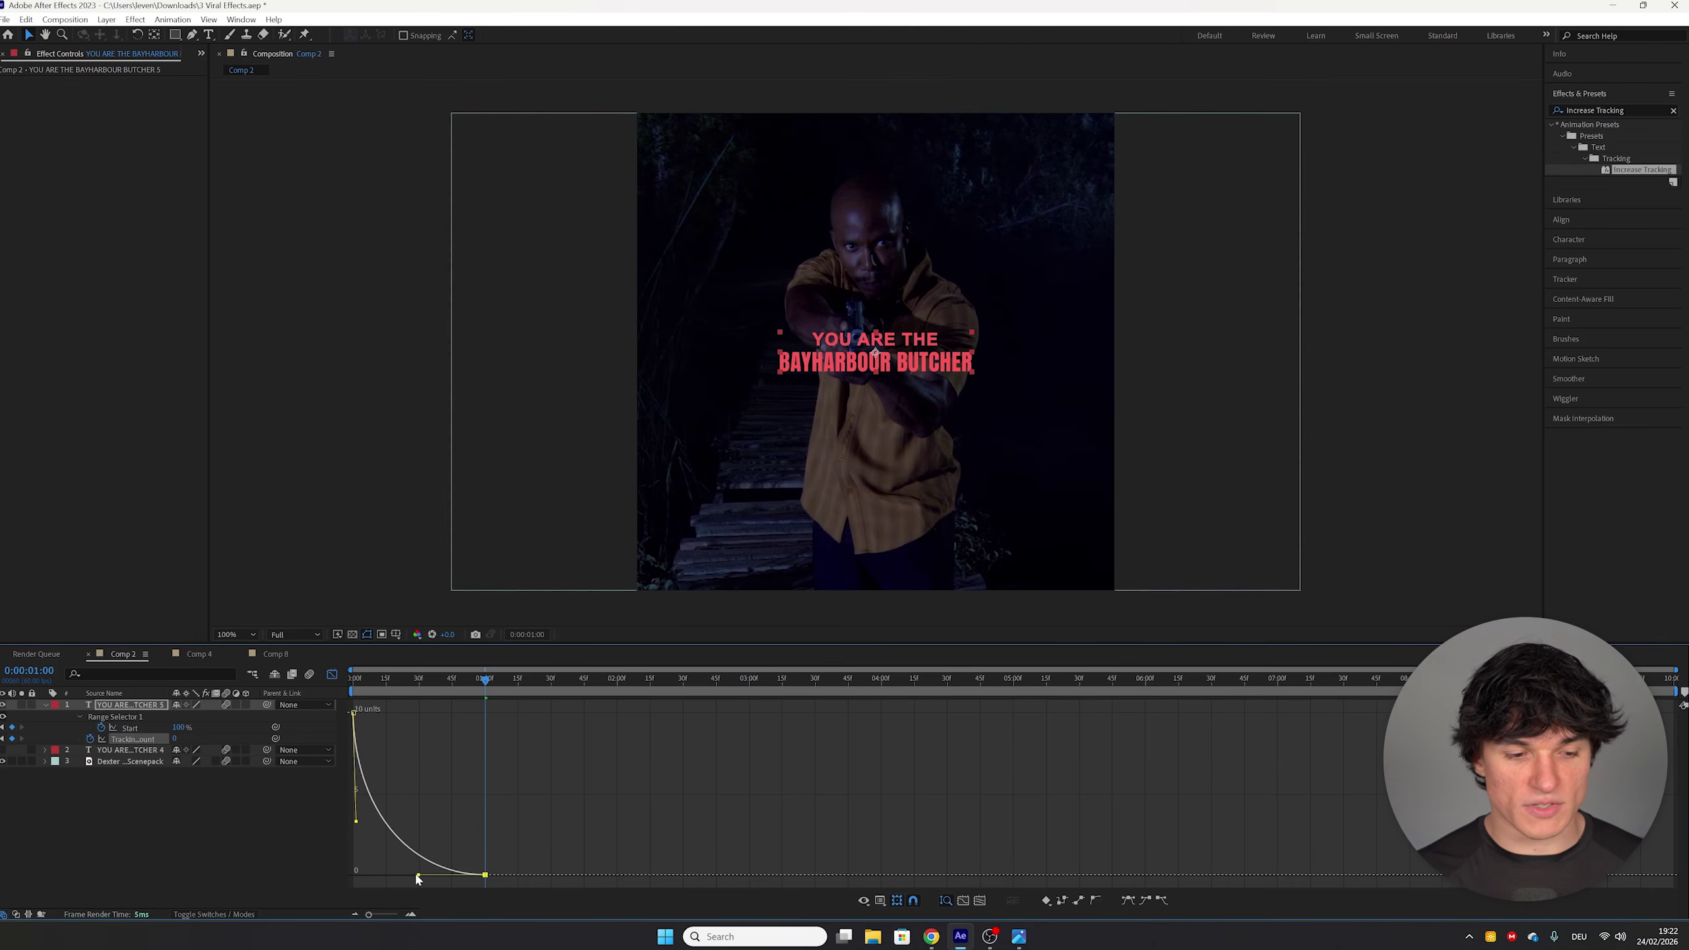
left_click(332, 675)
left_click_drag(483, 679, 477, 714)
Step: Pre-compose the second text layer, moving all attributes into the new composition and keeping the suggested name
key("ctrl+Down")
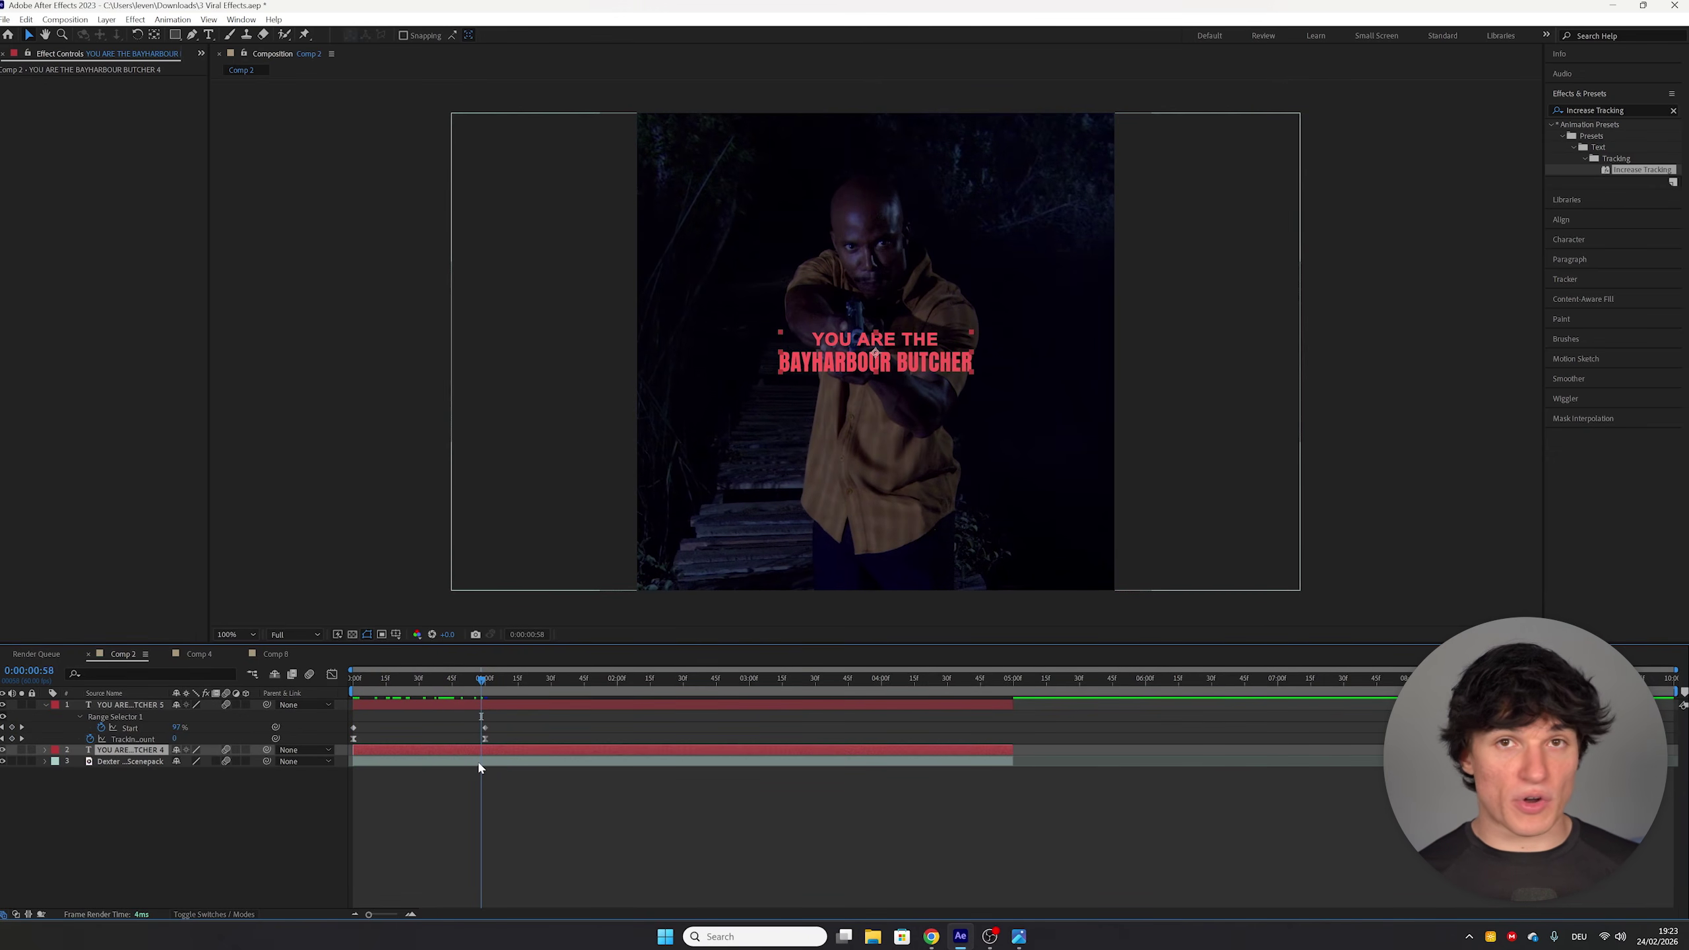
right_click(462, 747)
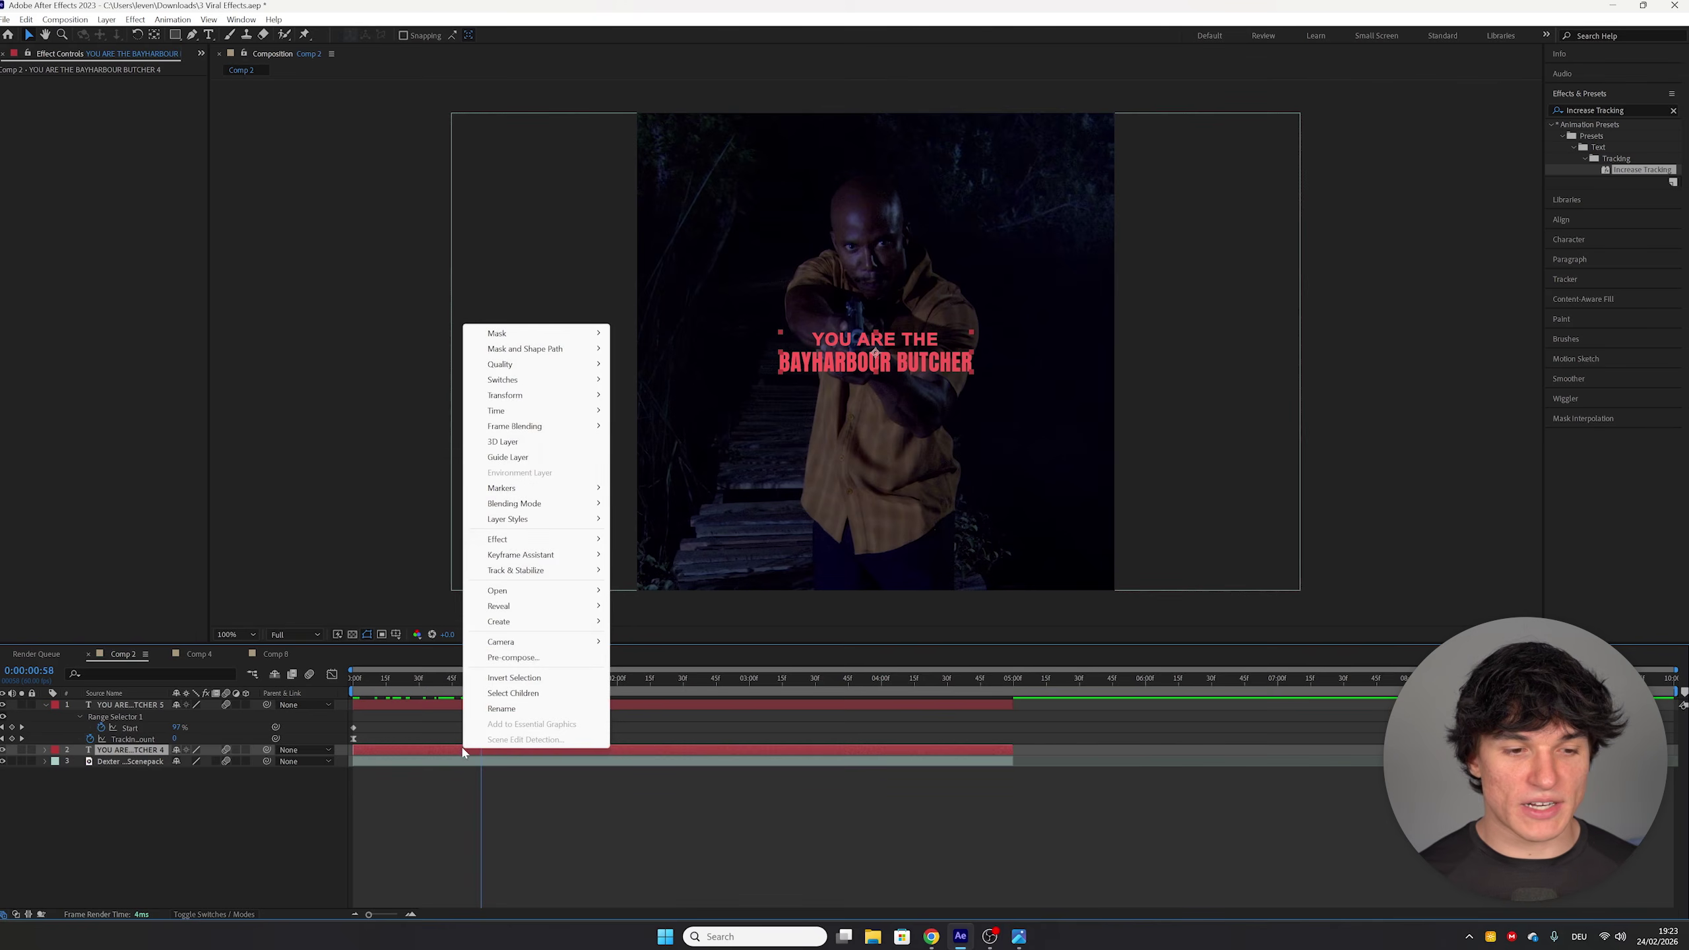
left_click(524, 659)
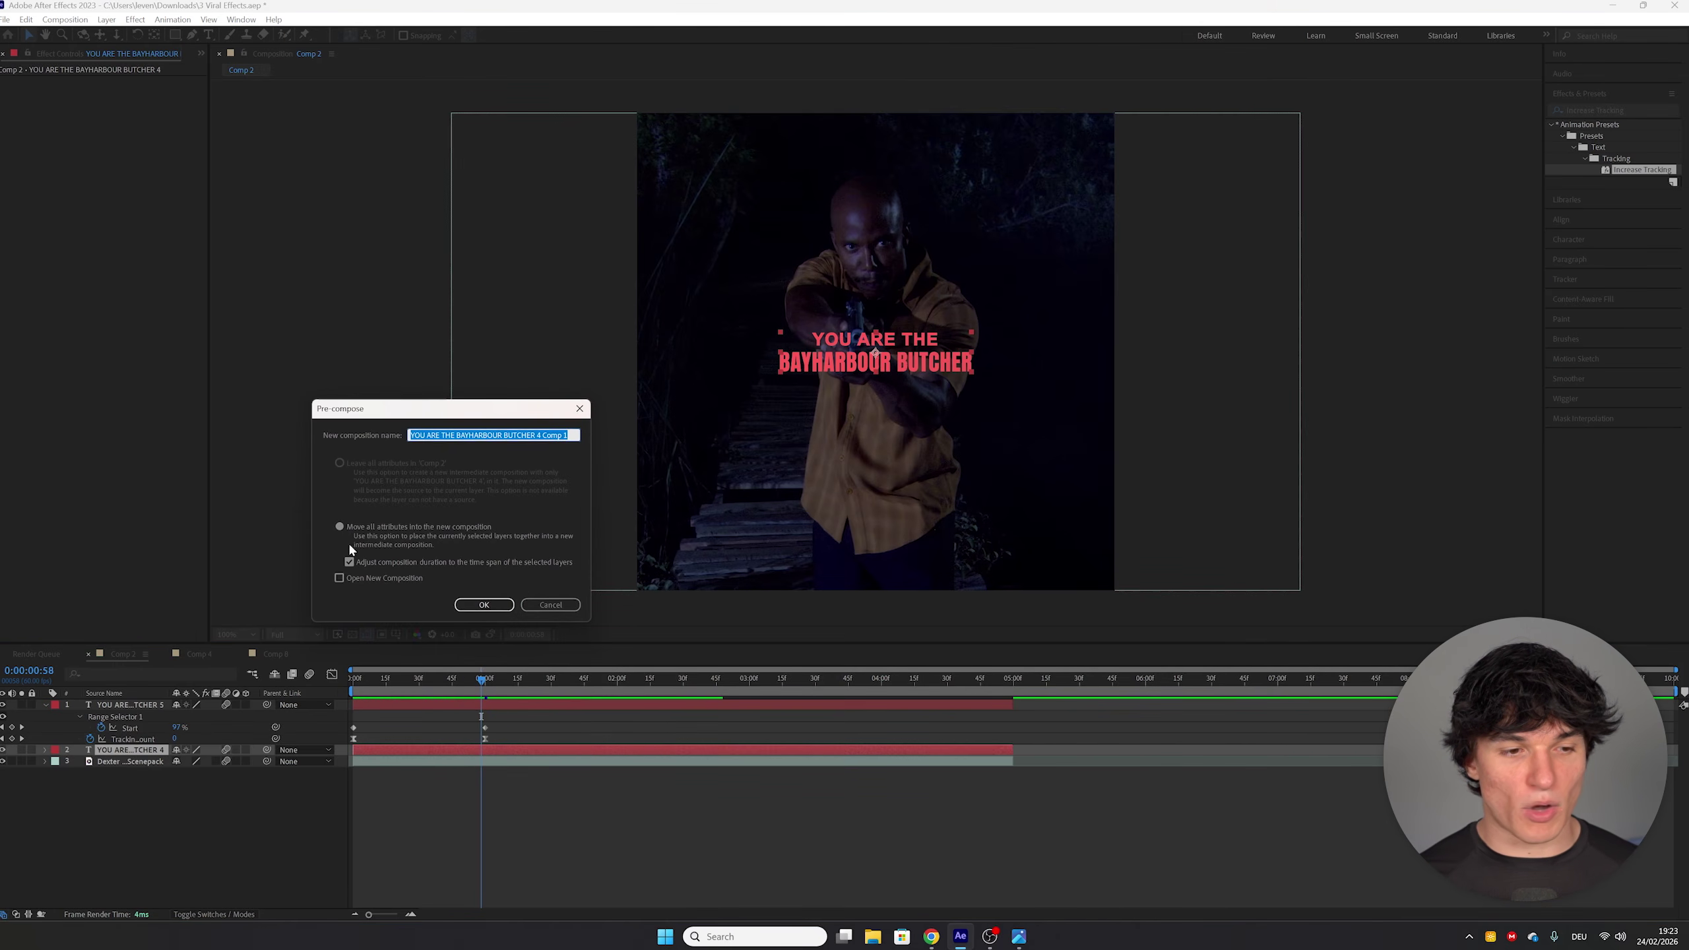
left_click(484, 605)
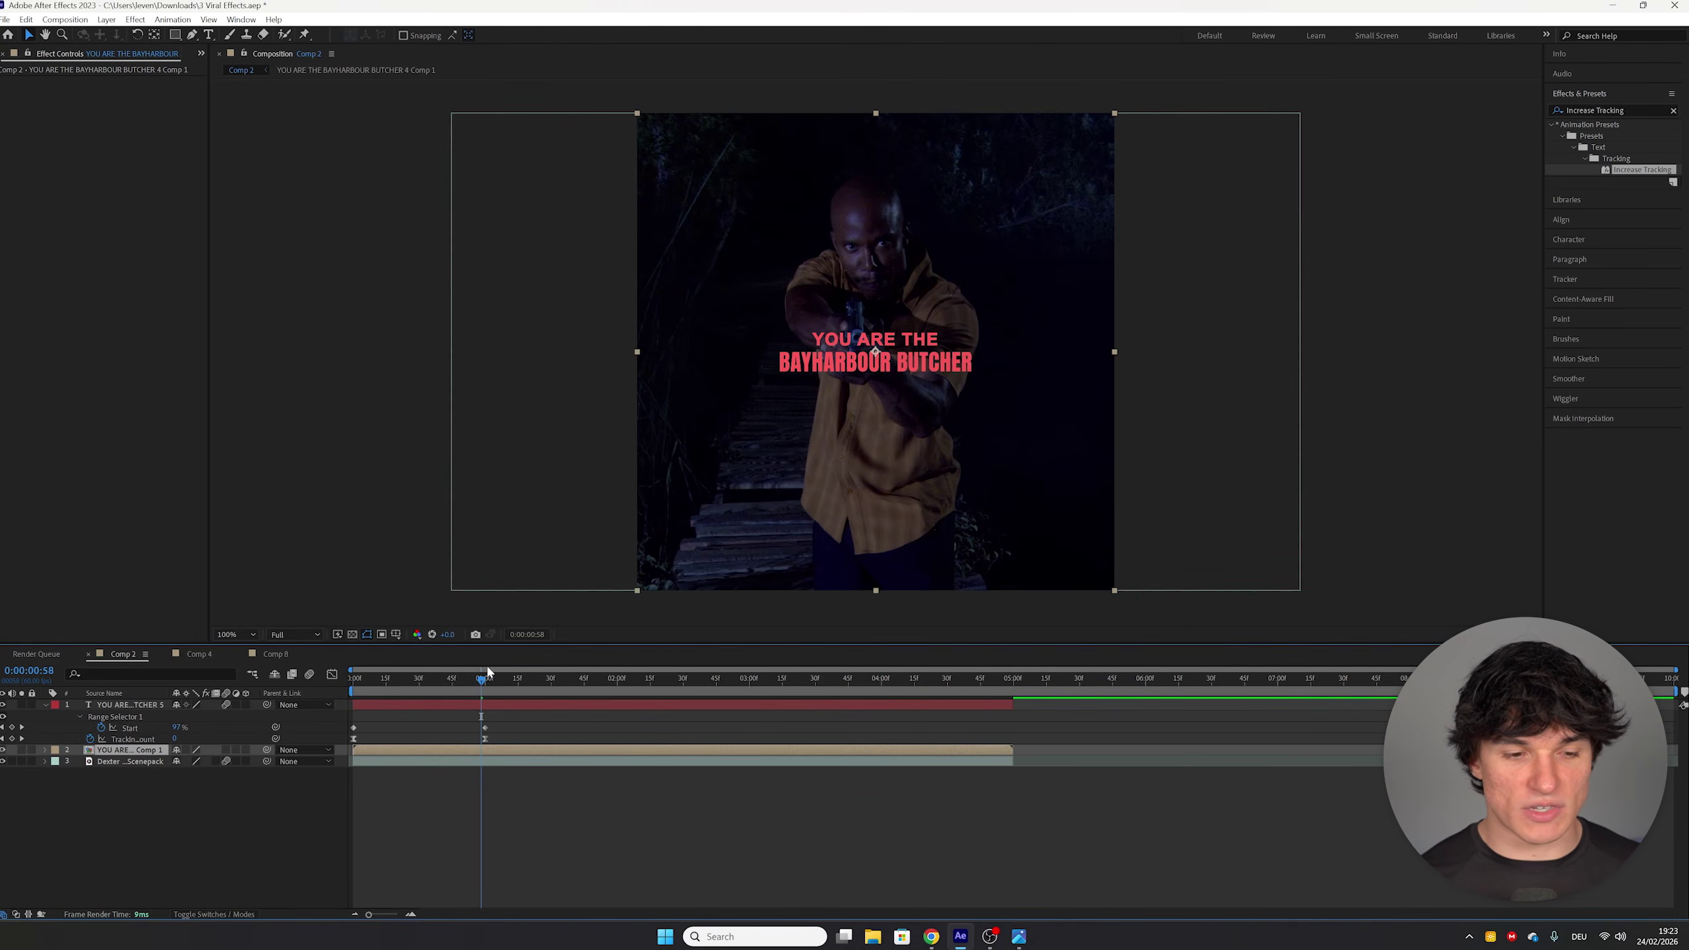
Step: Apply the Fill effect to the pre-composed text layer and set its color to white (FFFFFF)
key("space")
left_click(1673, 110)
type("fill")
left_click_drag(1596, 204, 610, 750)
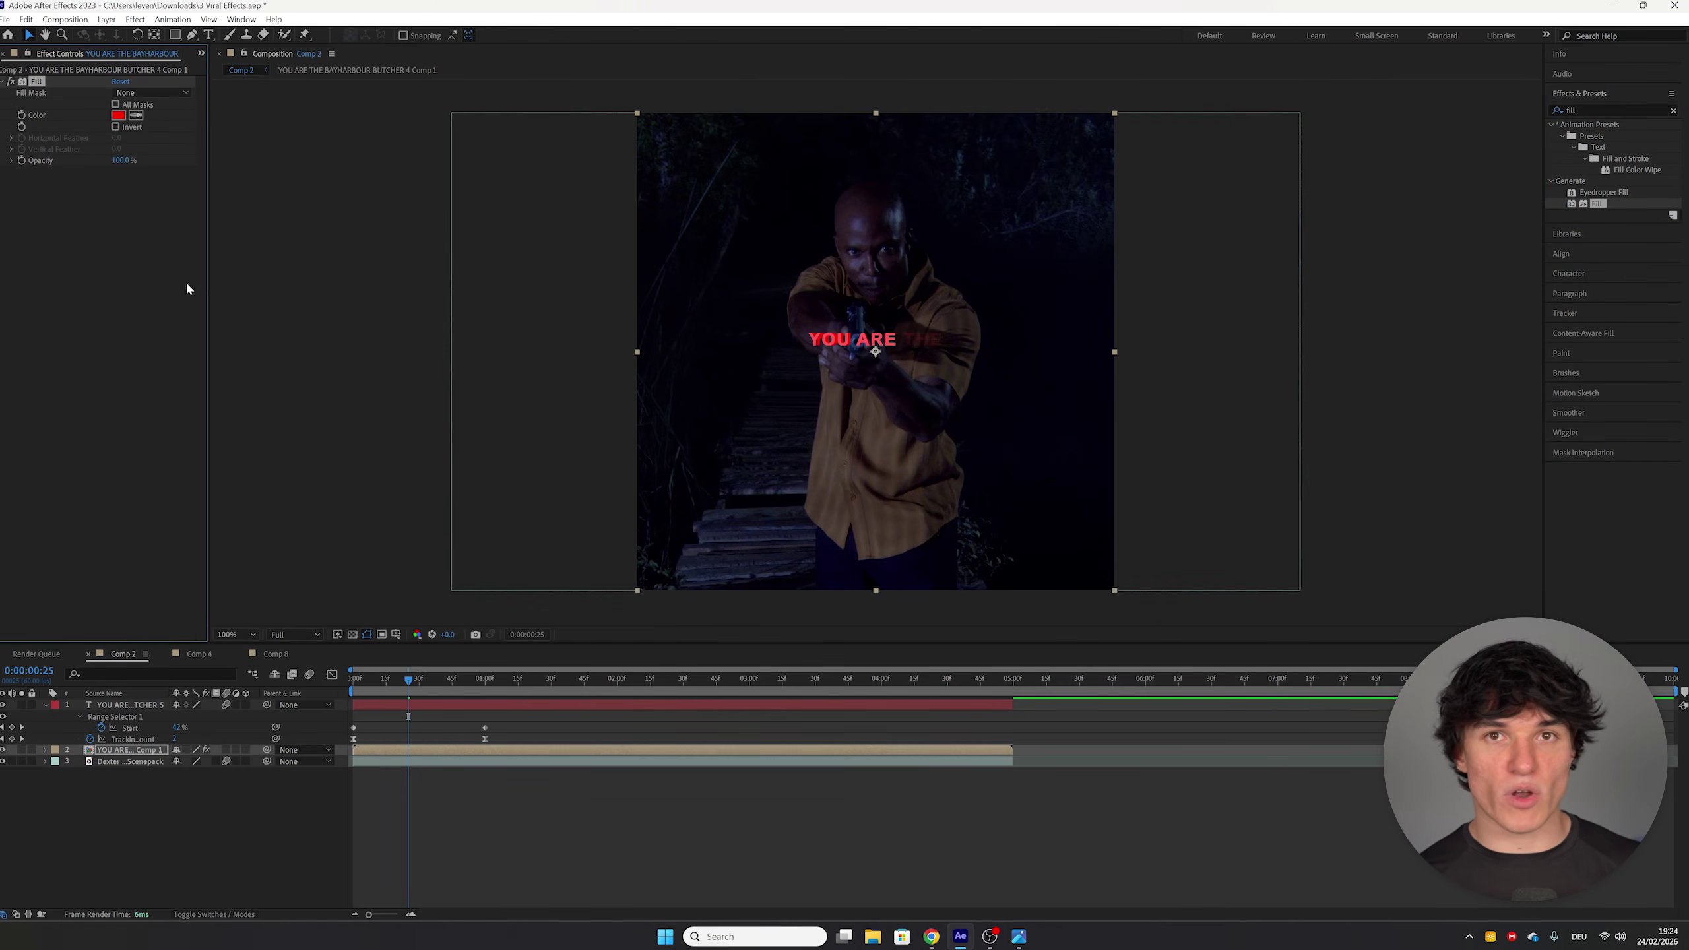
left_click(118, 115)
left_click_drag(362, 425, 271, 384)
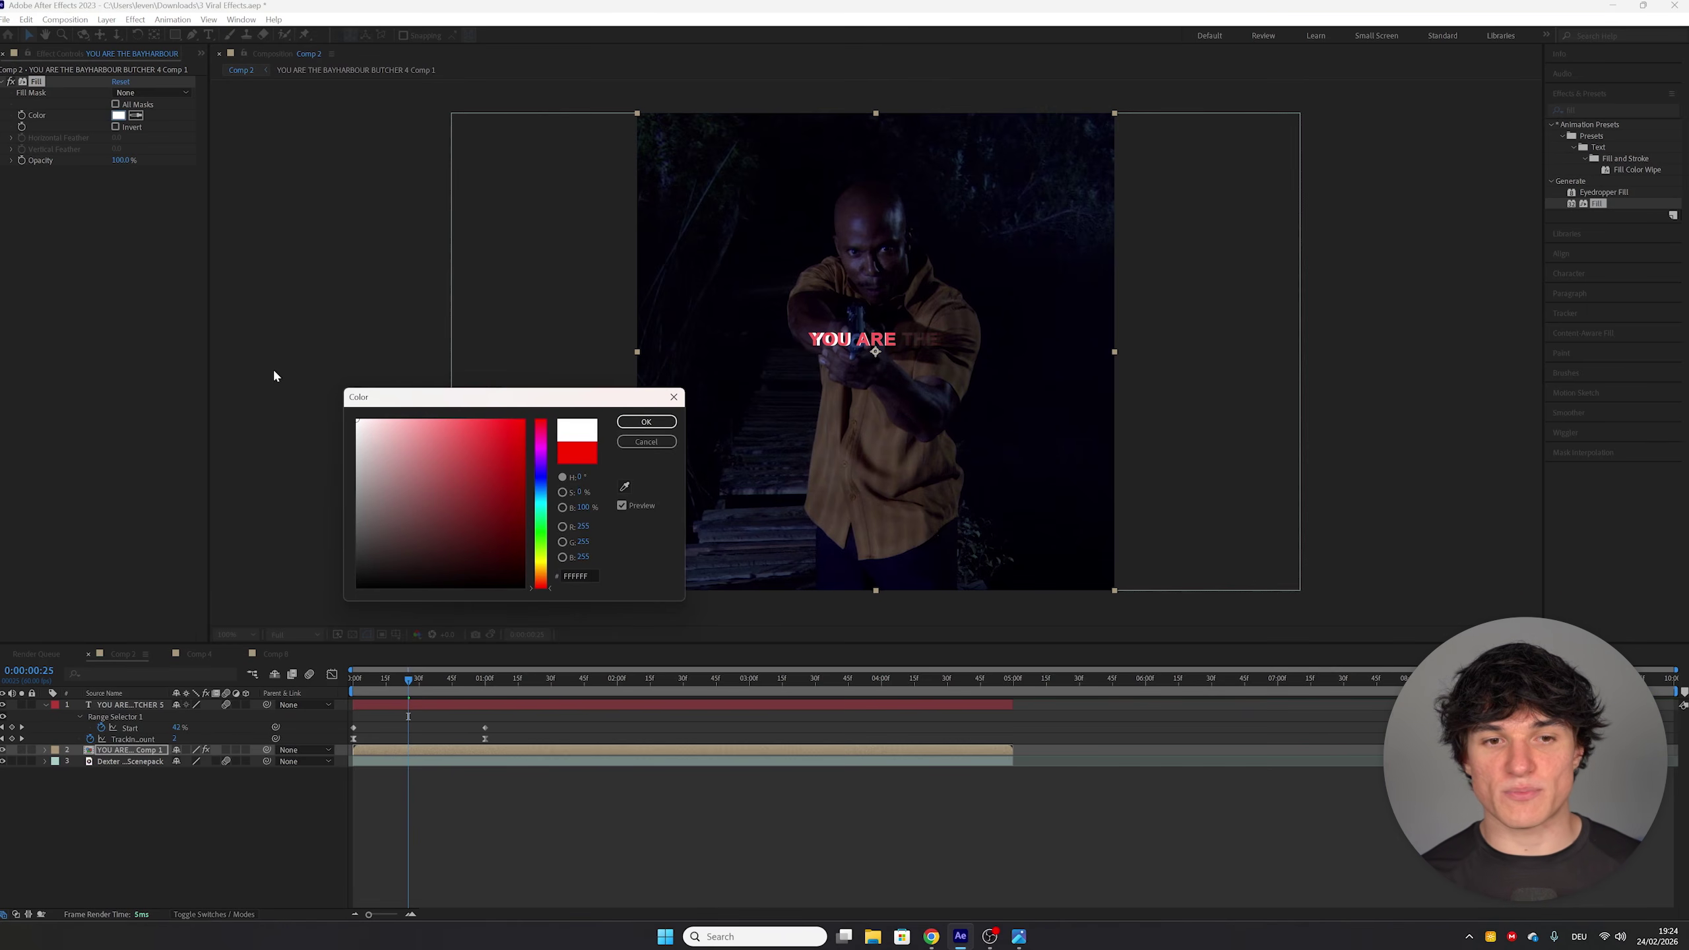
left_click(661, 421)
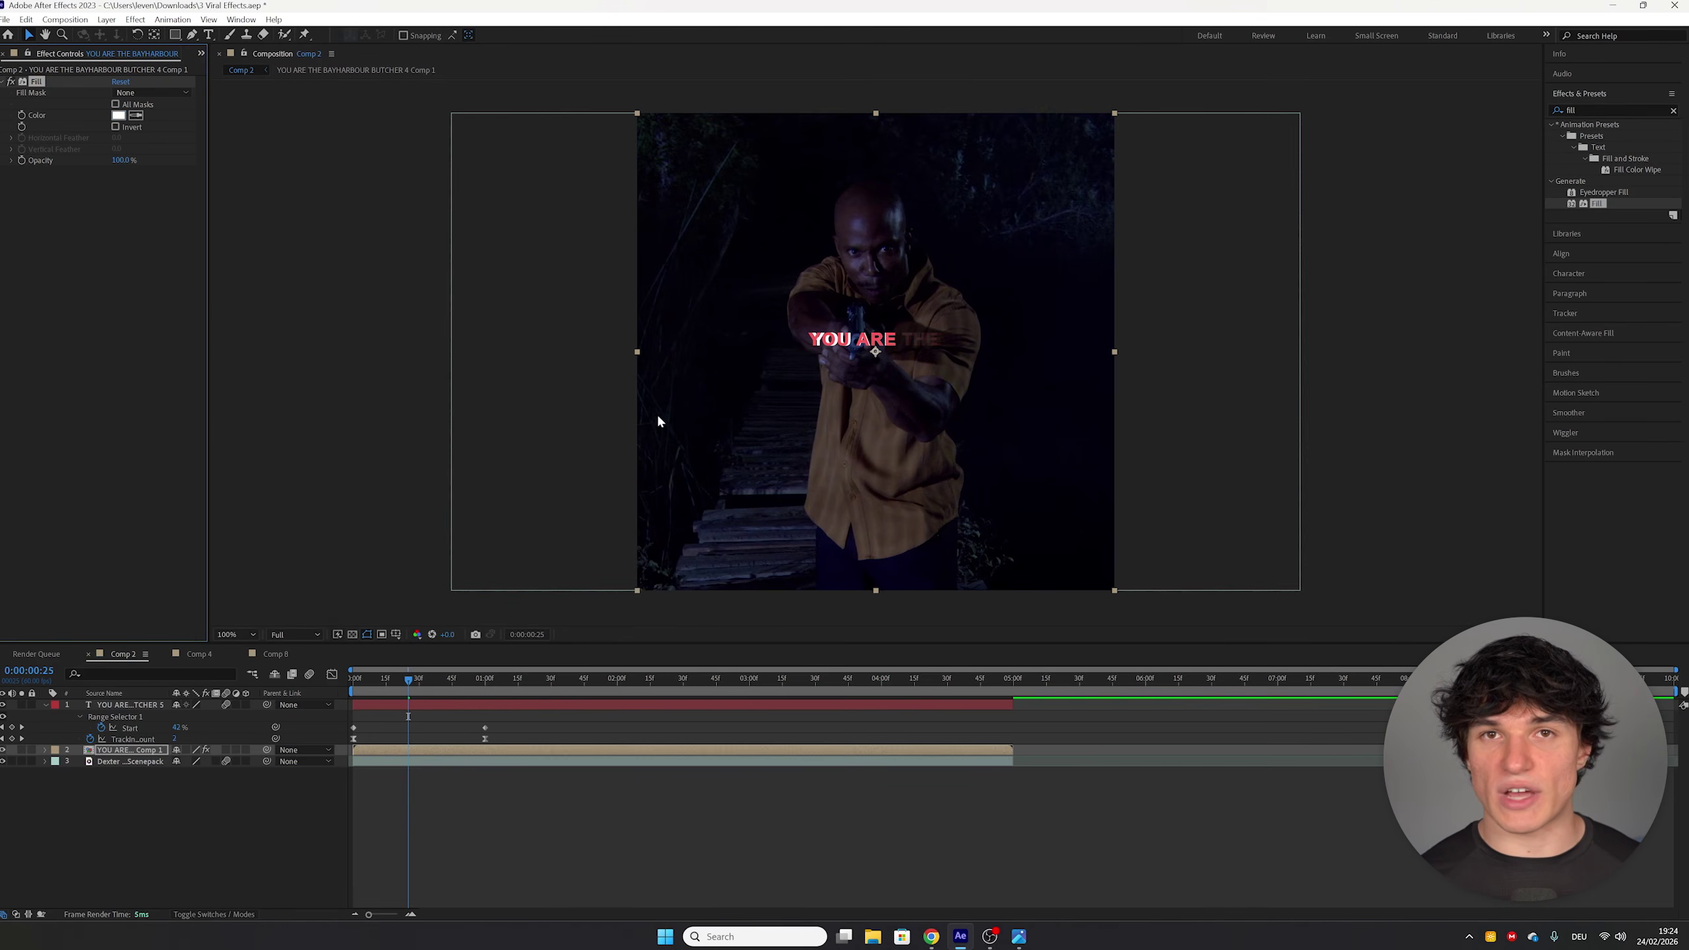
Step: Apply the Shatter effect to the pre-composed text layer and set its View to Rendered
left_click(1609, 109)
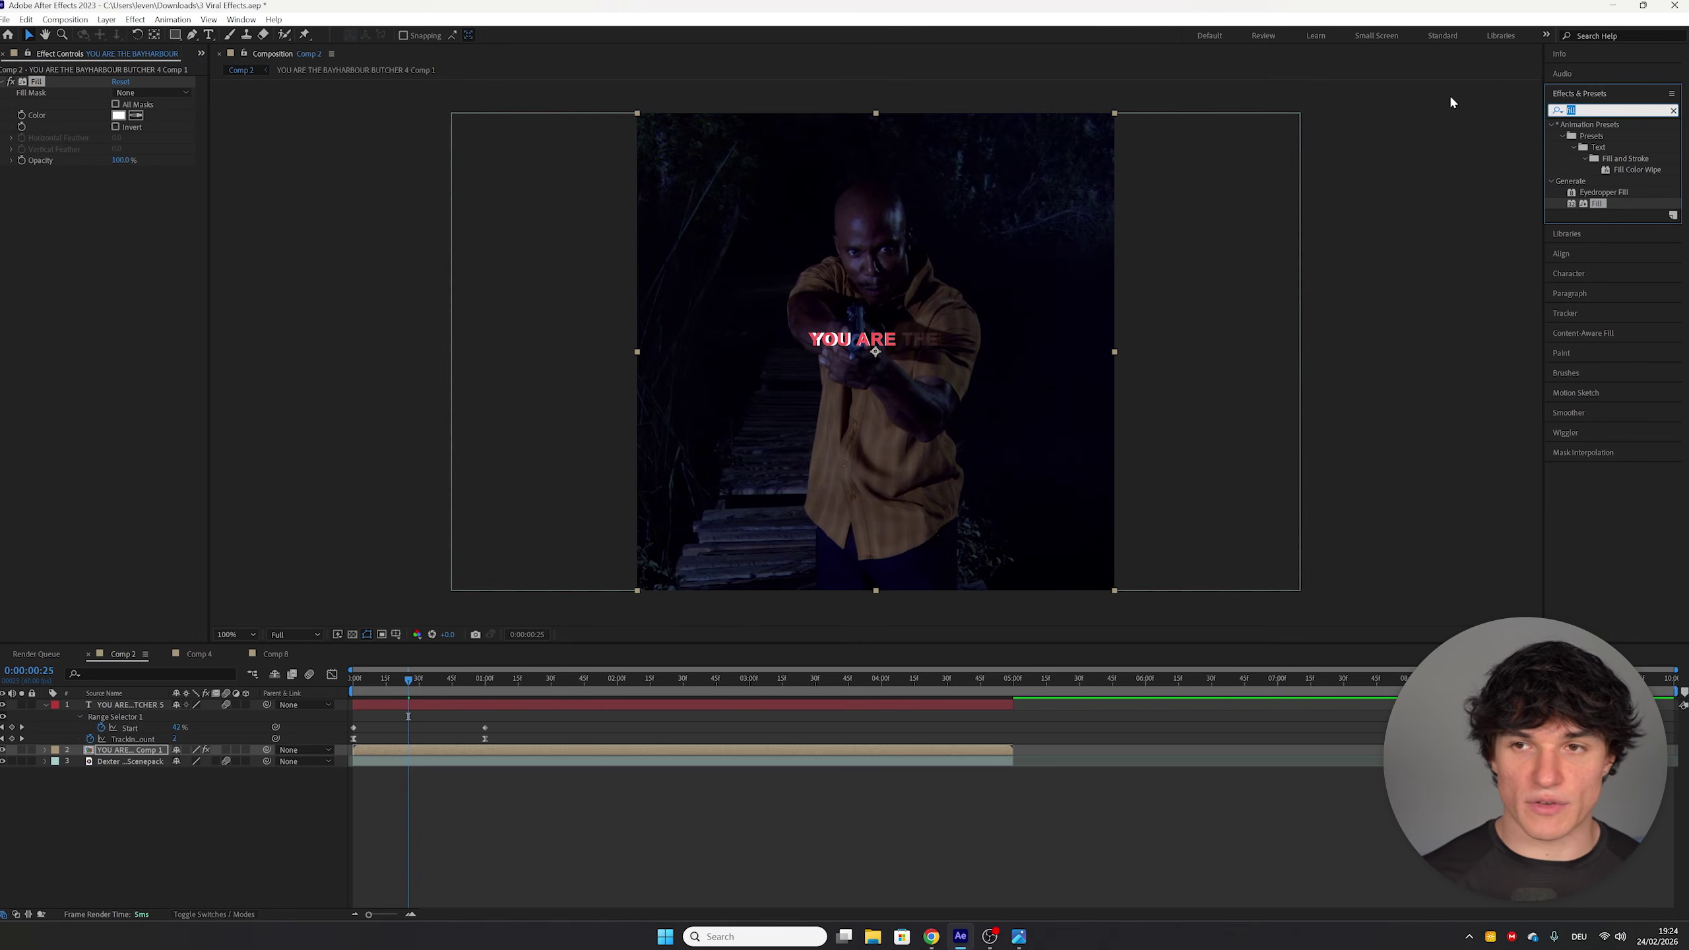
type("shatter")
left_click_drag(1591, 170, 420, 757)
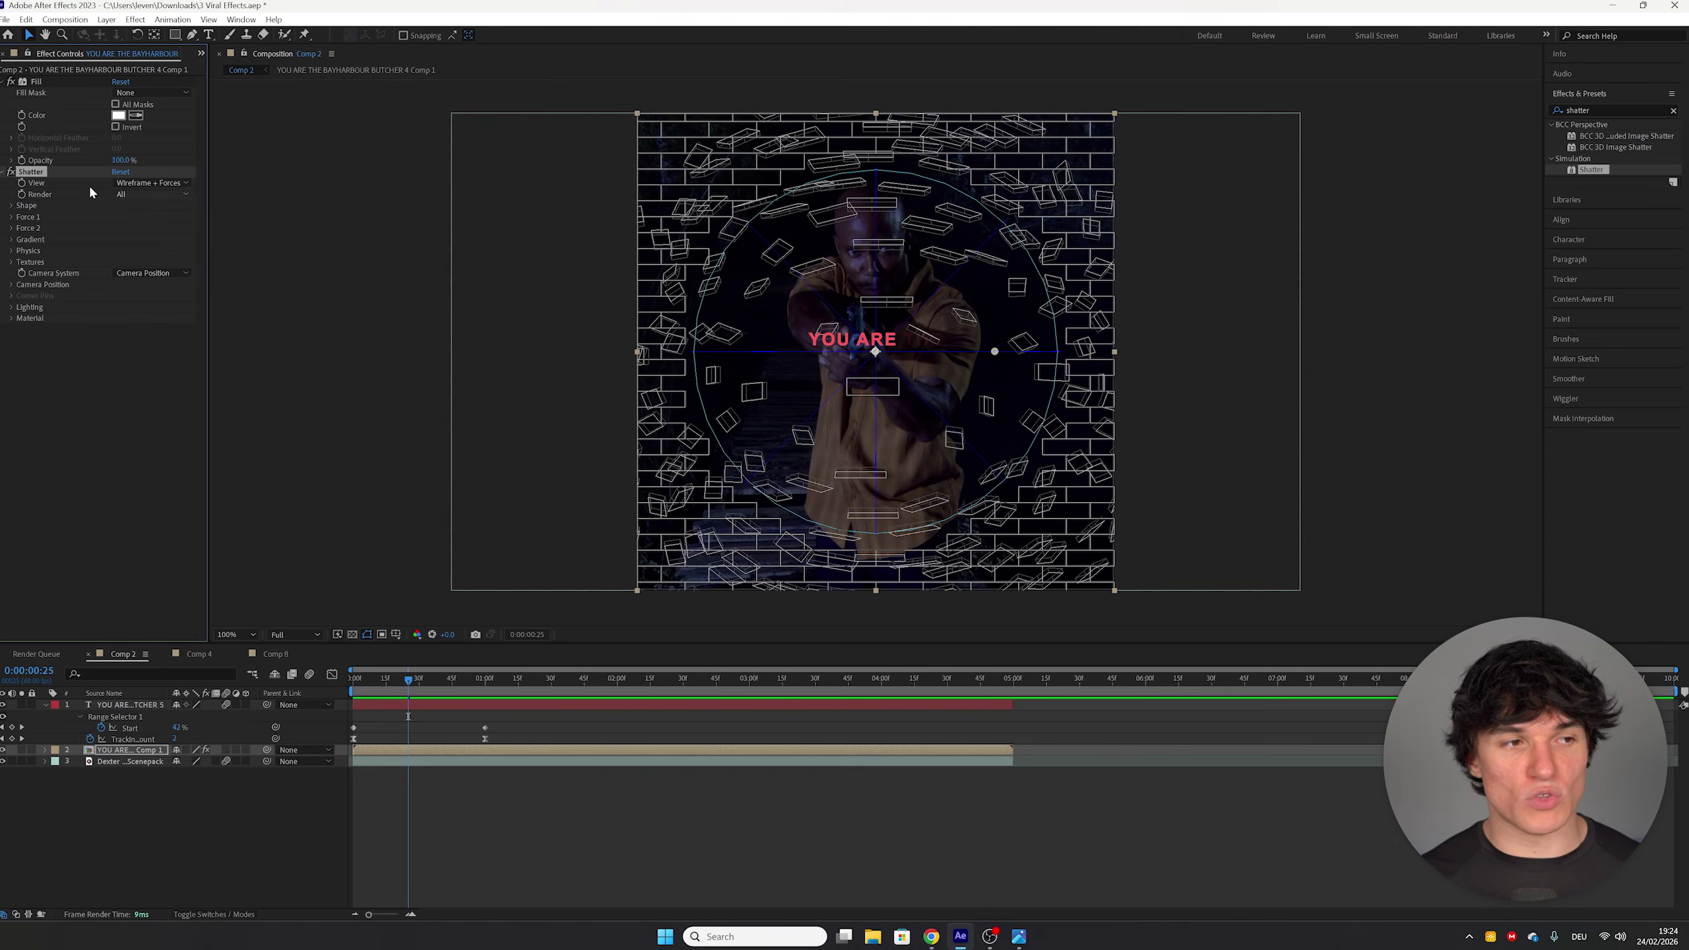
left_click(140, 182)
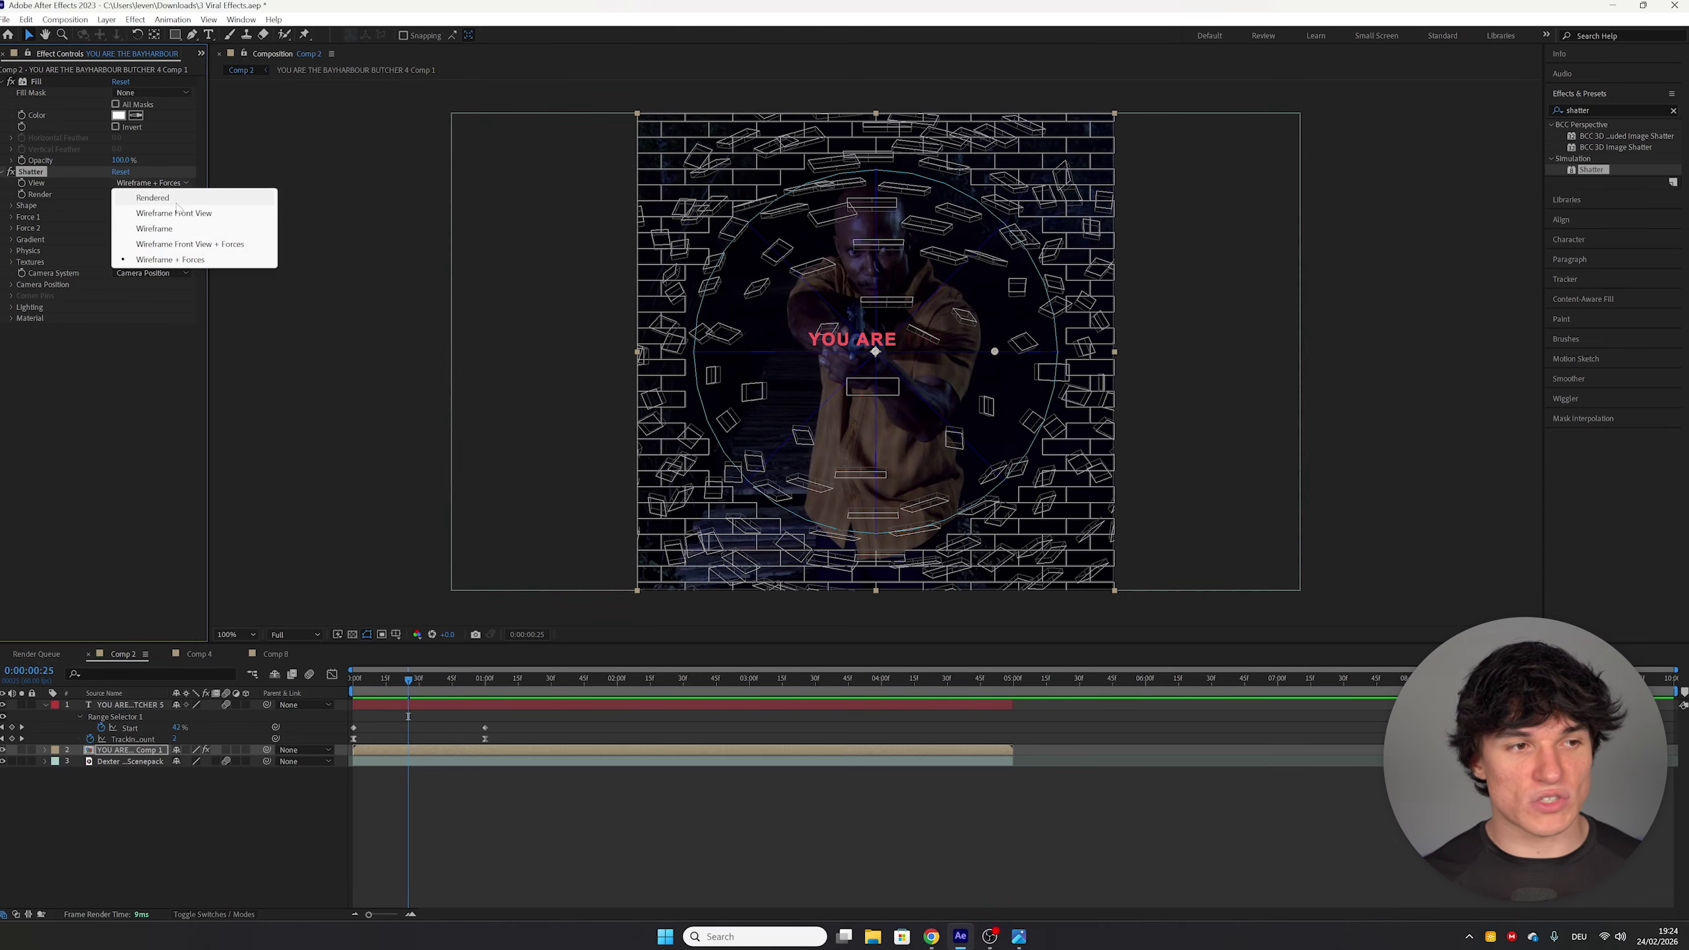
left_click(175, 198)
key("period")
left_click_drag(425, 690, 445, 691)
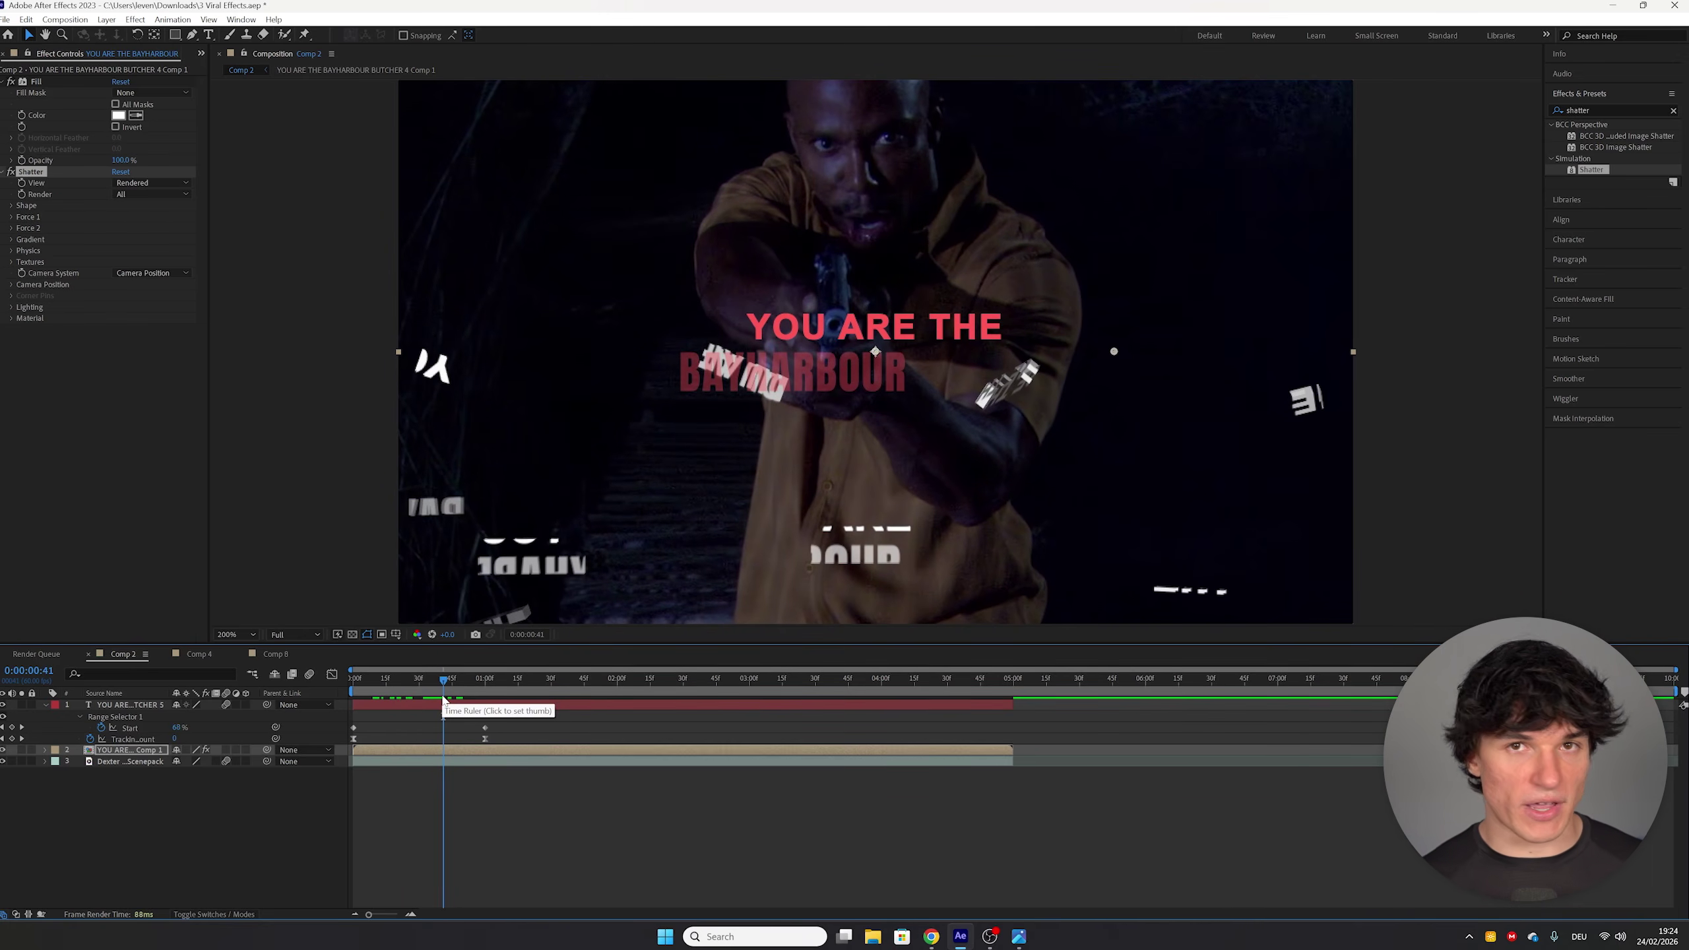
Step: In the Shatter shape settings, choose the Glass pattern with 20 repetitions and an extrusion depth of 0
left_click(72, 225)
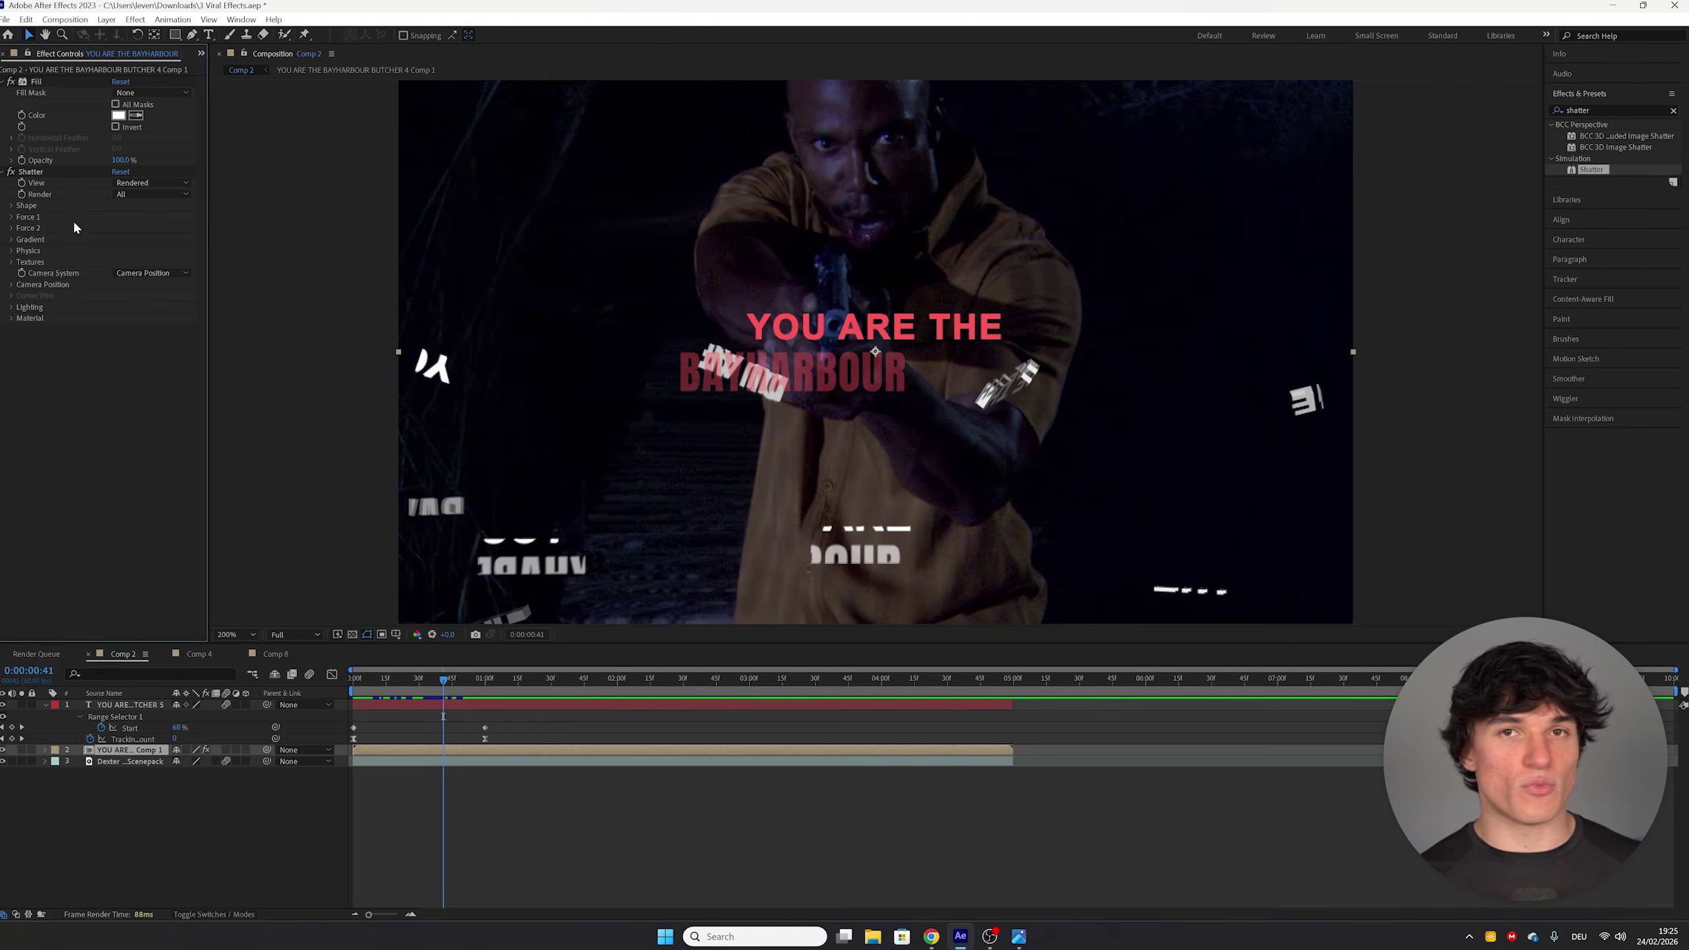
left_click(12, 206)
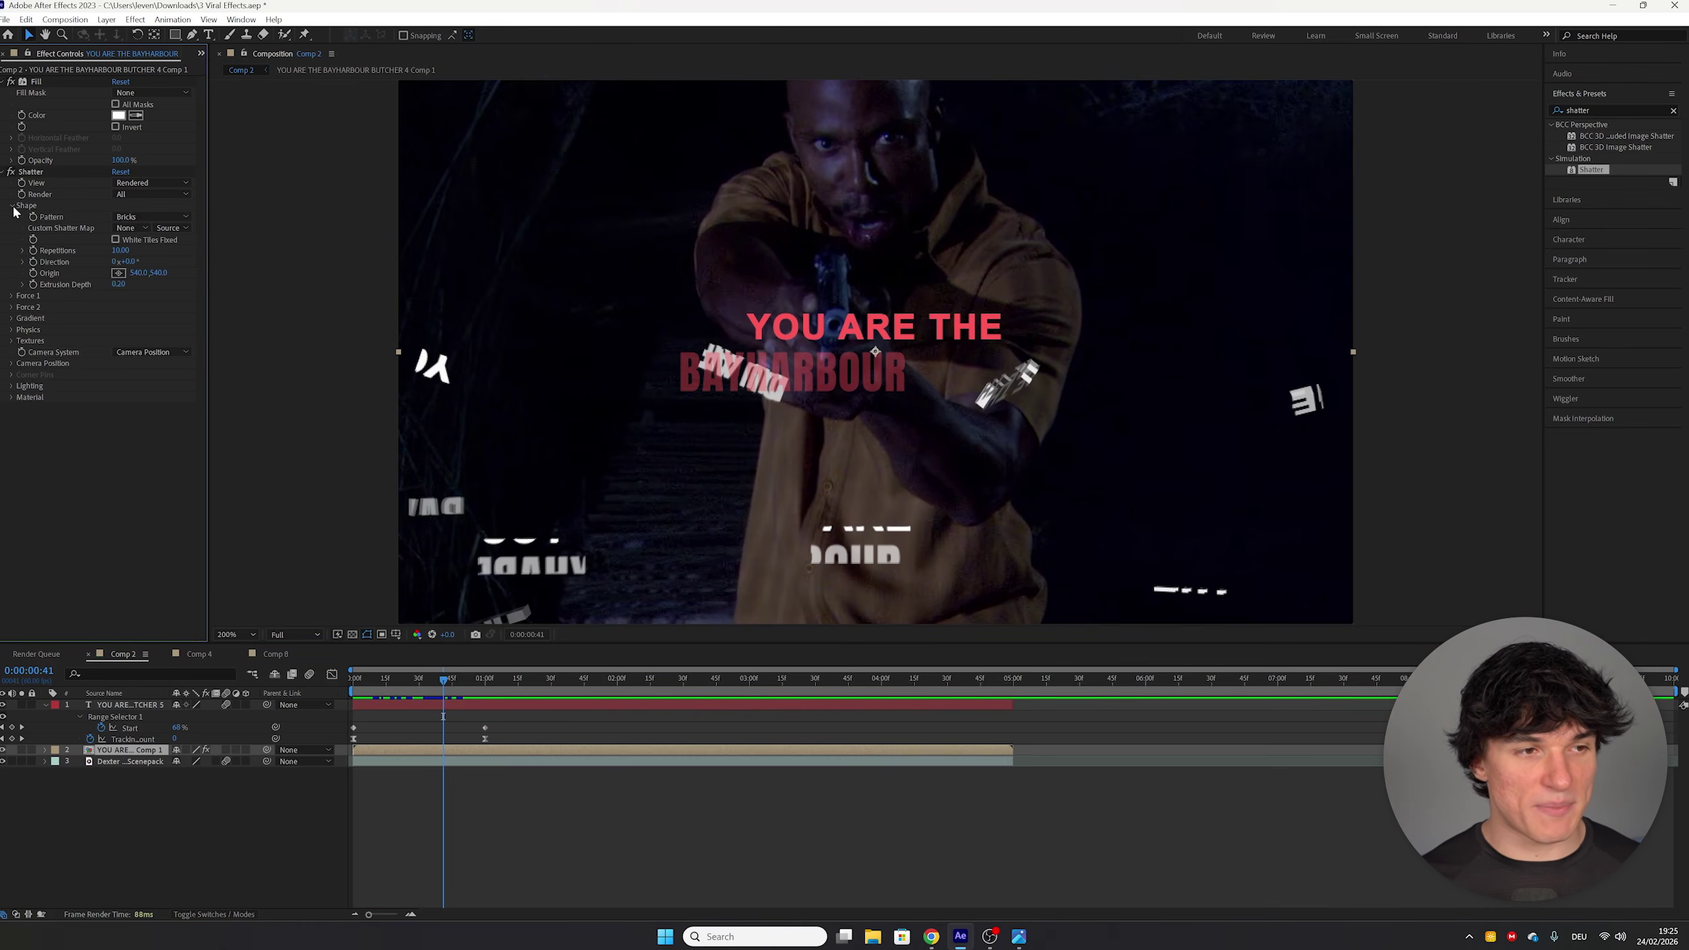
left_click(152, 217)
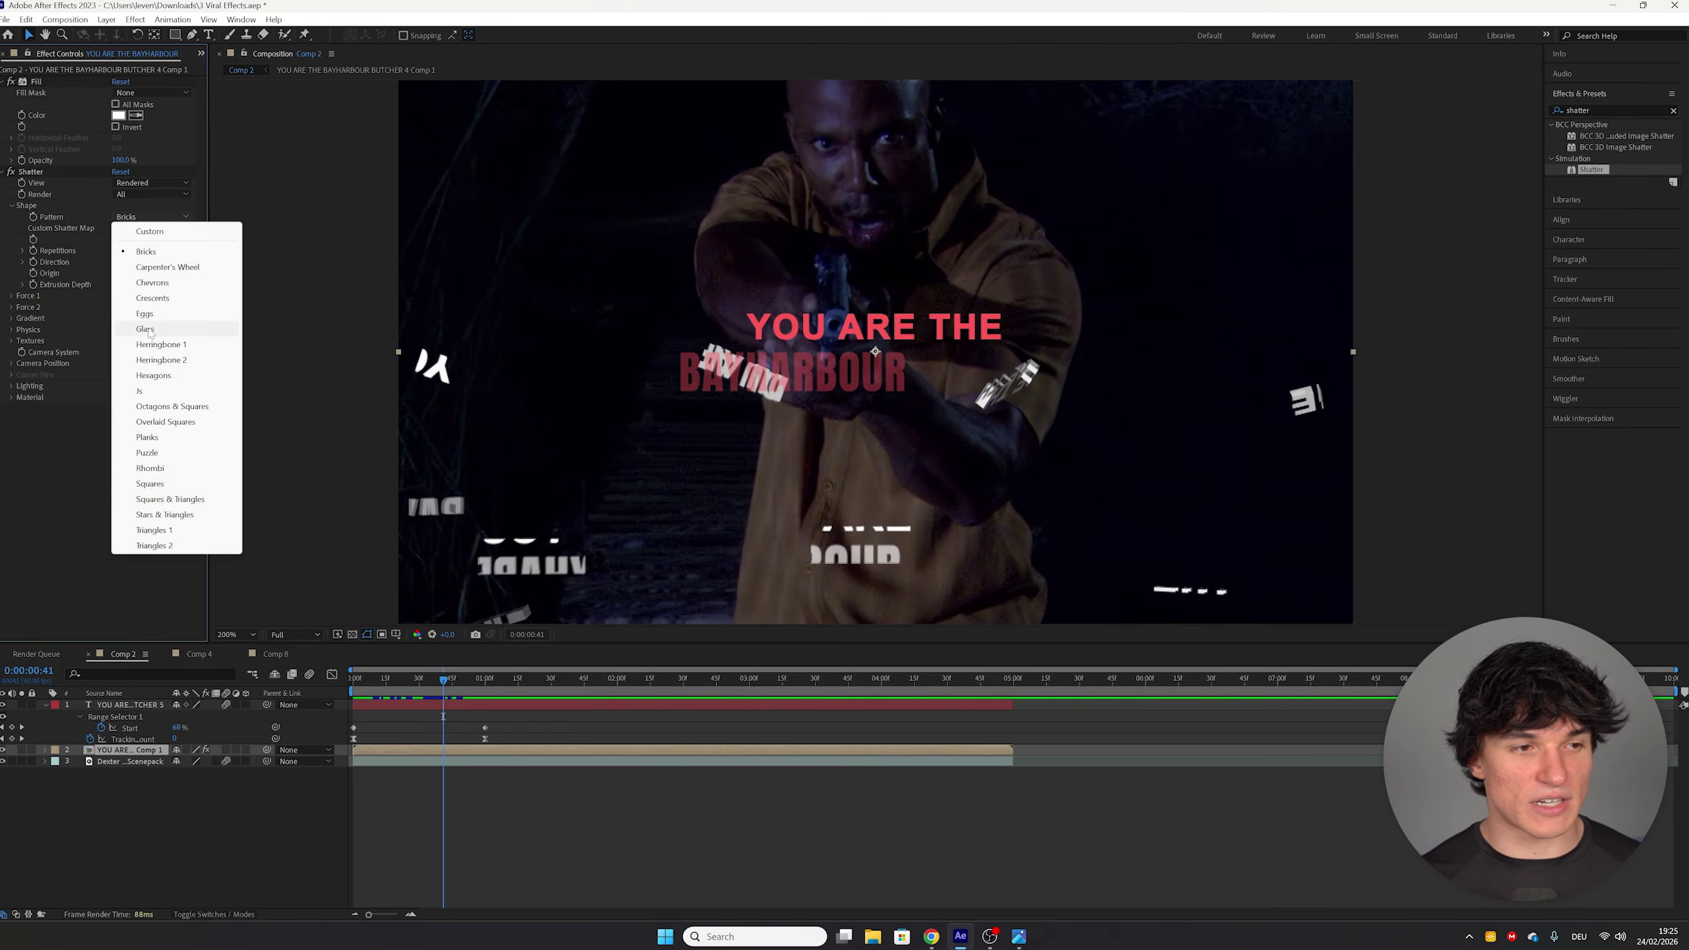
left_click(143, 326)
left_click(120, 250)
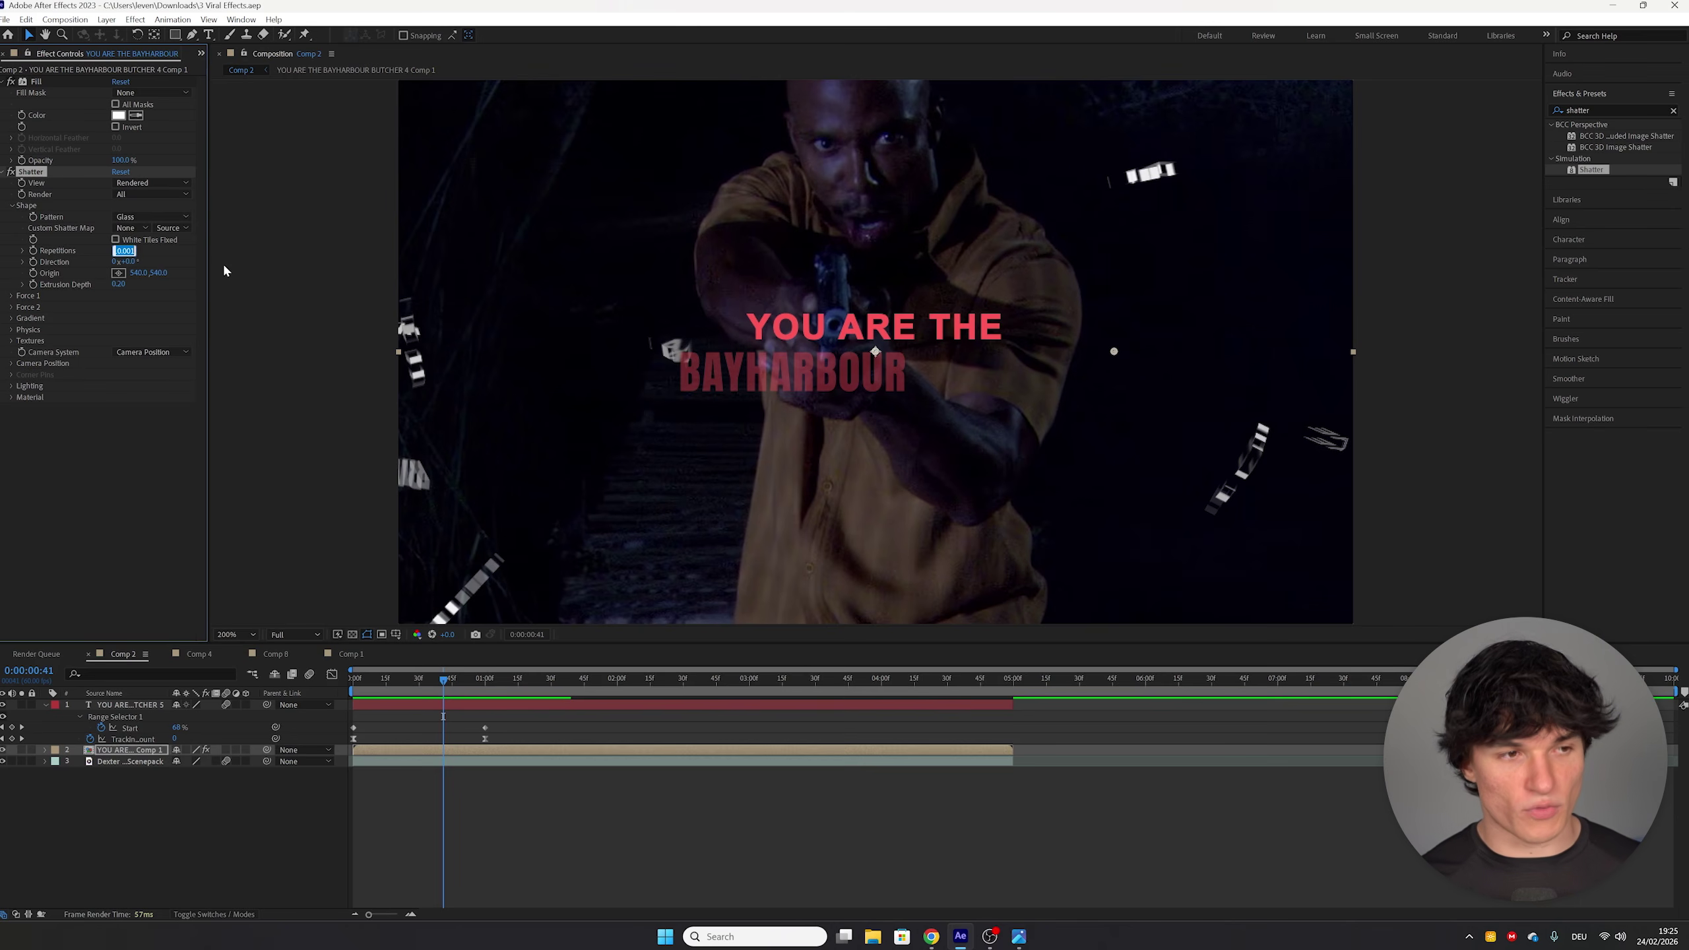
type("20")
key("Return")
left_click(120, 285)
type("0")
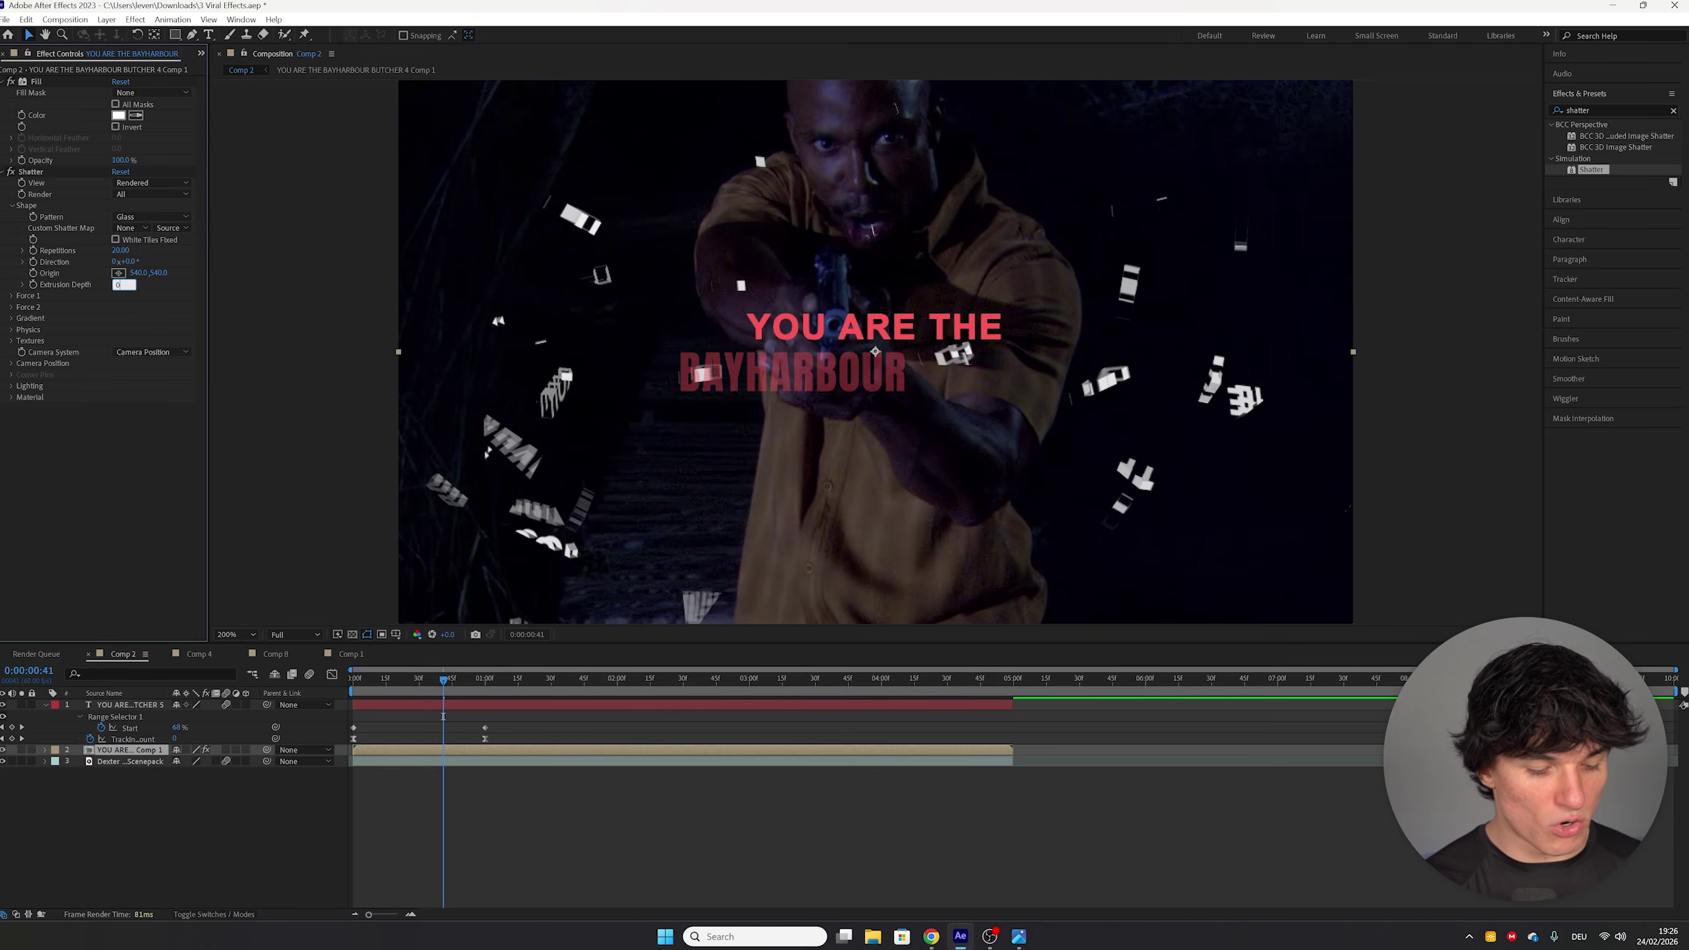
key("Return")
left_click_drag(443, 678, 503, 694)
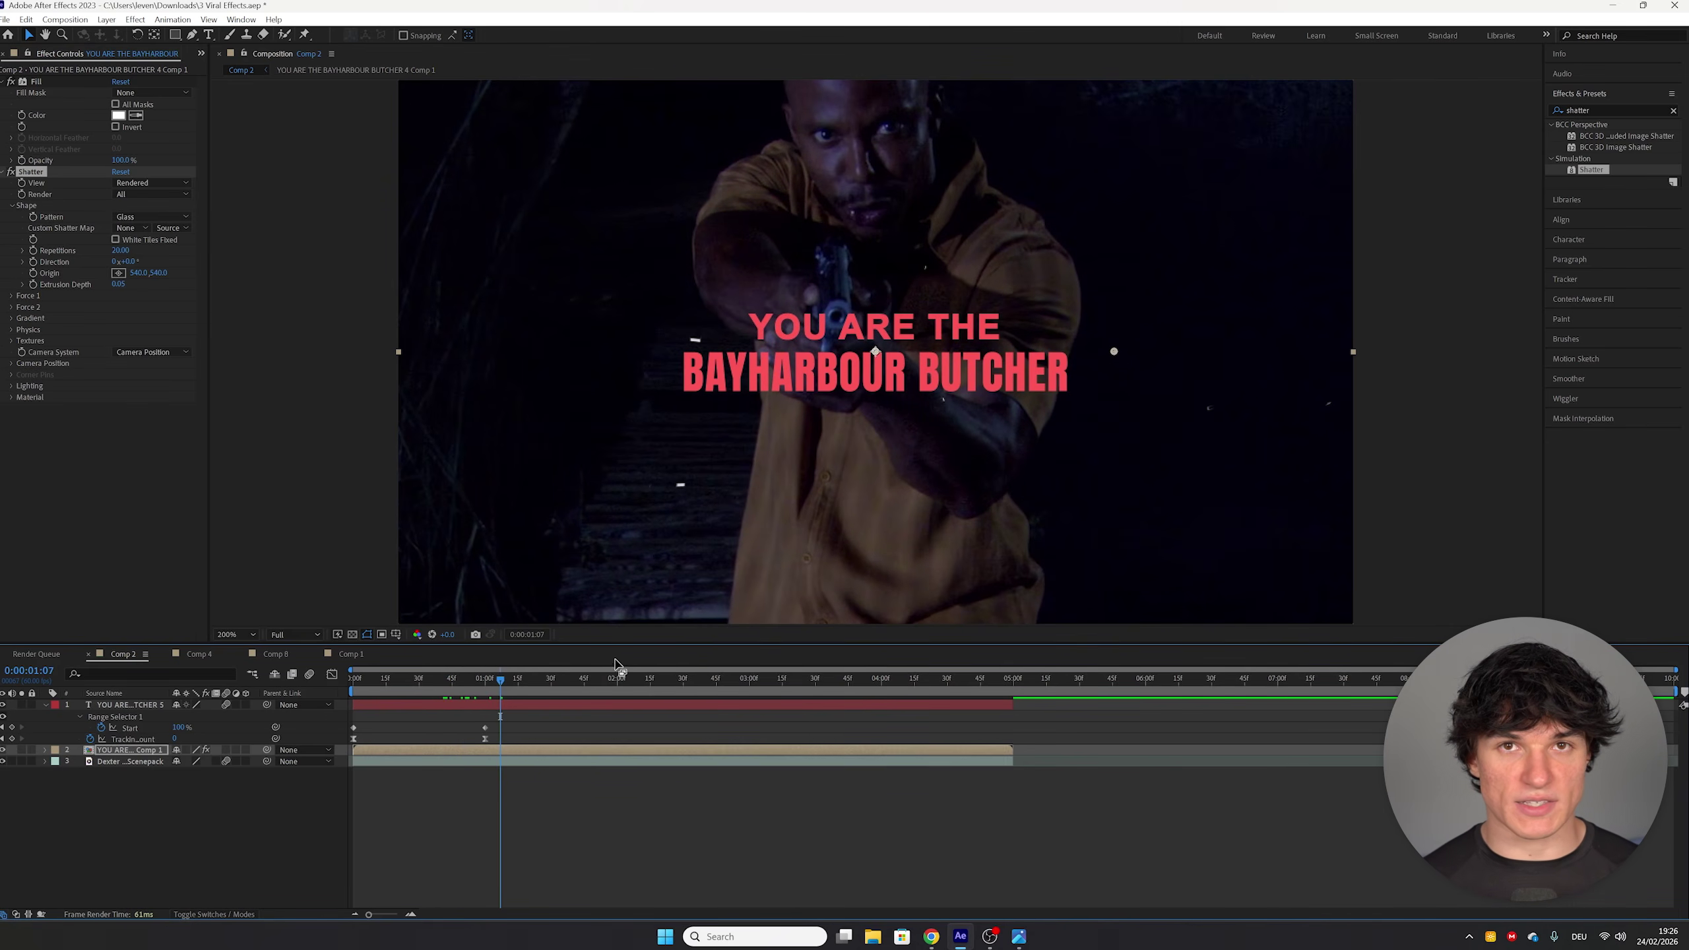
Step: Set the Gravity in Shatter's physics settings to 0 and check the flying pieces at several frames
left_click(11, 329)
left_click(117, 397)
type("0")
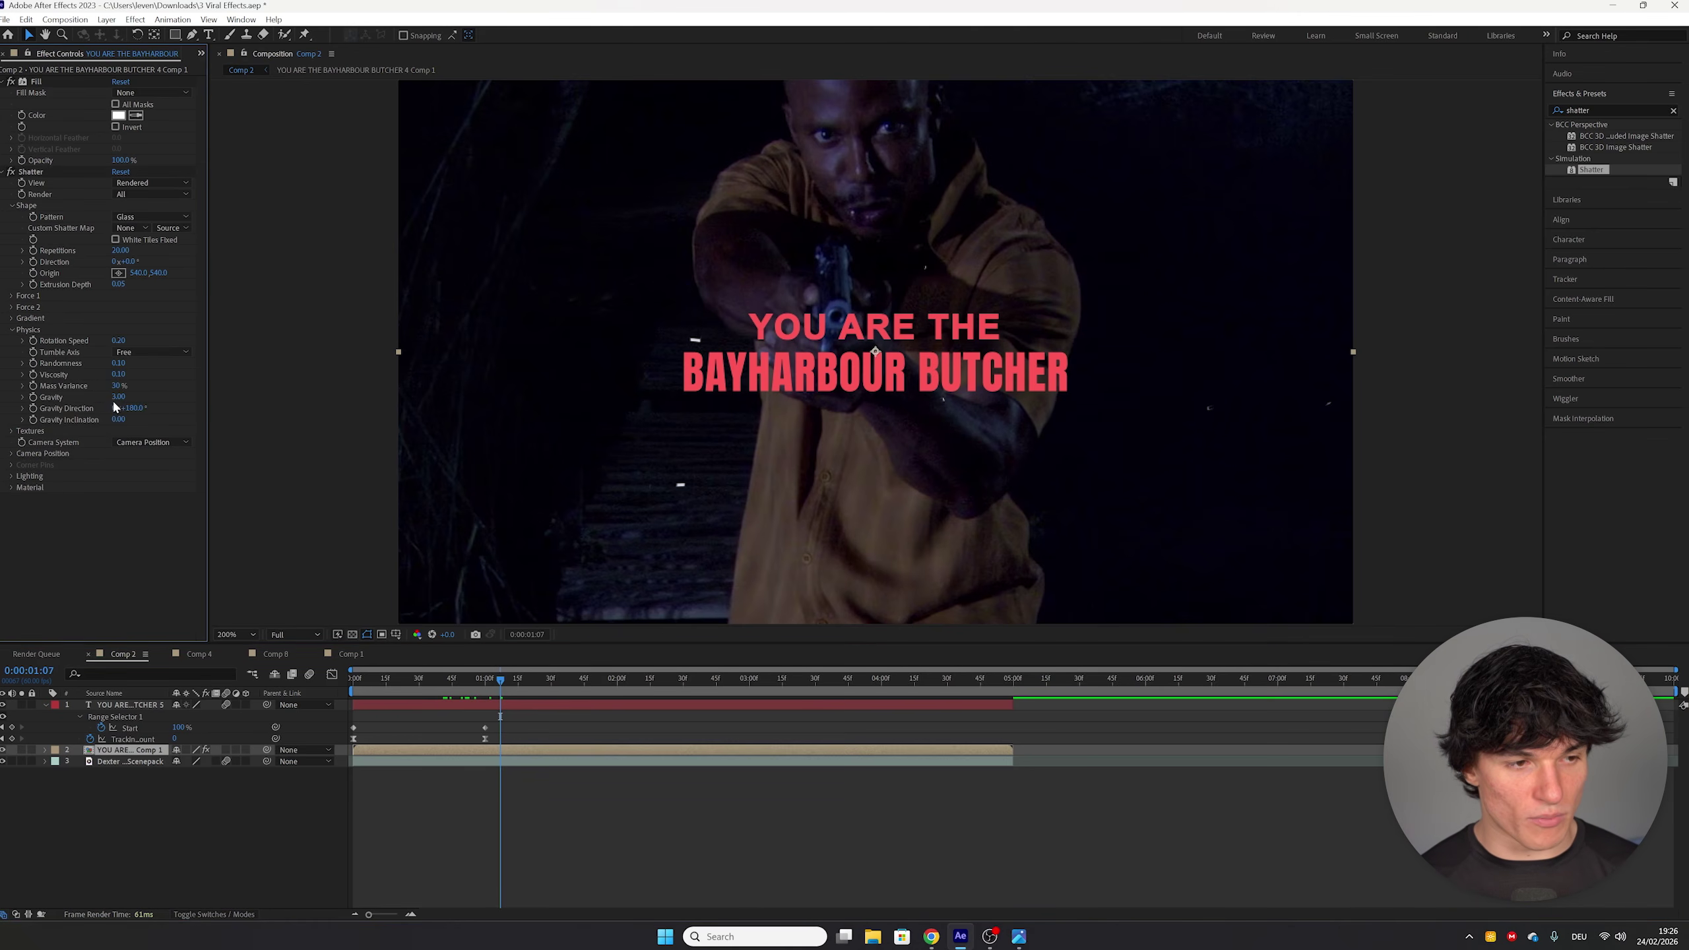
left_click(493, 681)
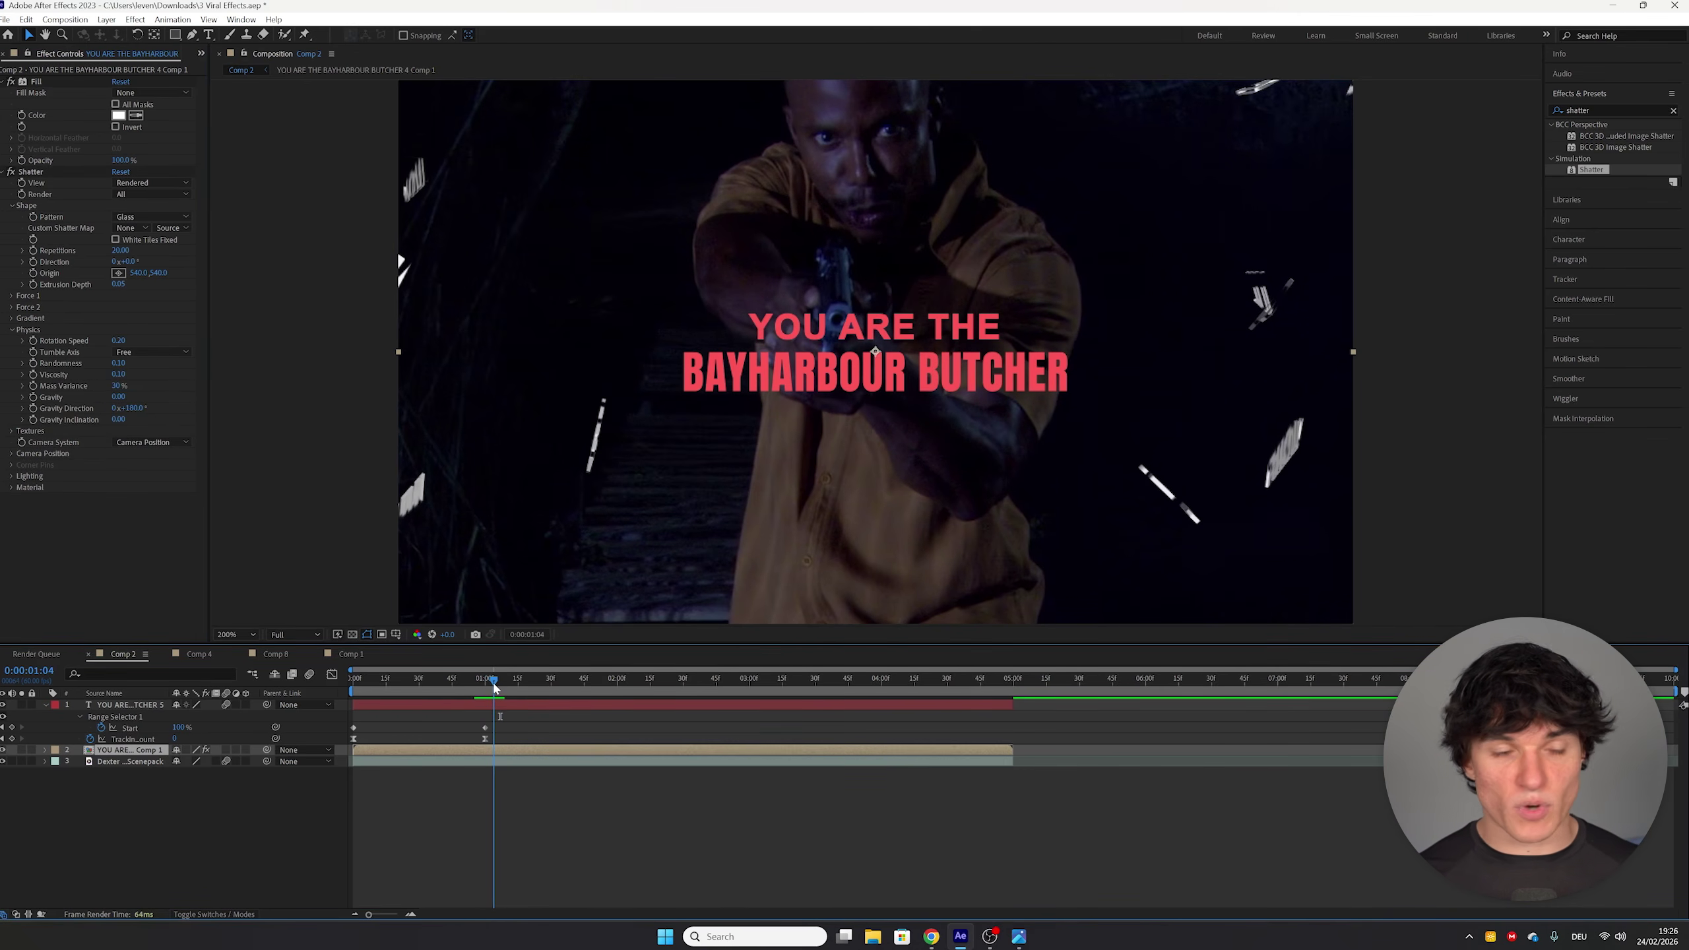
mouse_move(493, 675)
left_mouse_down()
mouse_move(373, 681)
mouse_move(471, 675)
left_mouse_up()
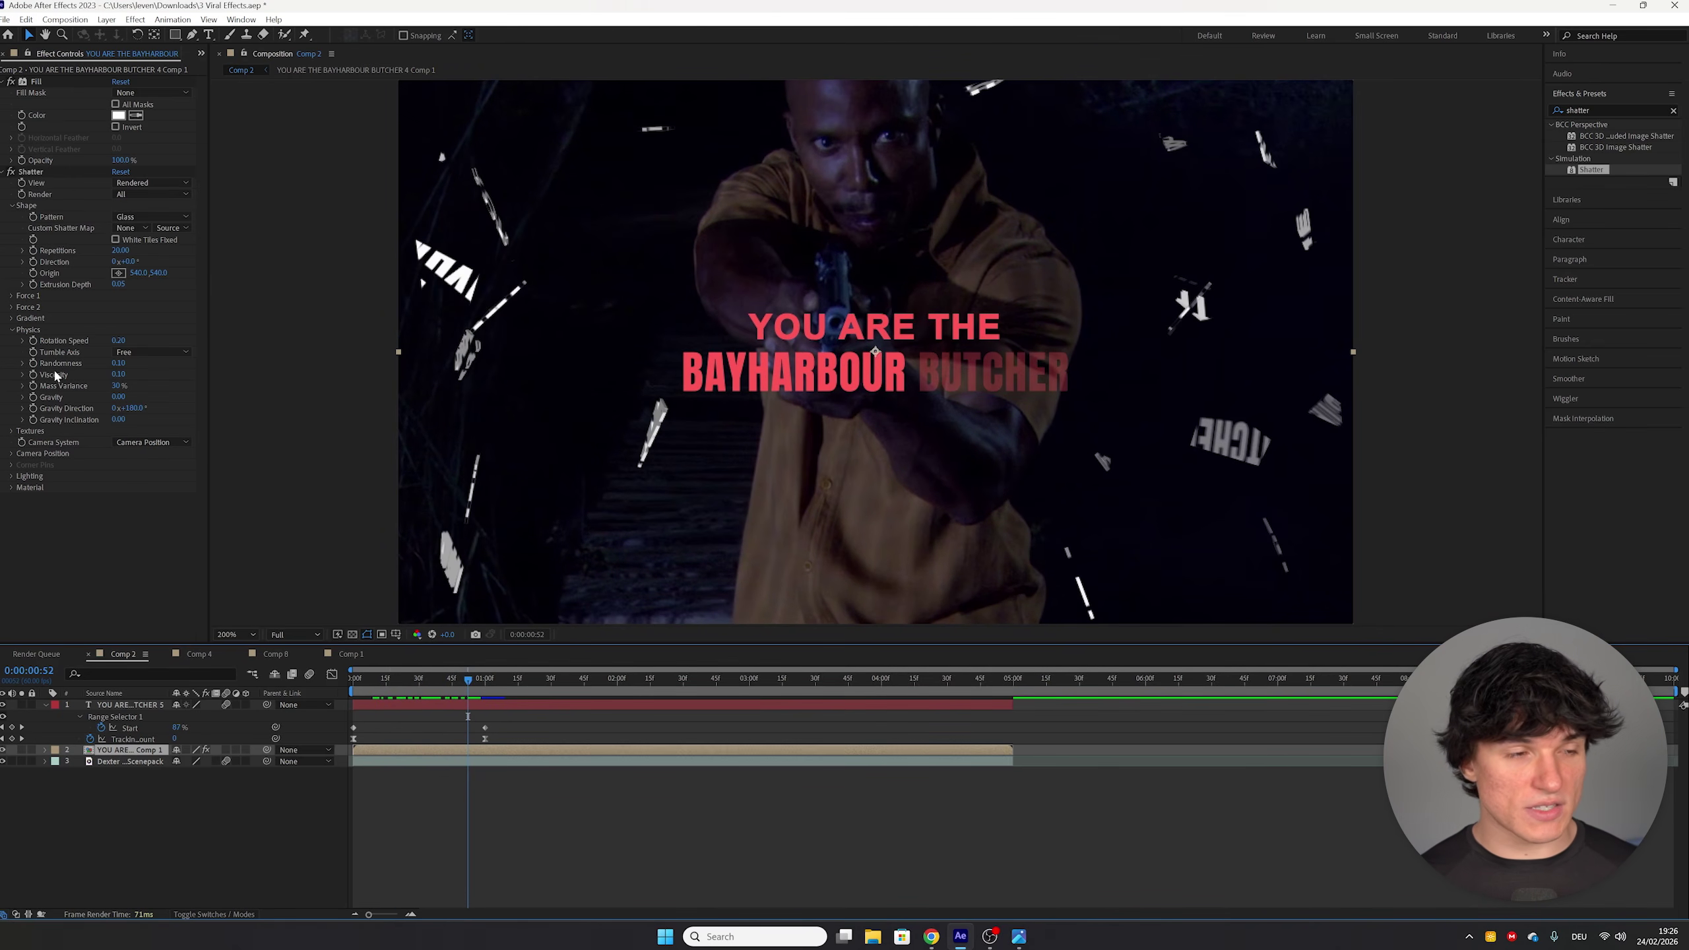
Step: Set Shatter's Force 1 strength to 0.6 and radius to 1, and preview the shattering text
left_click(12, 295)
left_click(118, 340)
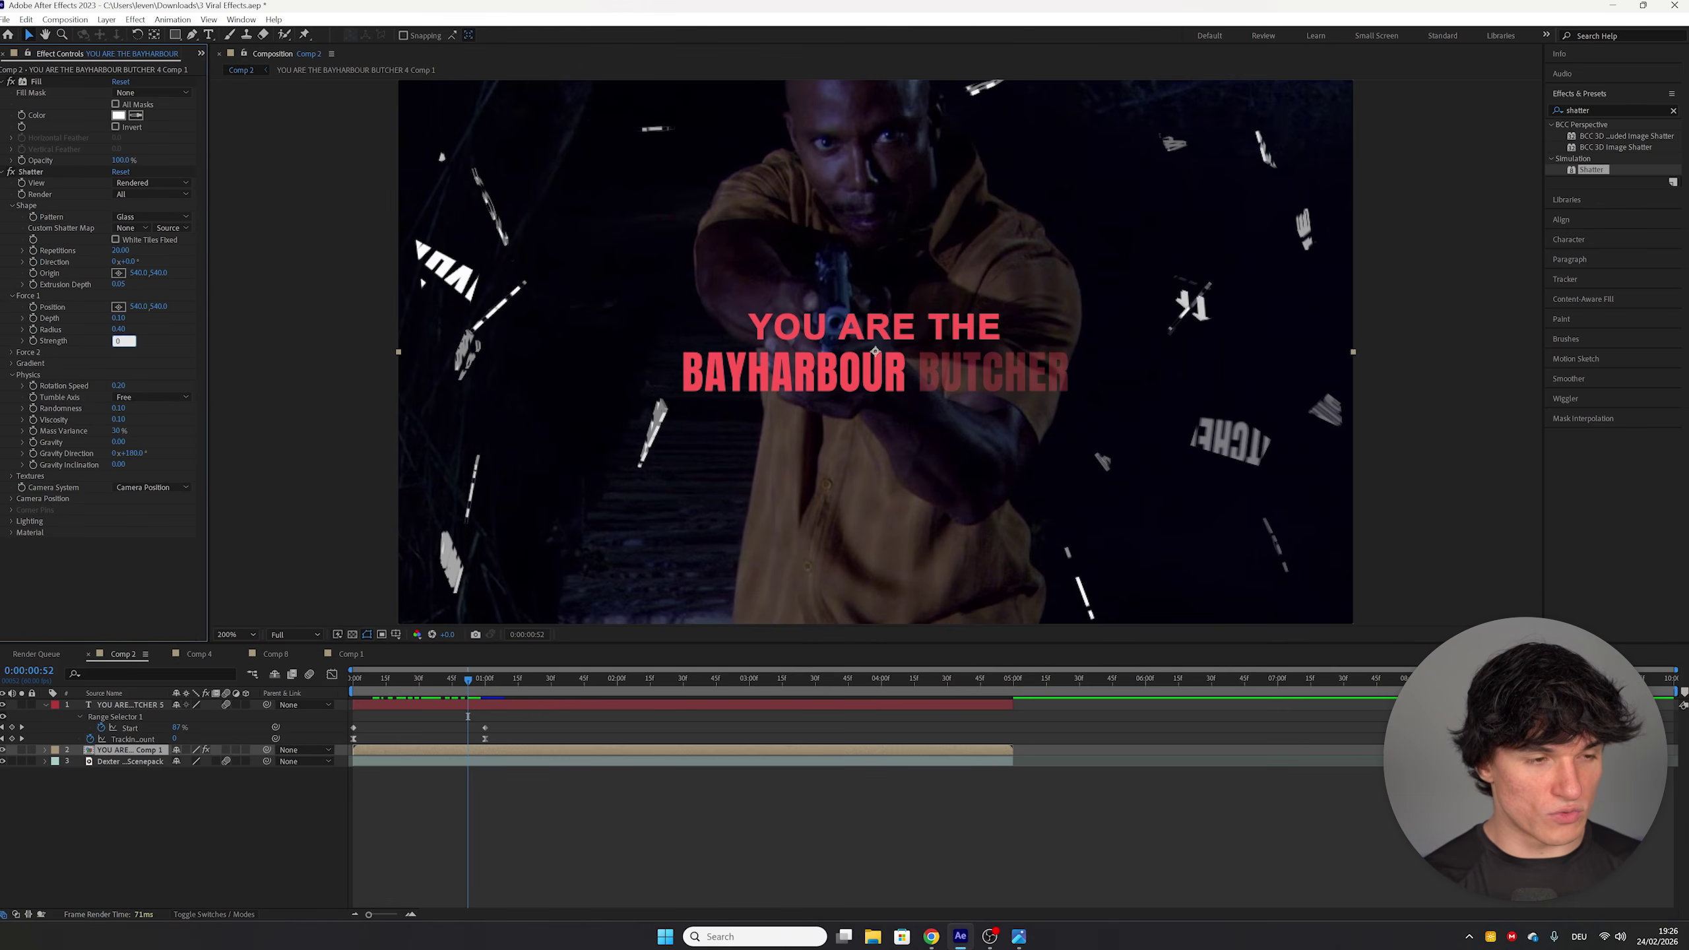
type("0.6")
key("Return")
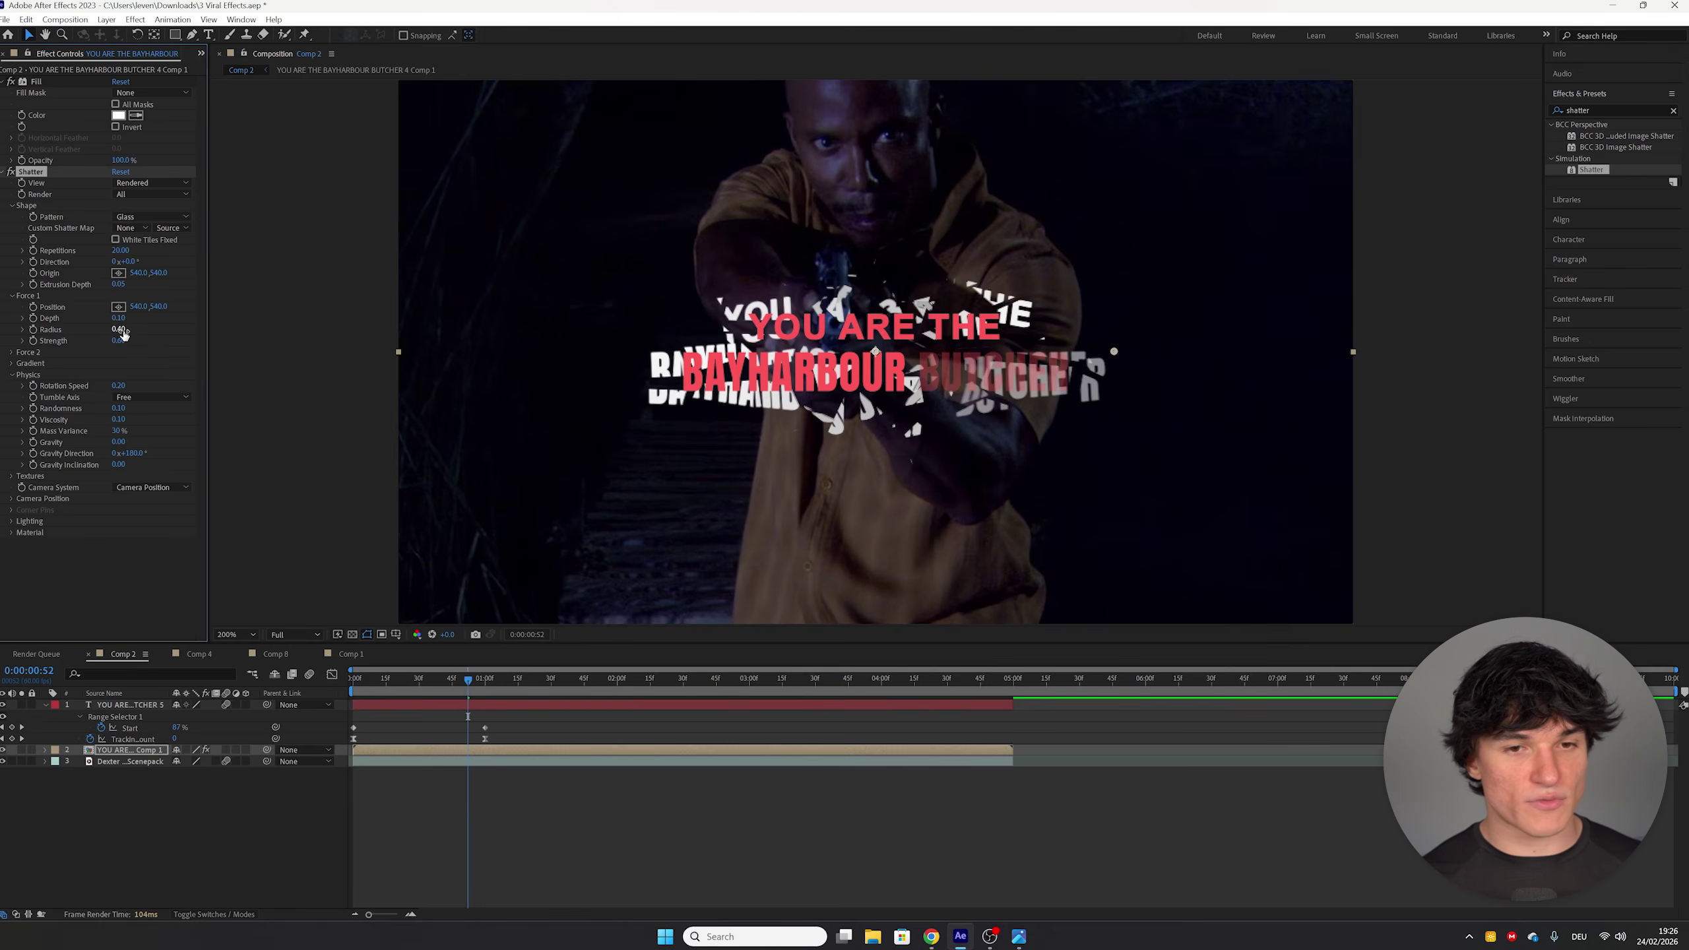
type("1")
key("Return")
key("space")
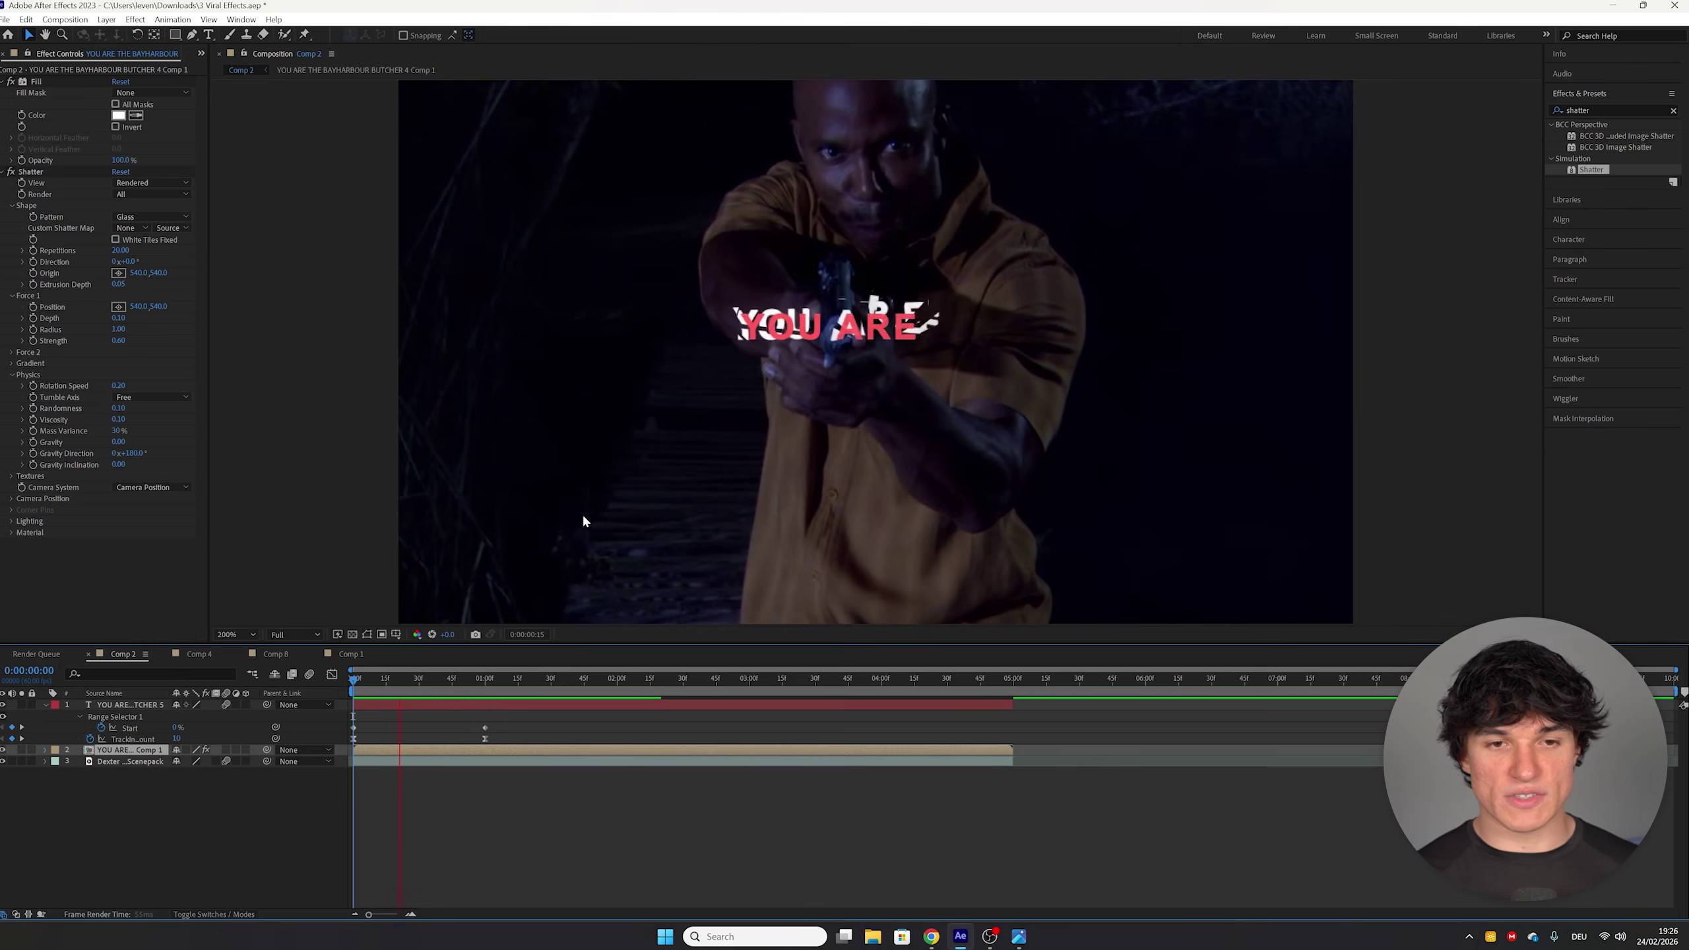
key("space")
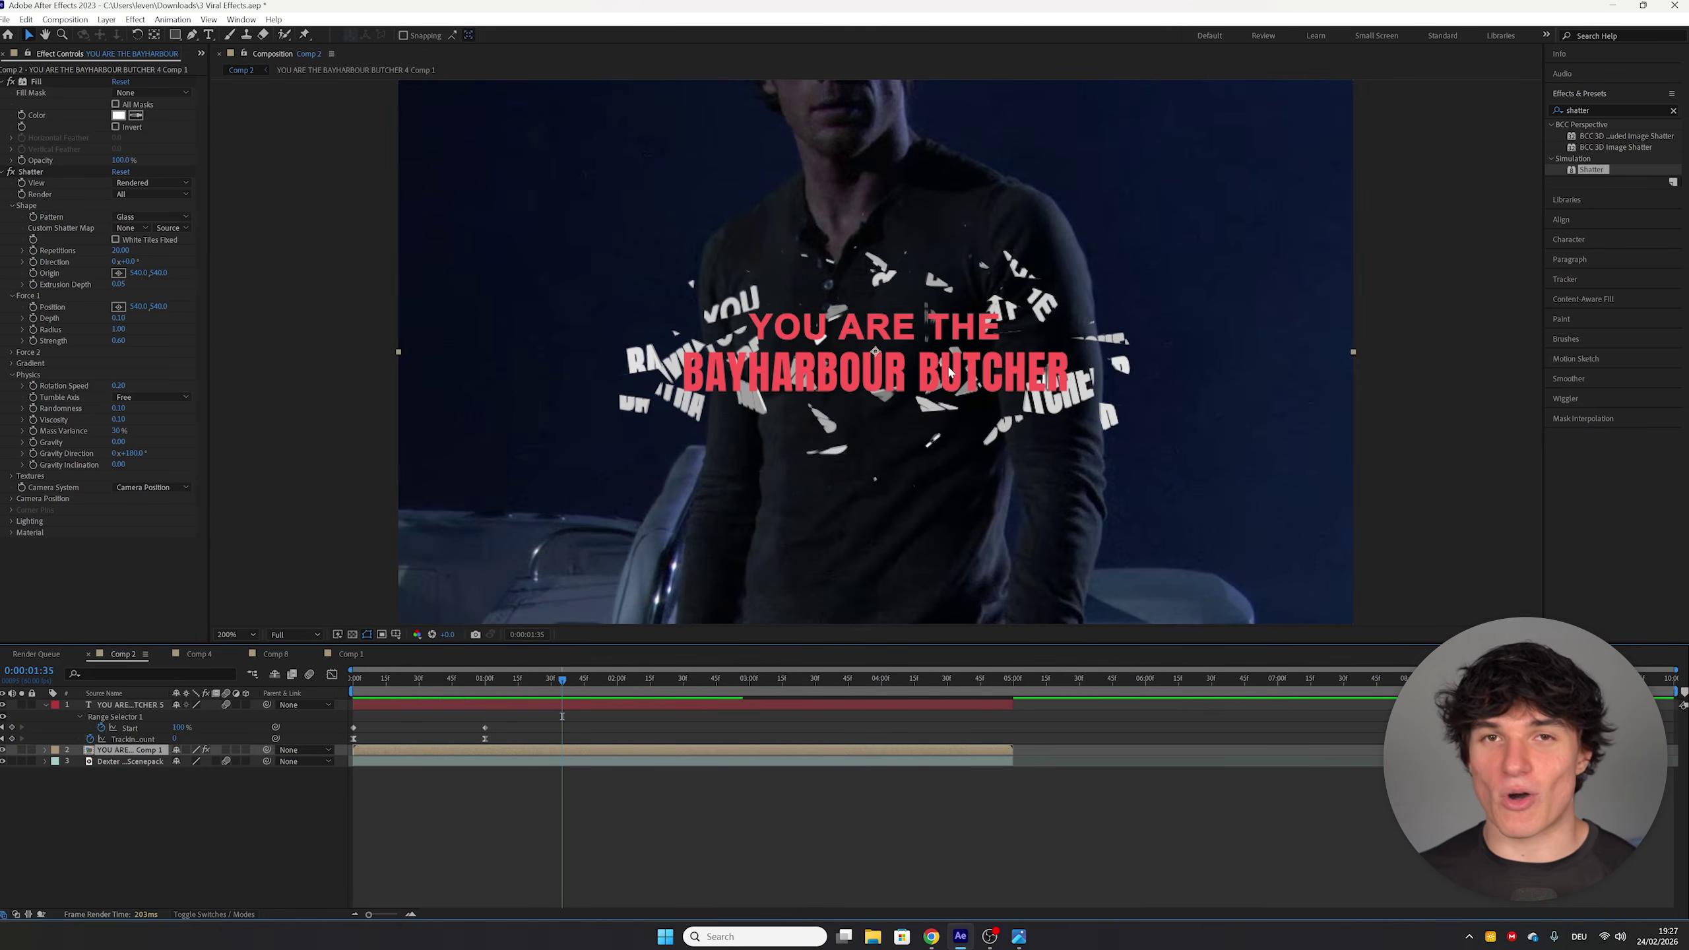
Step: Apply the Bevel Alpha effect to the top red text layer
left_click(507, 678)
left_click(512, 704)
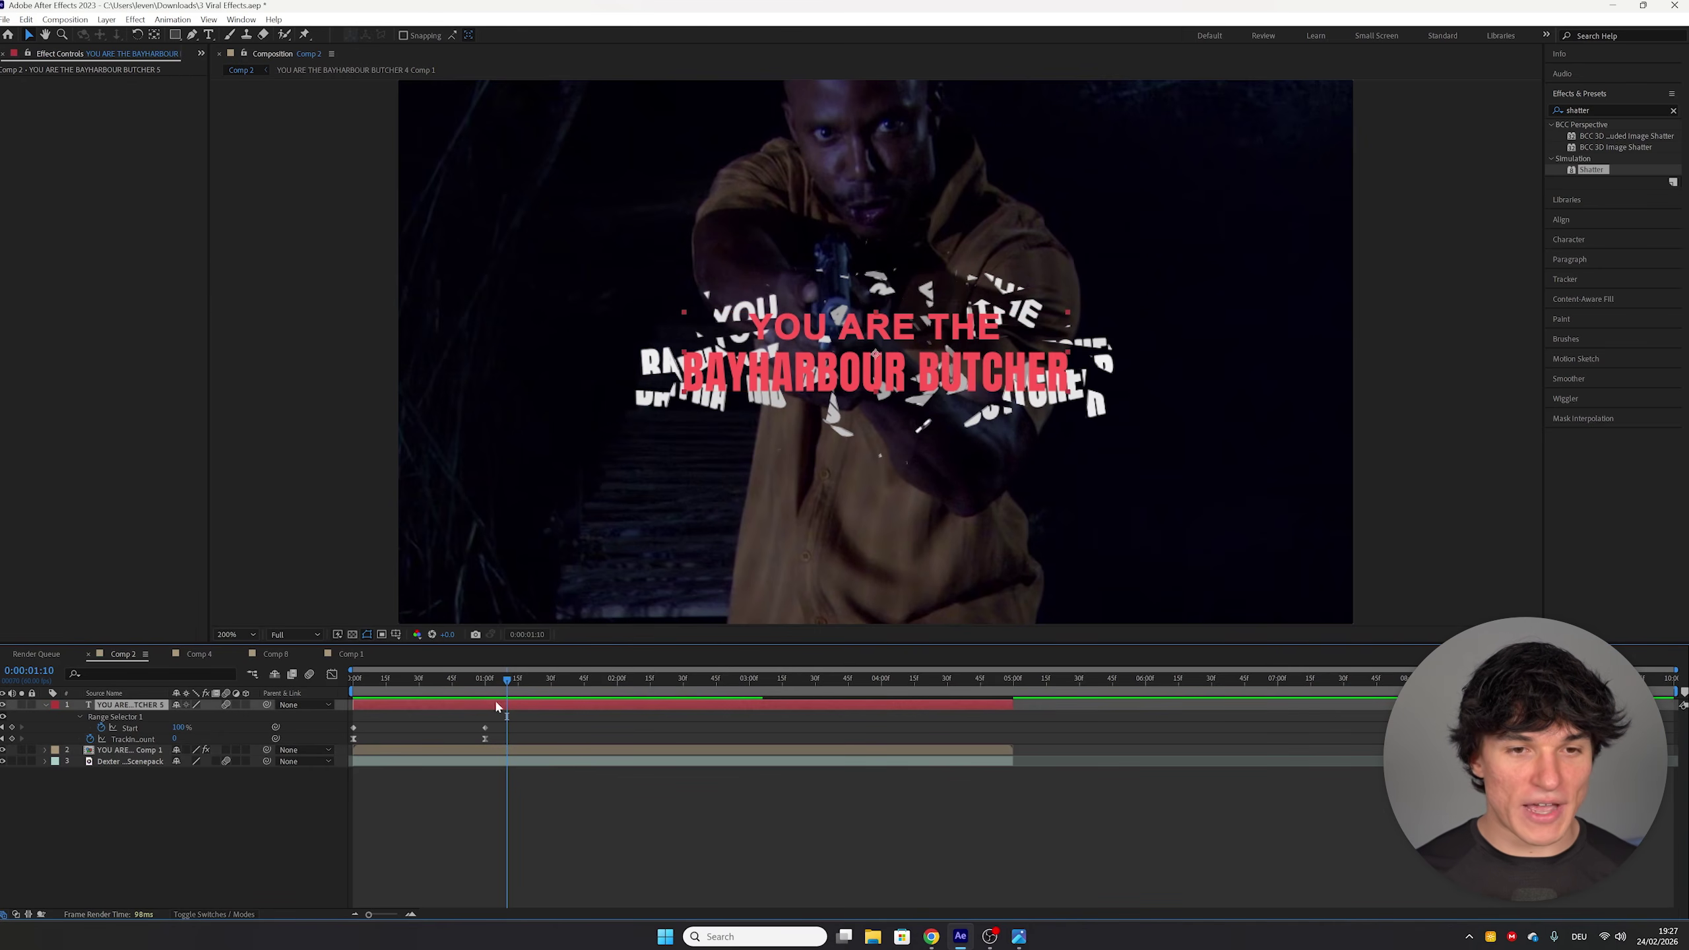
left_click(1609, 109)
type("b")
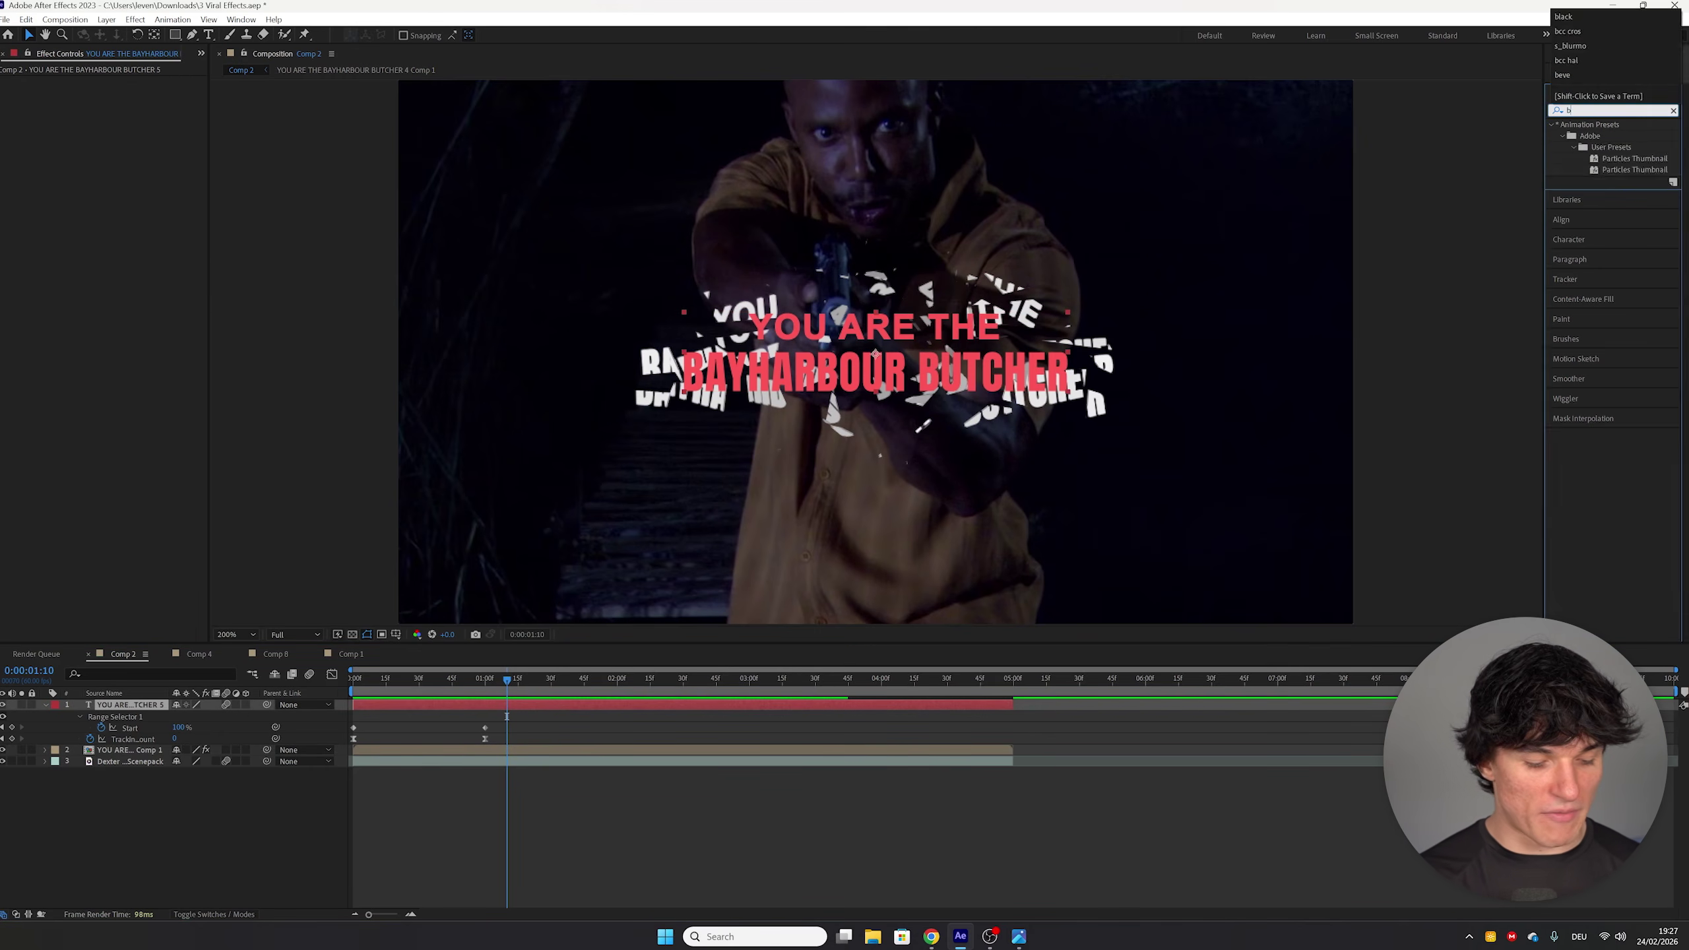
type("evel alp")
left_click_drag(1599, 136, 701, 706)
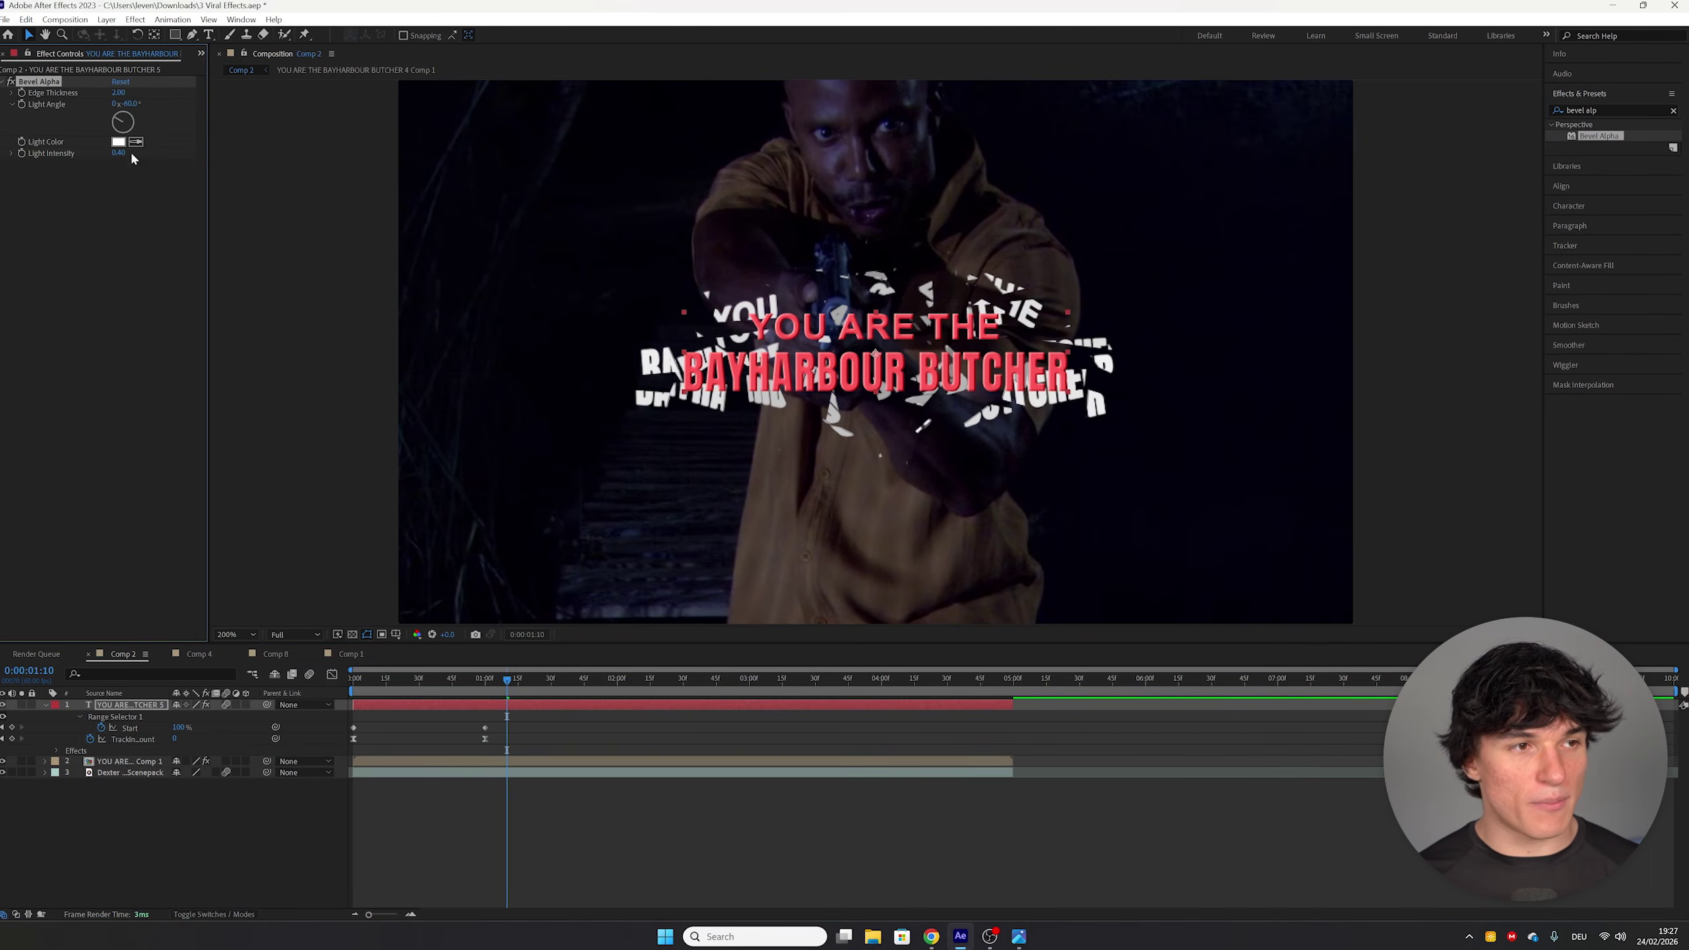
Step: Apply the CC Light Sweep effect to the top red text layer and shift its center horizontally to about X 391
left_click_drag(145, 104, 142, 293)
left_click(124, 369)
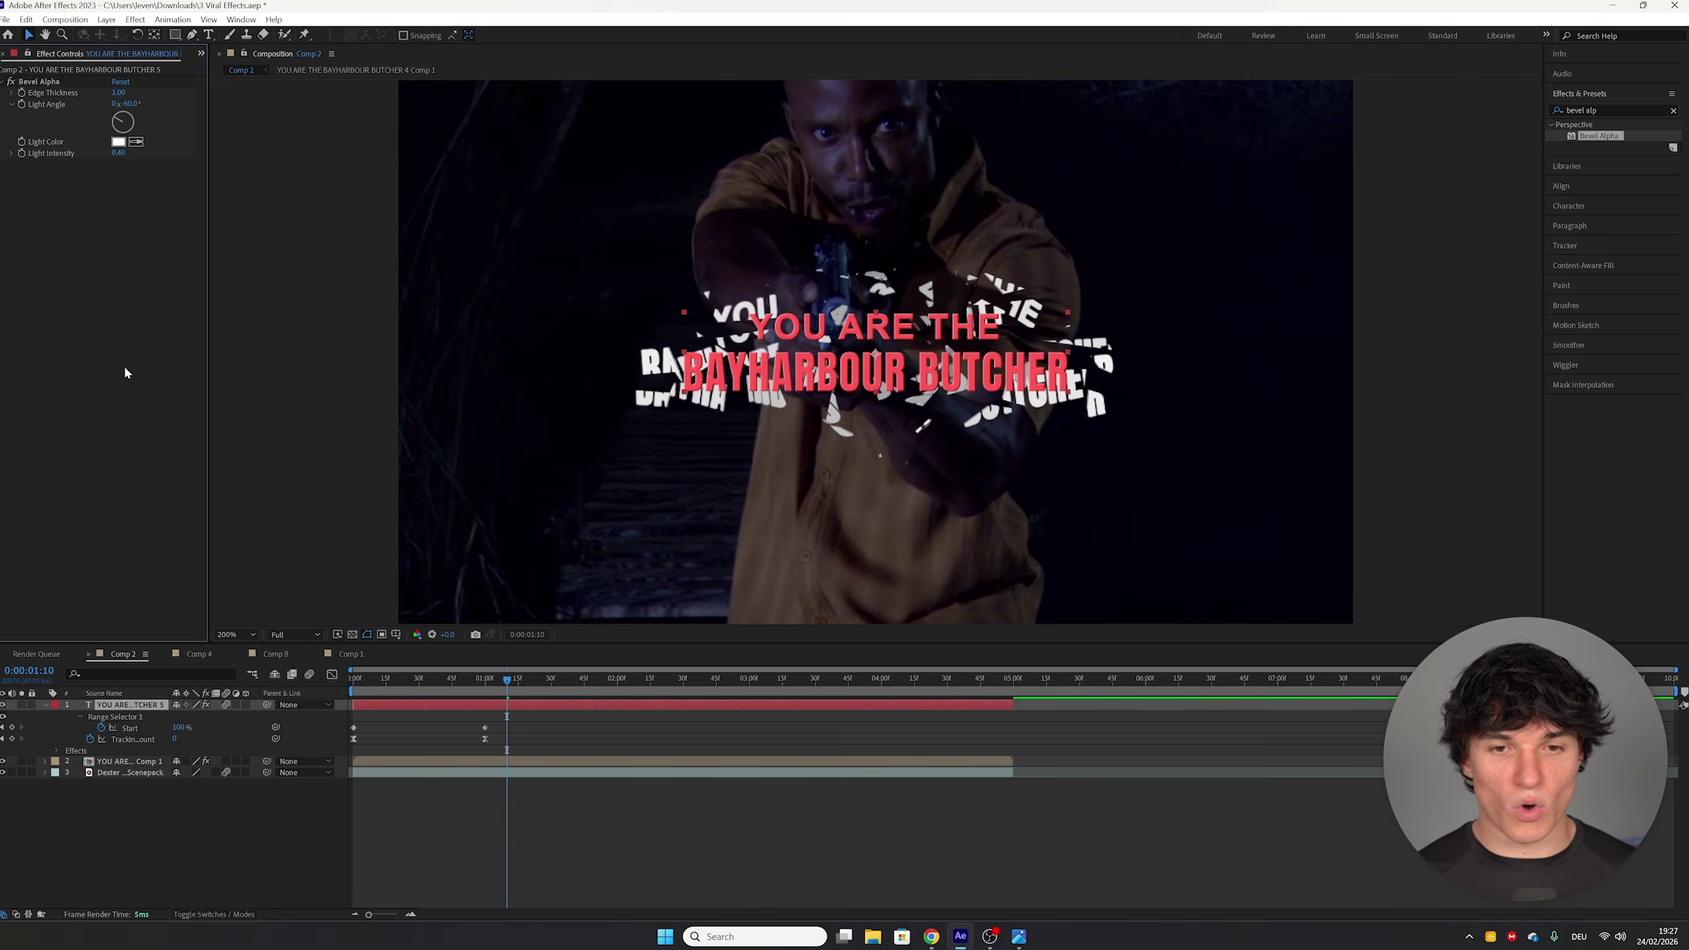
left_click(1674, 110)
type("cc light sweep")
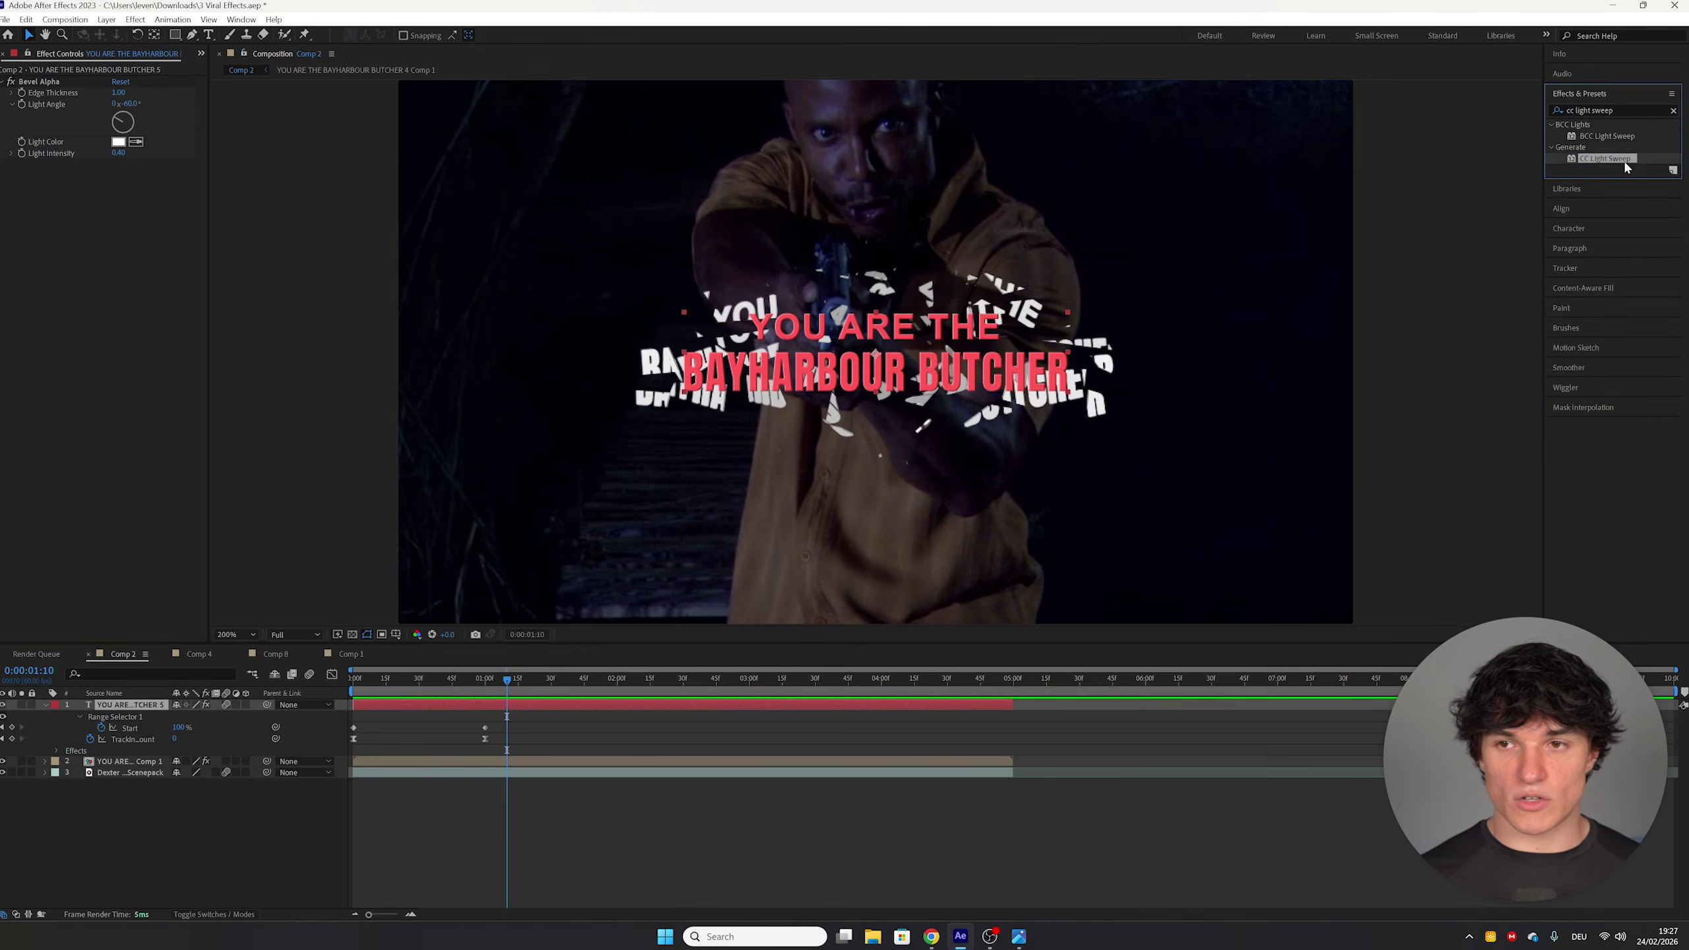
left_click_drag(1606, 159, 86, 316)
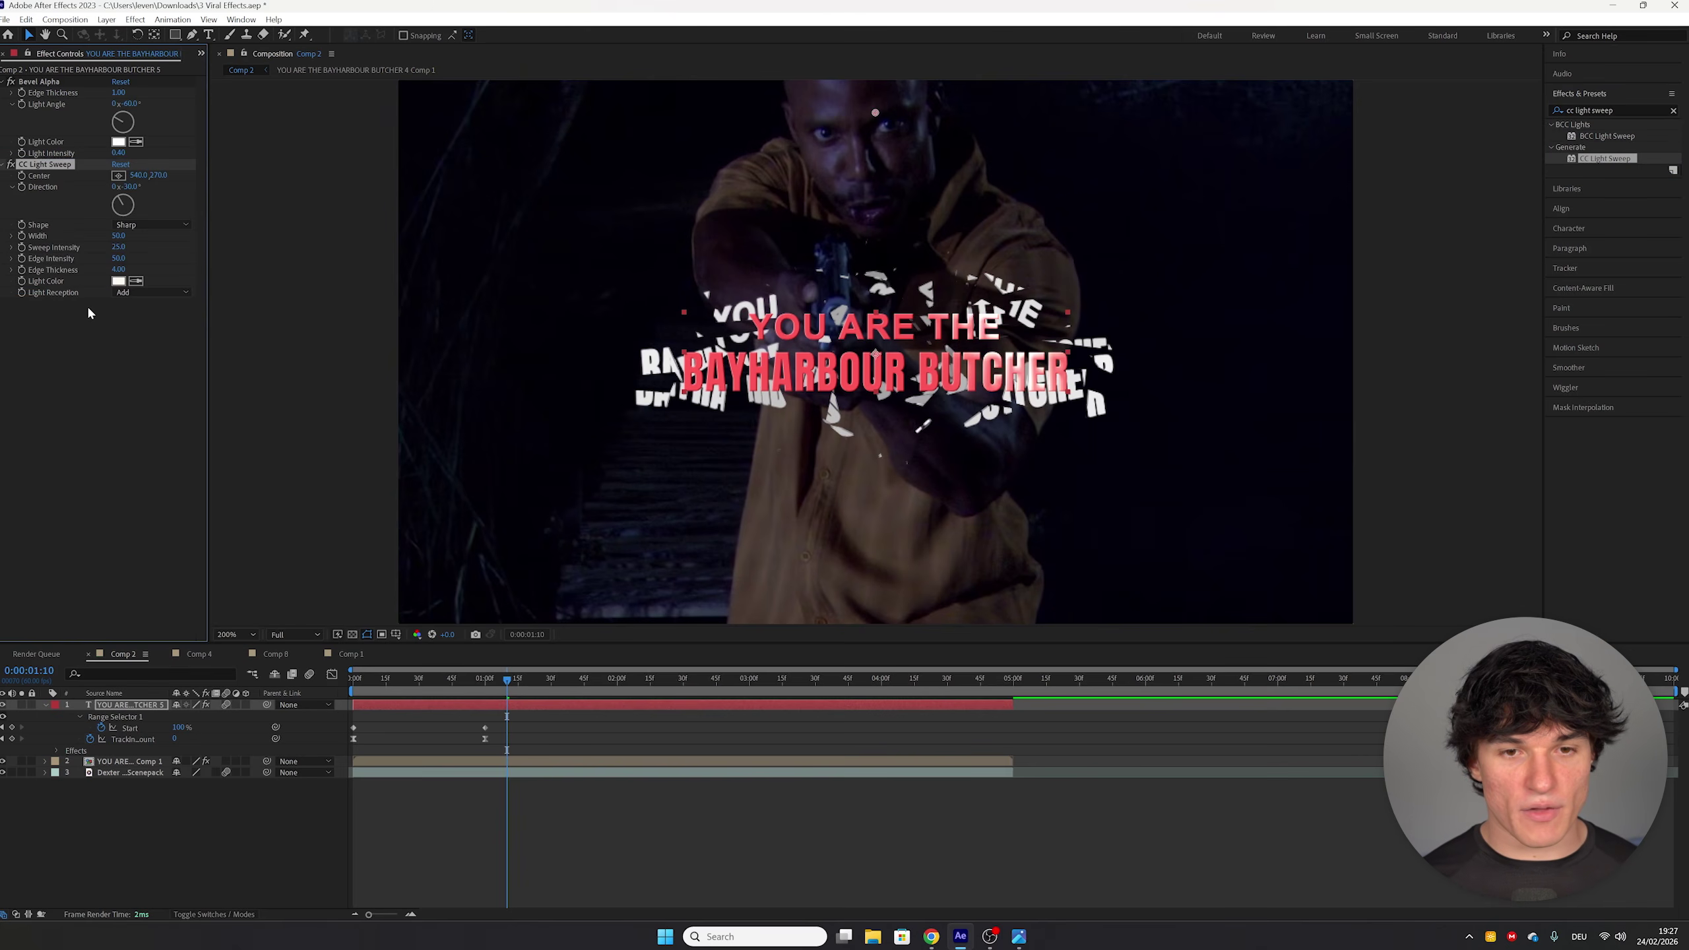
left_click_drag(141, 175, 65, 200)
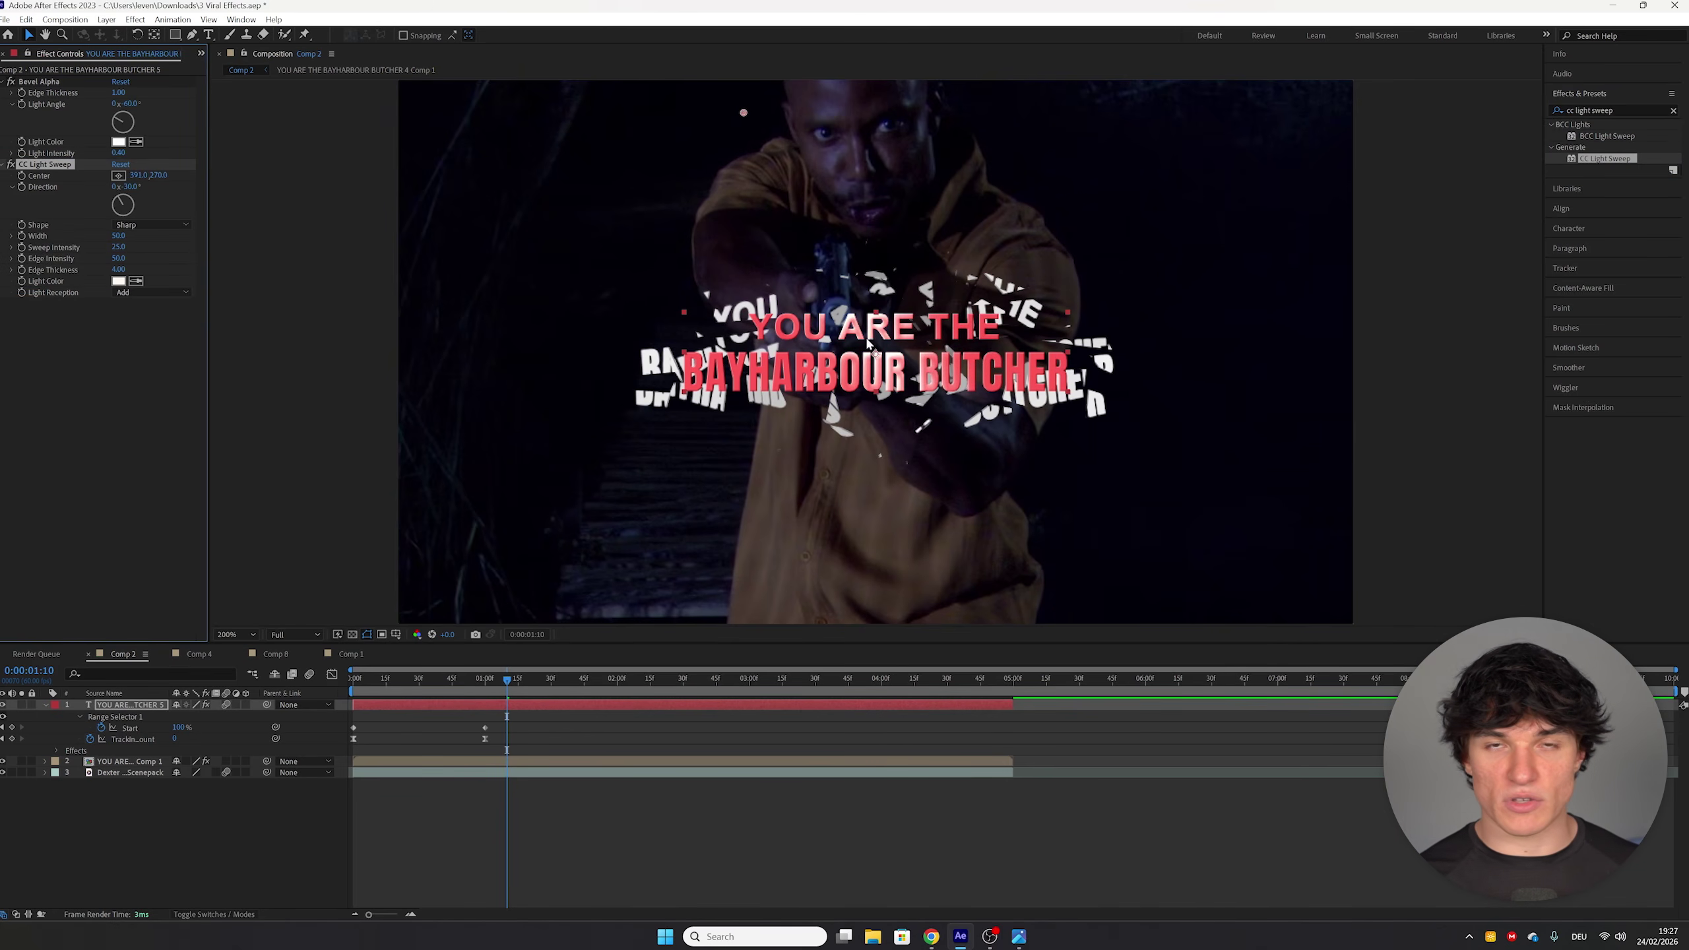
Step: Set the light sweep's shape to Smooth, its edge thickness to 0 and its width to 100
left_click(151, 225)
left_click(153, 254)
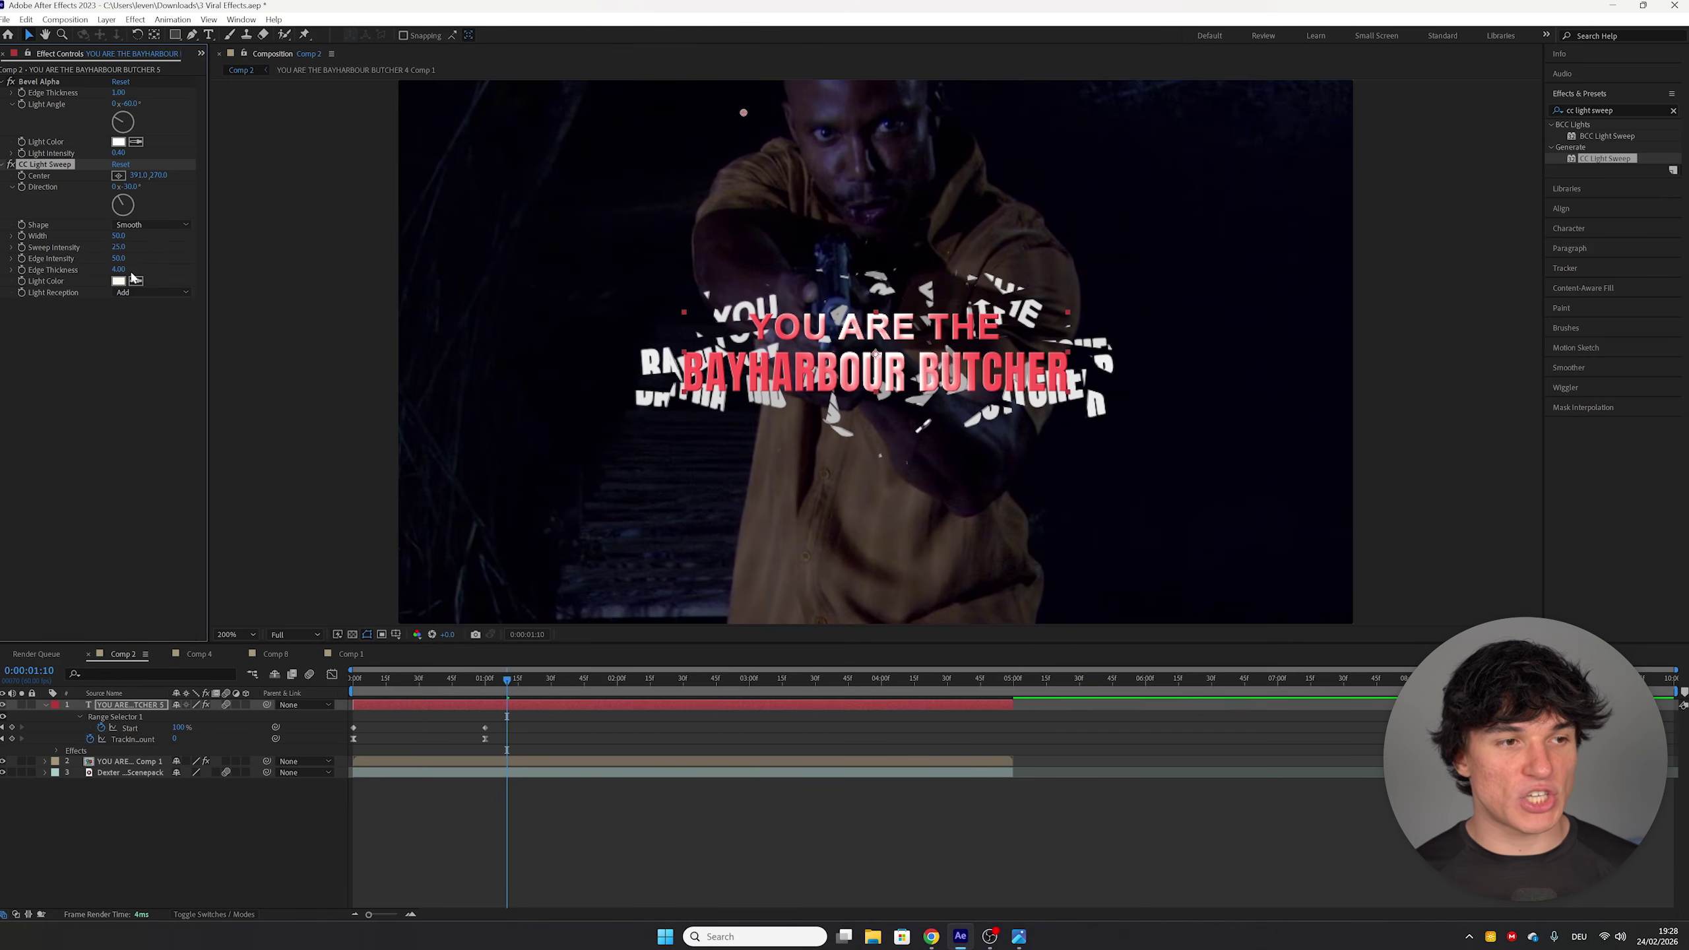
left_click_drag(119, 269, 112, 272)
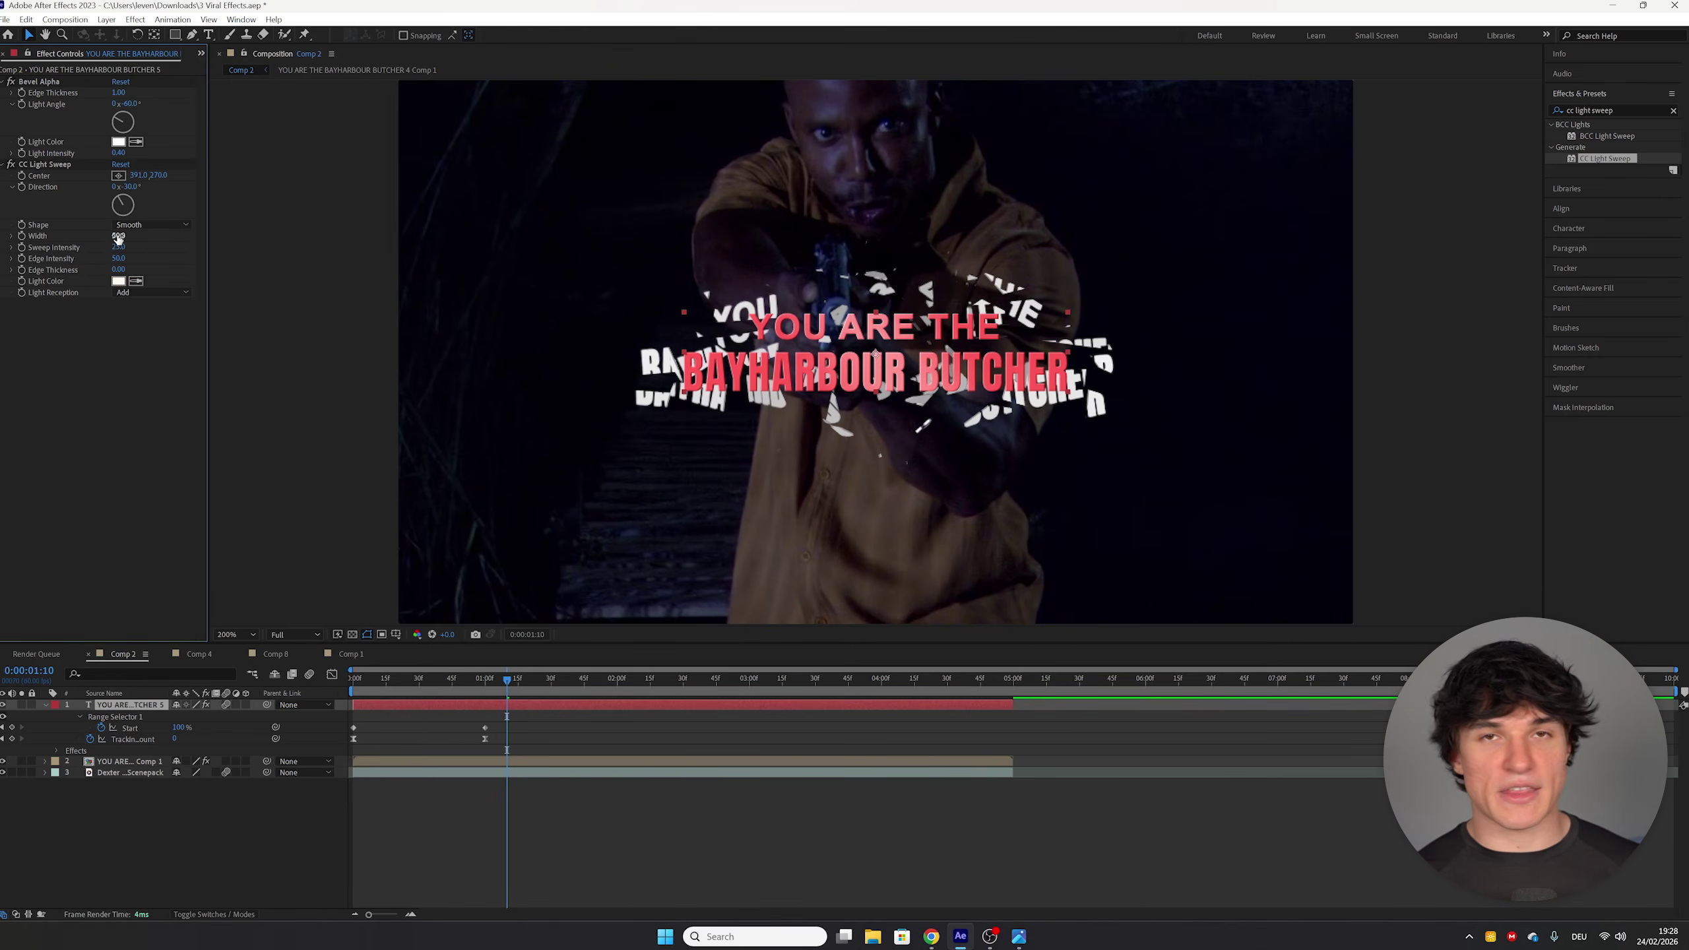
left_click(118, 236)
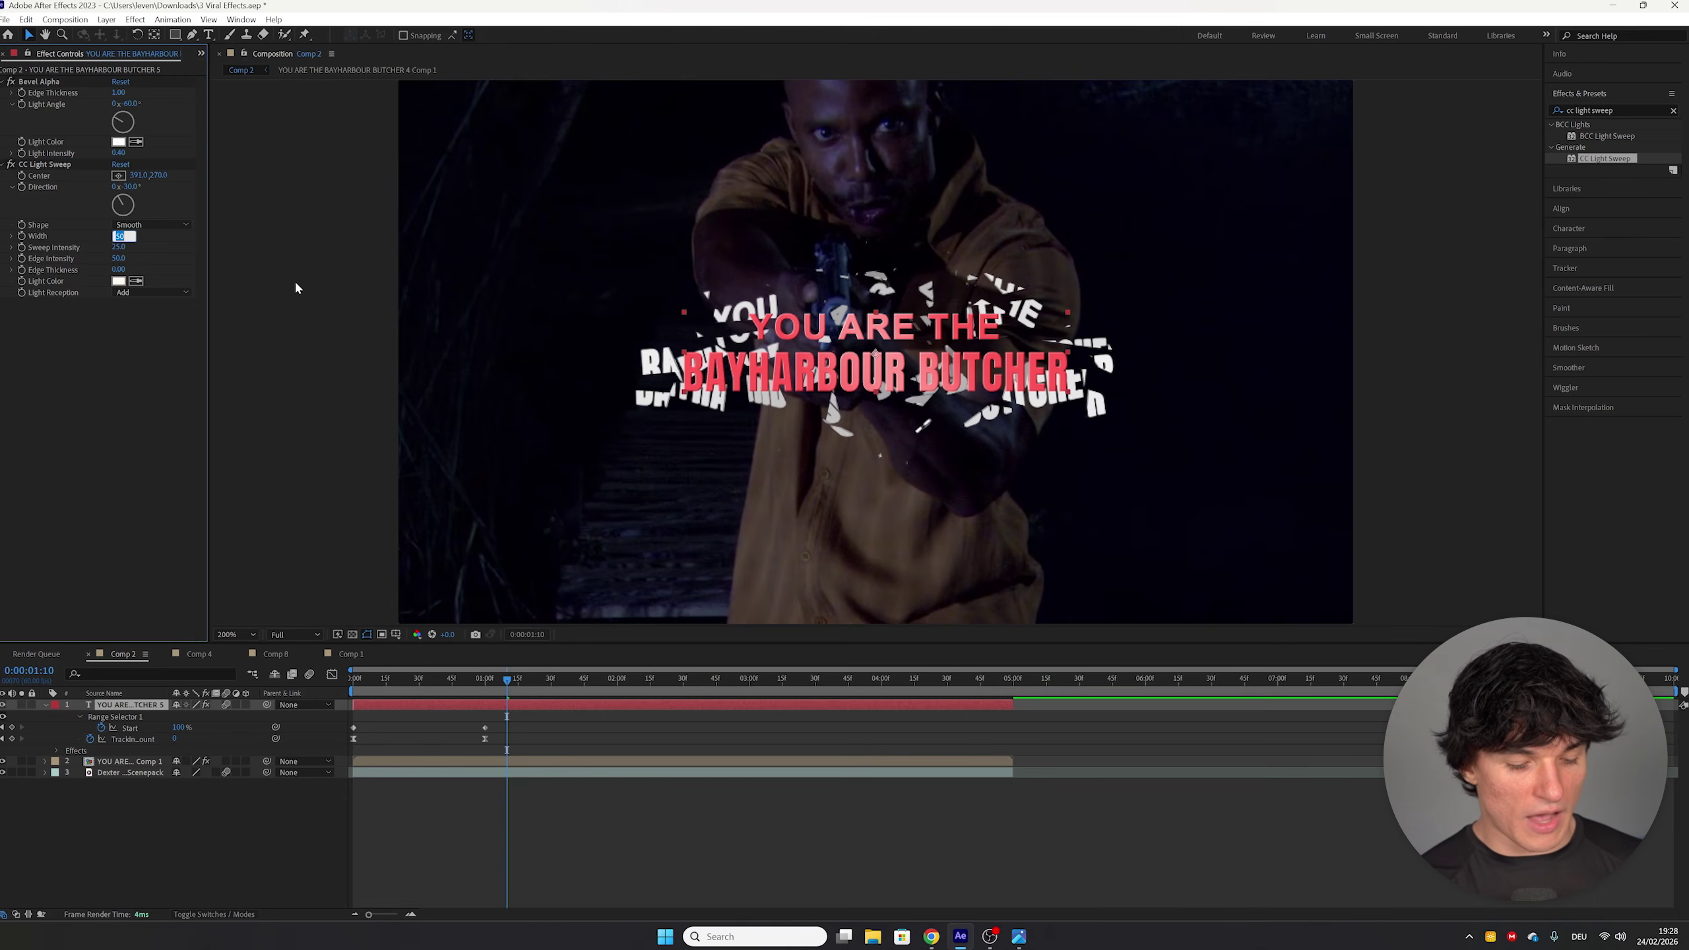
key("Return")
Step: Apply the Deep Glow effect to the red text layer and set its exposure to 0.2
left_click(1673, 110)
type("deep glow")
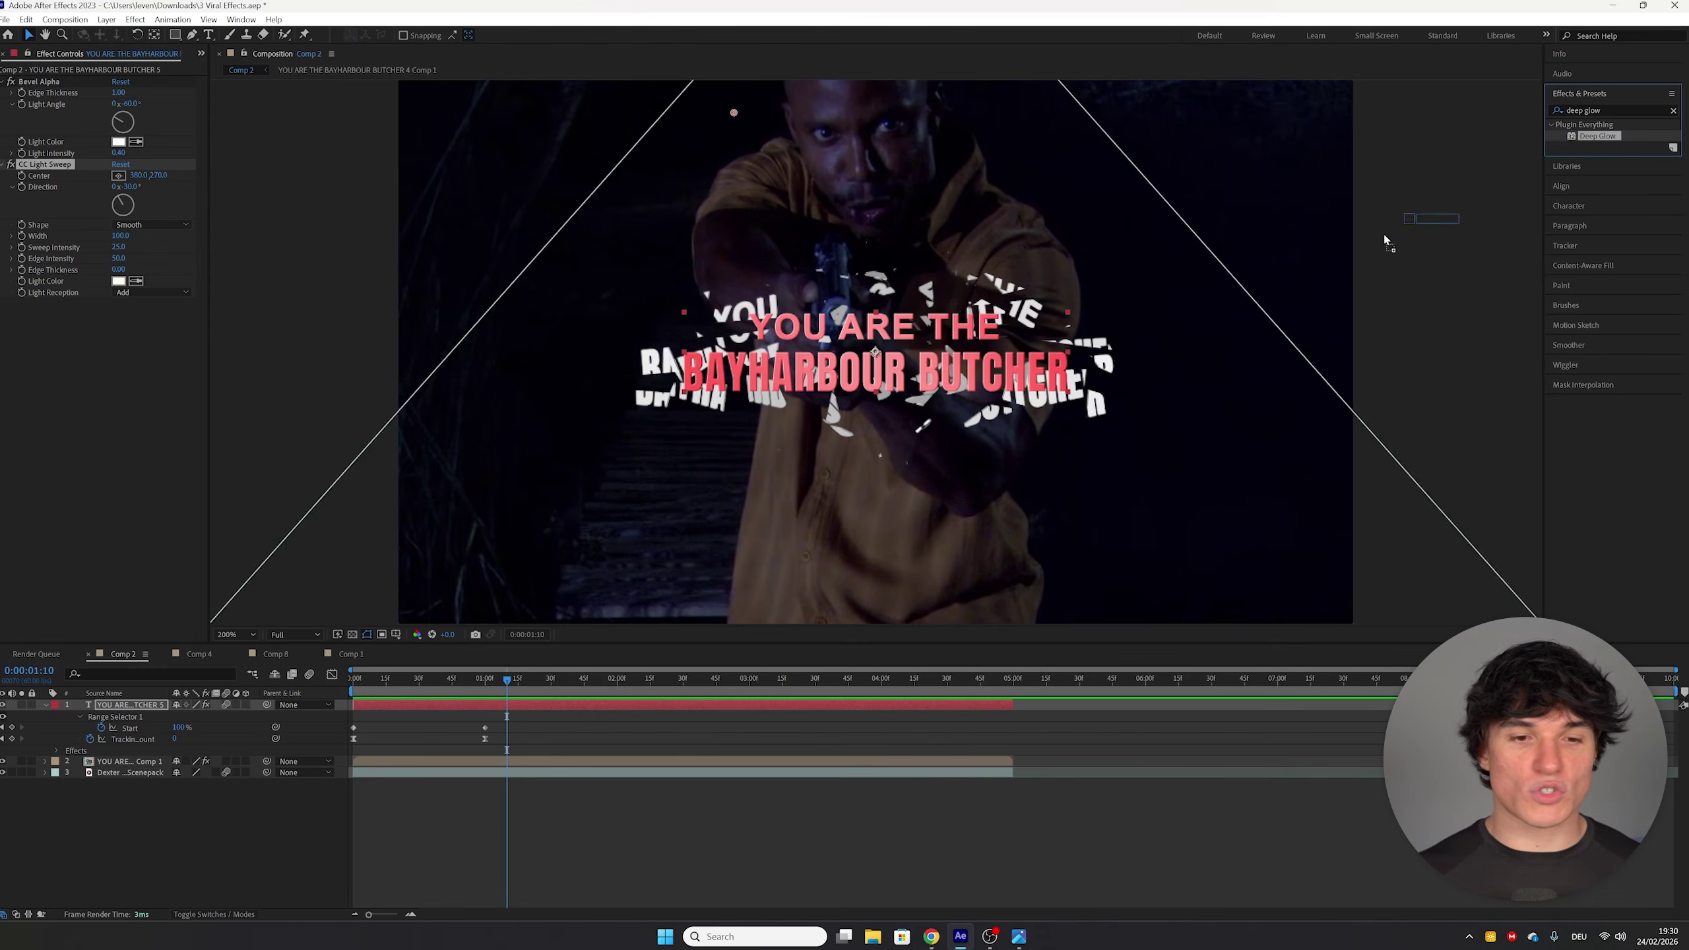
left_click_drag(1596, 136, 614, 708)
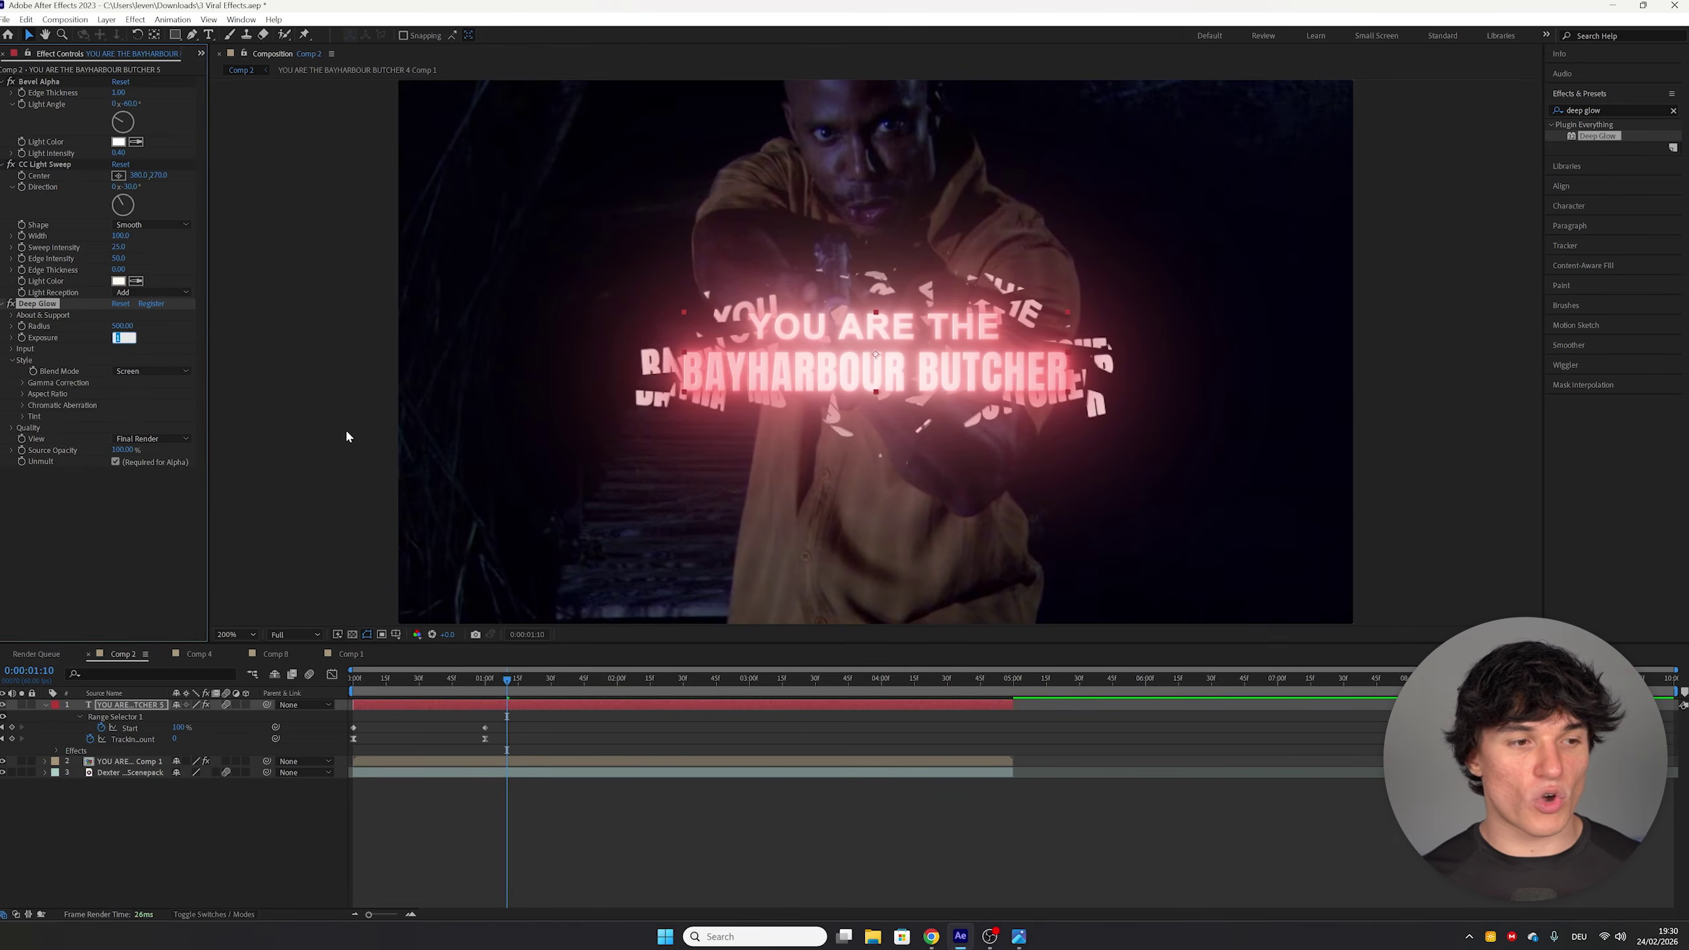
type("0.2")
key("Return")
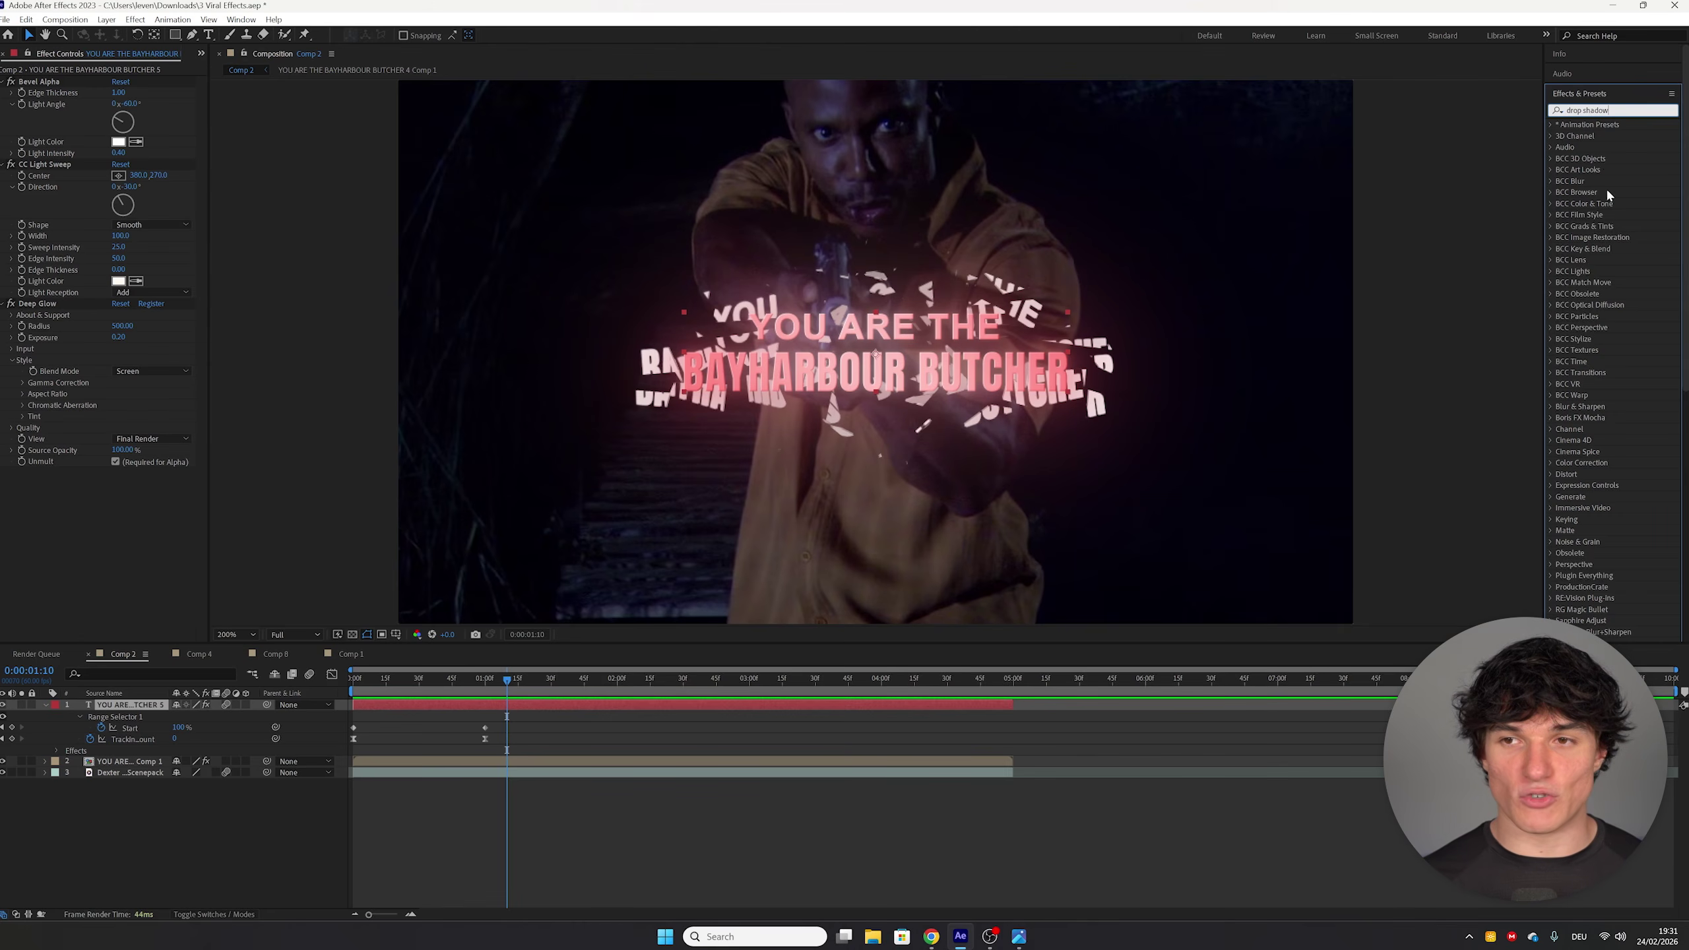
Step: Apply the Drop Shadow effect to the red text layer with 100% opacity, a distance of 0 and a softness of 125
type("drop shadow")
left_click(1614, 204)
left_click_drag(1614, 204, 140, 489)
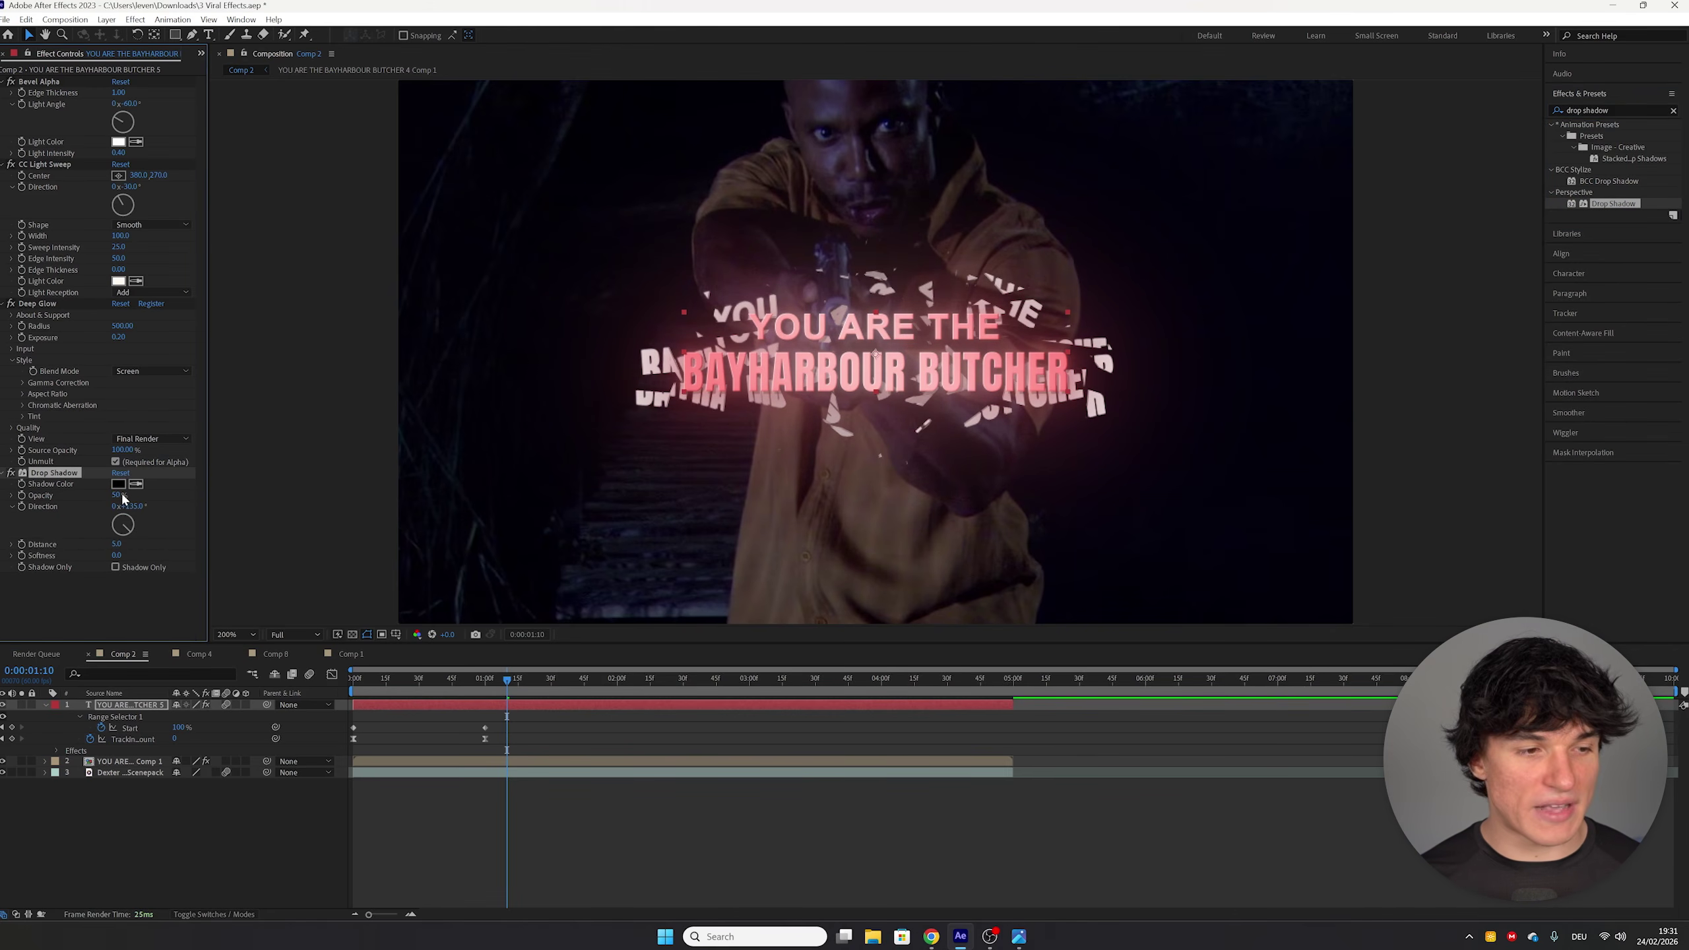
left_click_drag(137, 494, 435, 477)
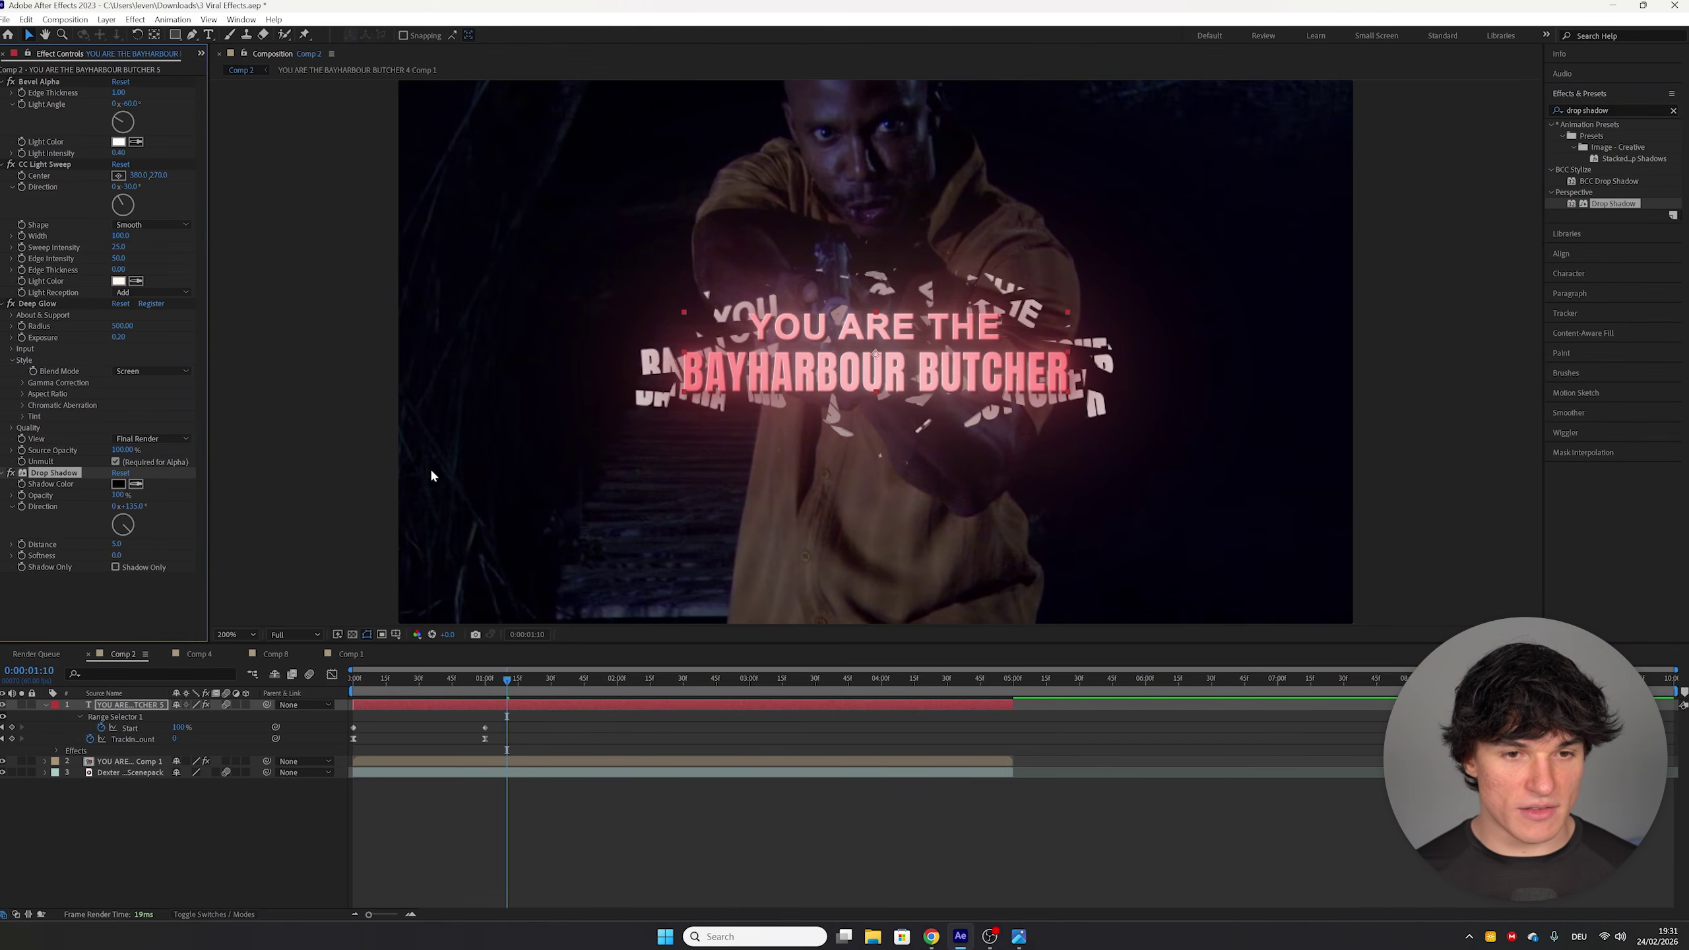
left_click(116, 545)
type("0")
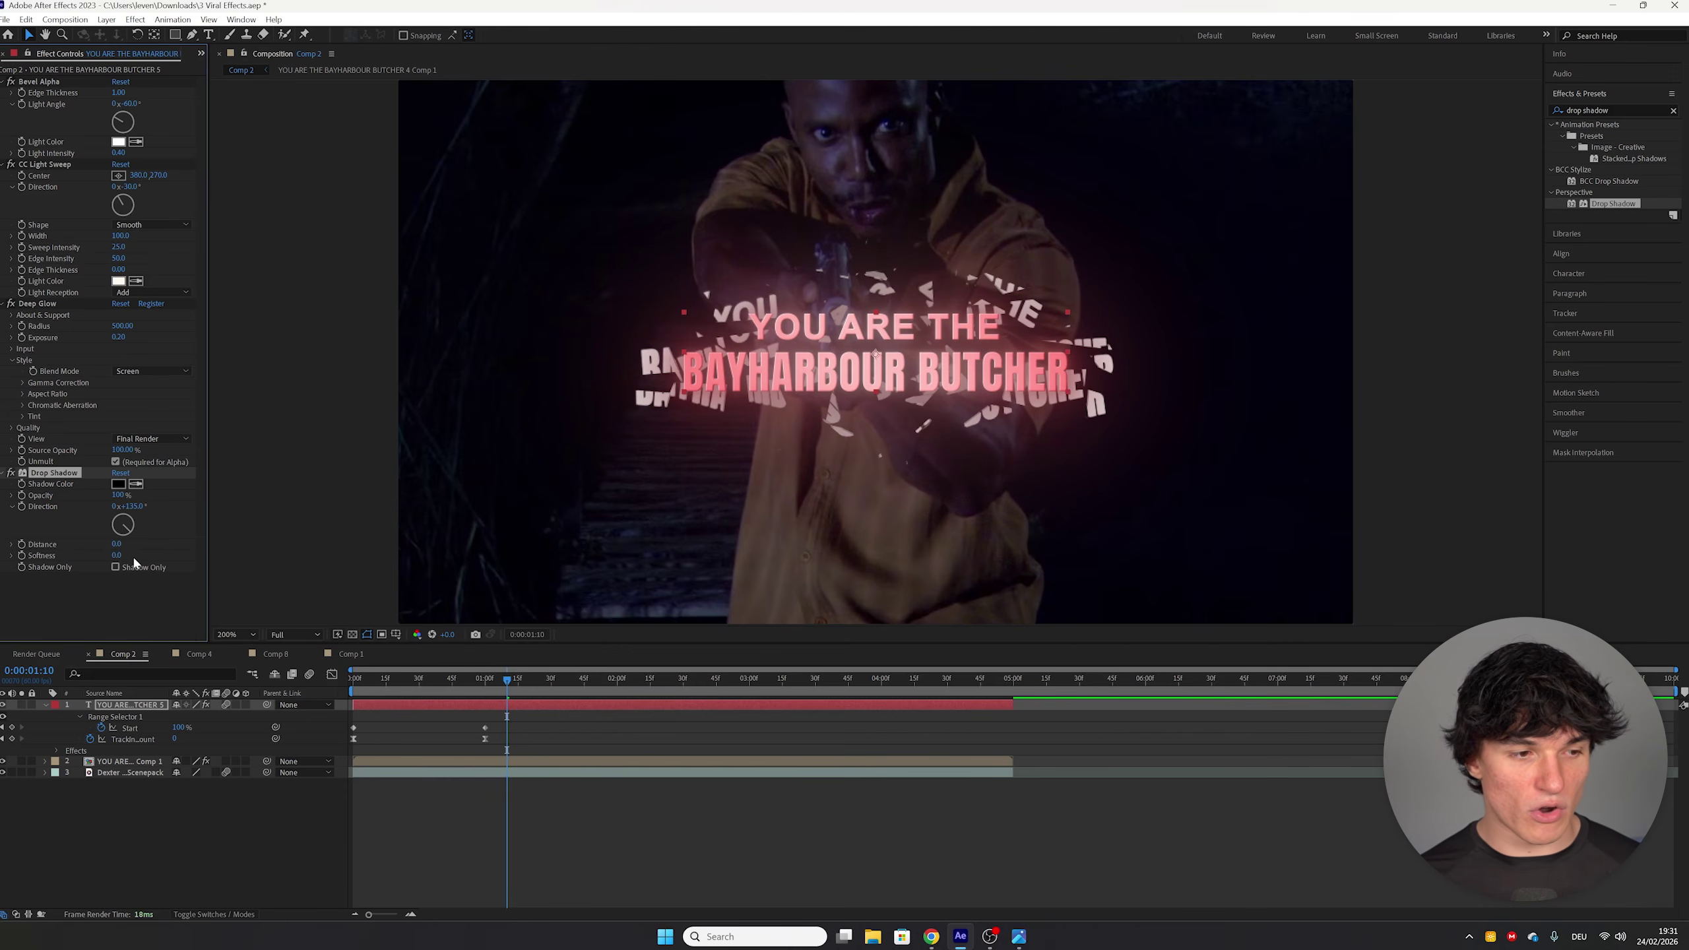
key("Tab")
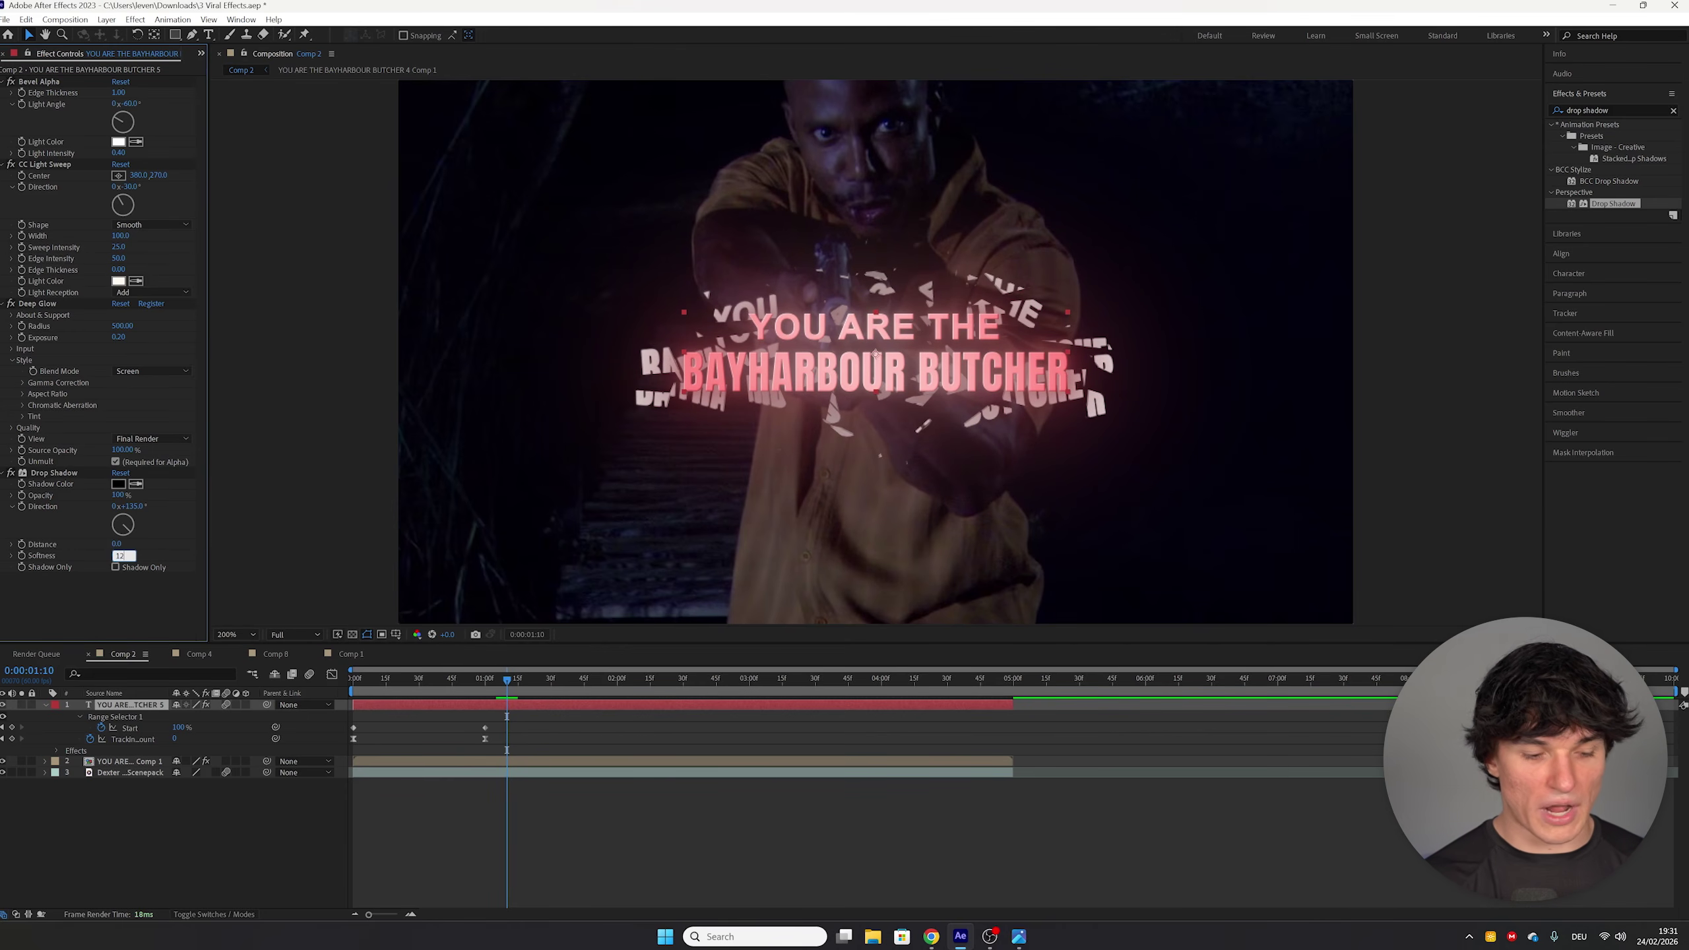
key("Return")
Step: Apply BCC Halftone to the red text layer, with HT Scale at 3.5 and Mix with Original at 70
left_click(1673, 110)
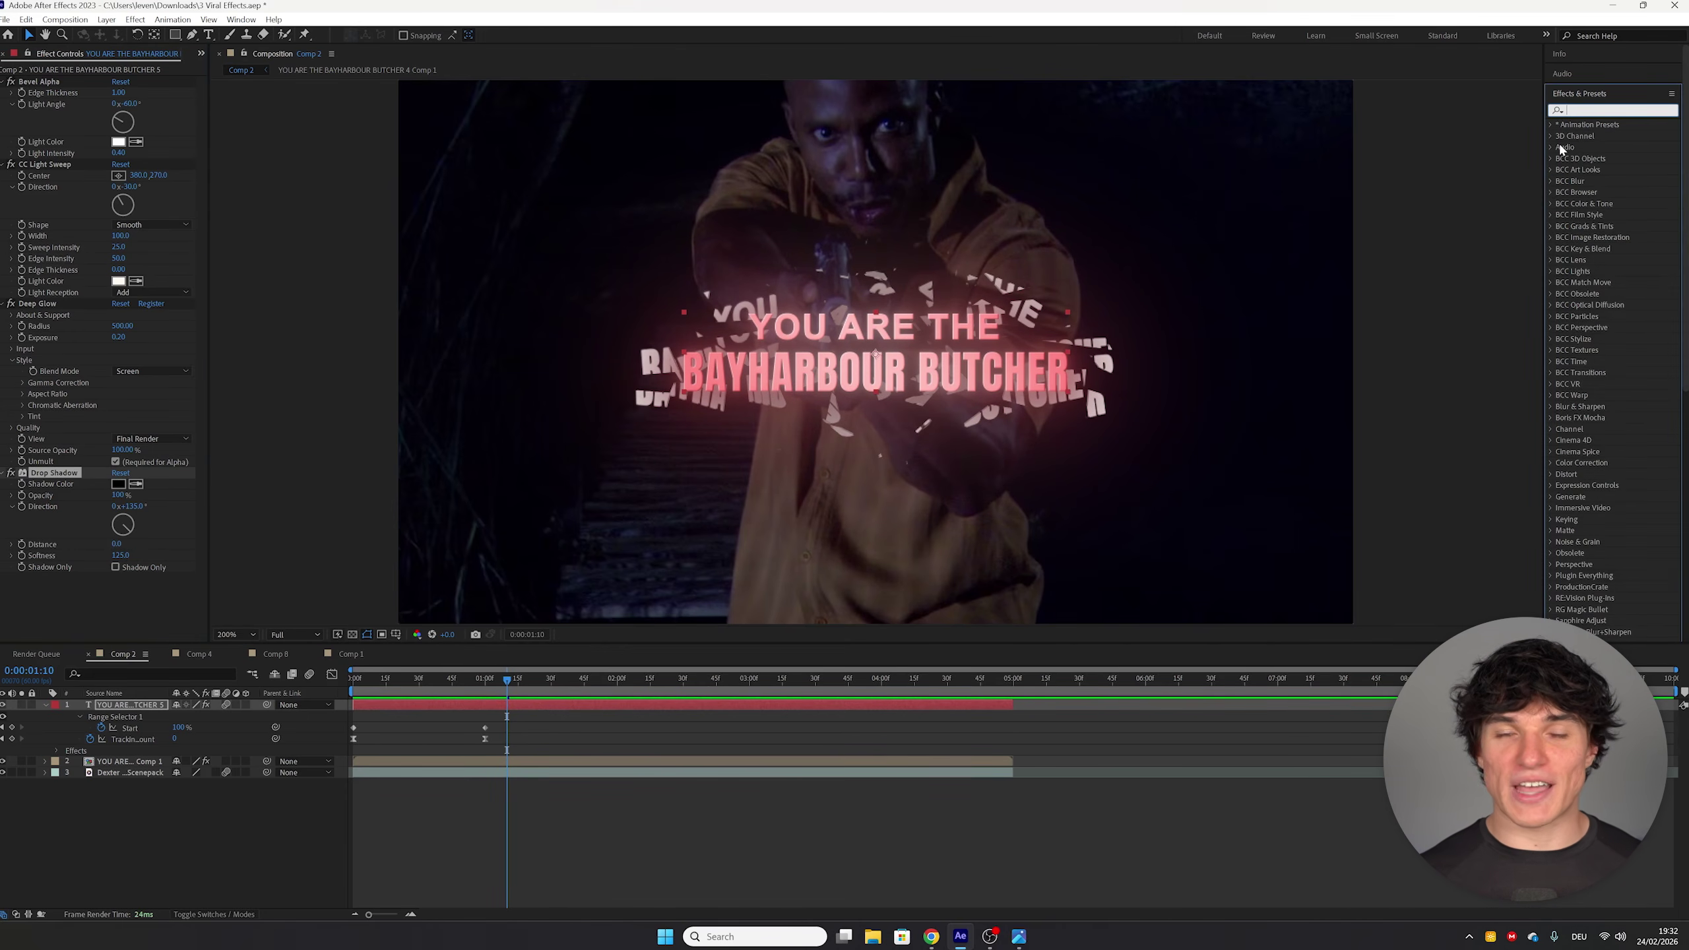
type("bcc h")
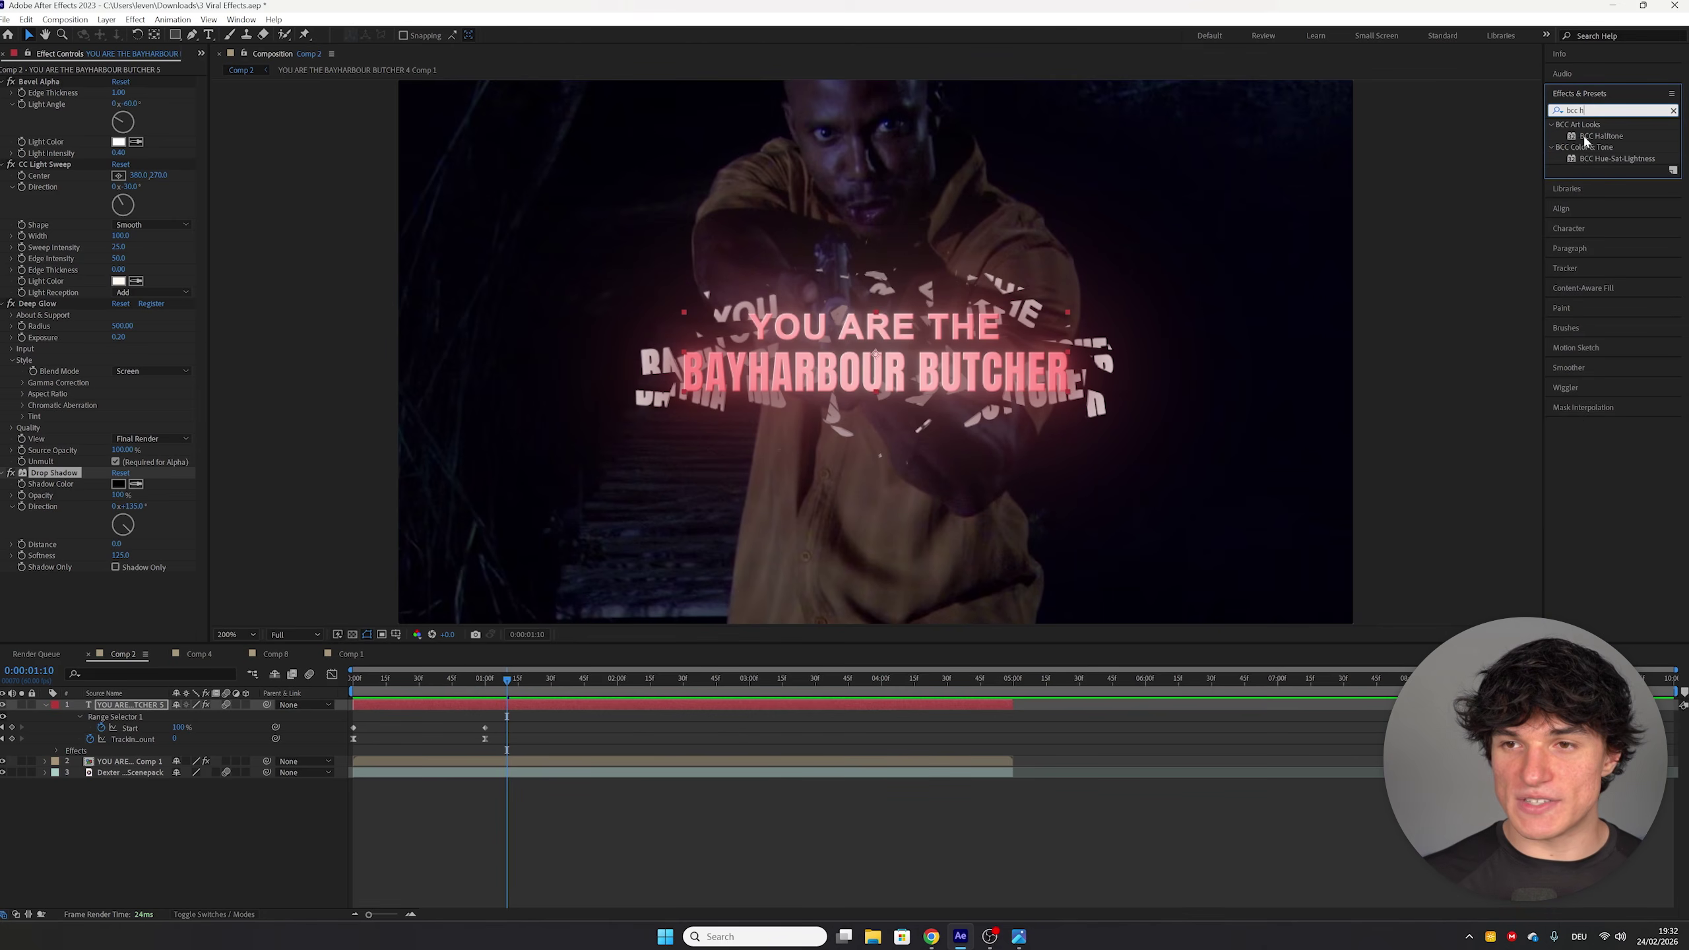
left_click_drag(1602, 136, 630, 700)
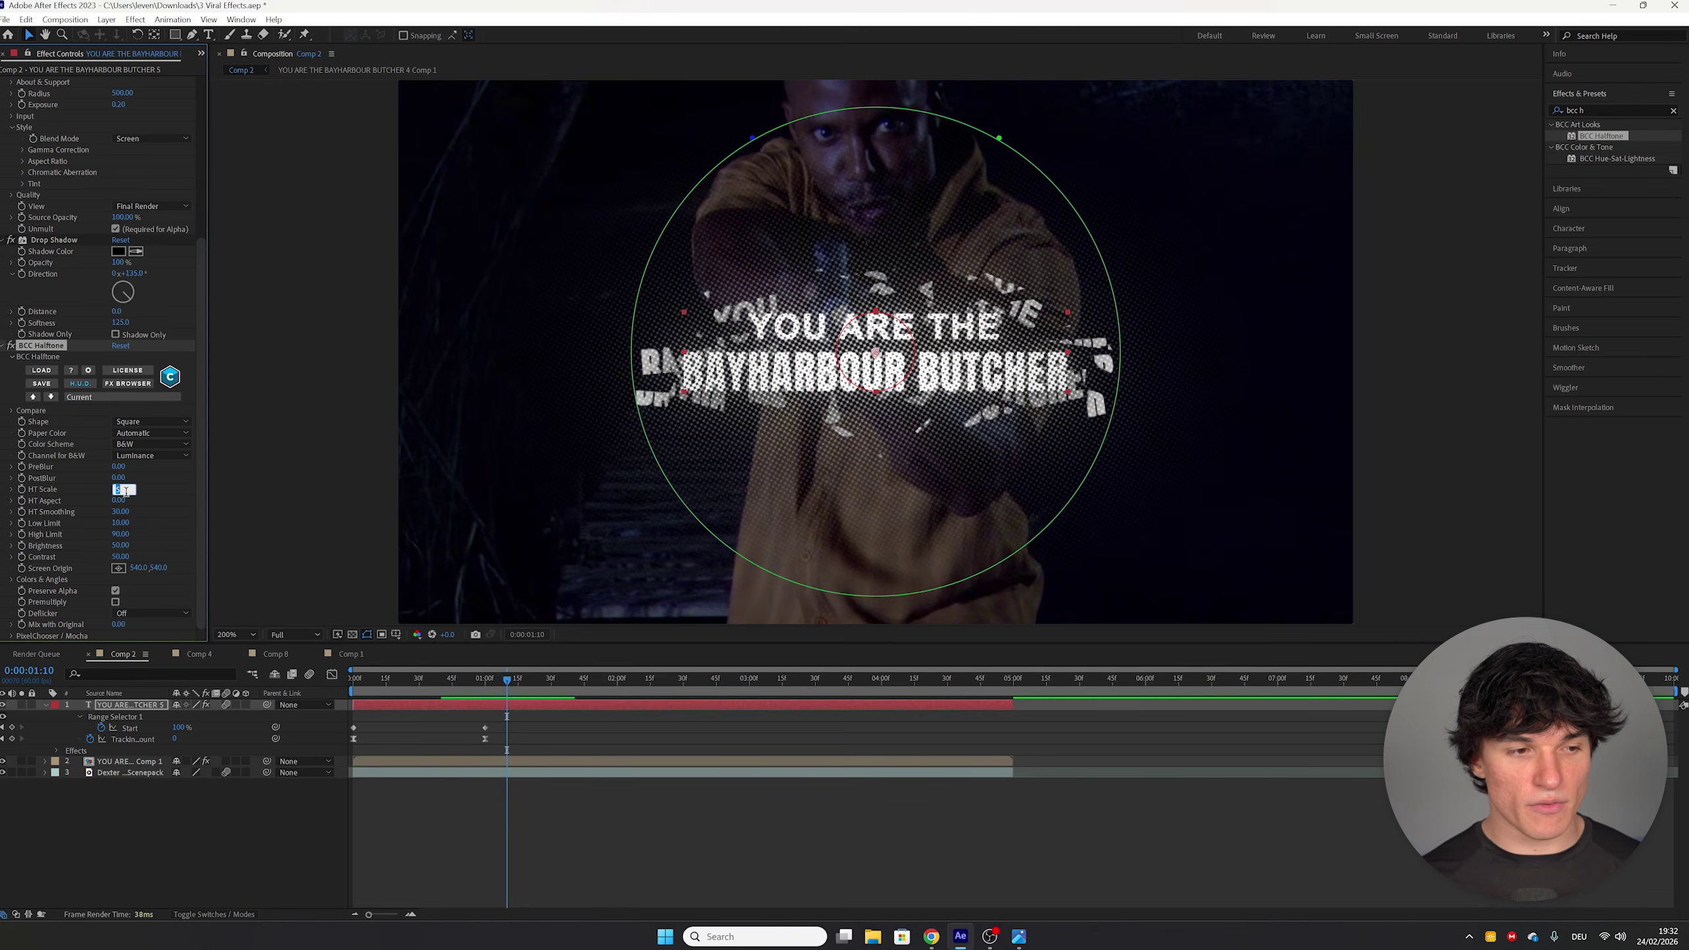
type(".5")
key("Return")
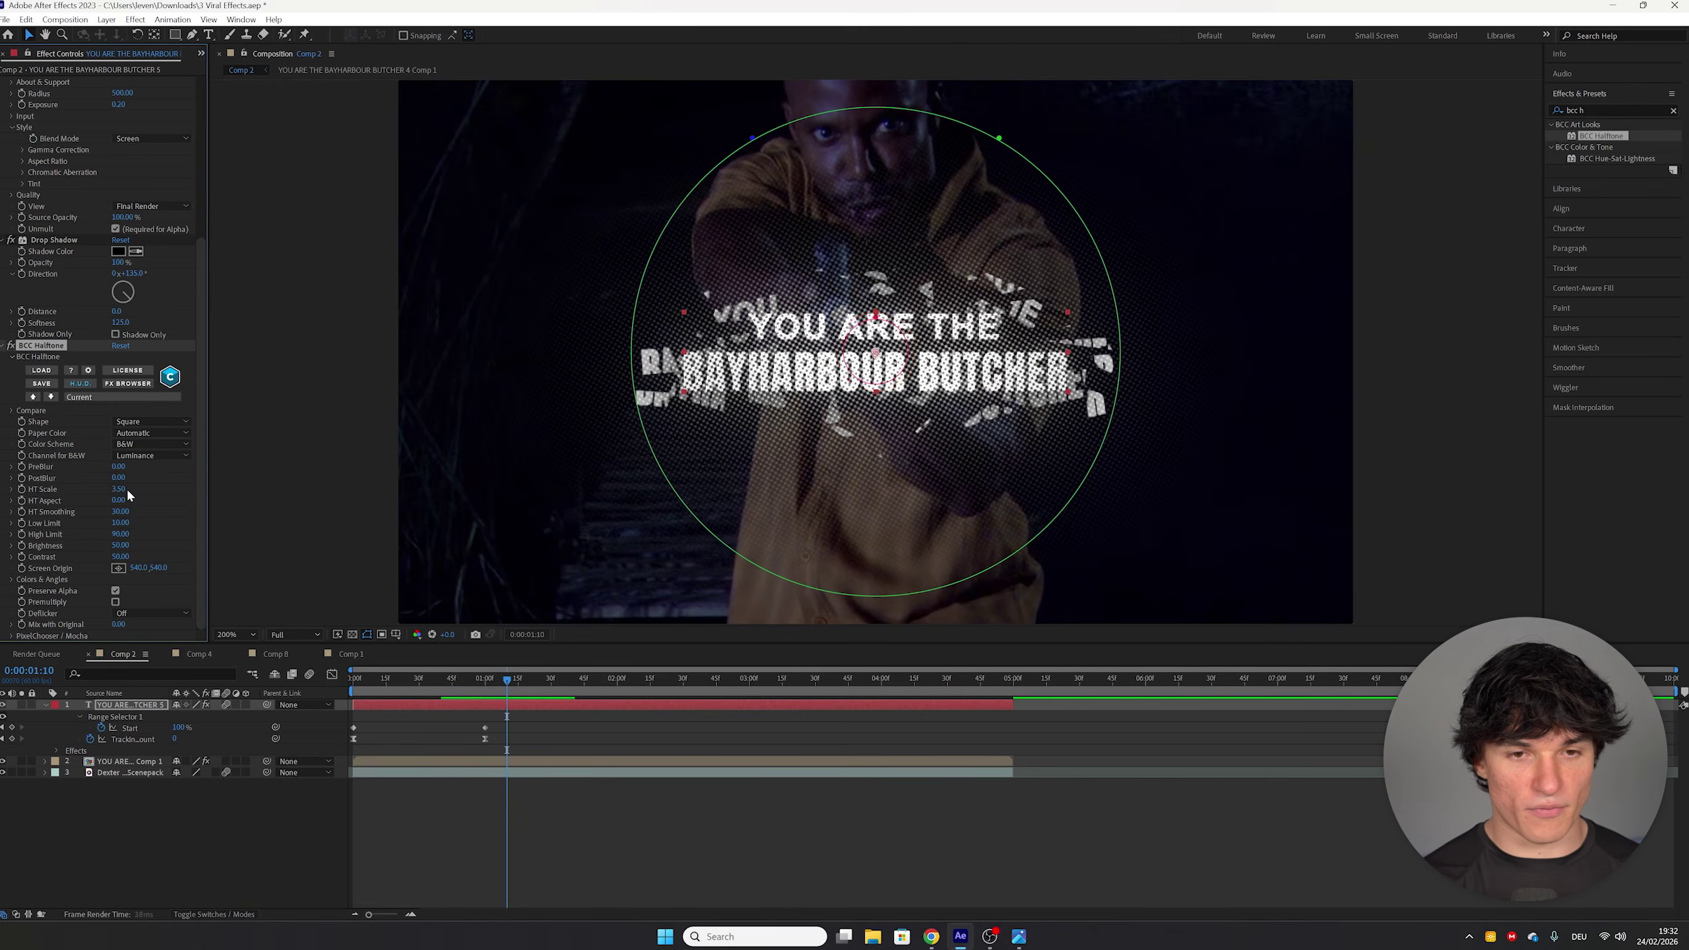
left_click(117, 625)
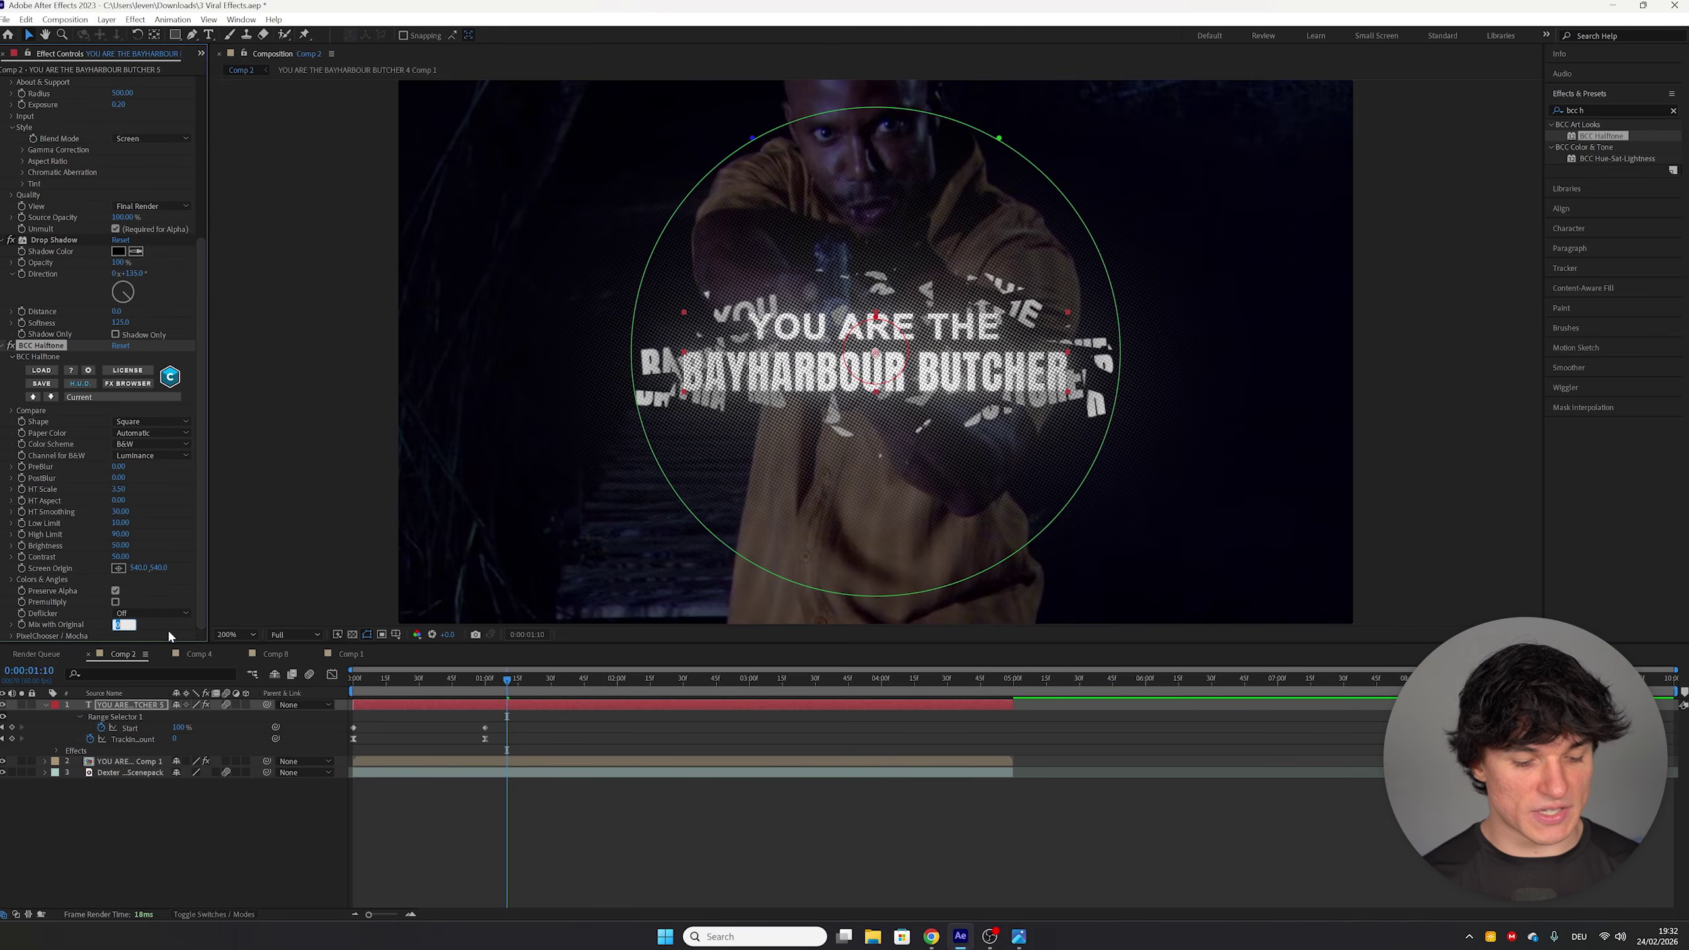
type("70")
key("Return")
Step: Apply the S_WarpChroma effect to the red text layer and set its warp amount to 0.3
left_click(1603, 110)
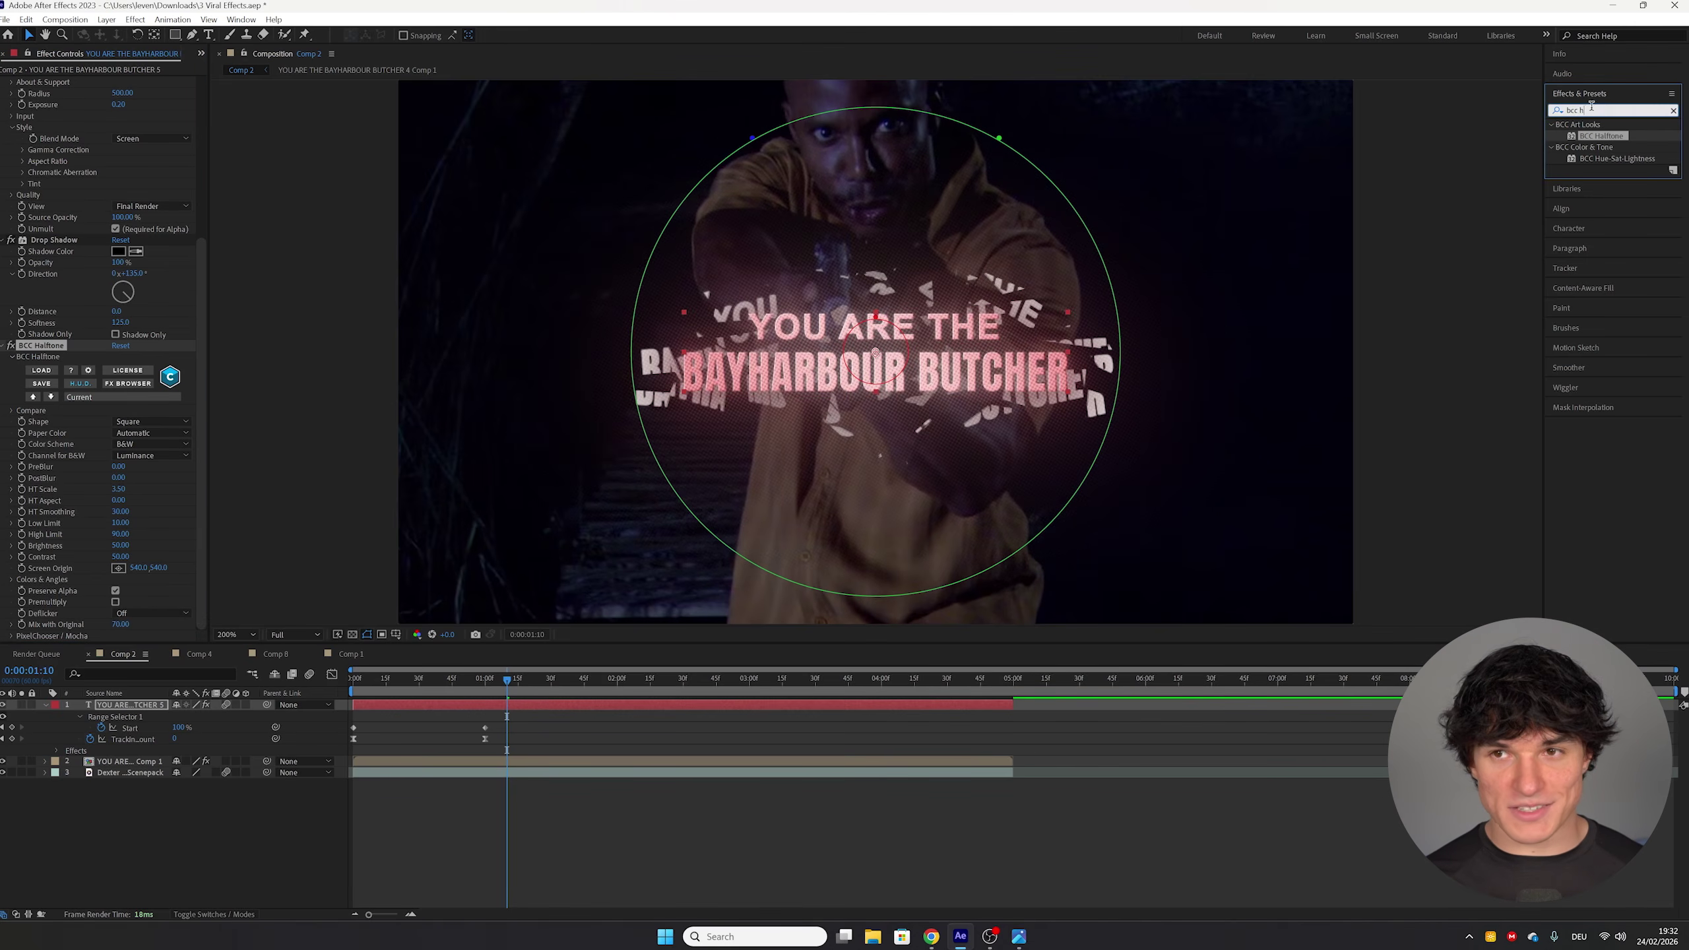
key("BackSpace")
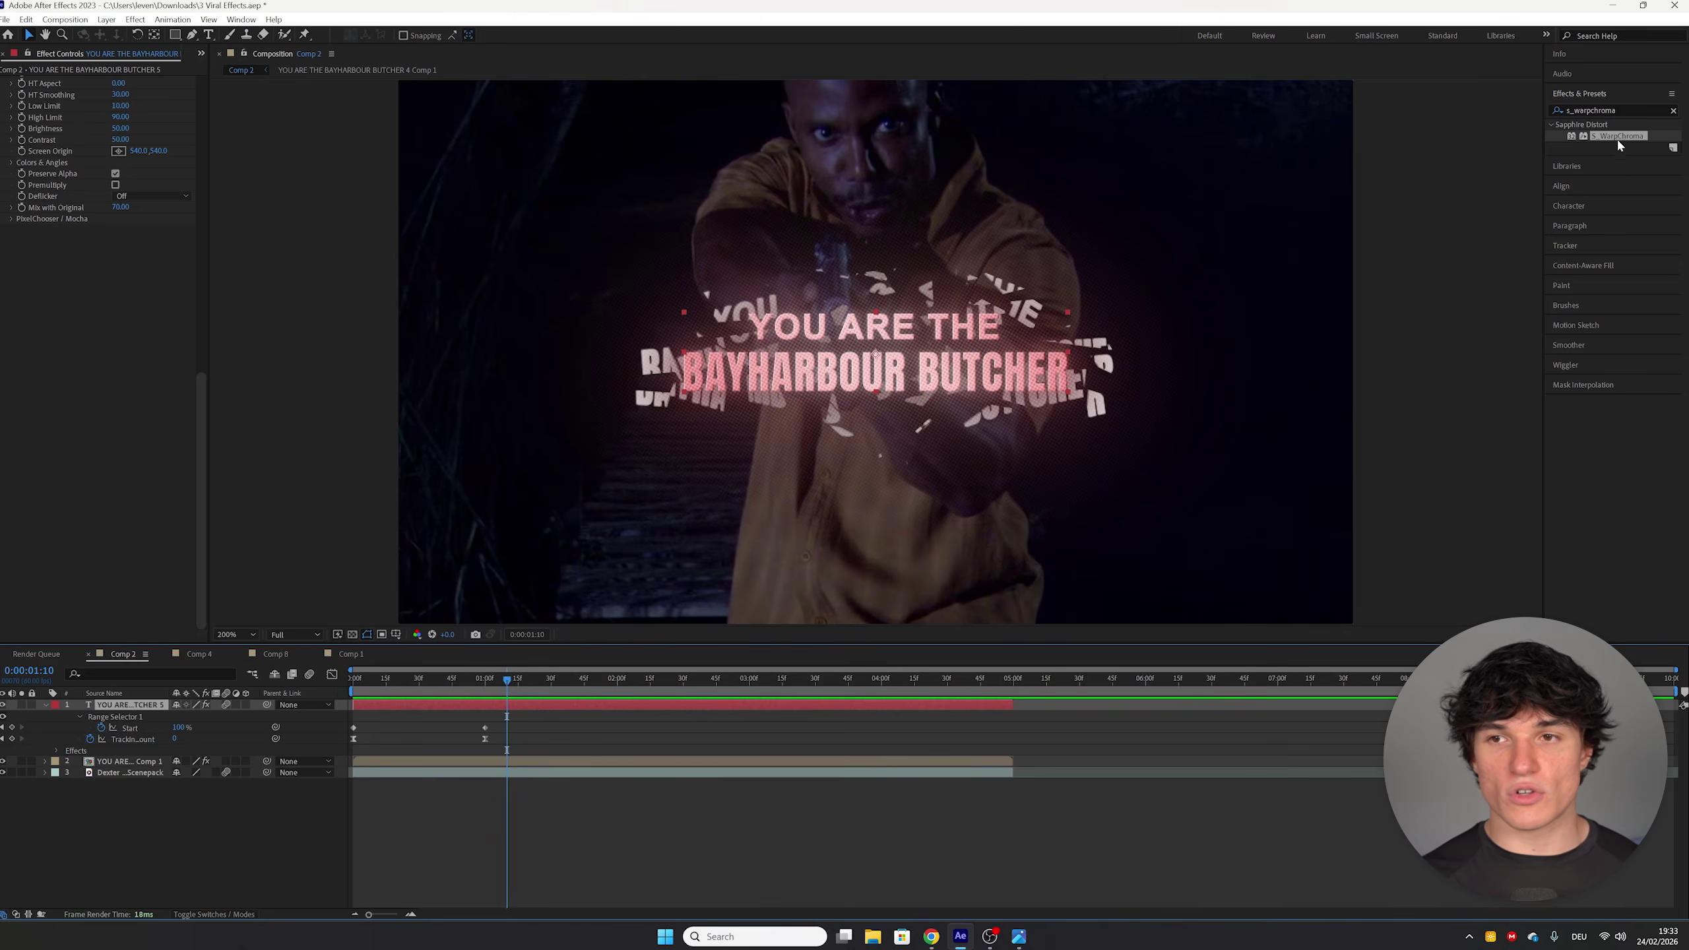
left_click_drag(1618, 145, 532, 707)
left_click(120, 421)
type("0.3")
key("Return")
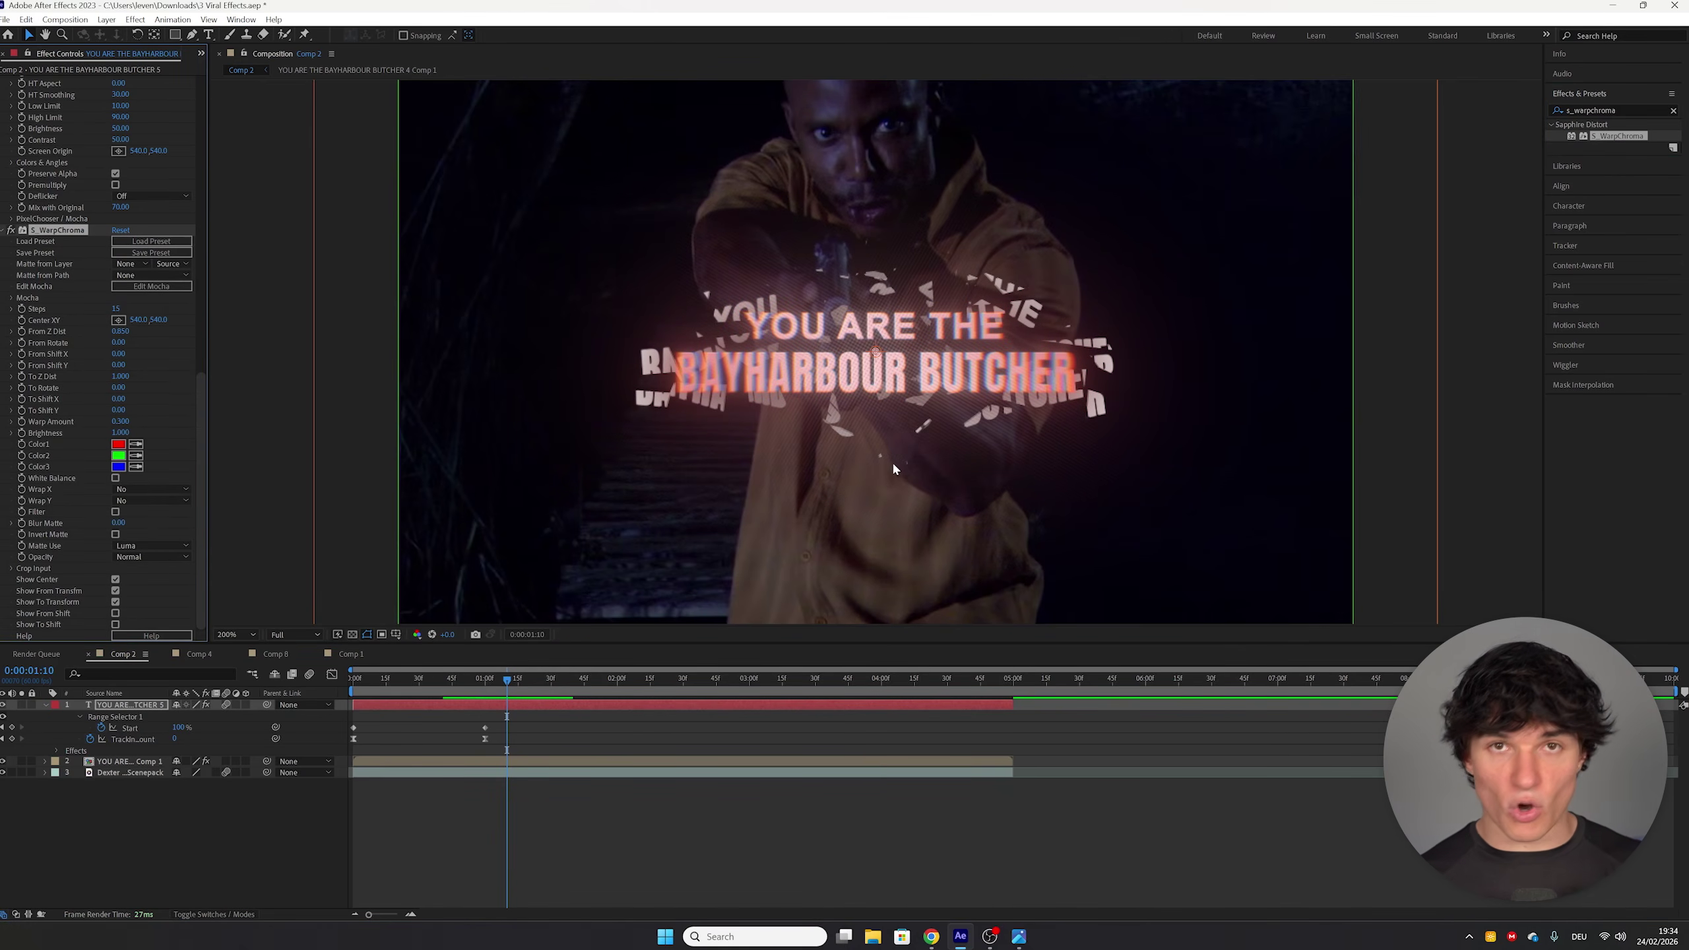
Step: Apply S_WarpChroma to the shattered white text layer as well, with a warp amount of 0.3
left_click(510, 764)
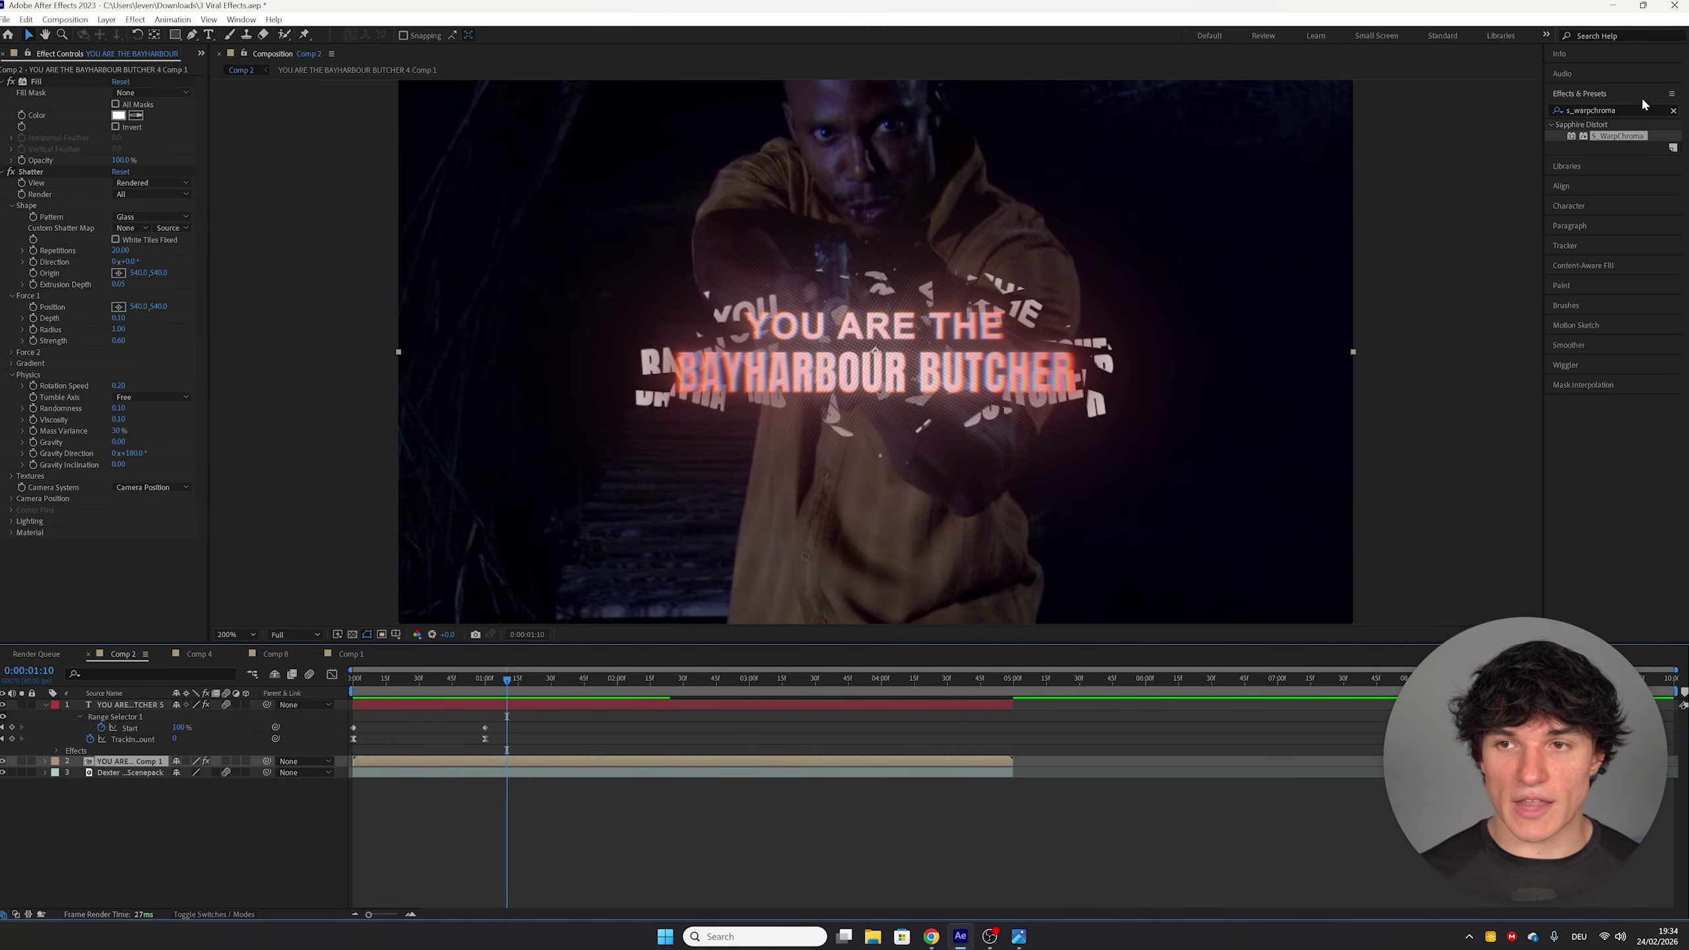
left_click_drag(1610, 138, 480, 759)
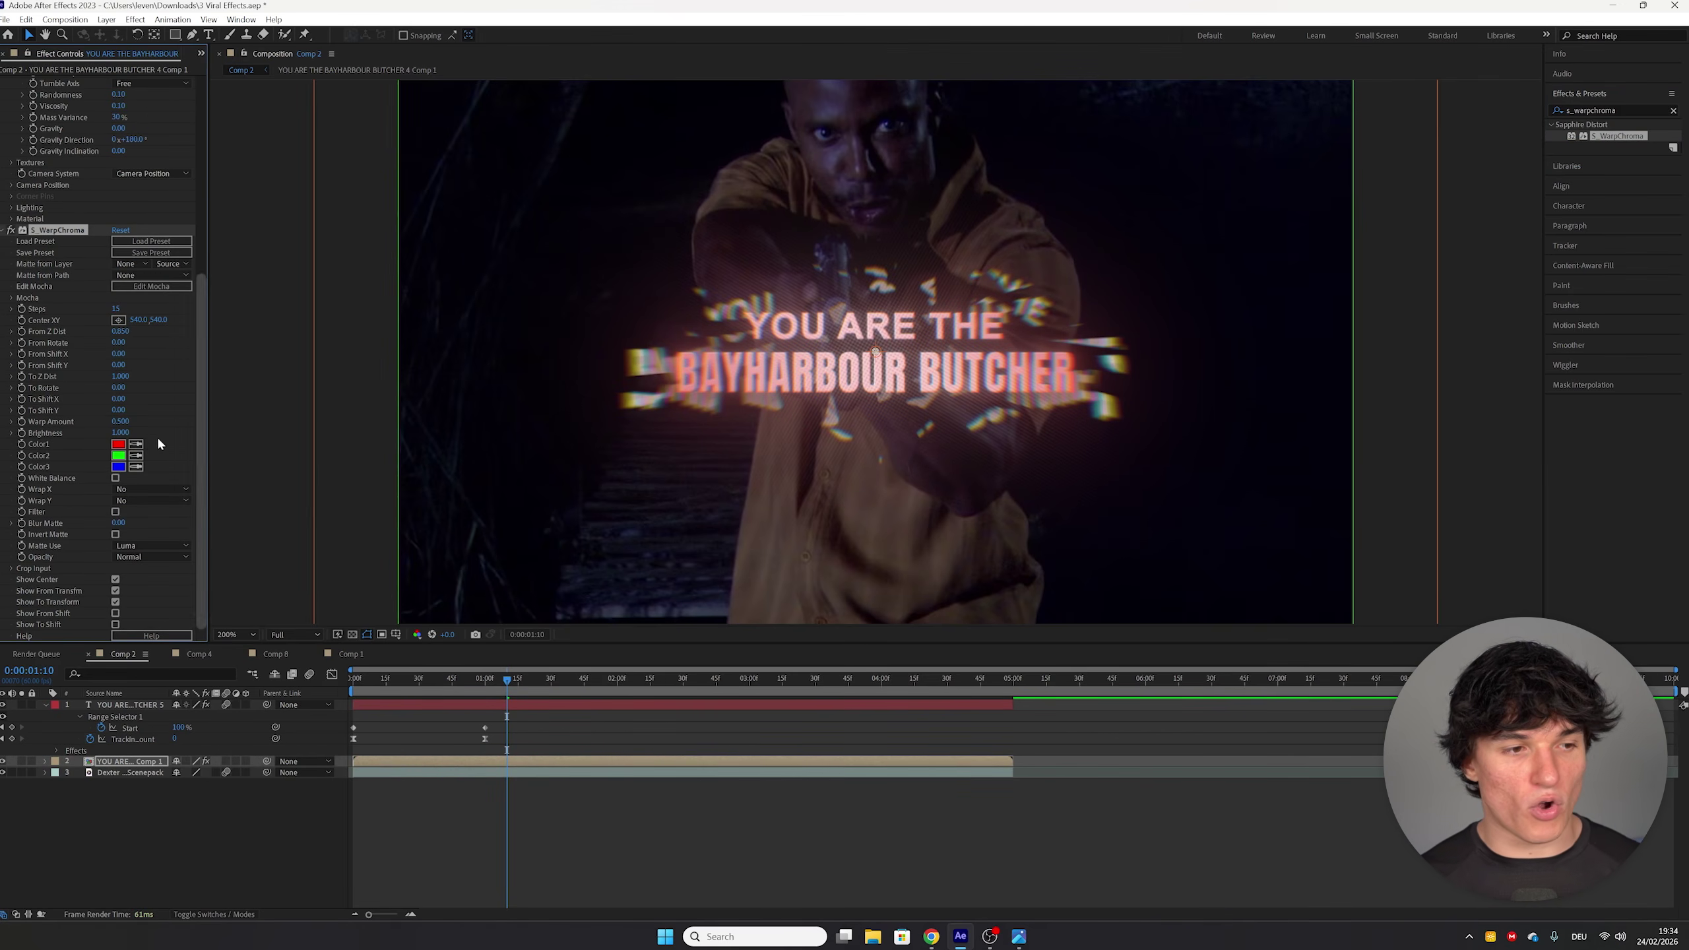
left_click(122, 421)
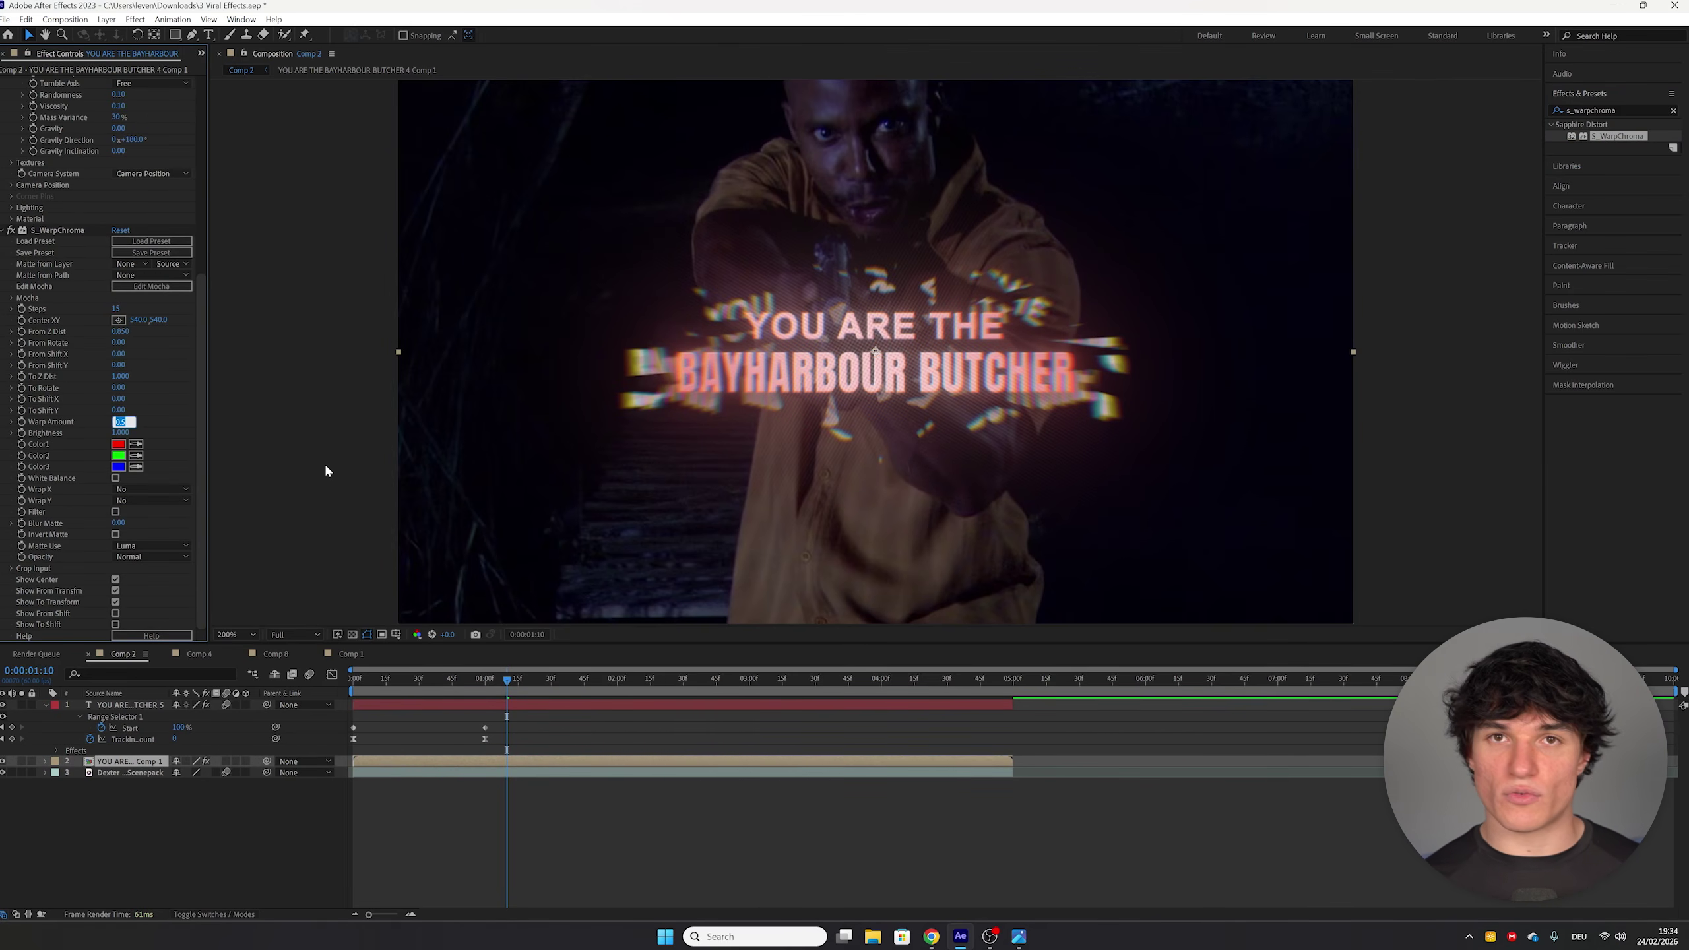
type("0.3")
key("Return")
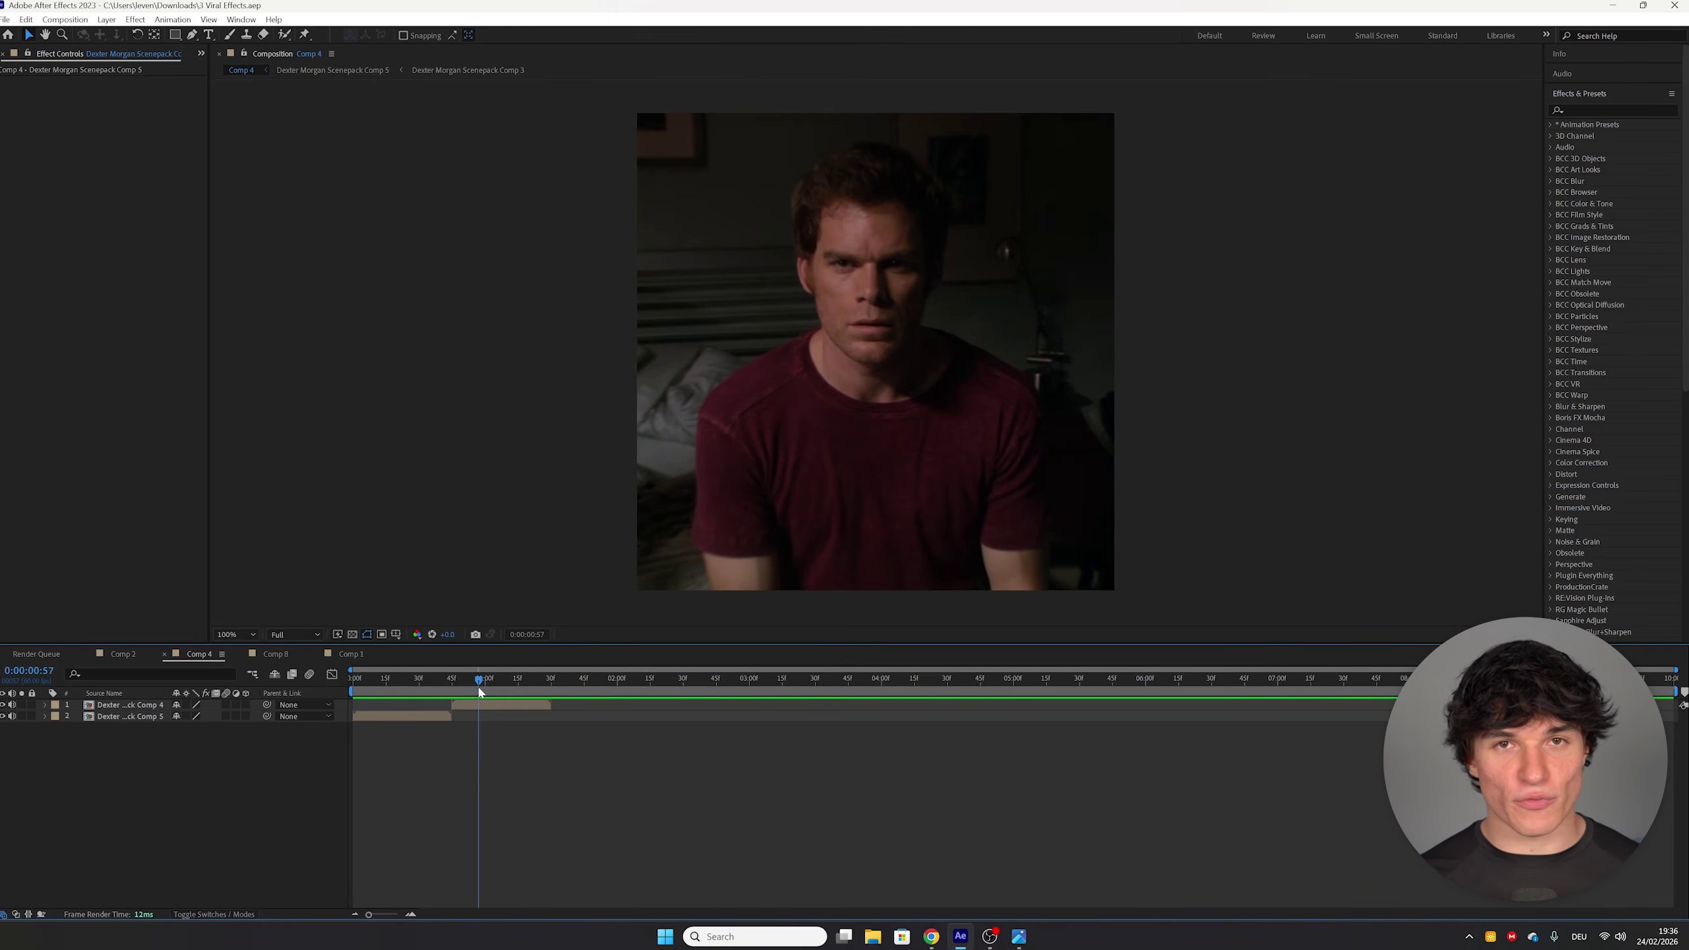
Step: In Comp 4, go to the cut between the two clips at 0:00:00:45 and create a white comp-size solid
left_click(478, 690)
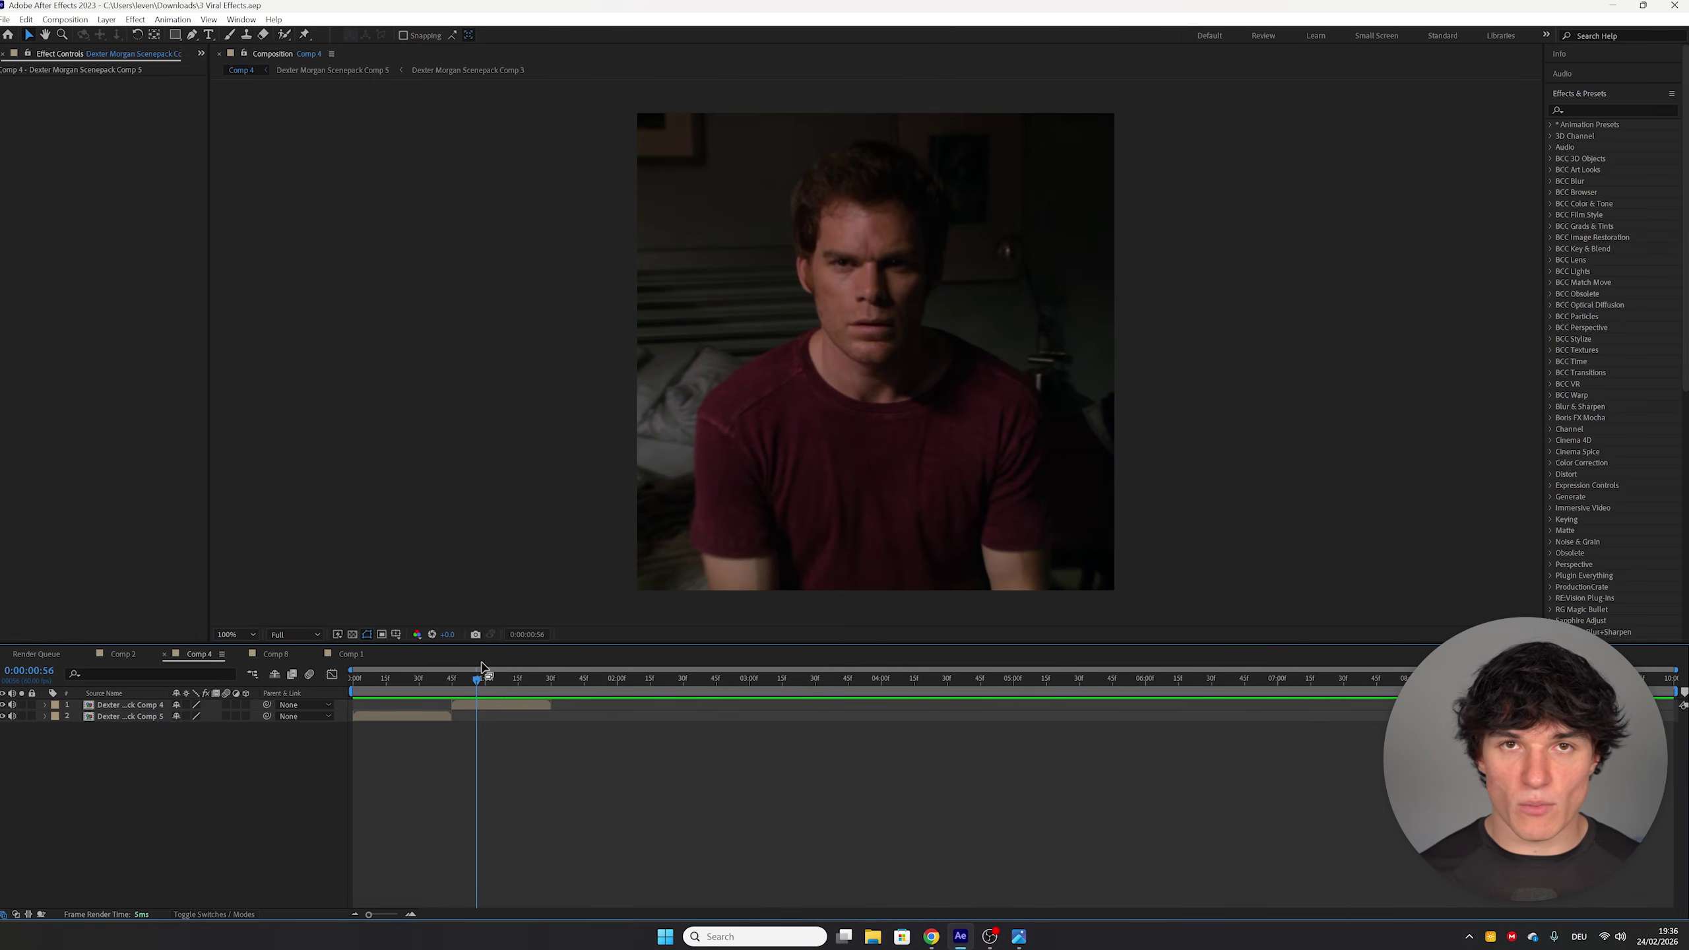
left_click_drag(475, 679, 451, 679)
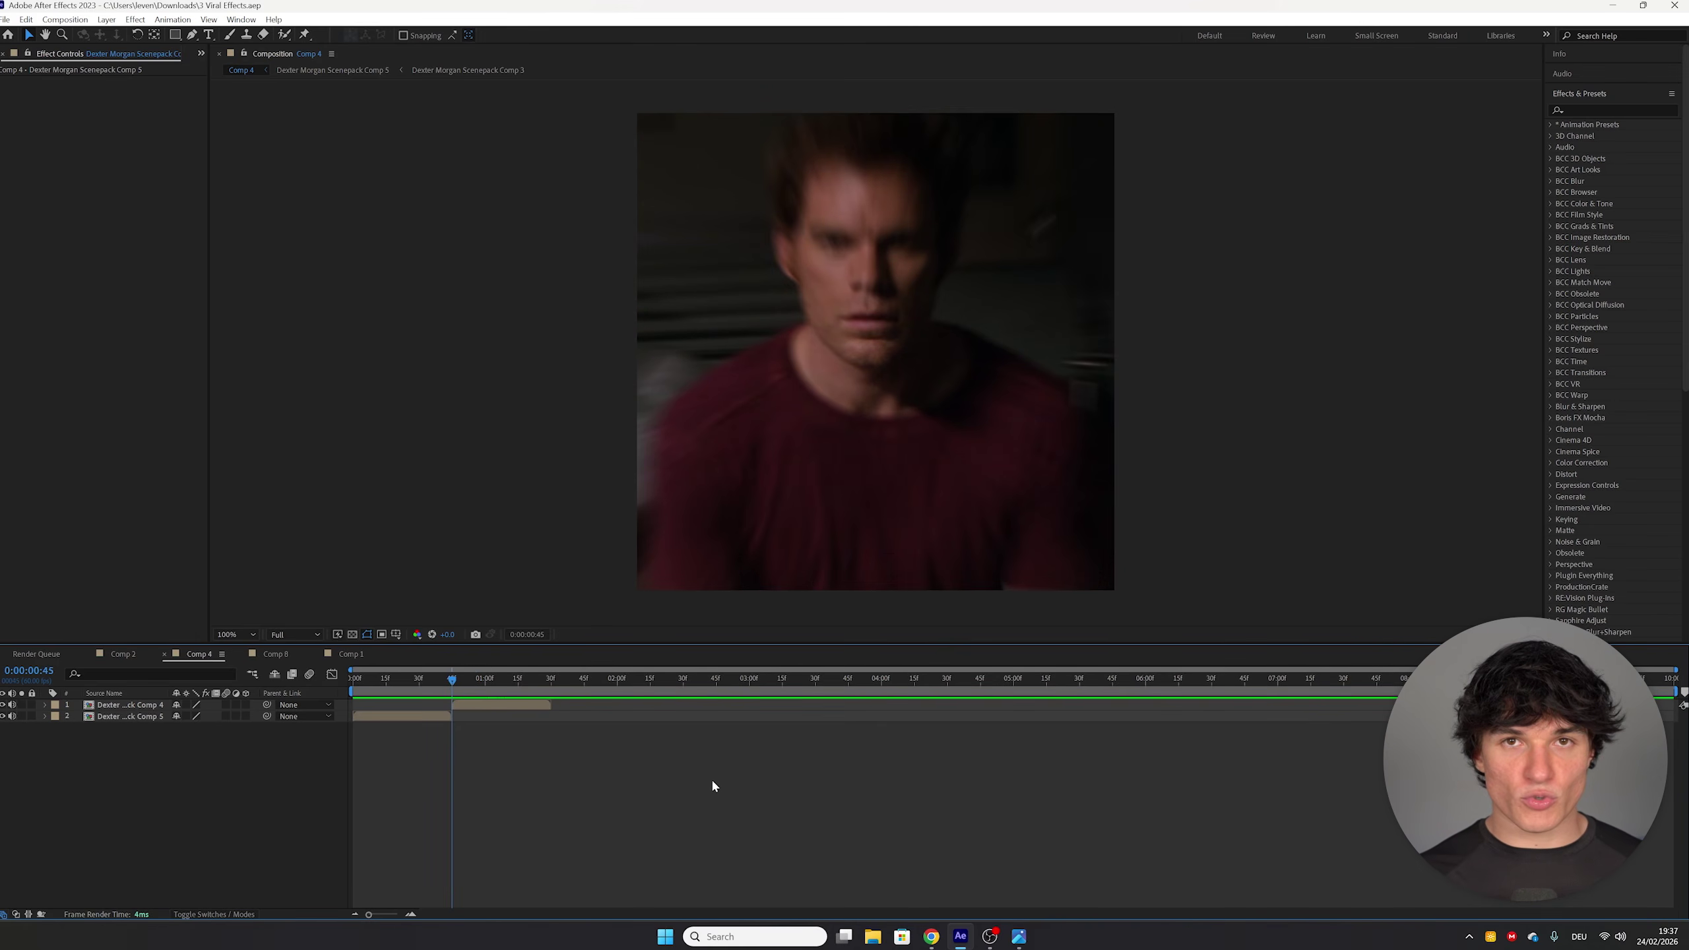
left_click(108, 20)
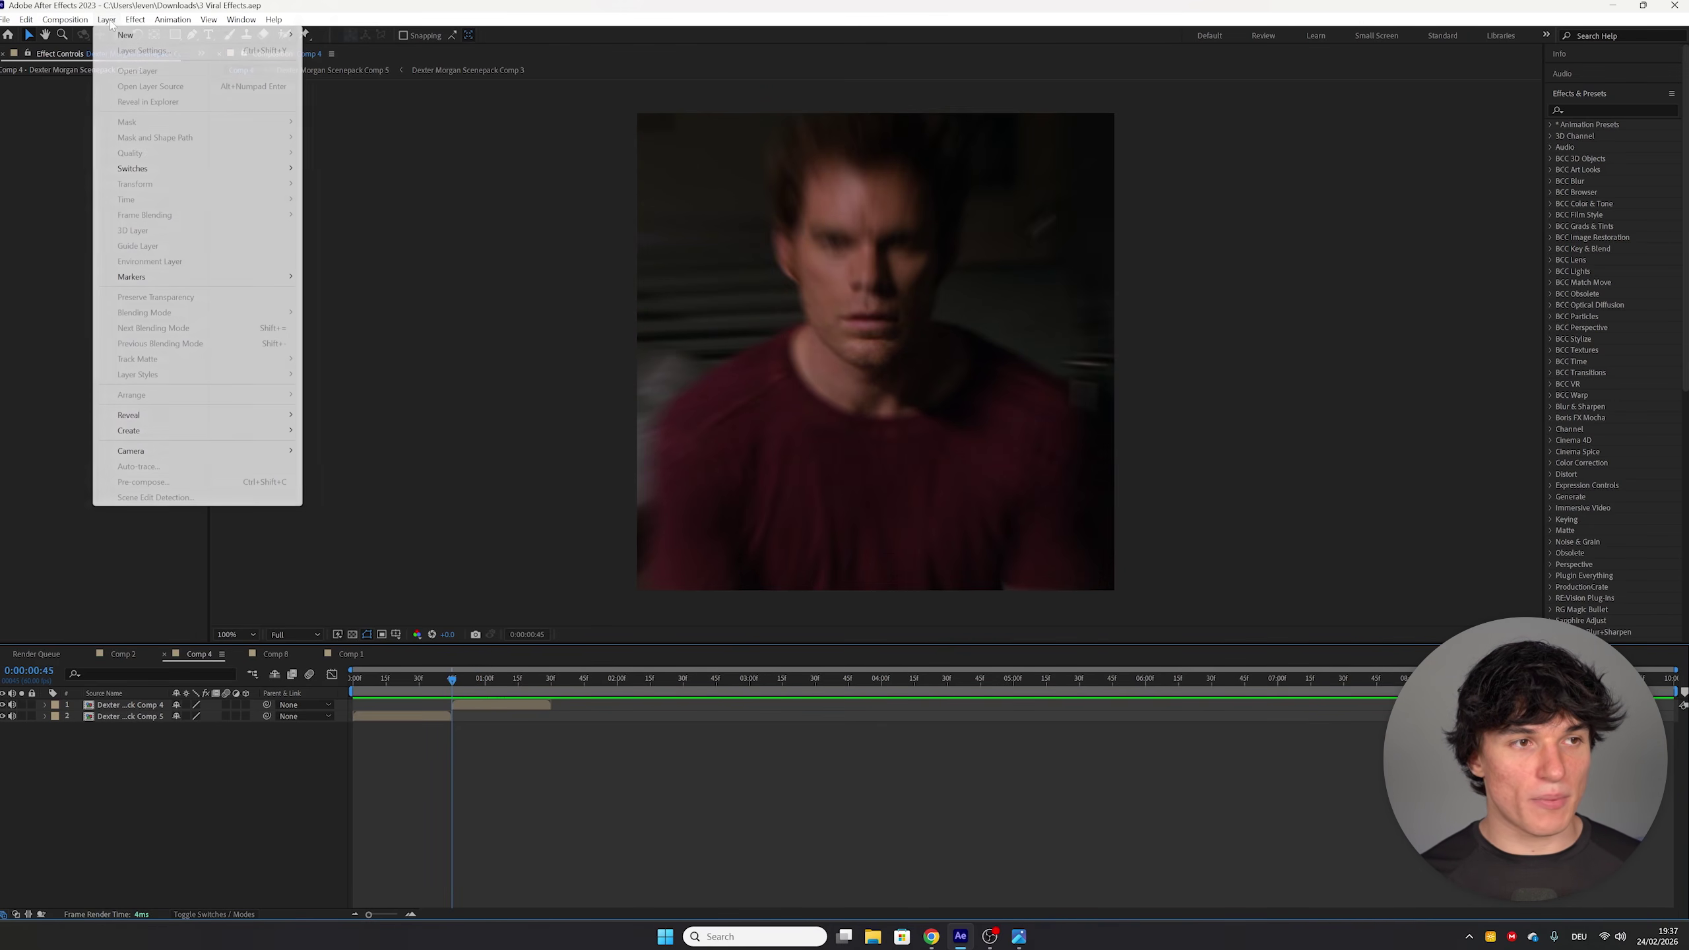
mouse_move(137, 38)
left_click(339, 52)
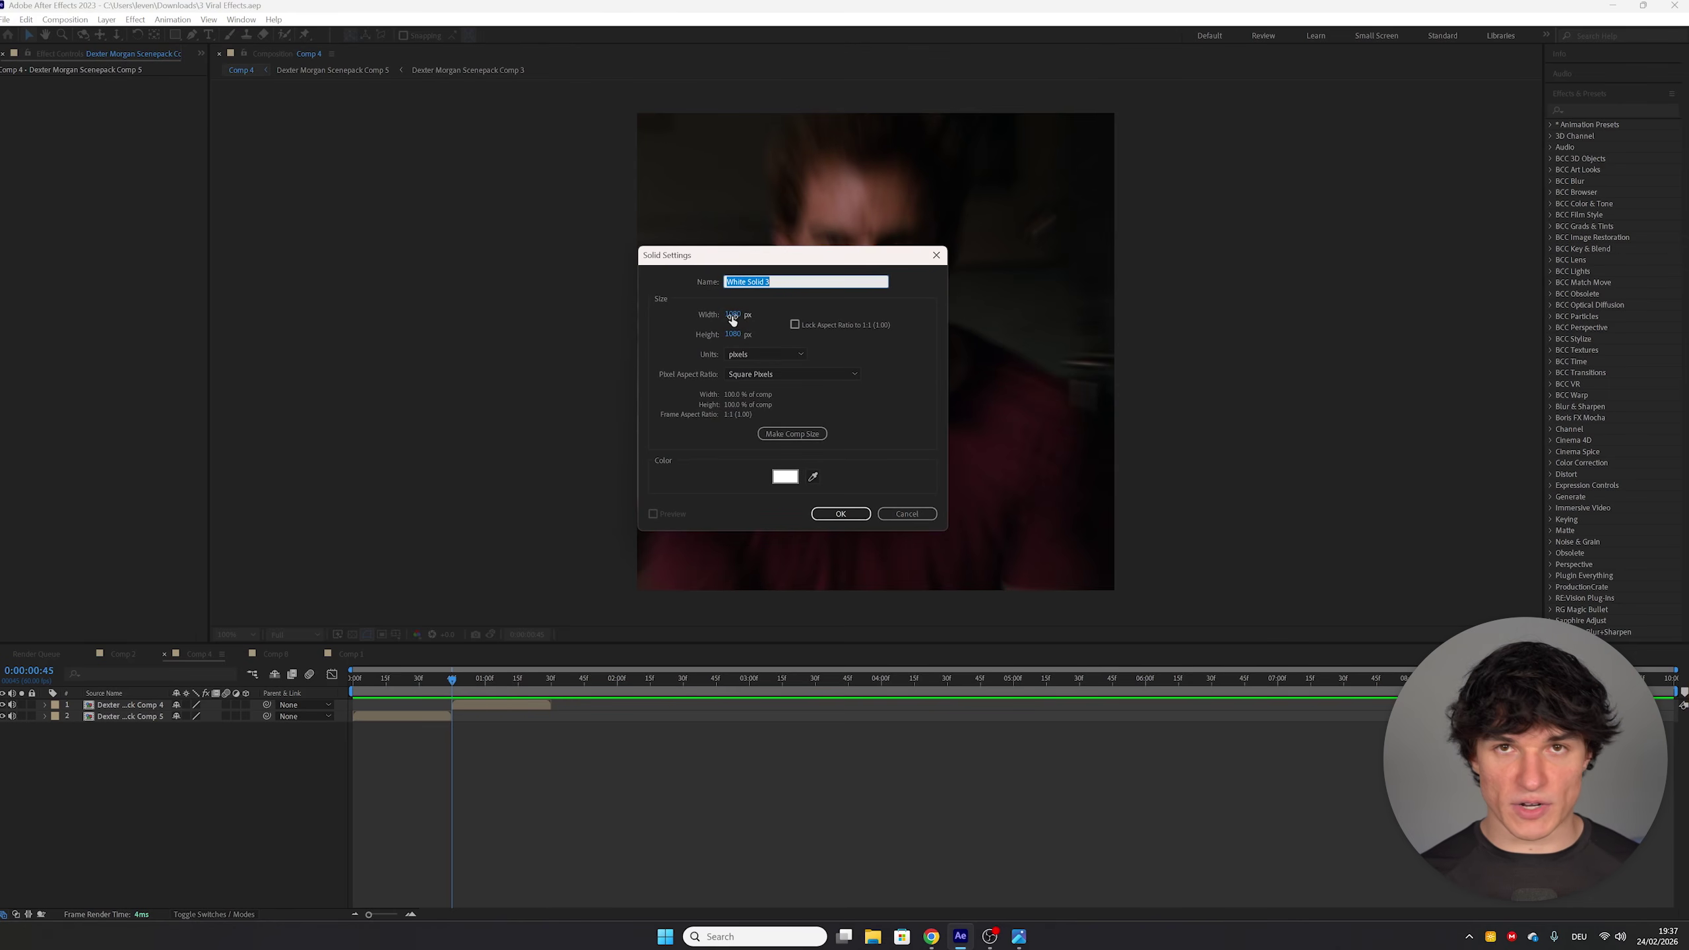
left_click(840, 514)
Step: Split the white solid at the start and end of the second clip and delete the pieces outside that clip
left_click_drag(369, 914, 385, 914)
key("ctrl+shift+d")
left_click_drag(574, 689, 785, 695)
key("ctrl+shift+d")
left_click(498, 725, "ctrl")
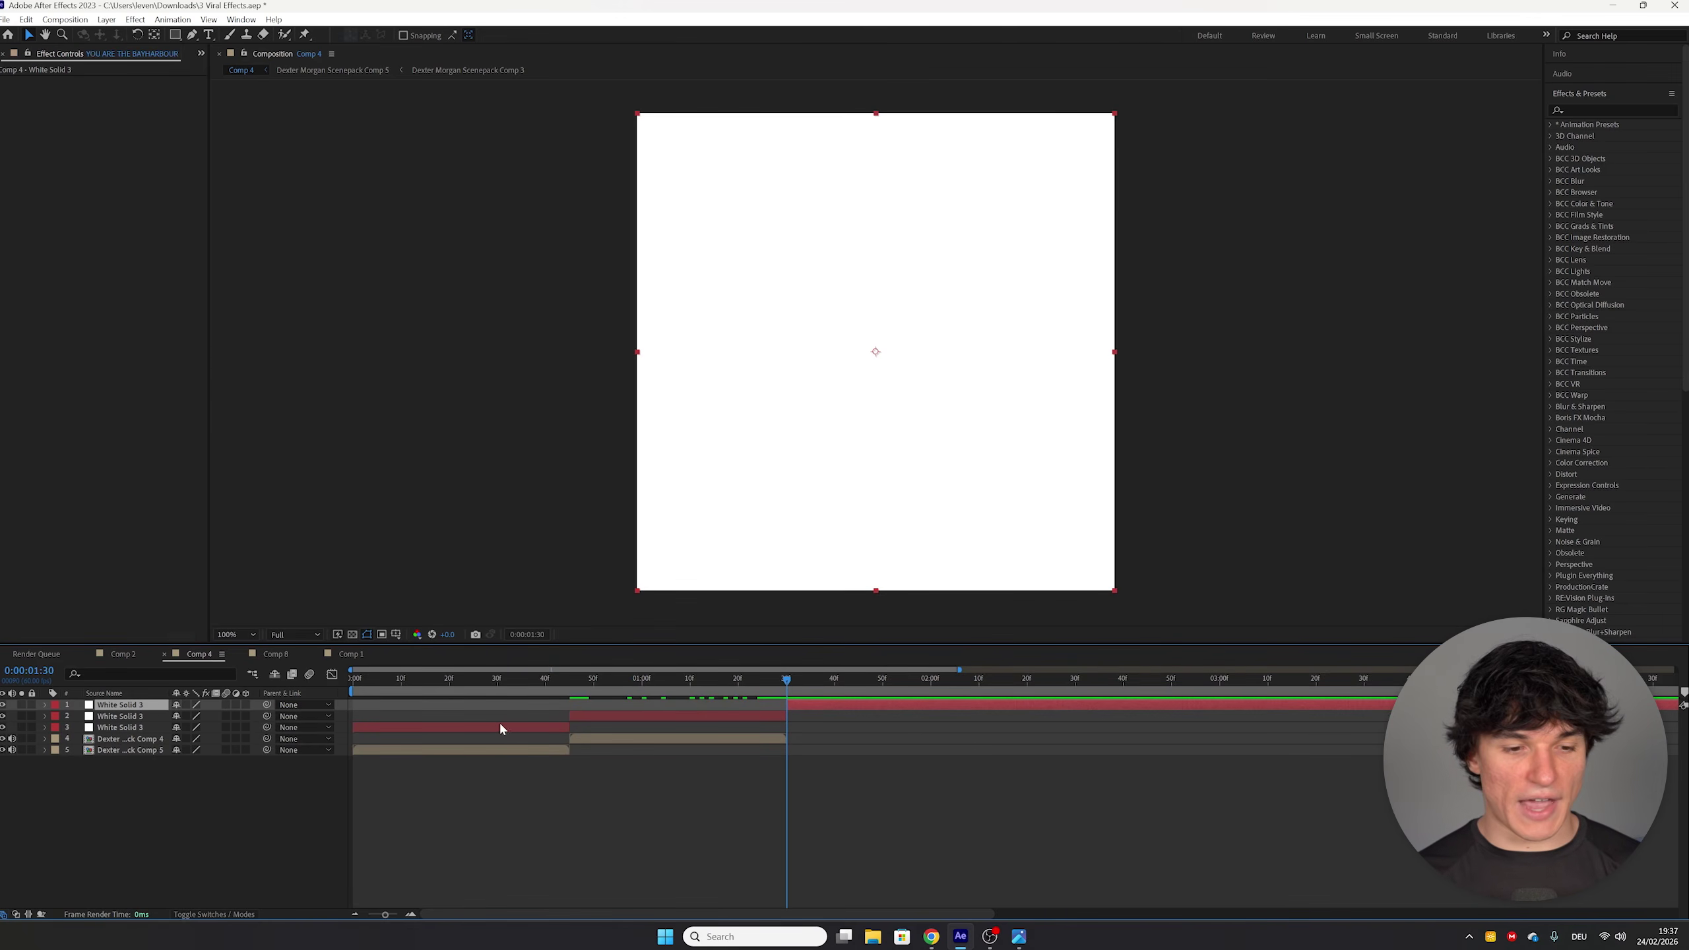
key("Delete")
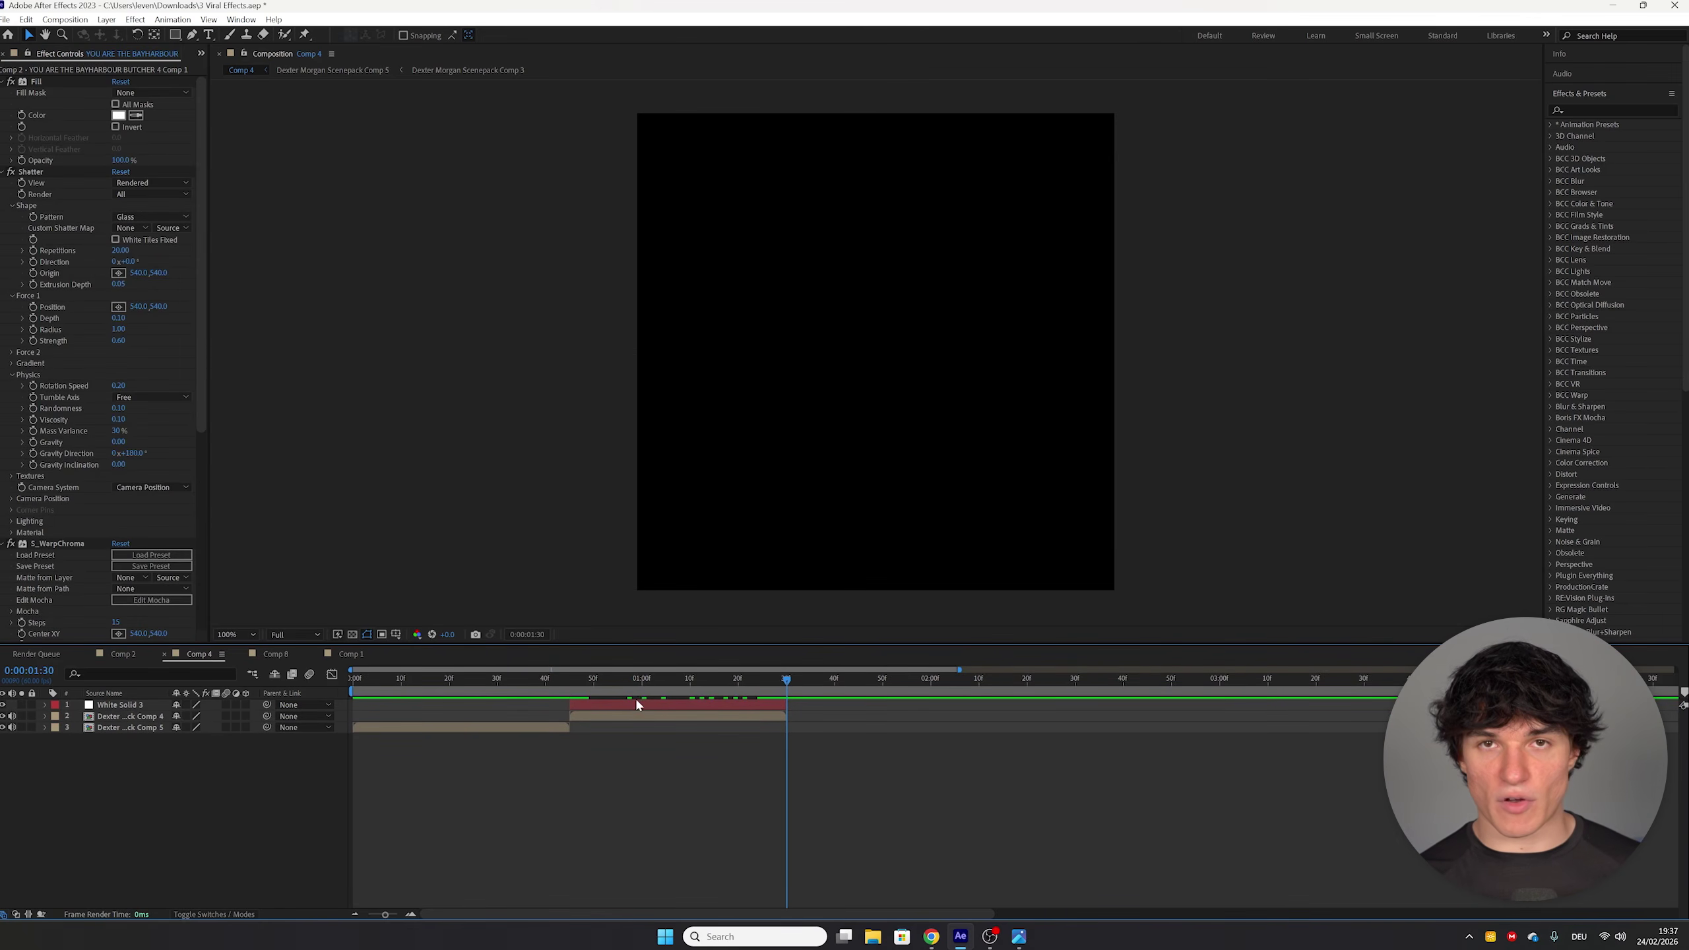
Step: Apply the Optical Flares effect to the white solid above the second clip
left_click(643, 707)
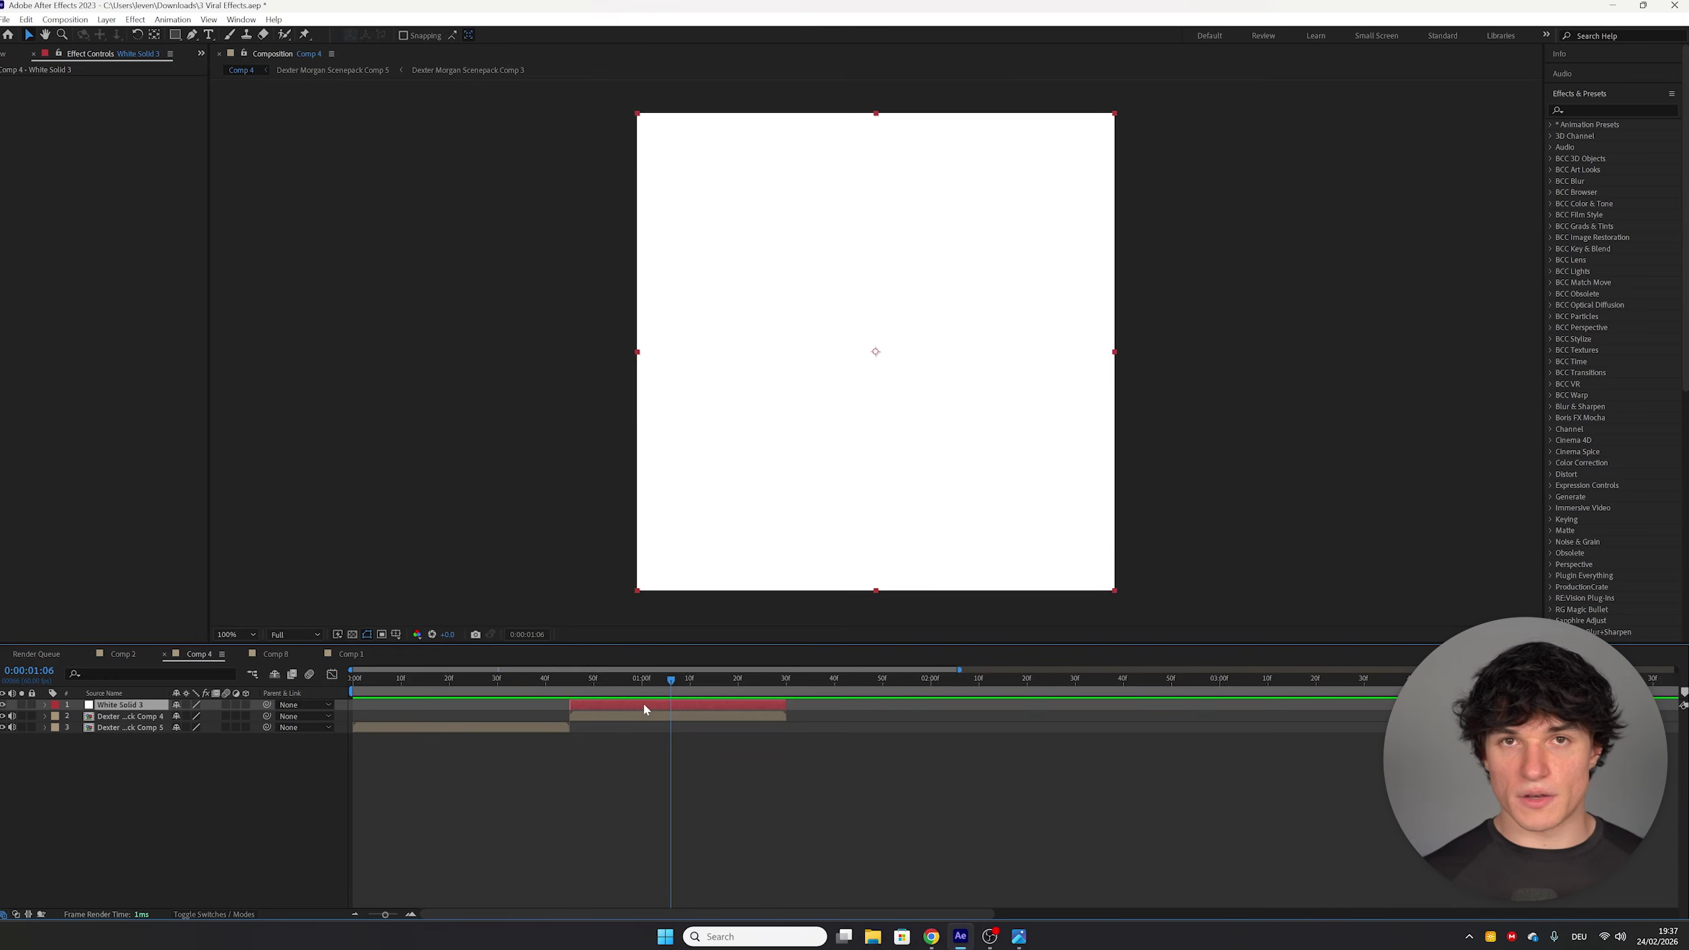
left_click(1612, 109)
type("optical flar")
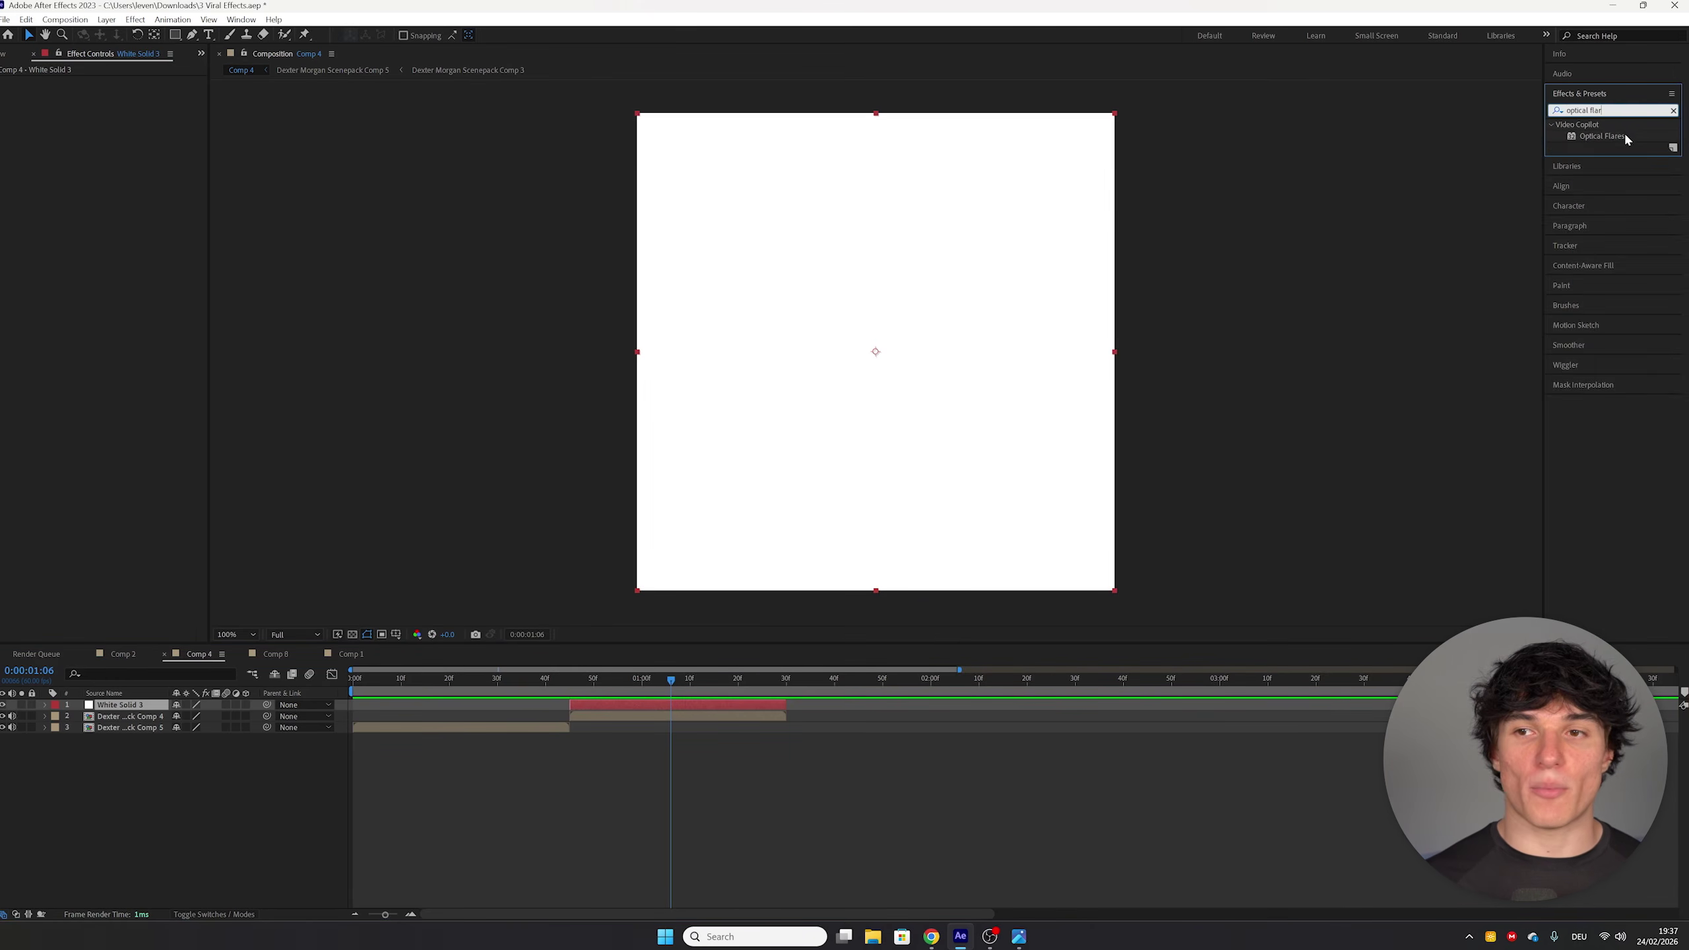
left_click_drag(1658, 147, 607, 705)
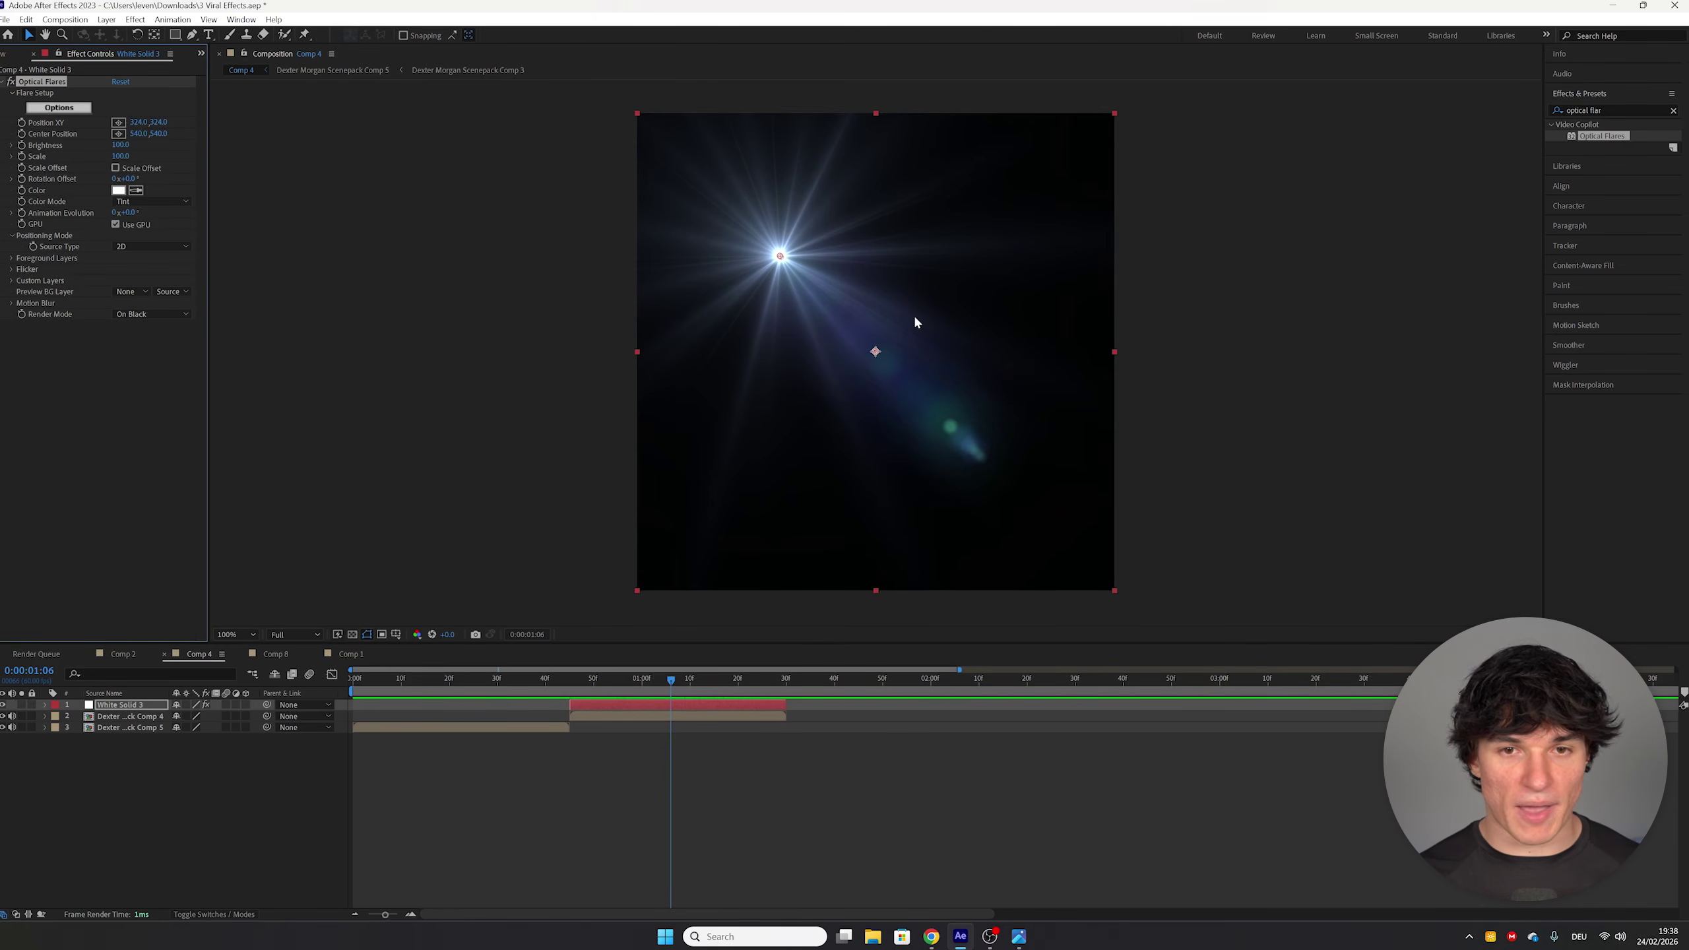
Step: Set the flare's render mode to On Transparent and open the flare design options
left_click(130, 314)
left_click(136, 341)
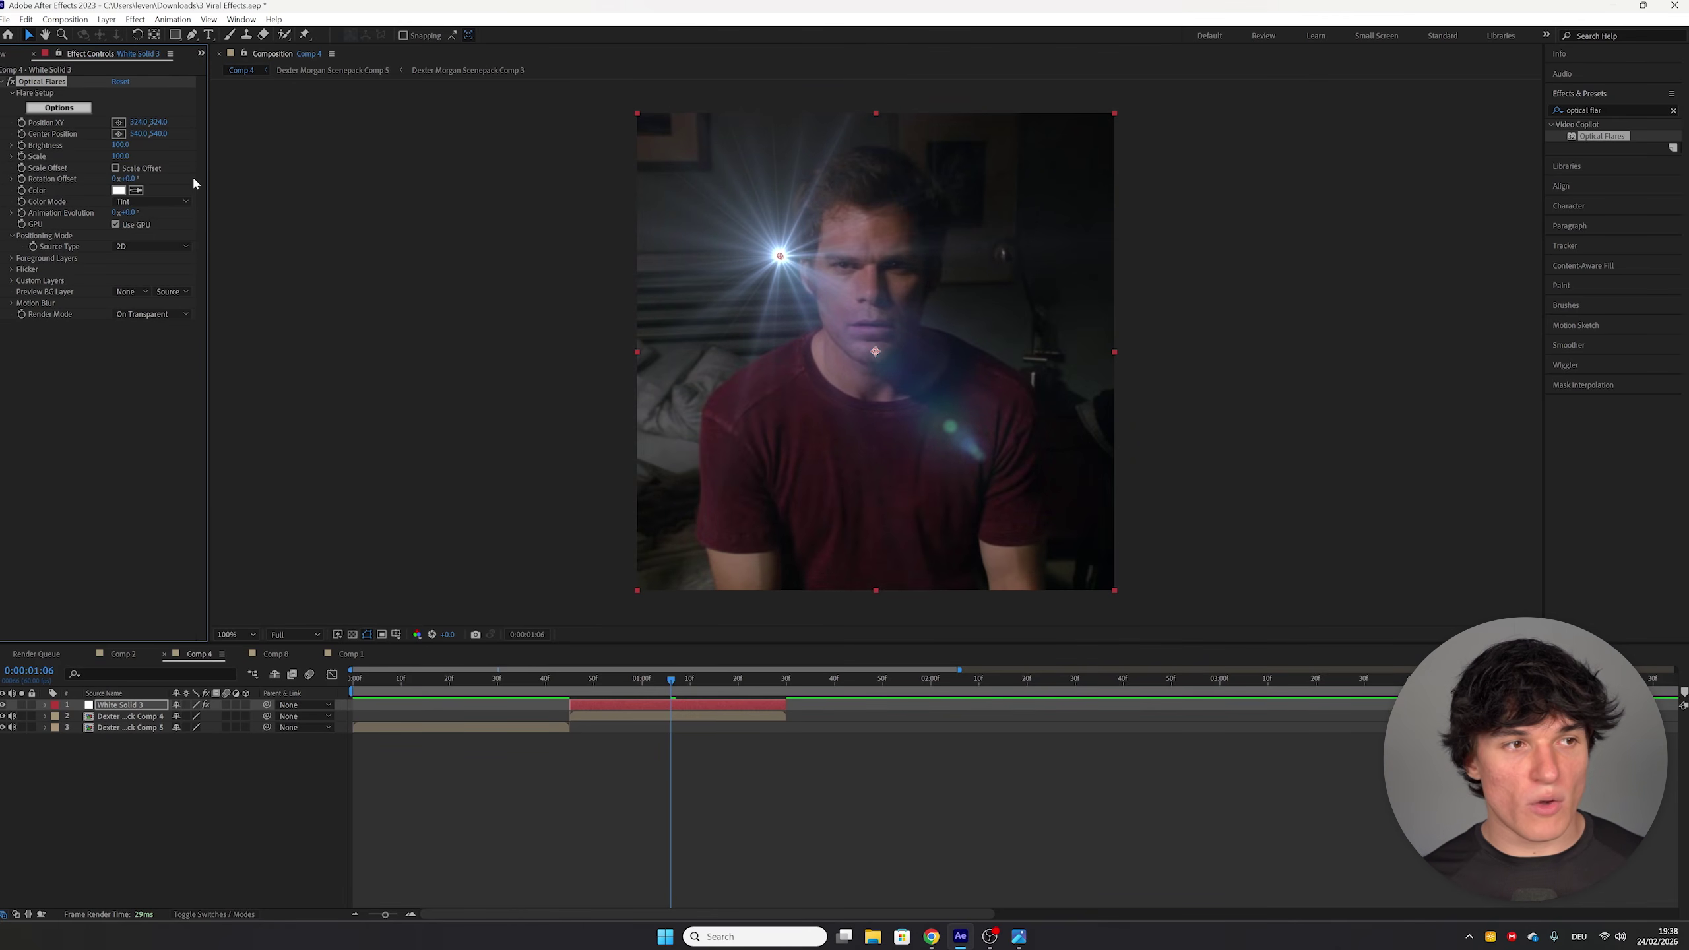
left_click(73, 109)
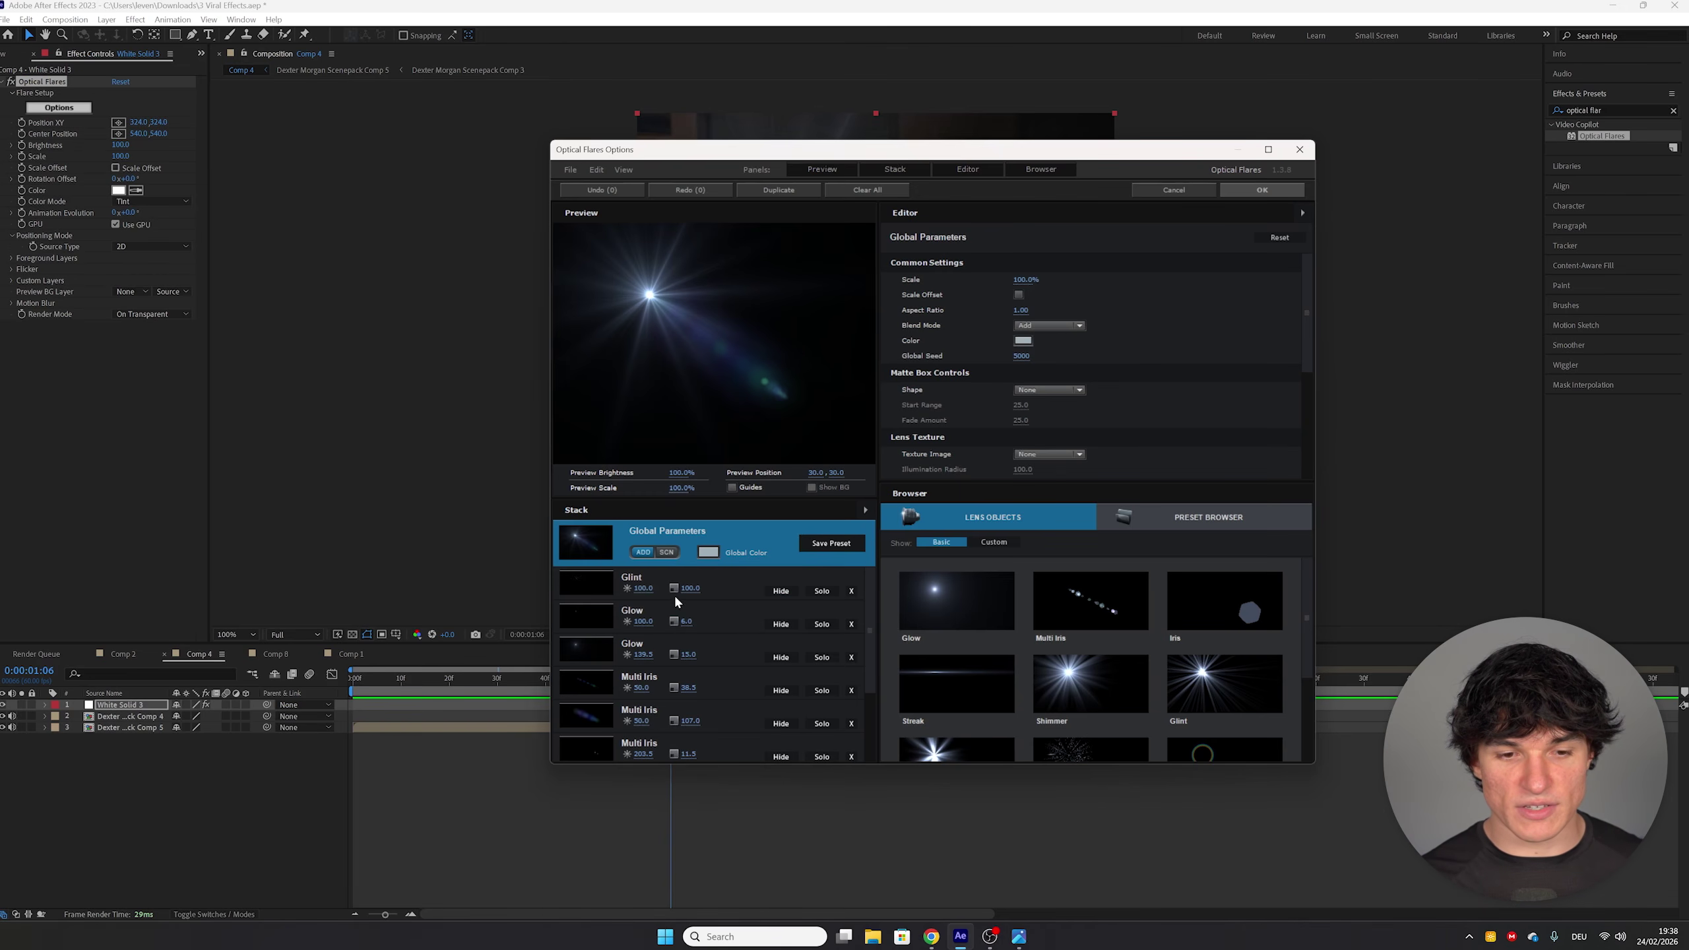
Step: Remove every lens object from the flare stack except the Glint and the first Glow
scroll(632, 606, "down", 3)
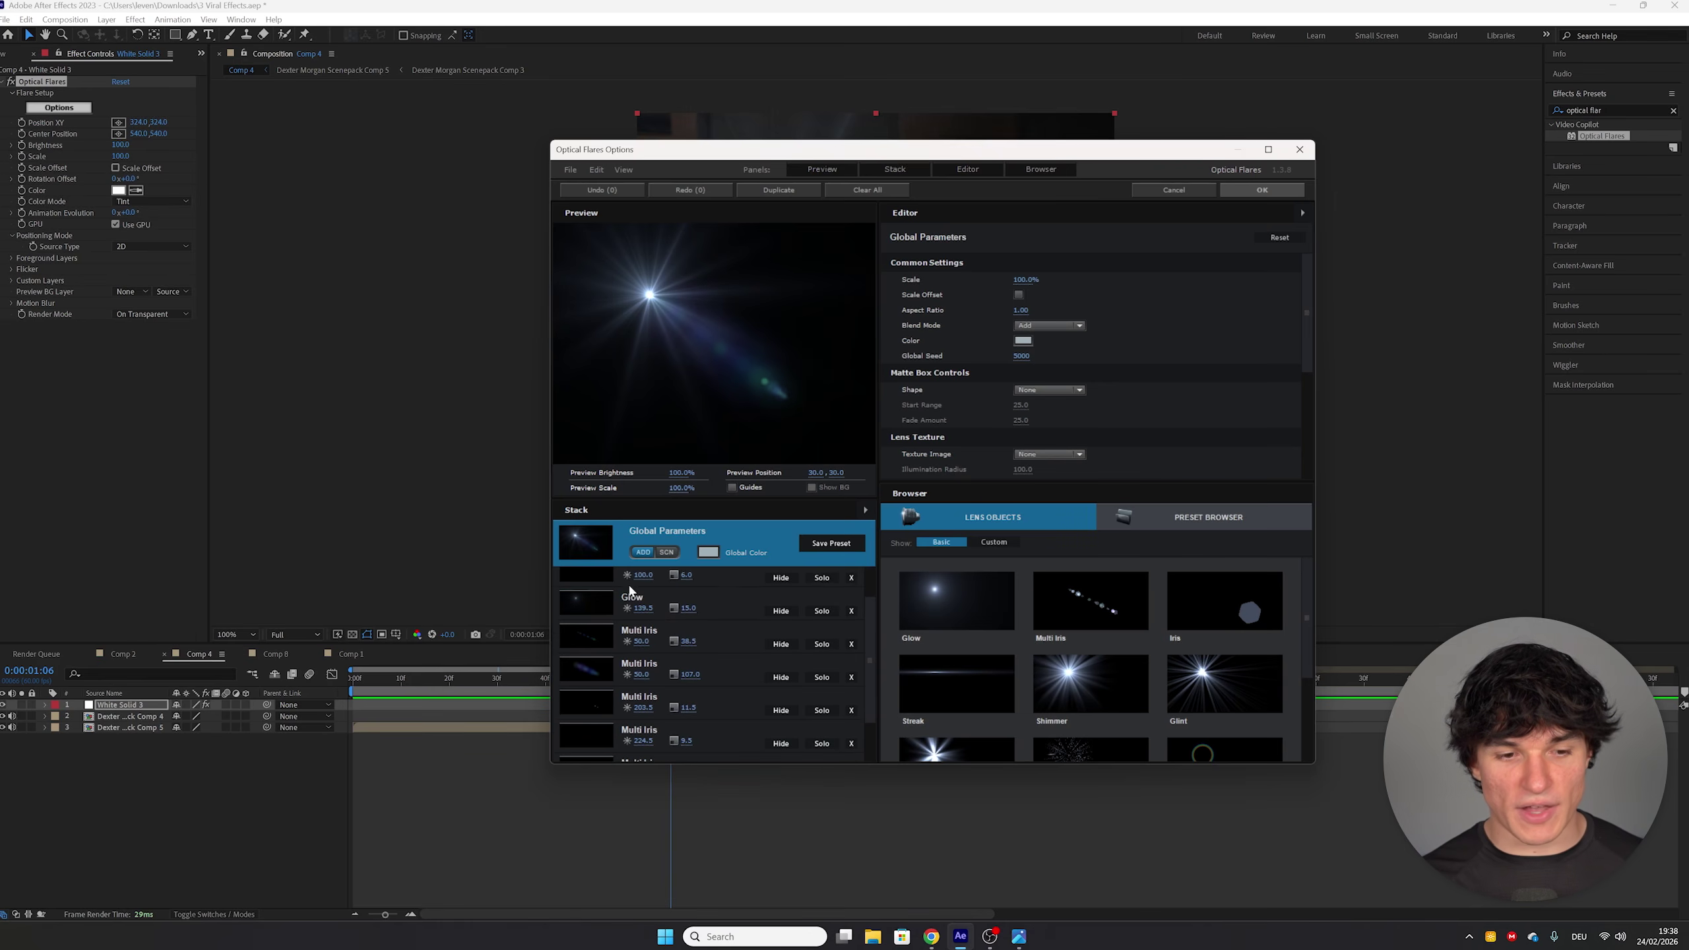
scroll(636, 616, "up", 3)
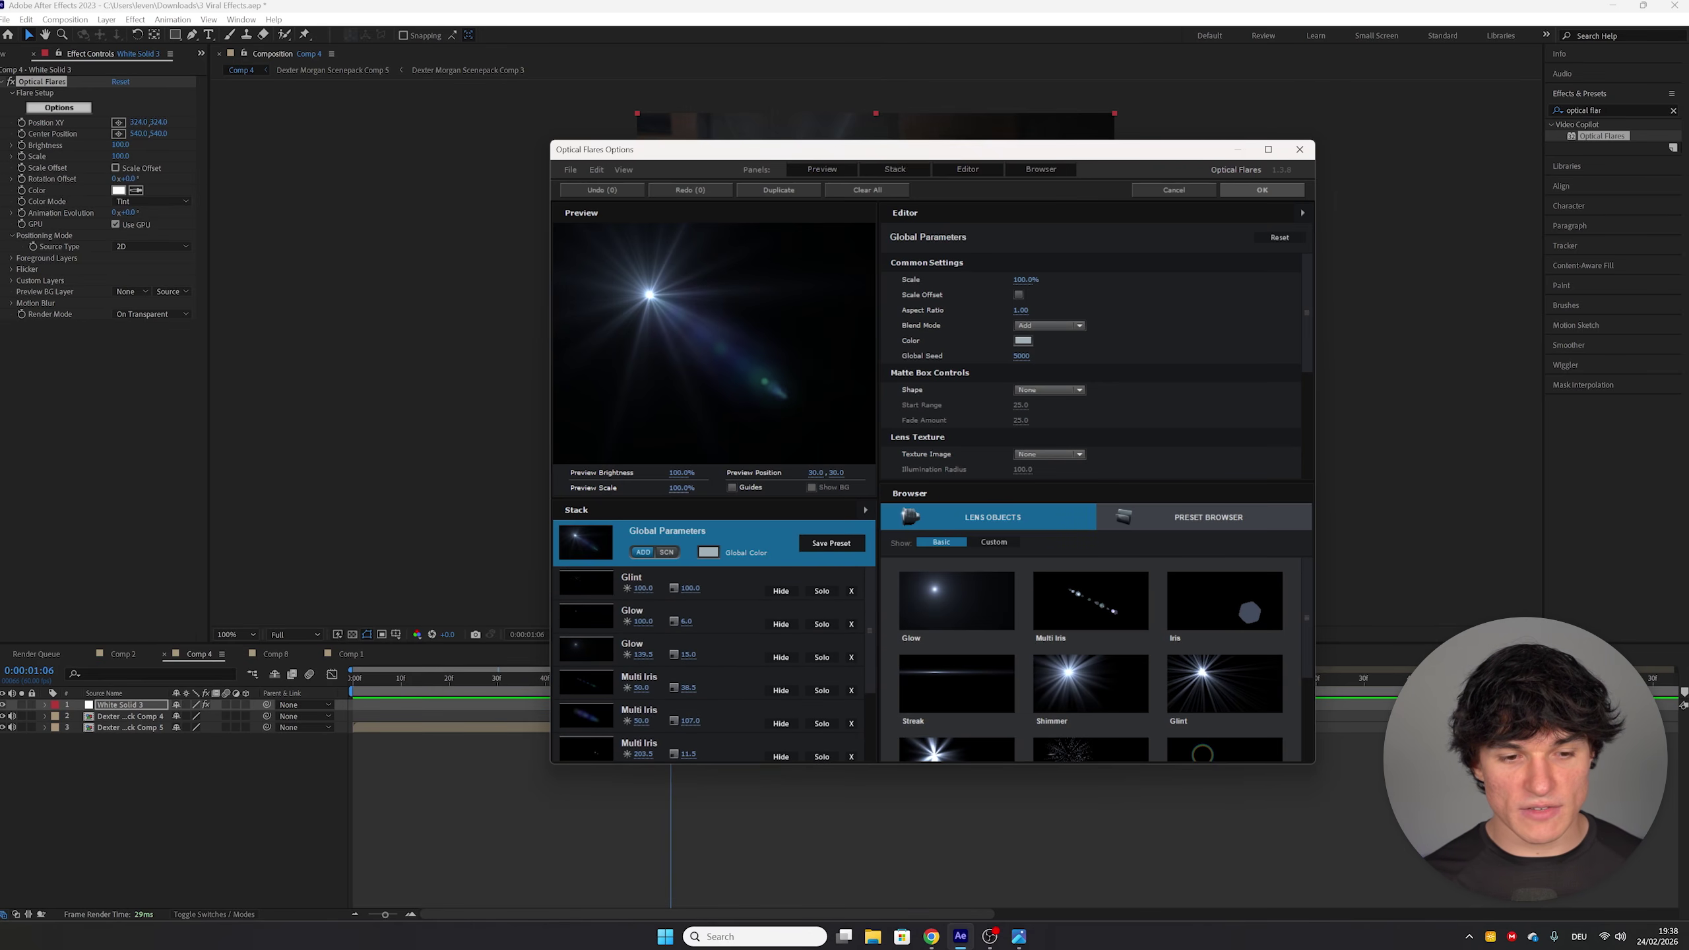
scroll(641, 738, "down", 2)
scroll(642, 736, "up", 2)
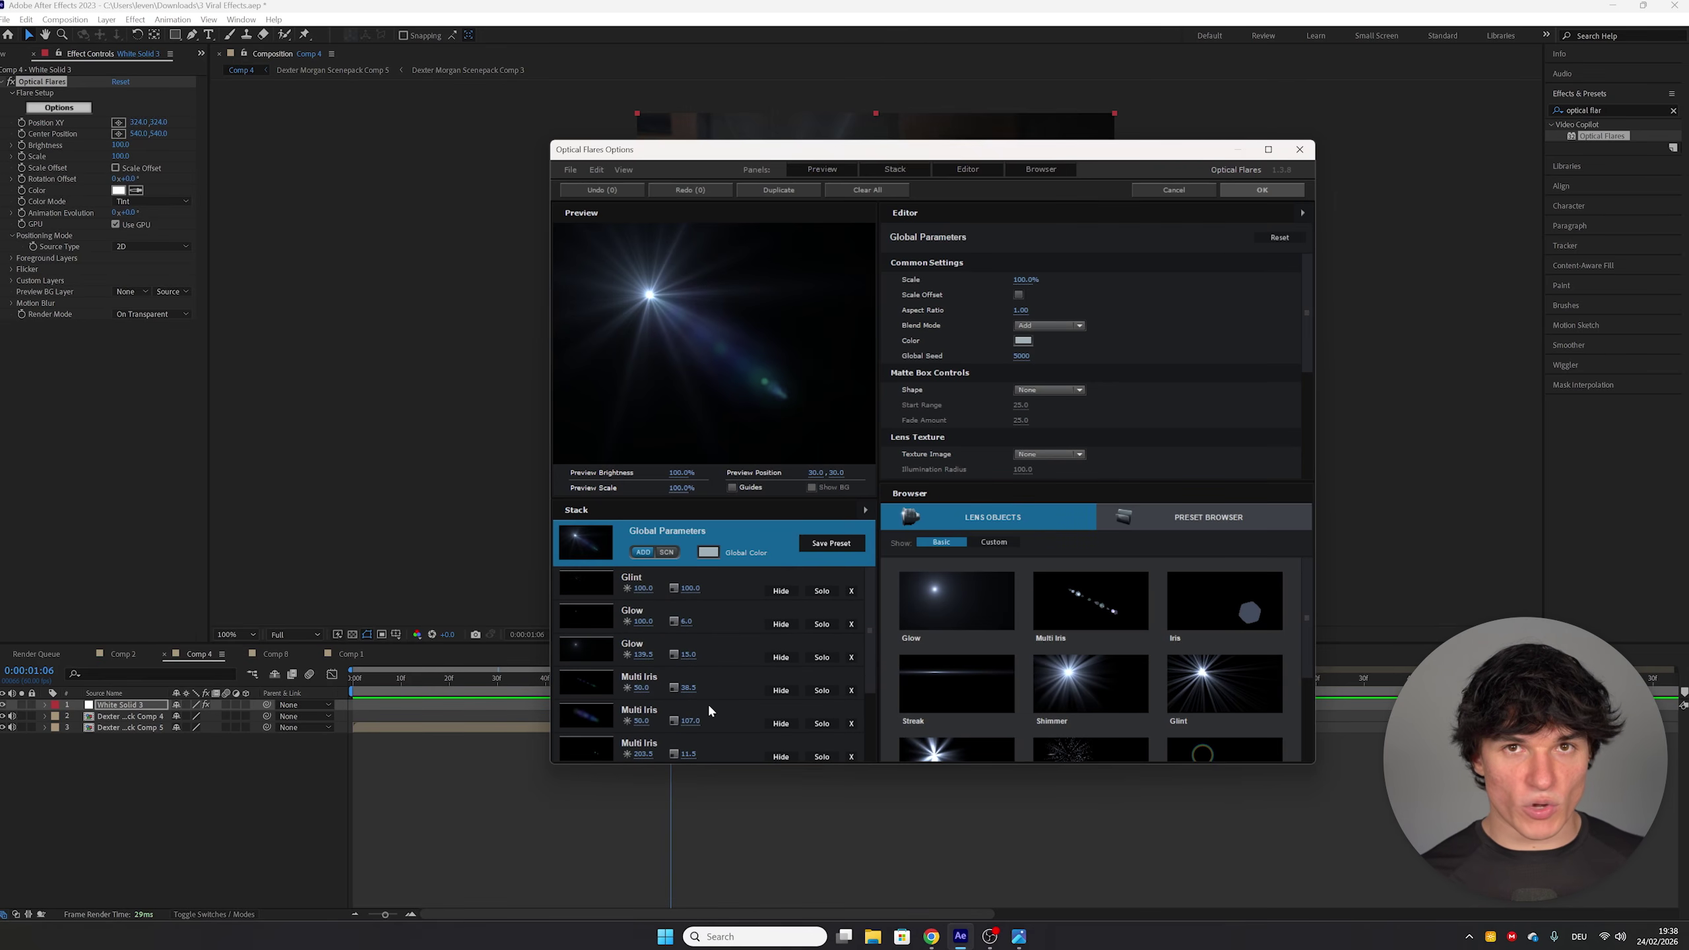
double_click(639, 578)
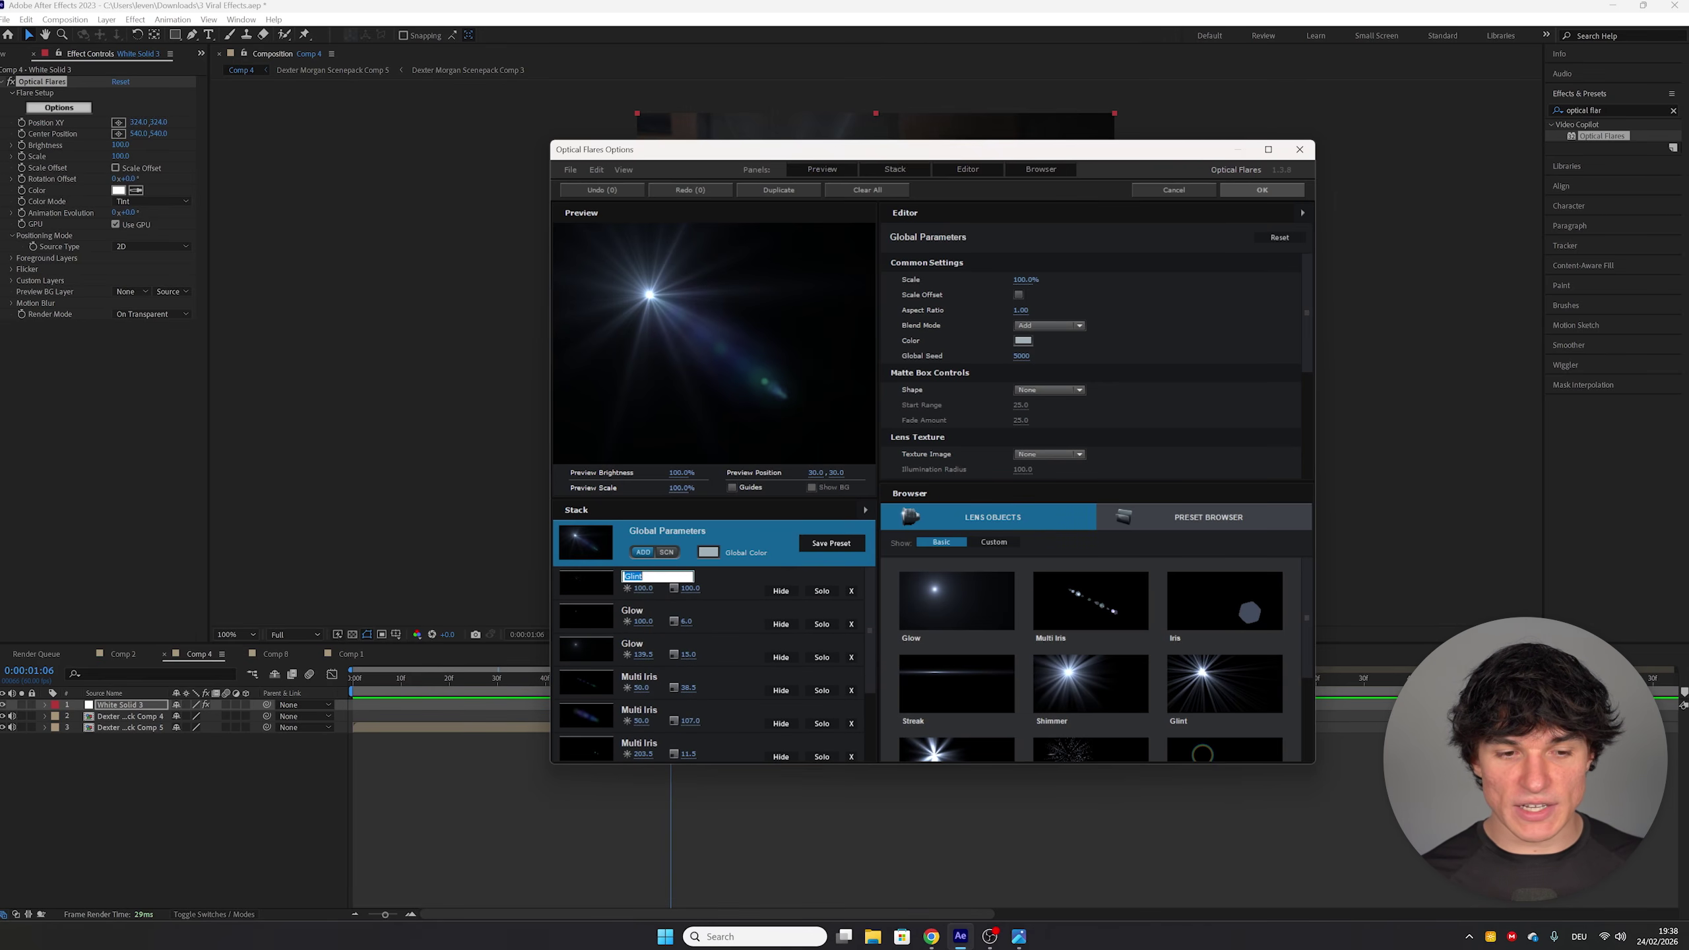
left_click(705, 613)
left_click(715, 644)
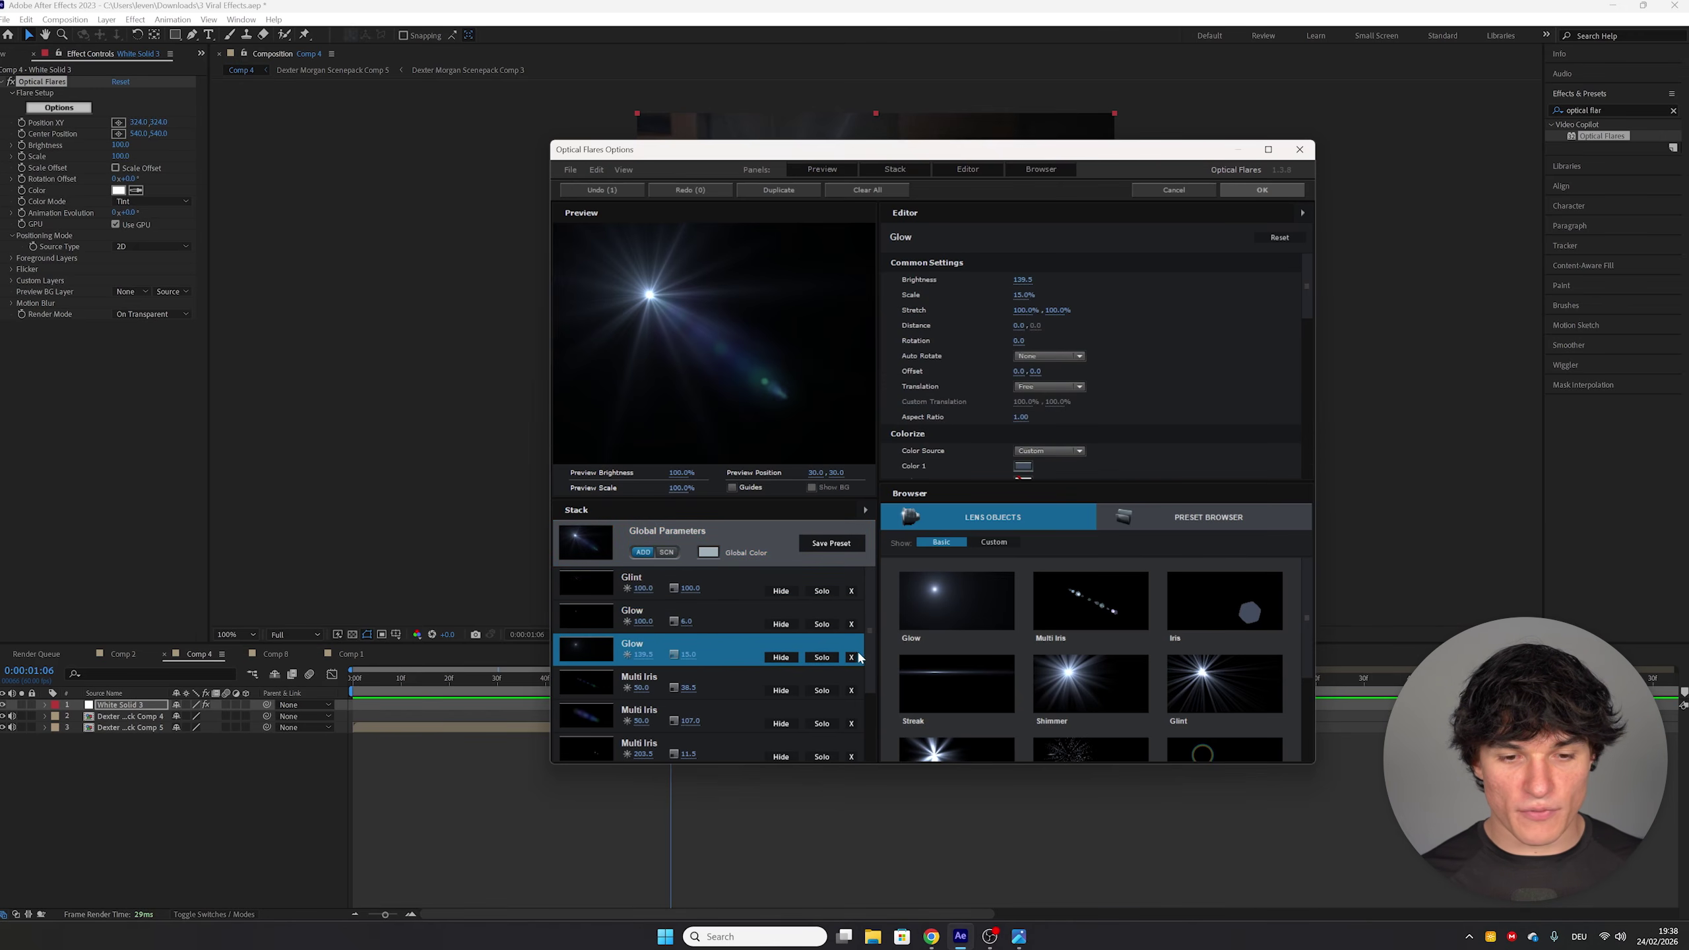
left_click(851, 657)
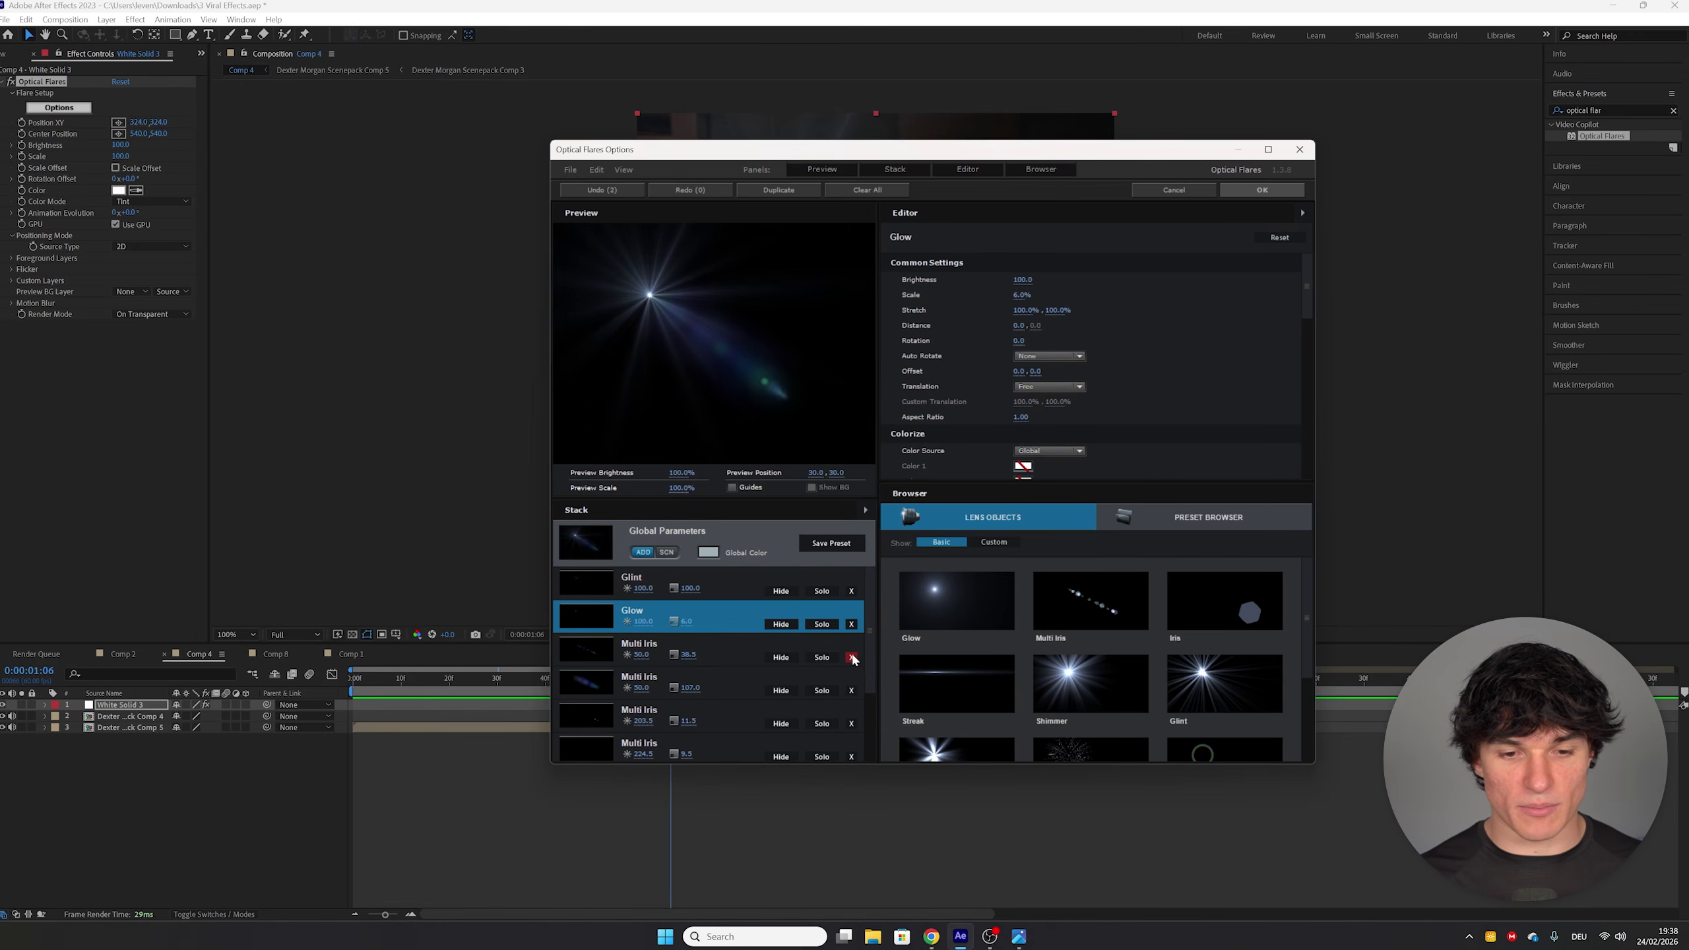
left_click(851, 657)
left_click(851, 657)
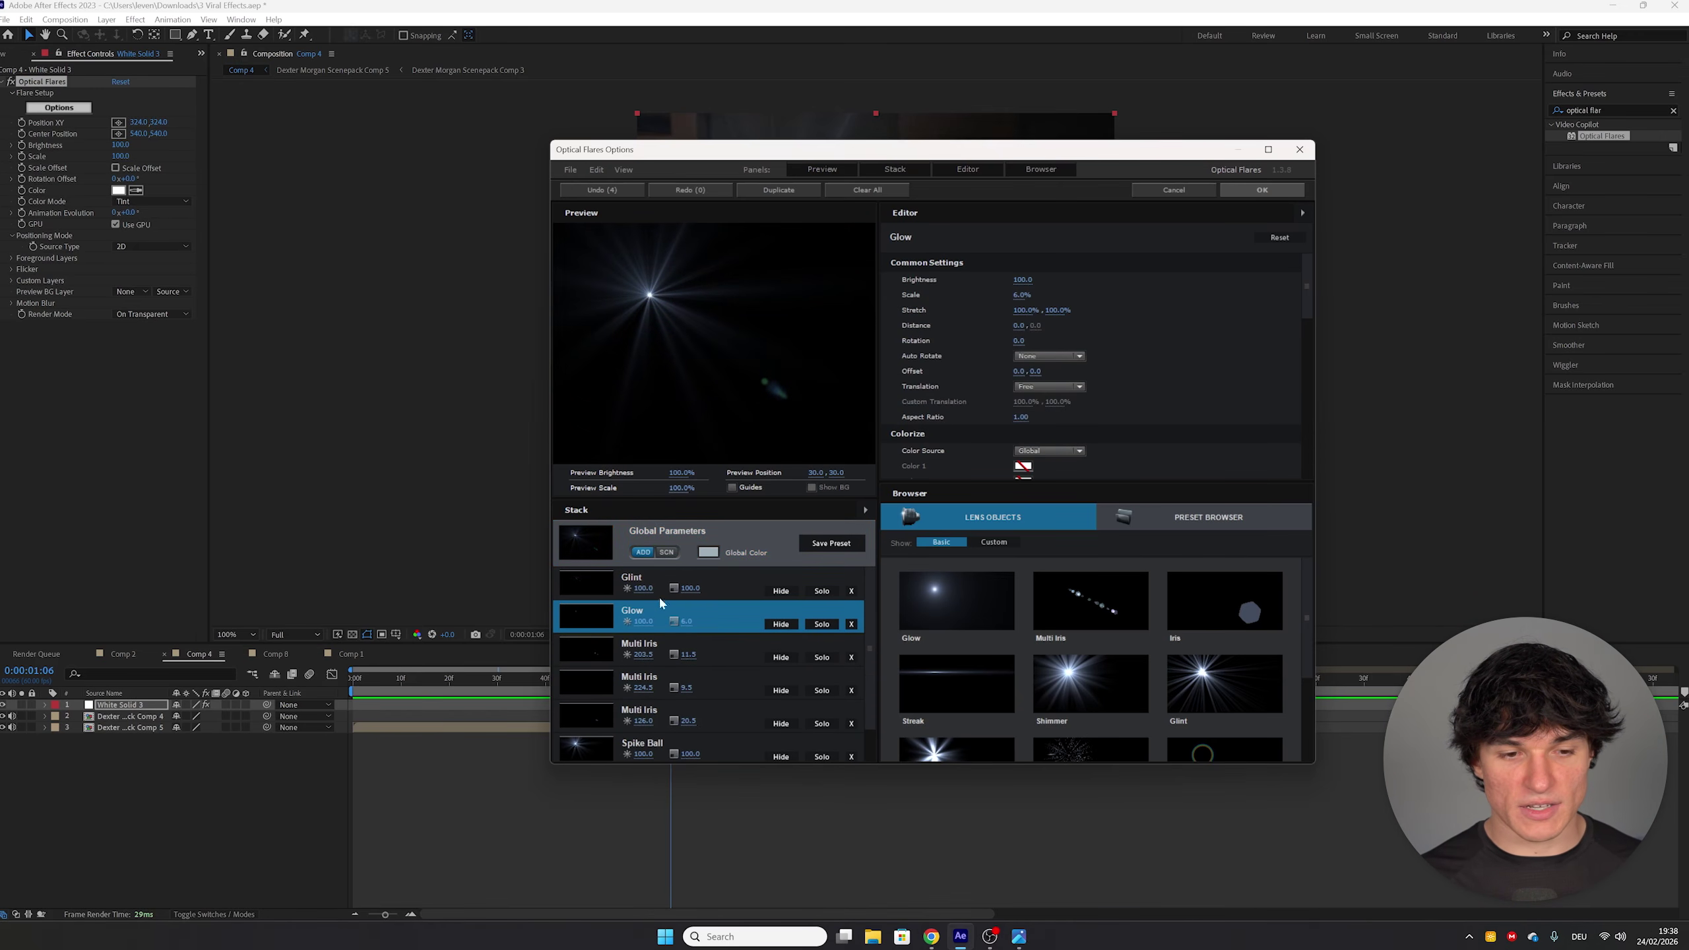
left_click(851, 657)
left_click(851, 657)
left_click(851, 657)
left_click(851, 657)
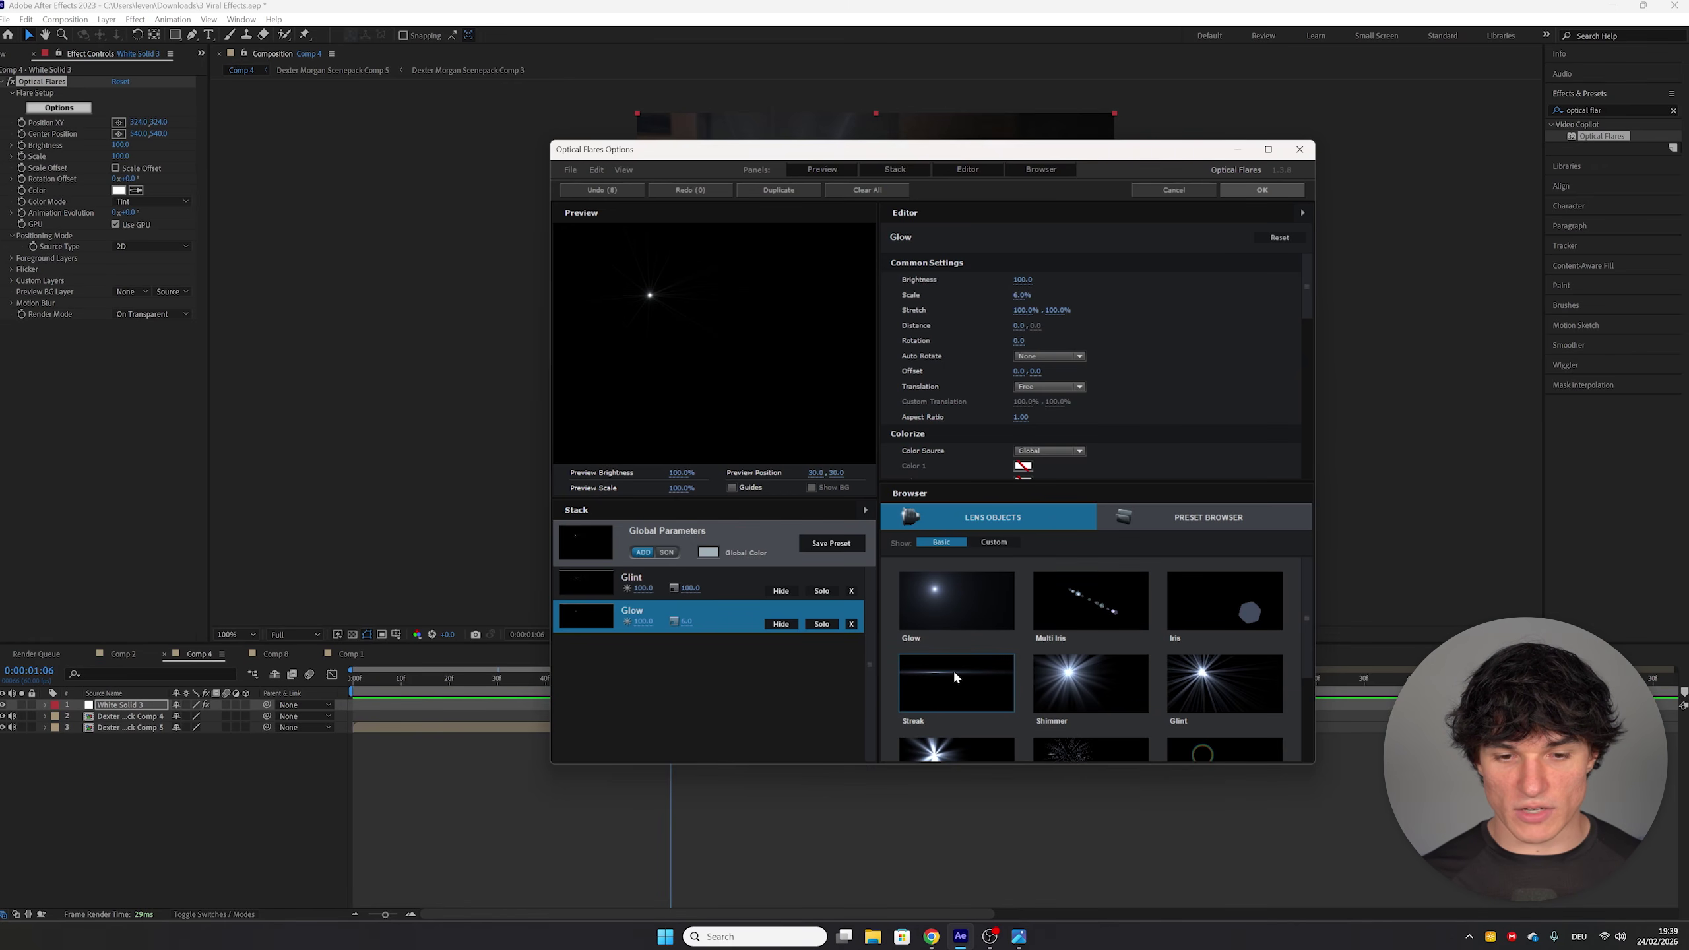
Step: Add a Streak lens object to the flare stack
left_click(933, 683)
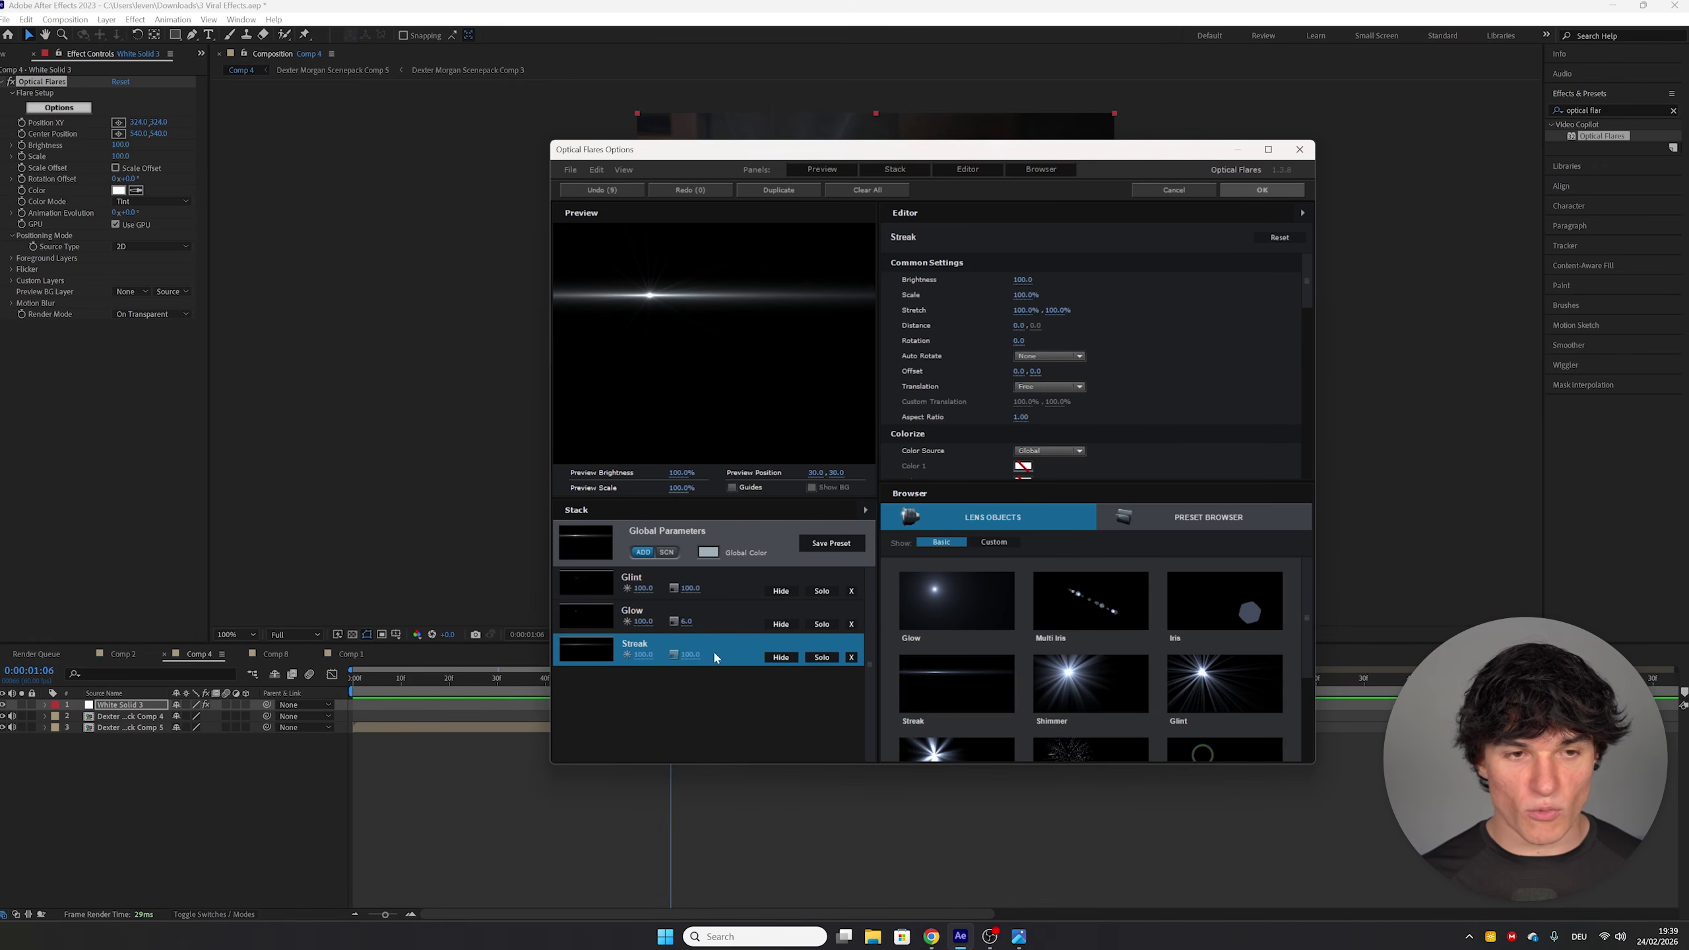
left_click(649, 308)
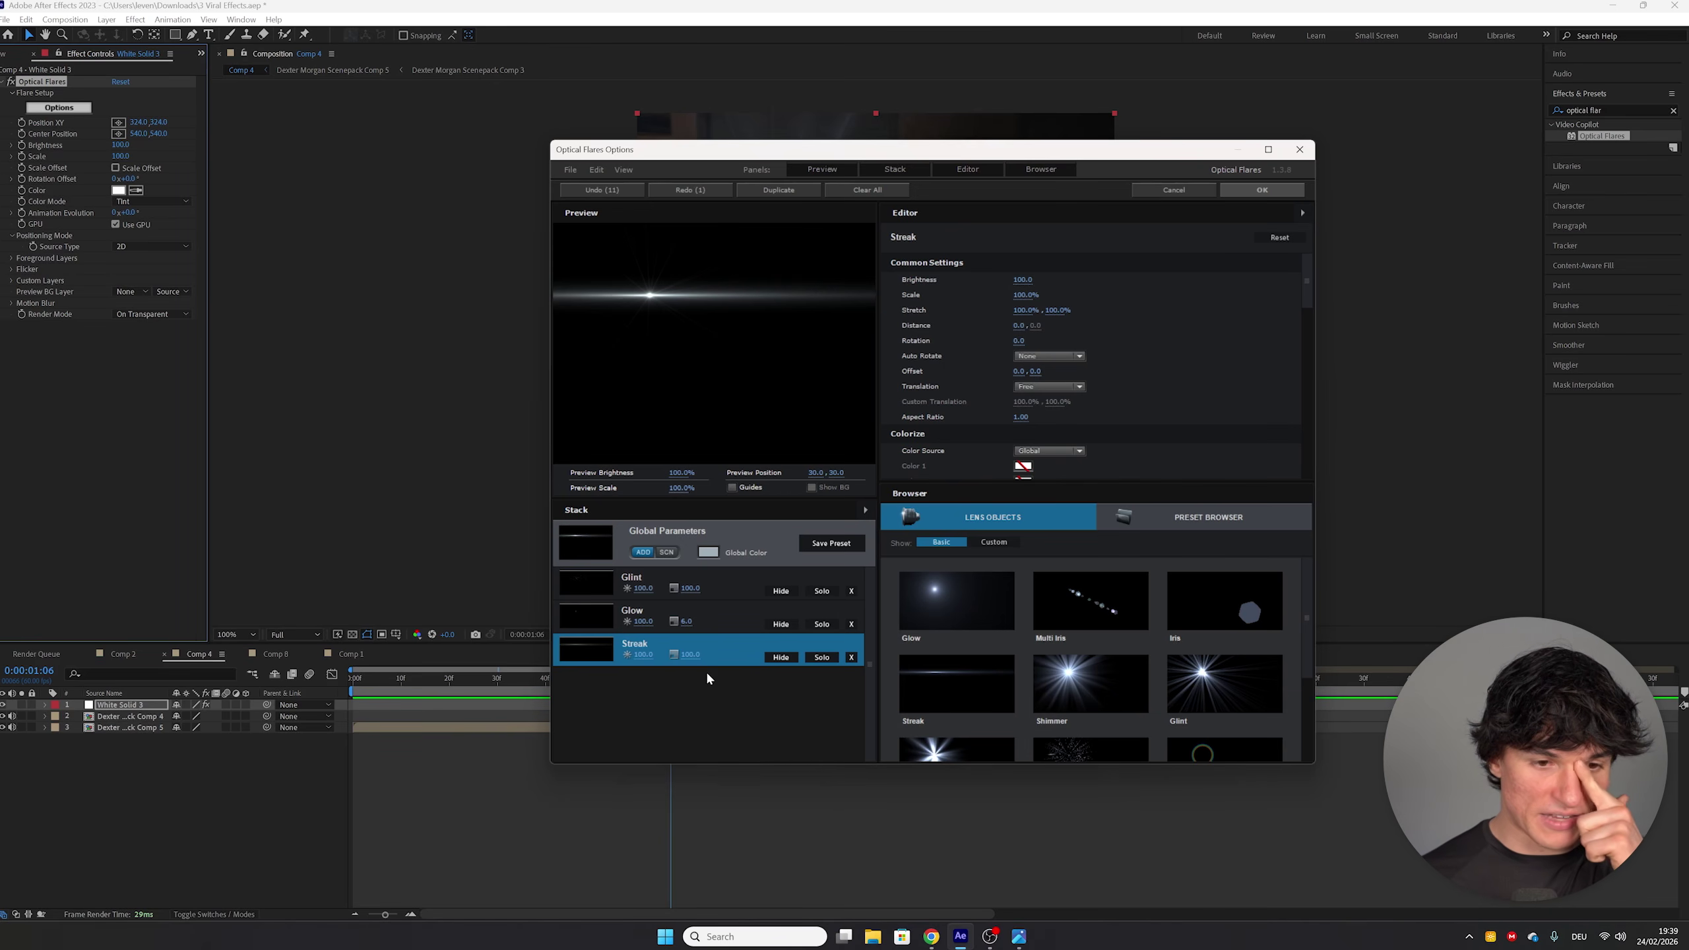
Step: Set the Glint's brightness to 69 and its scale to 25
left_click(710, 594)
left_click(642, 586)
type("69")
key("Return")
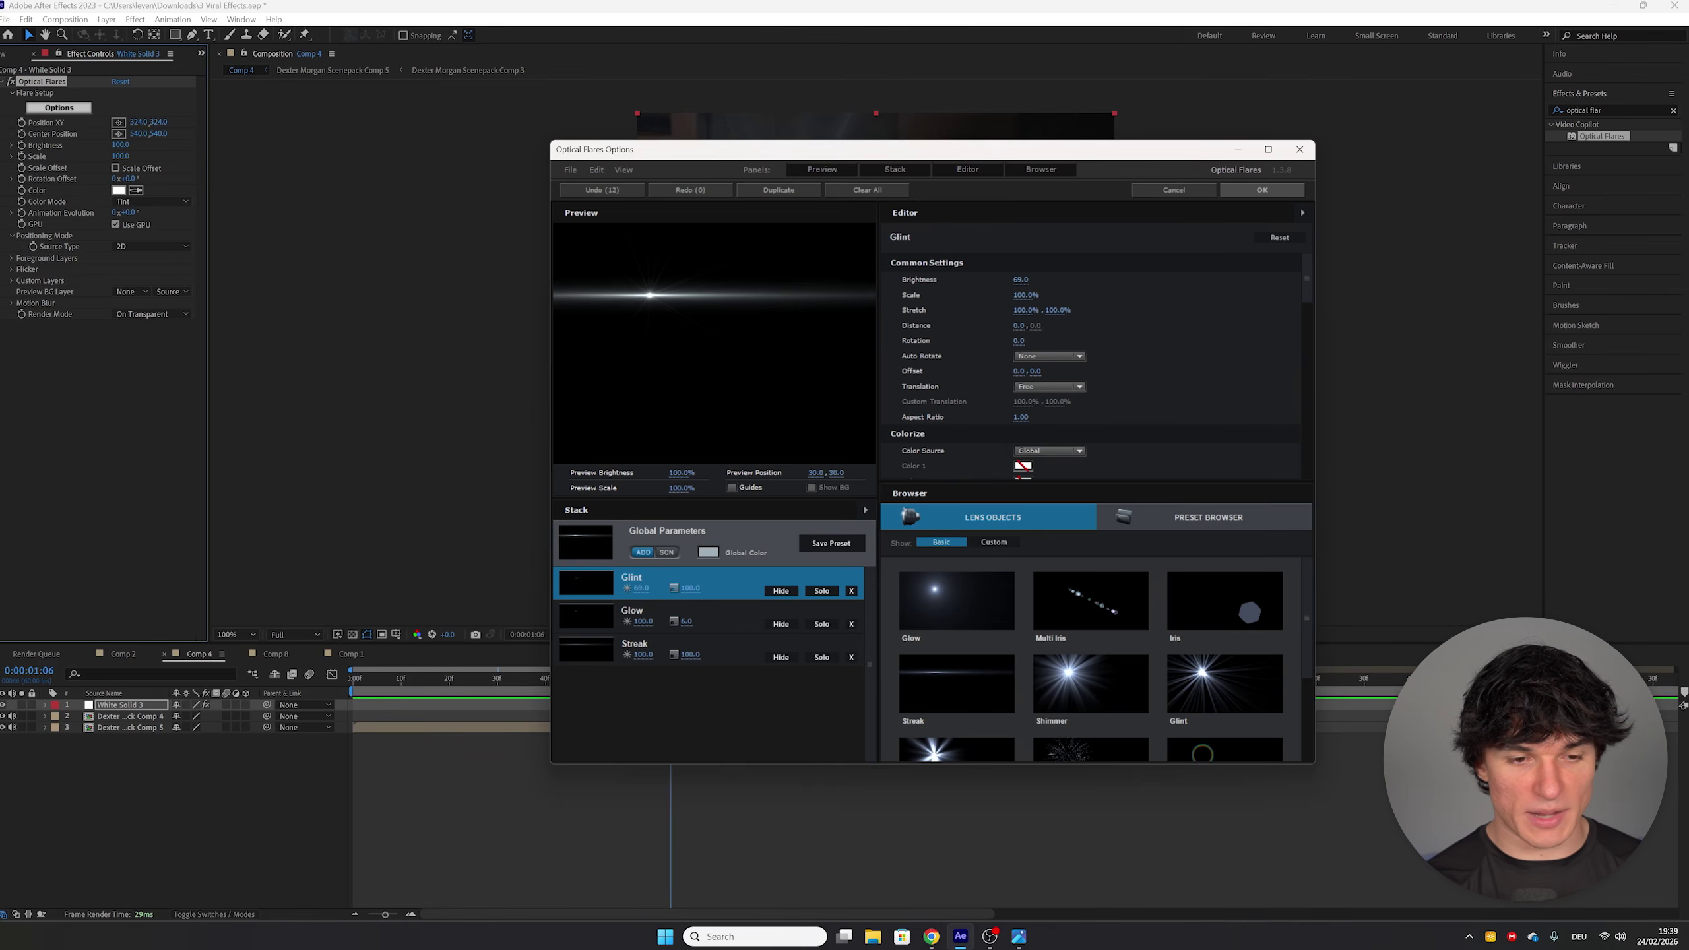
left_click(688, 588)
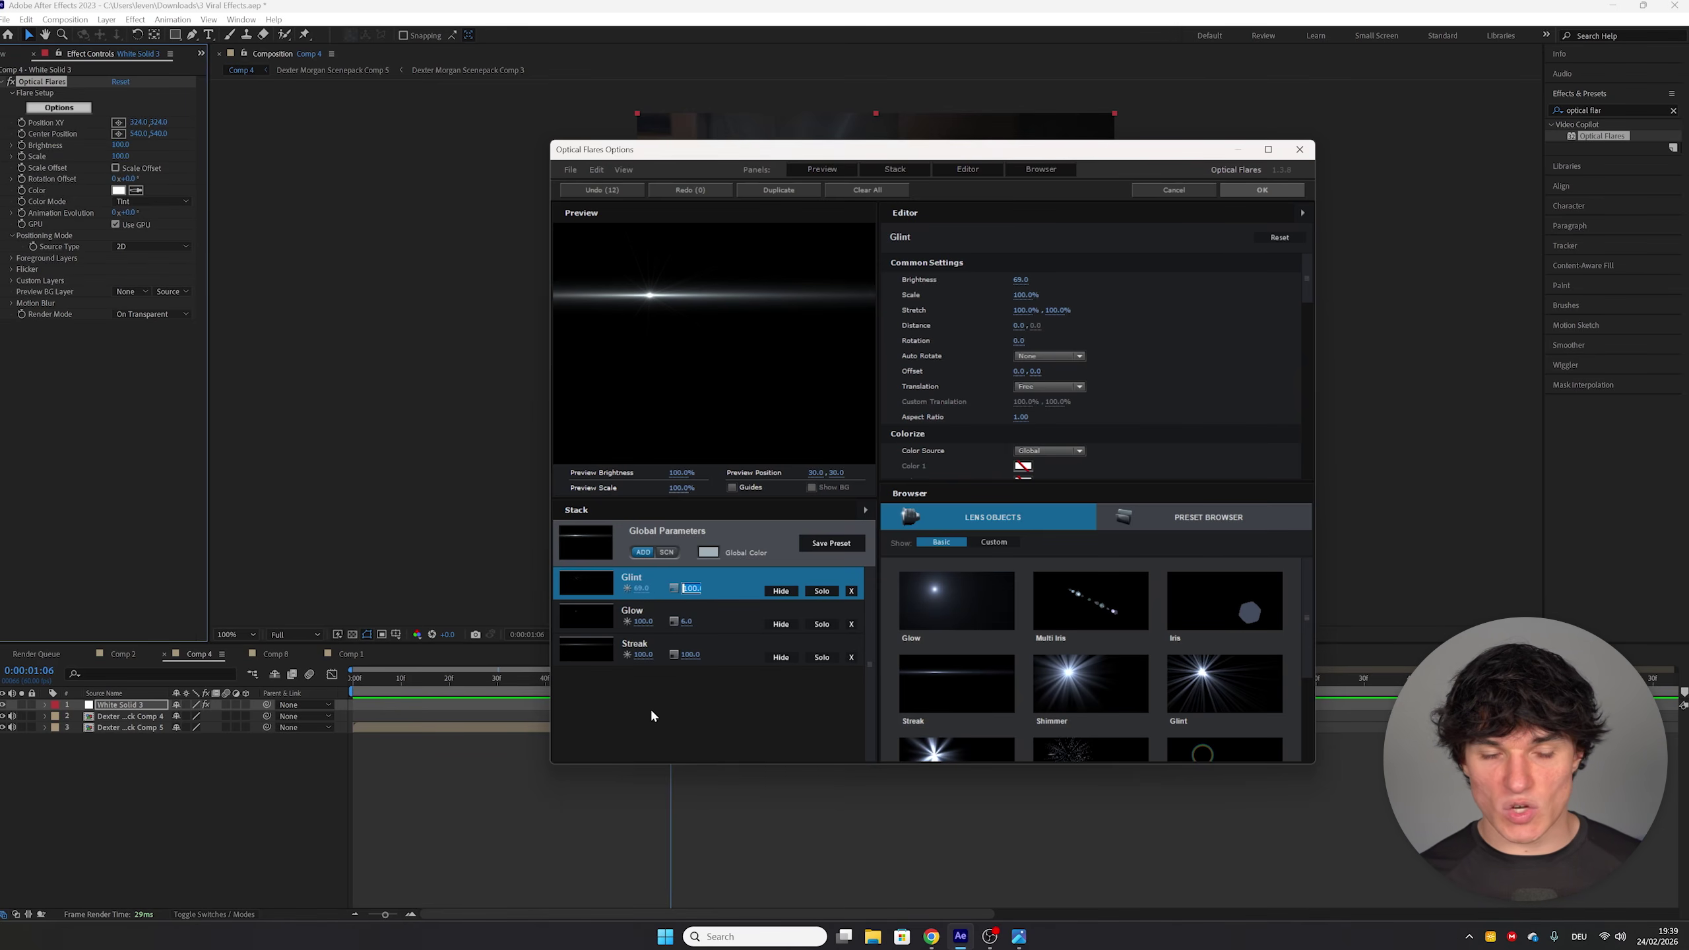
type("25")
key("Return")
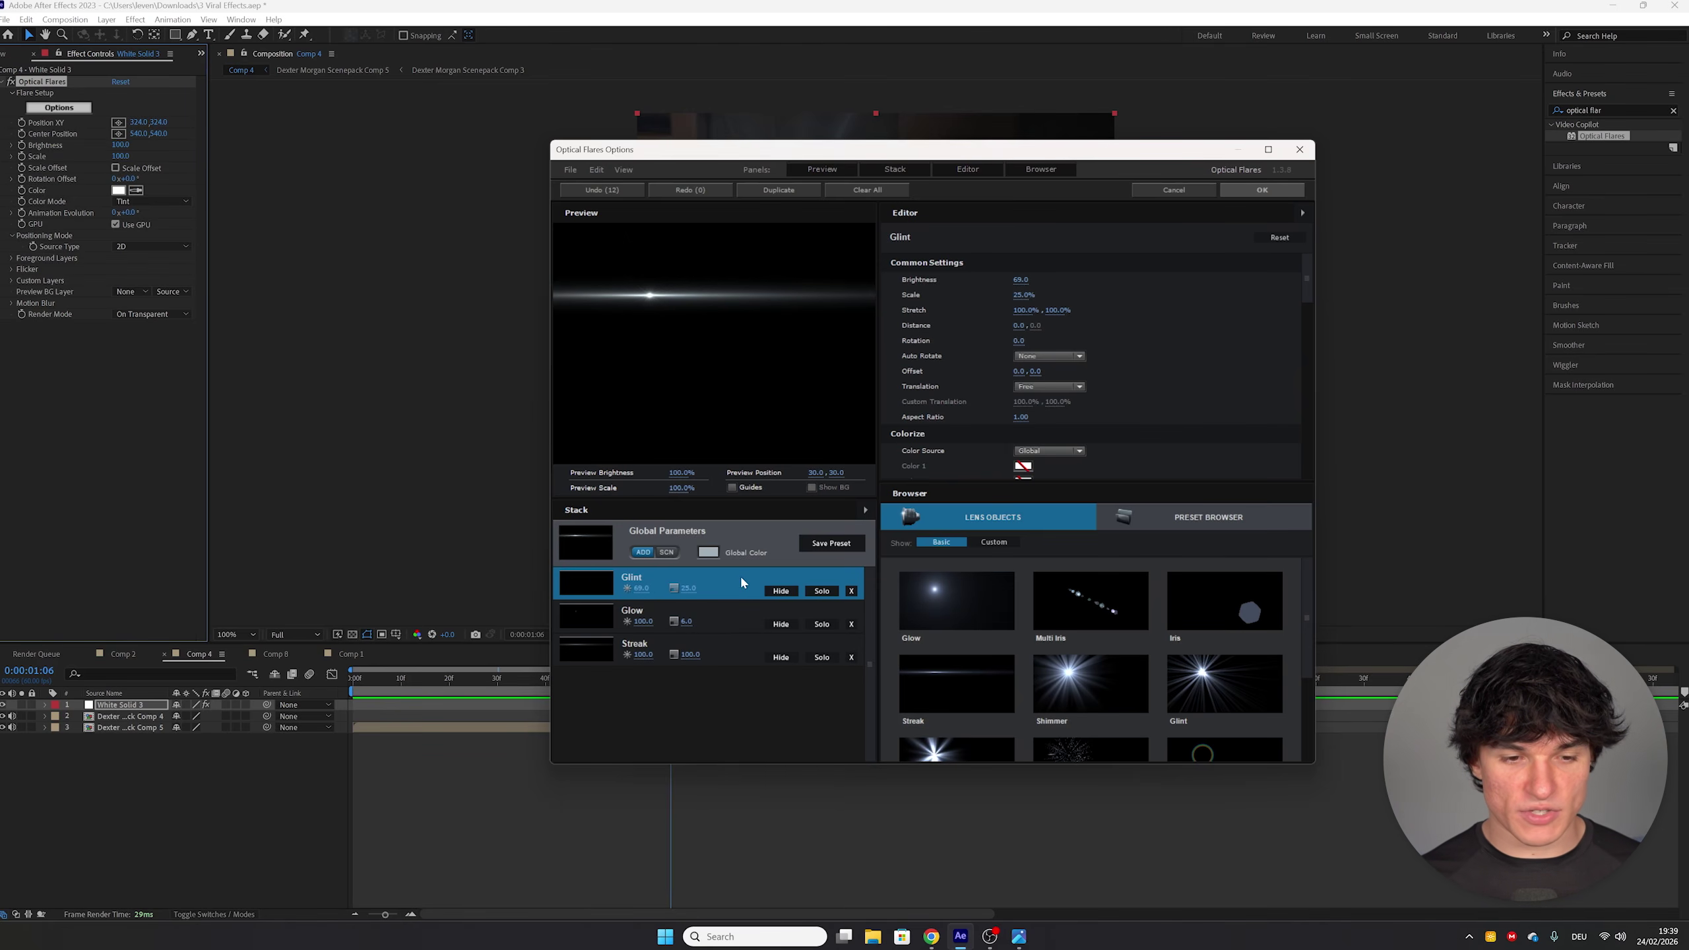
Step: Set the Glow's brightness to 50 and its scale to 15
left_click(699, 609)
left_click(644, 621)
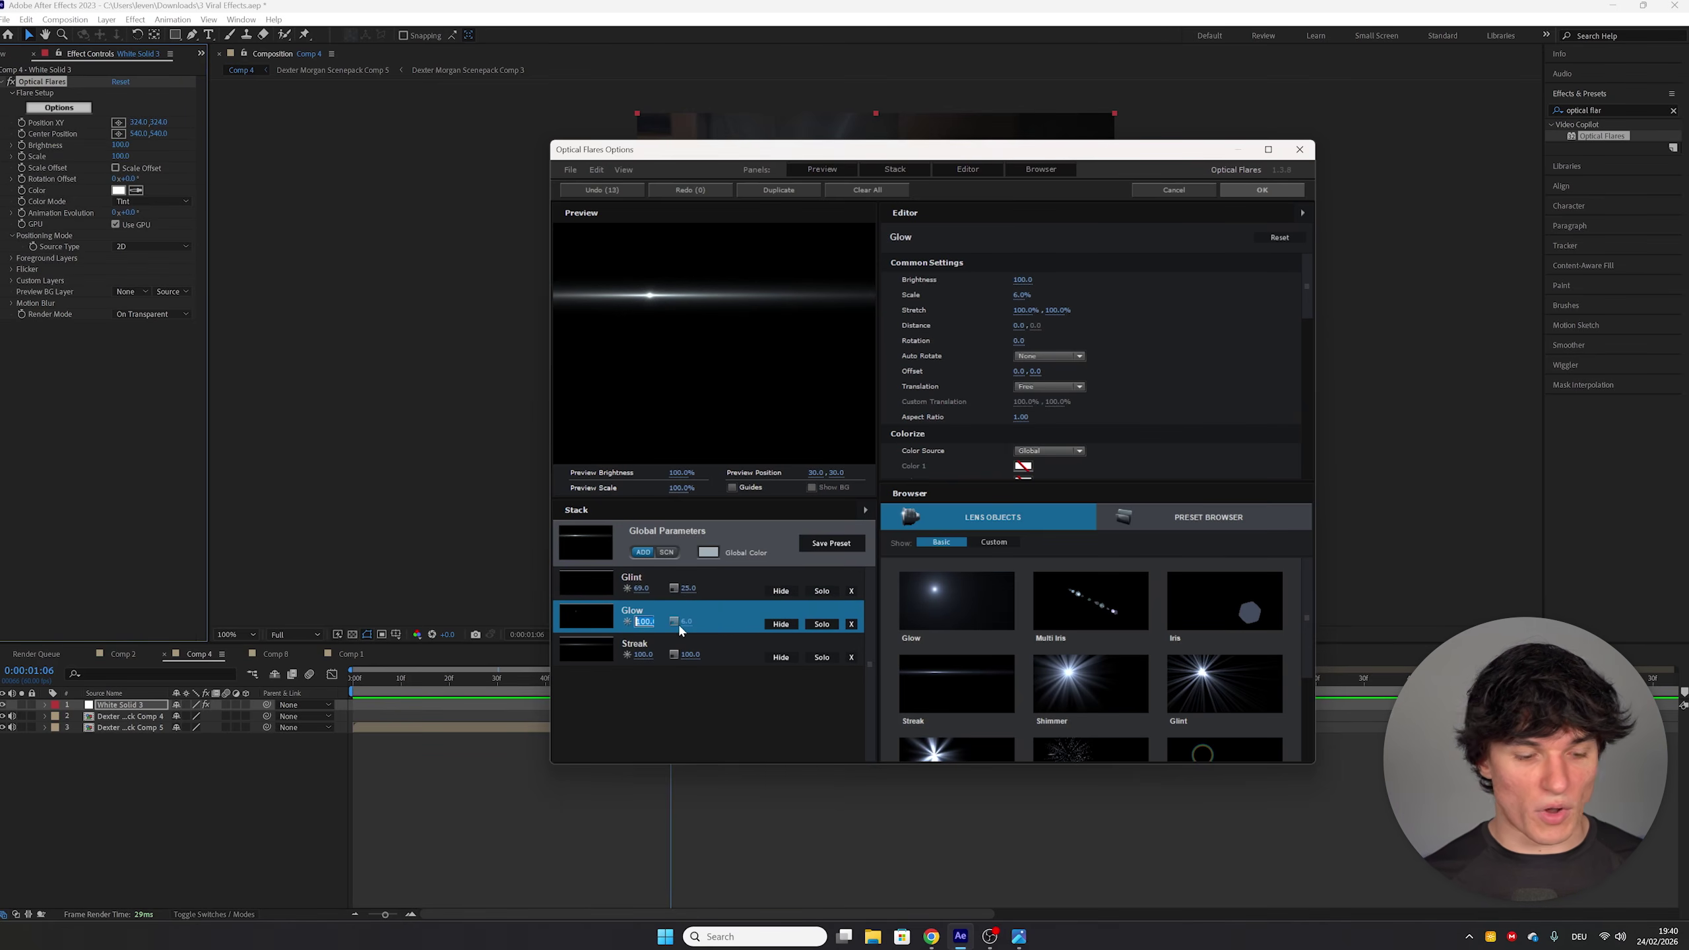
type("50")
key("Return")
left_click(685, 622)
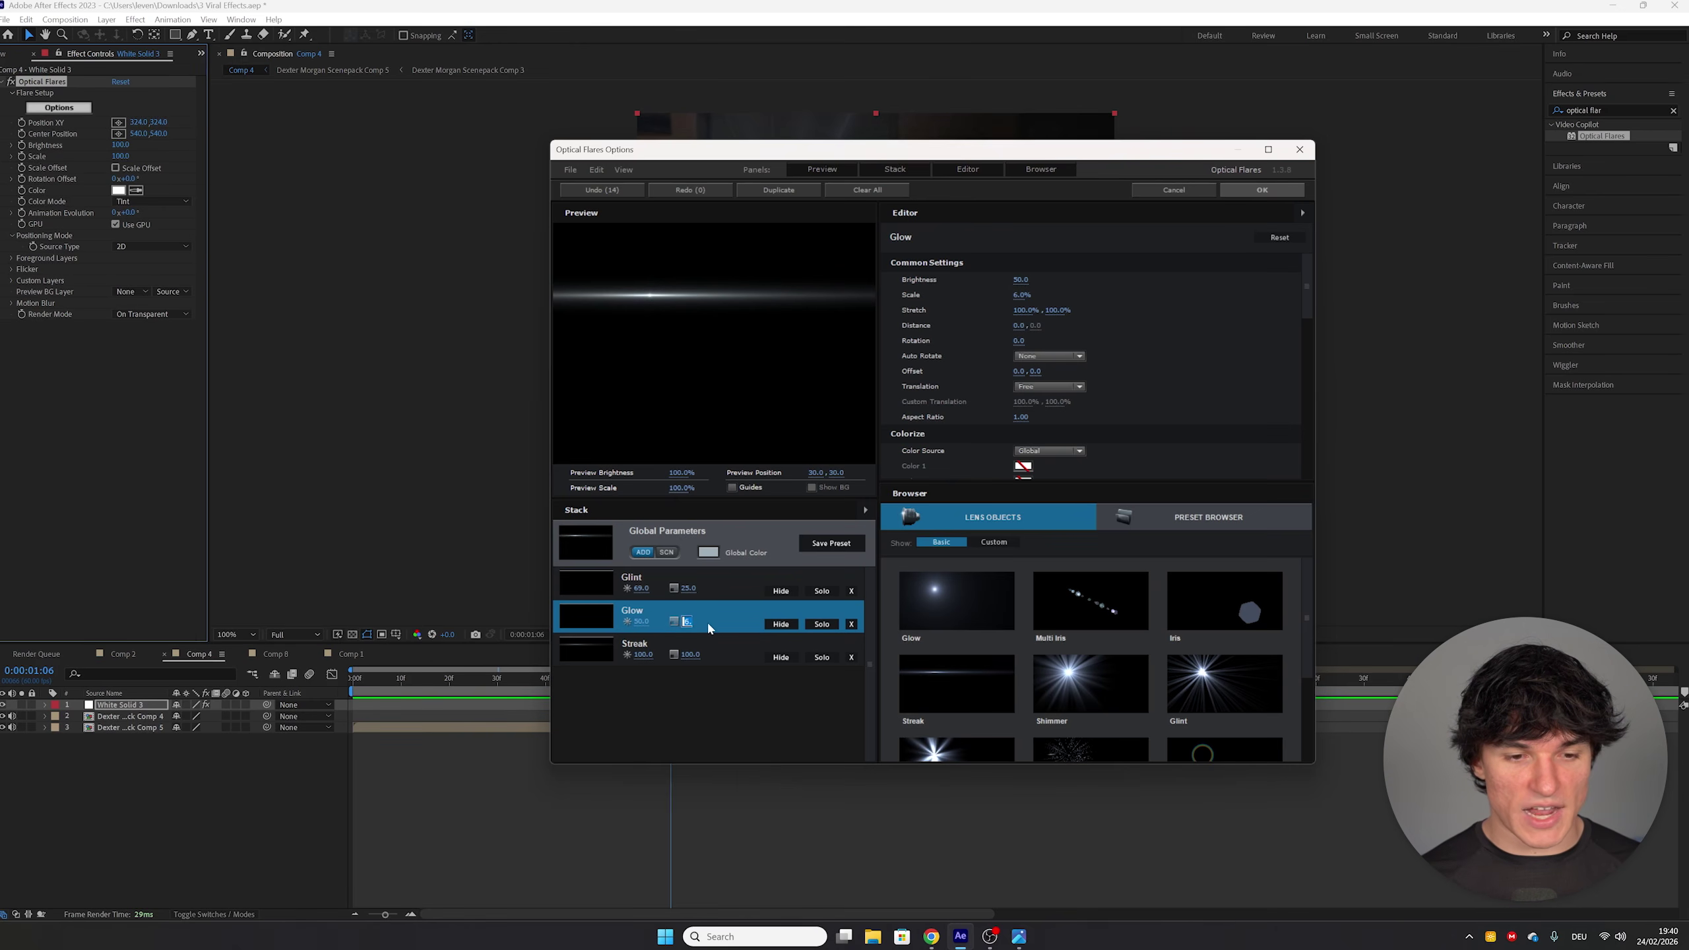
type("15")
key("Return")
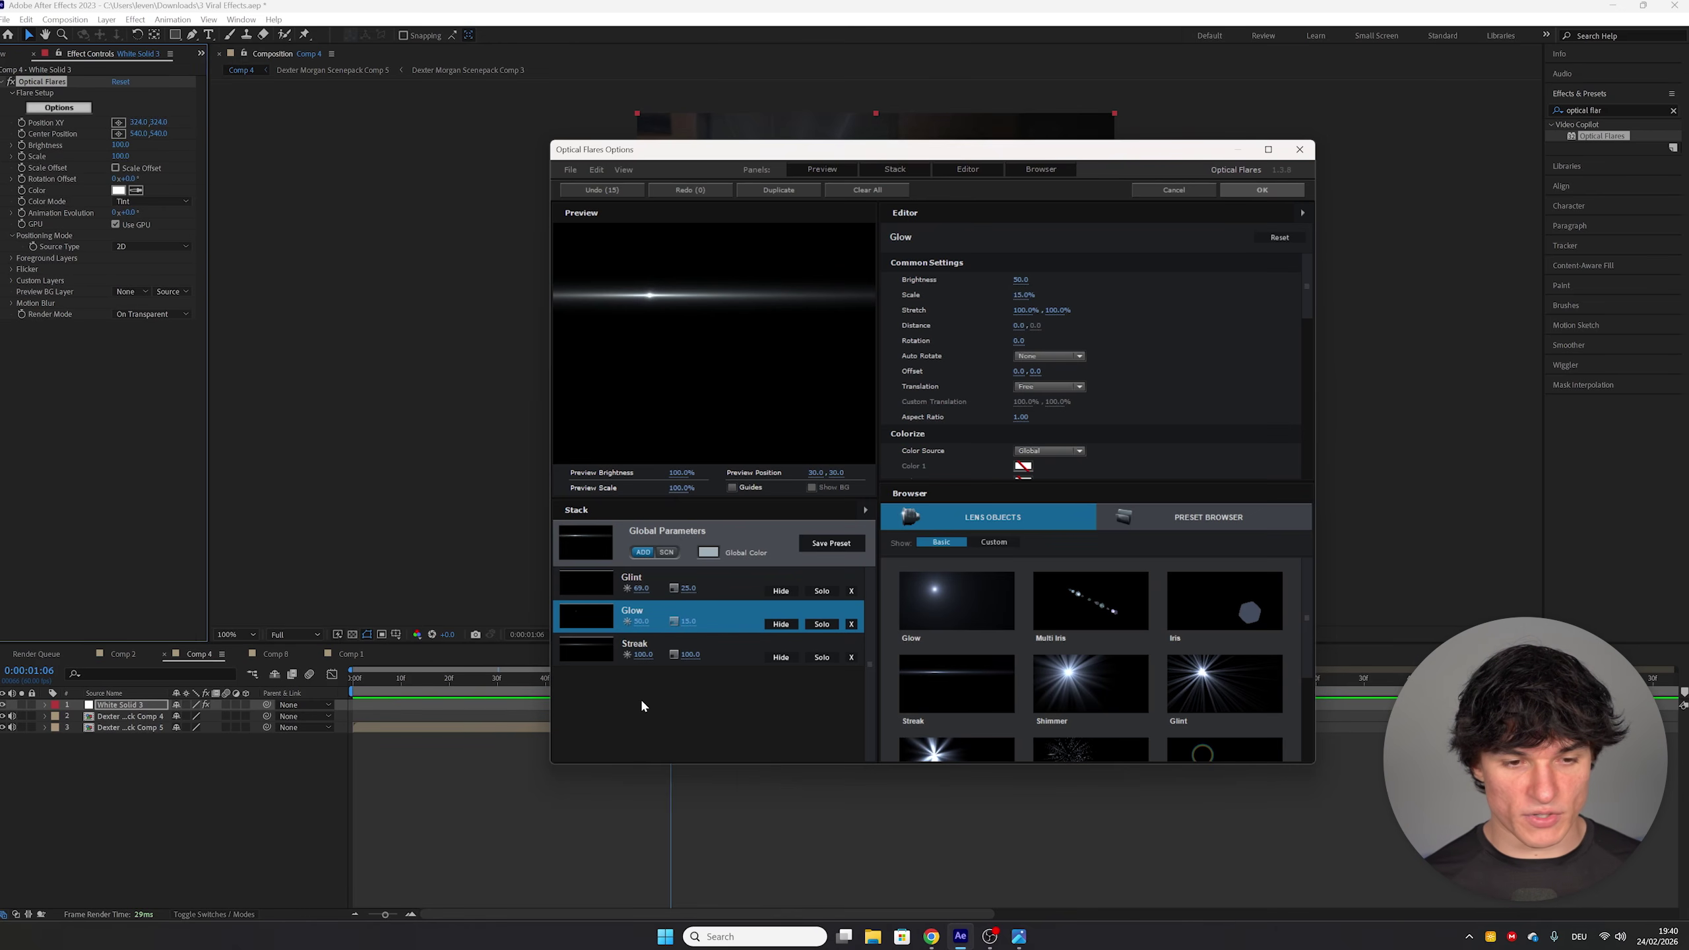
Step: Set the Streak's brightness to 200 and its scale to 15, and accept the flare design
left_click(643, 656)
type("200")
key("Return")
left_click(688, 655)
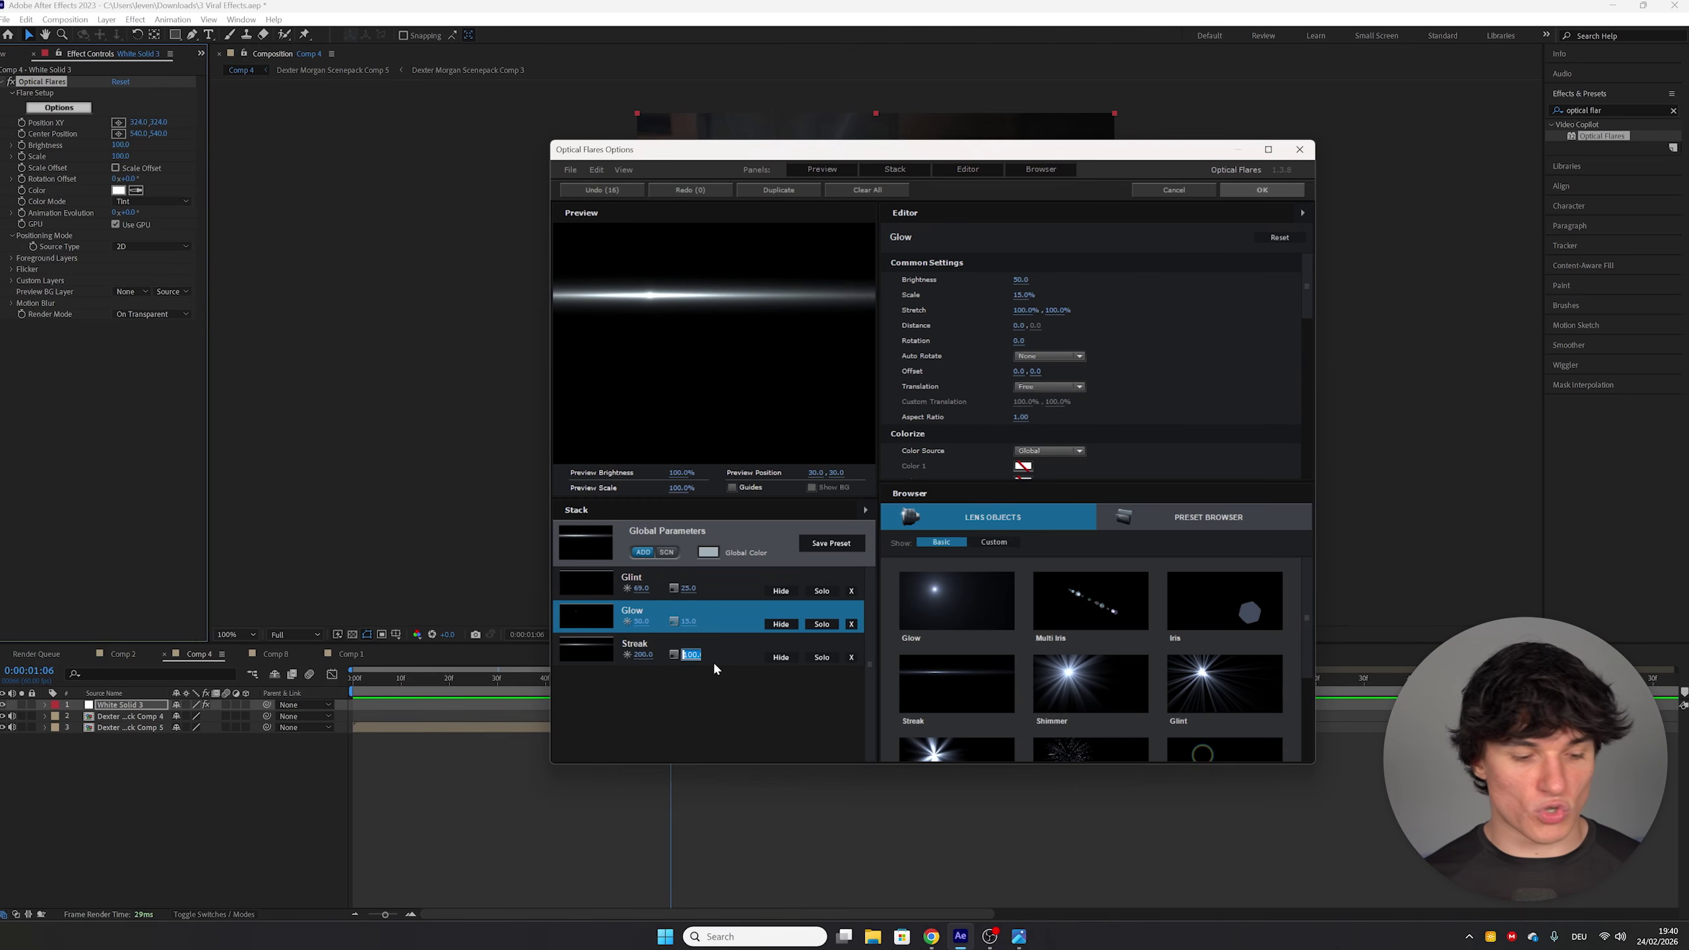
type("15")
key("Return")
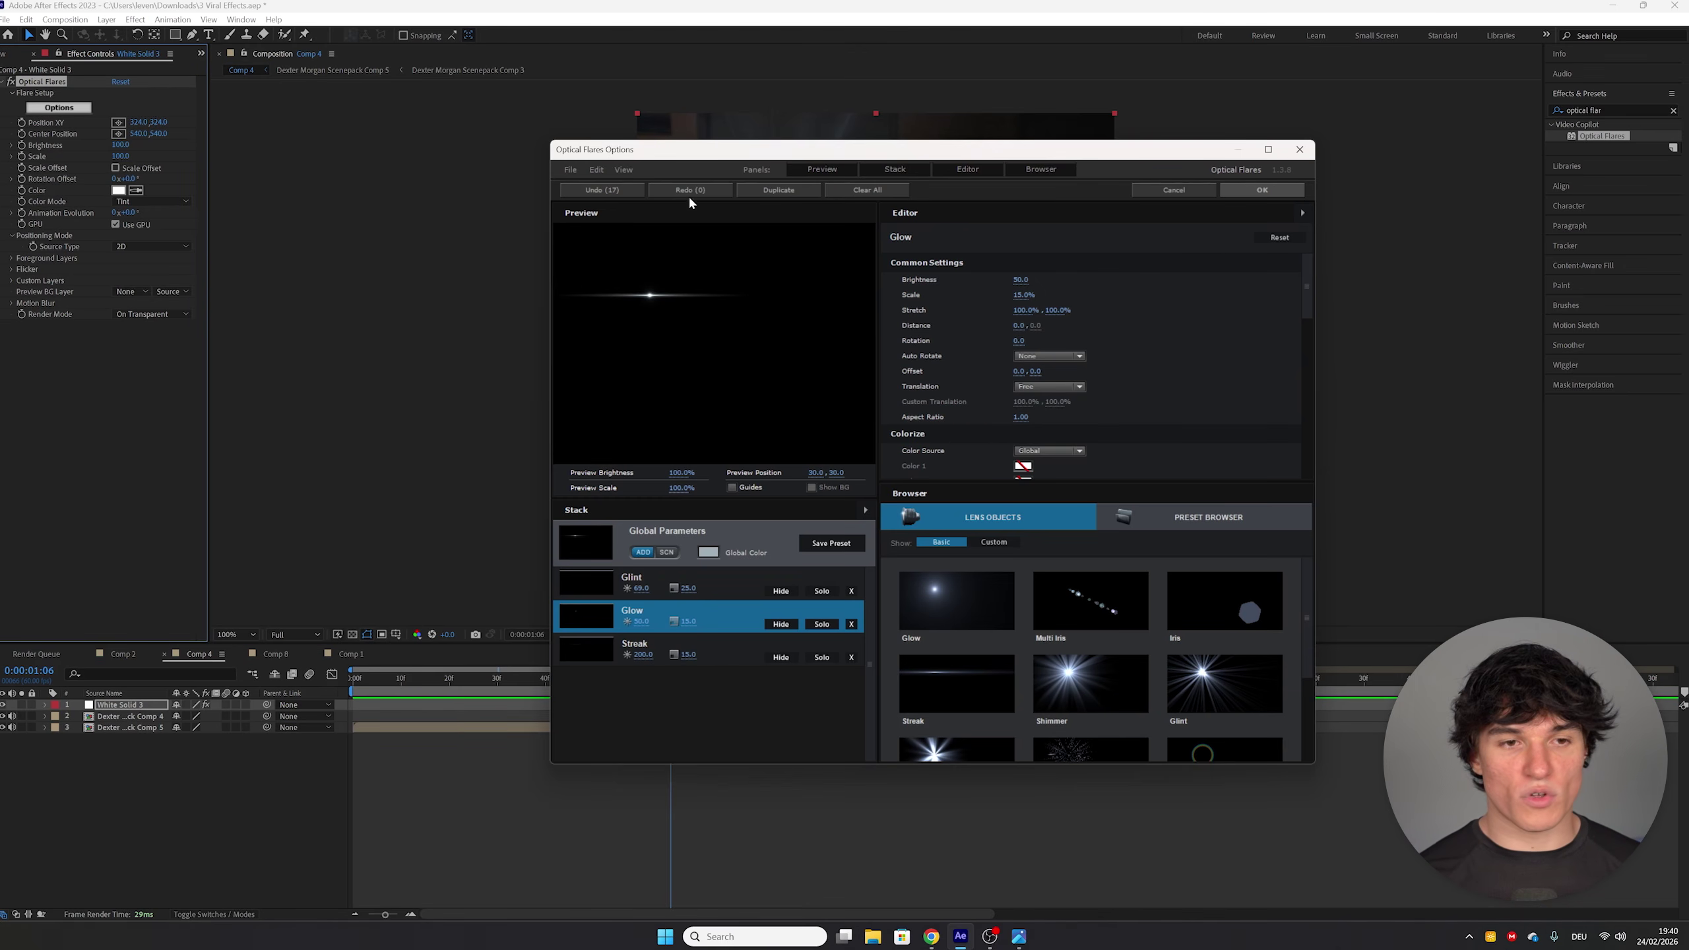
left_click(1263, 192)
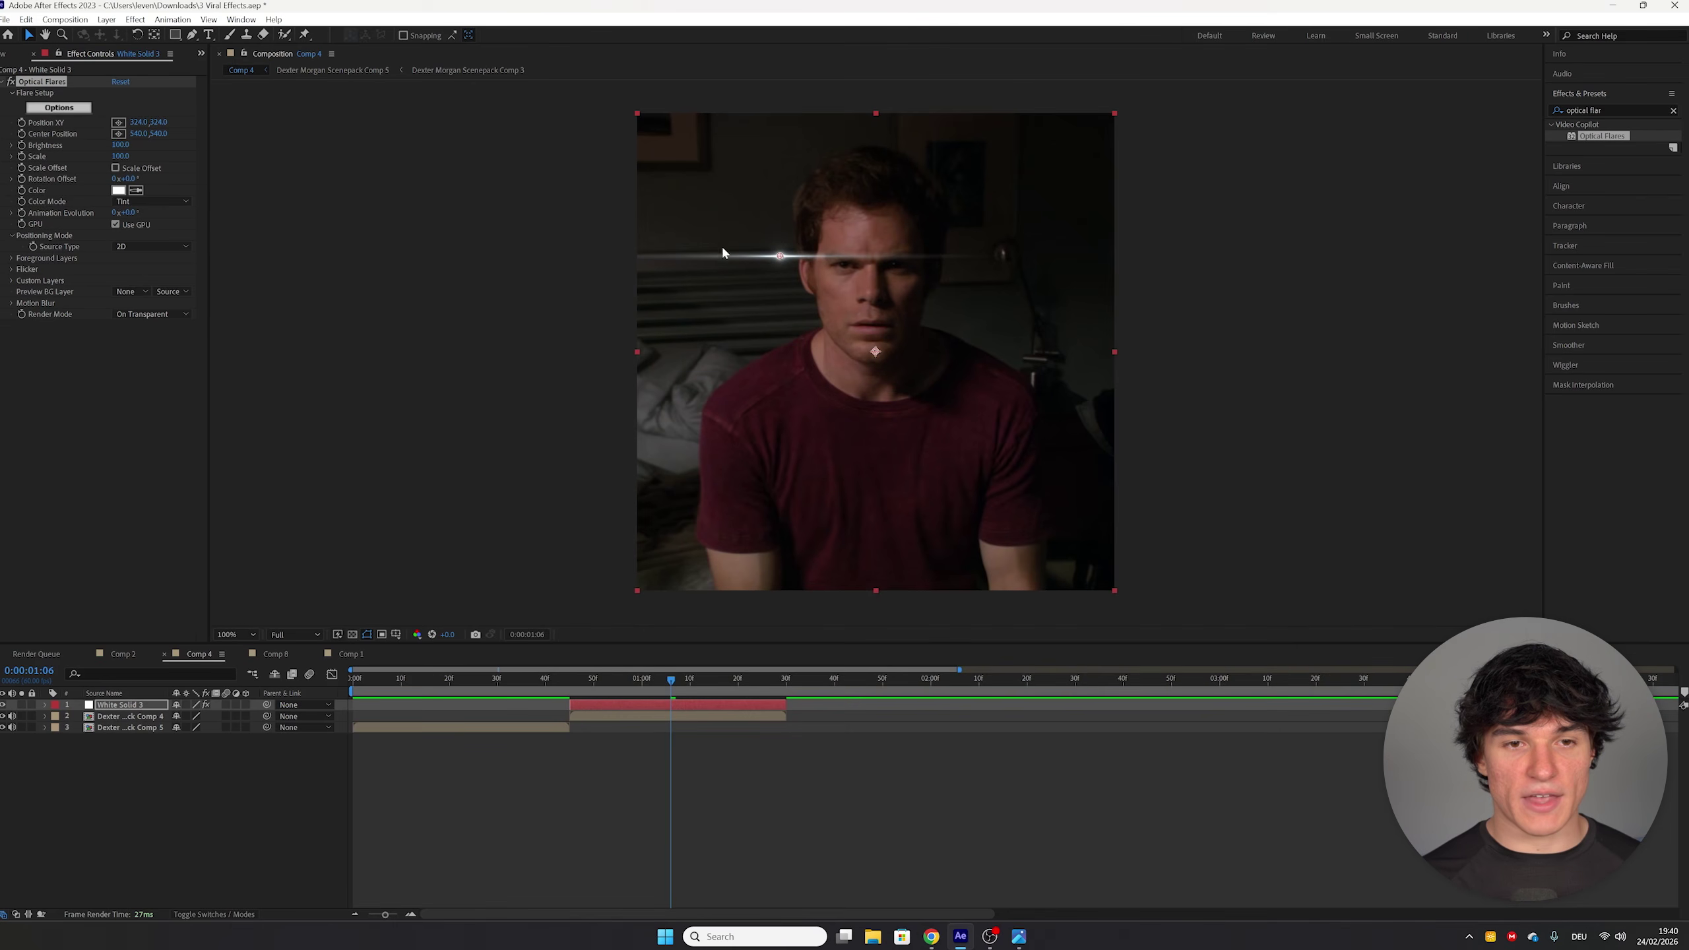
Step: Move the flare's centre onto the man's eye on the left of the image, at about 470, 344
key("period")
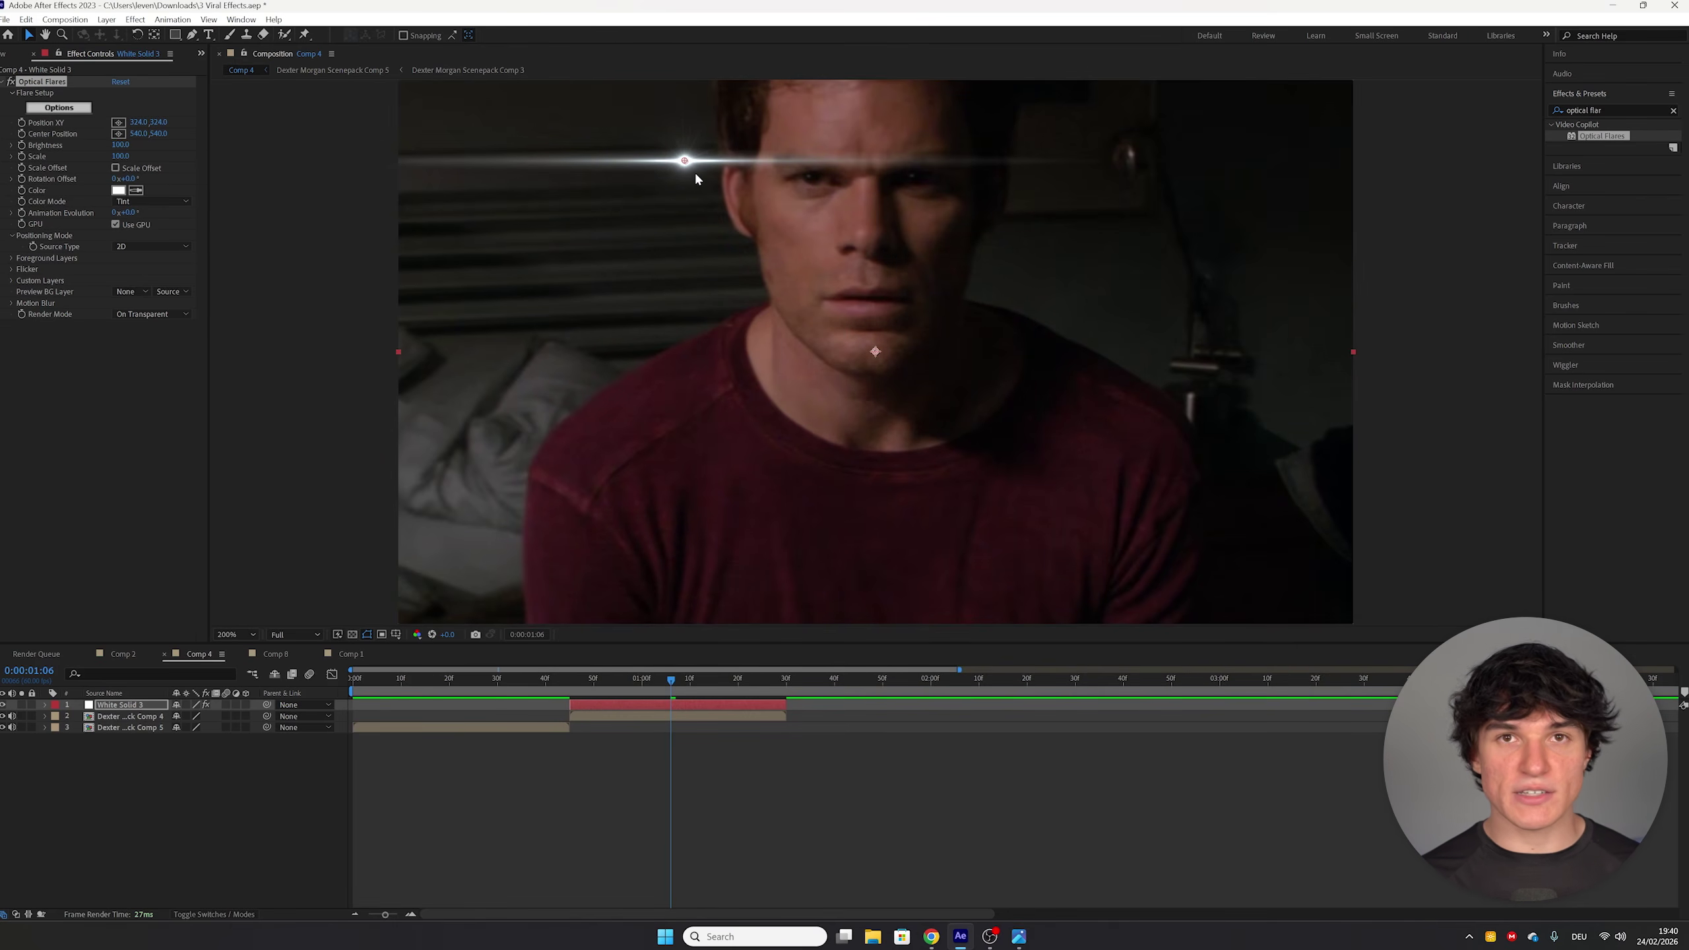
key("comma")
key("period")
left_click_drag(687, 163, 816, 180)
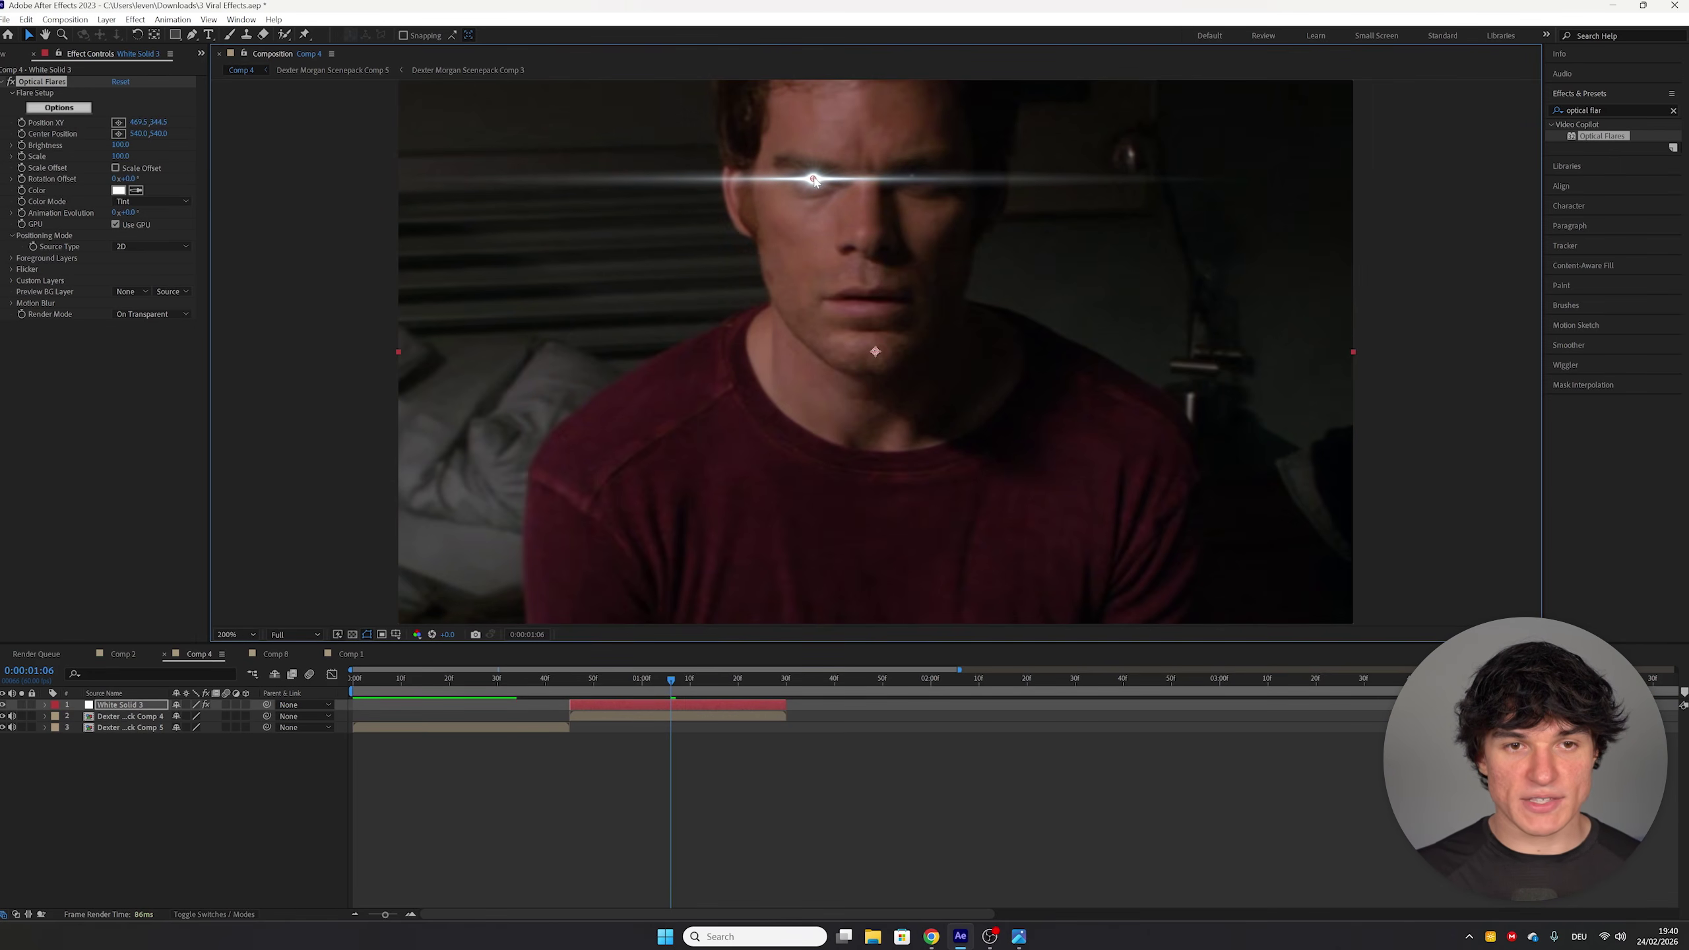
Step: Start a motion track on the second clip from its first frame at 0:00:00:45
left_click_drag(665, 678, 588, 677)
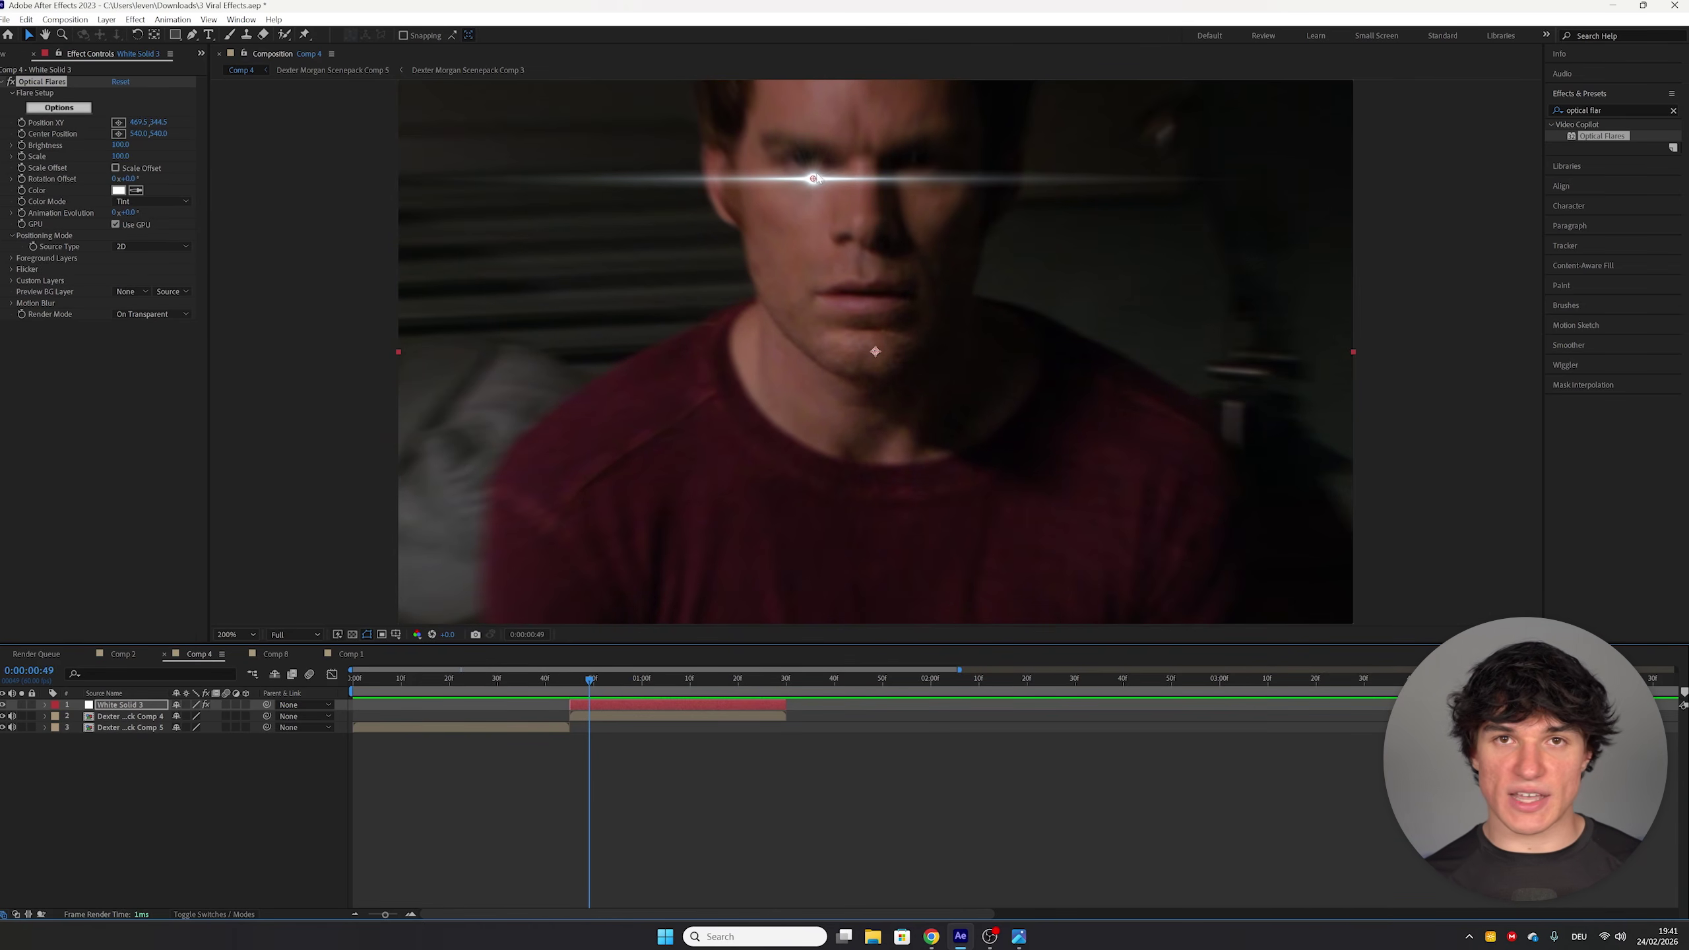
key("ctrl+Down")
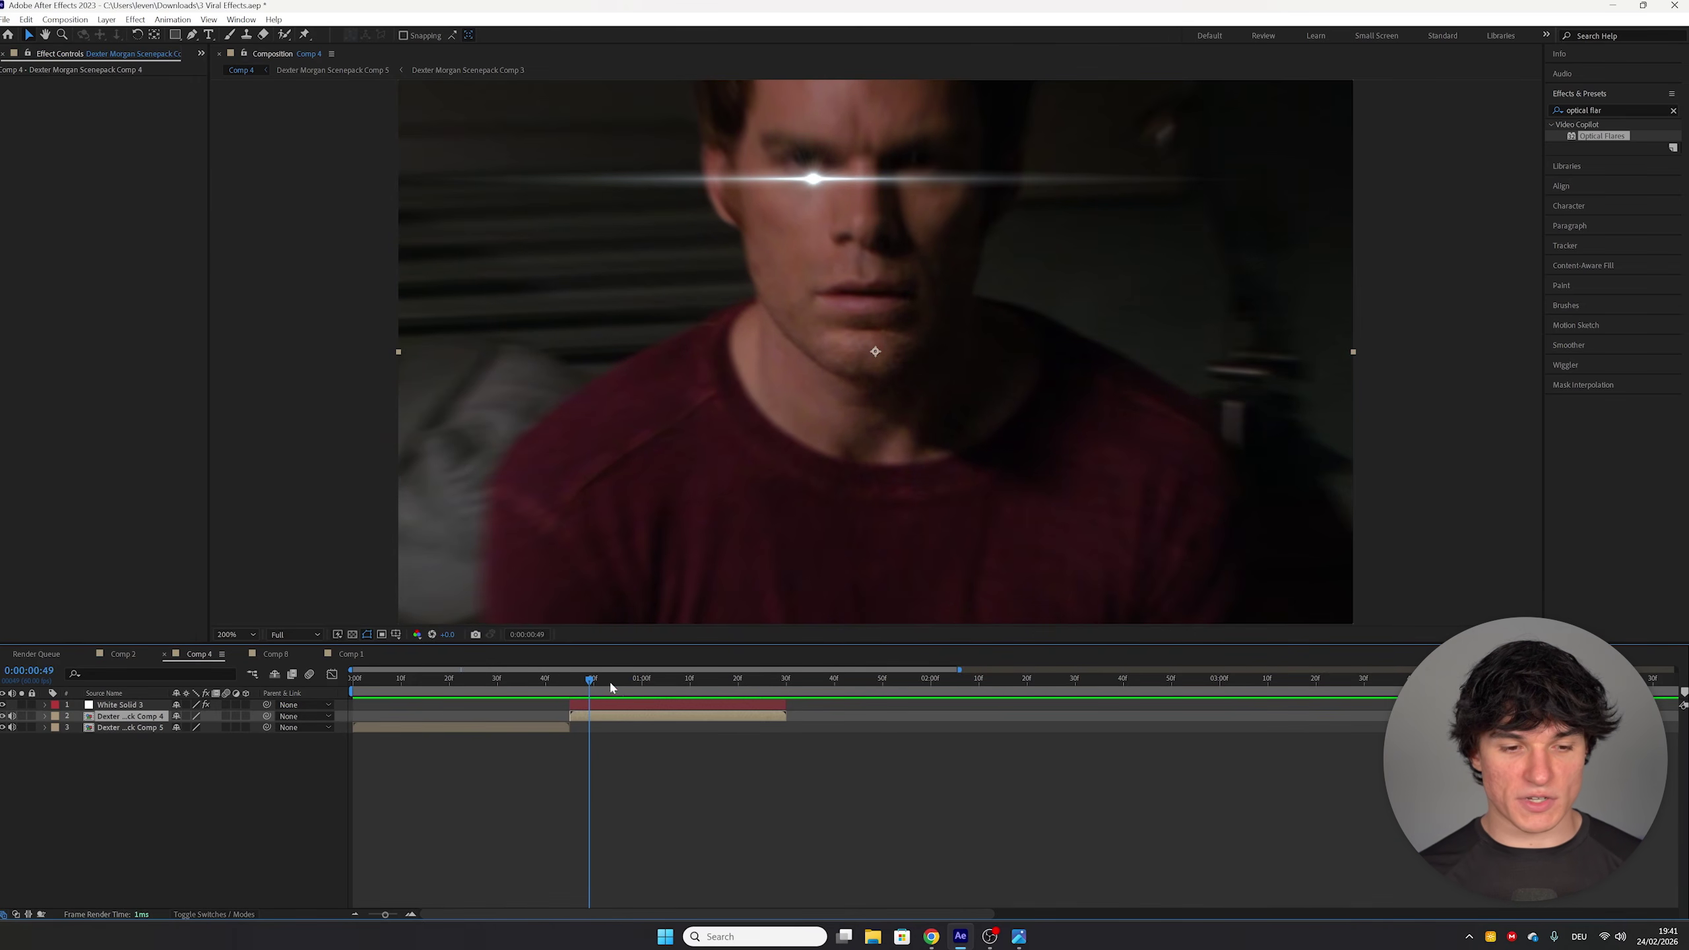
key("i")
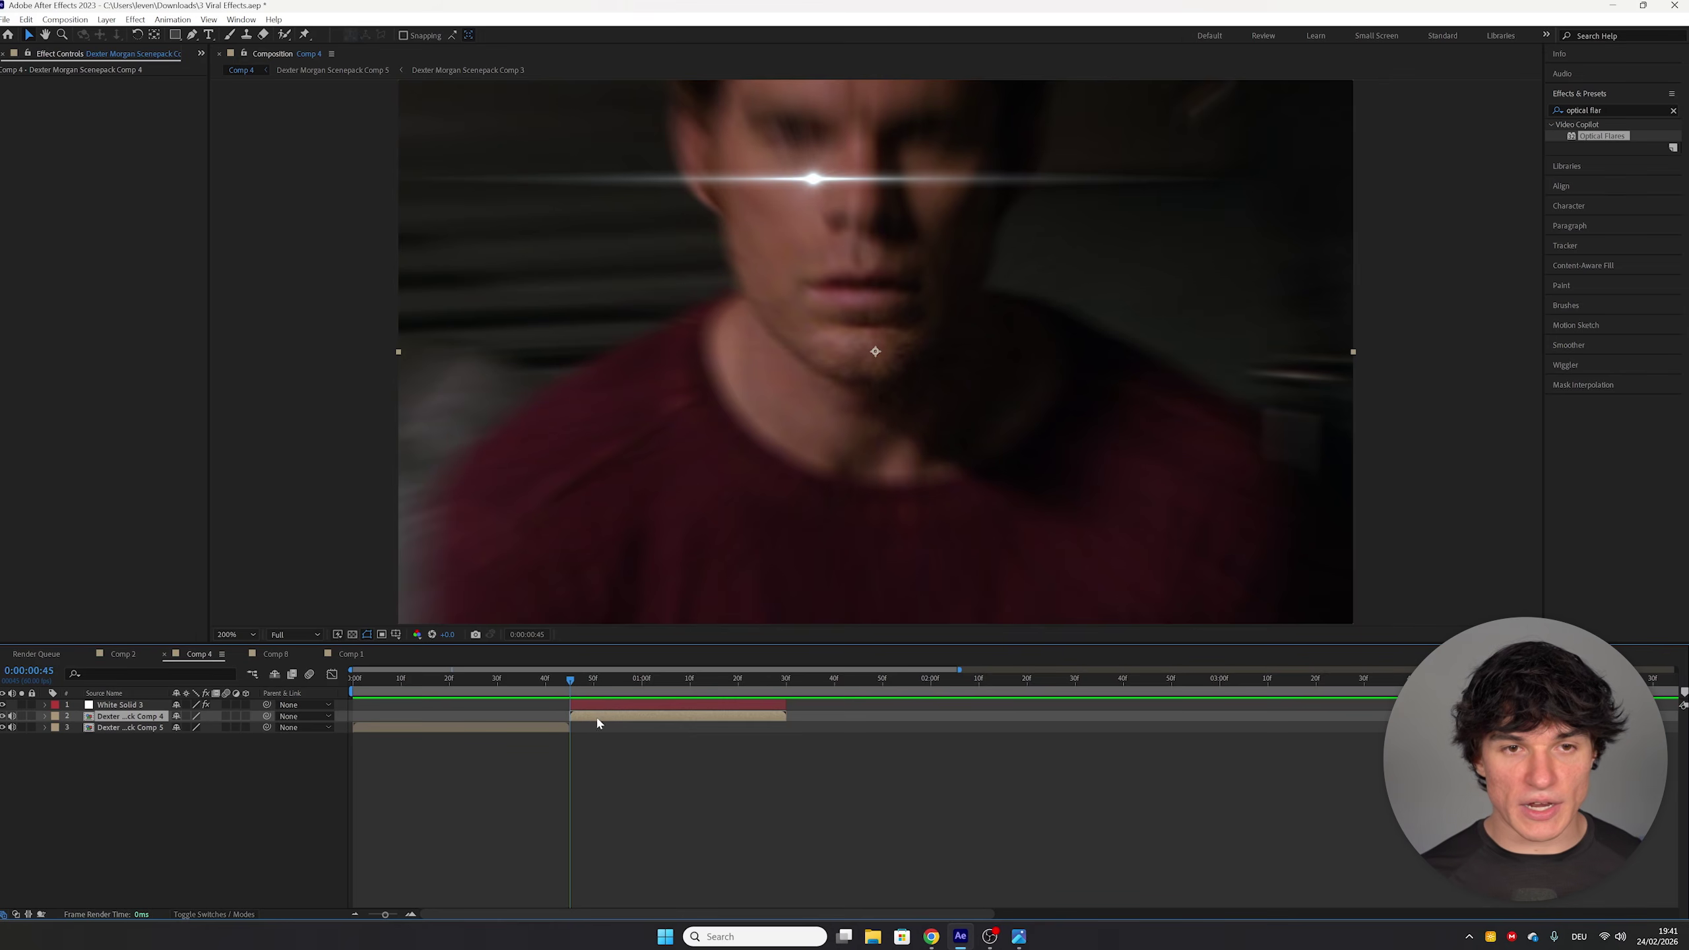
left_click(1557, 244)
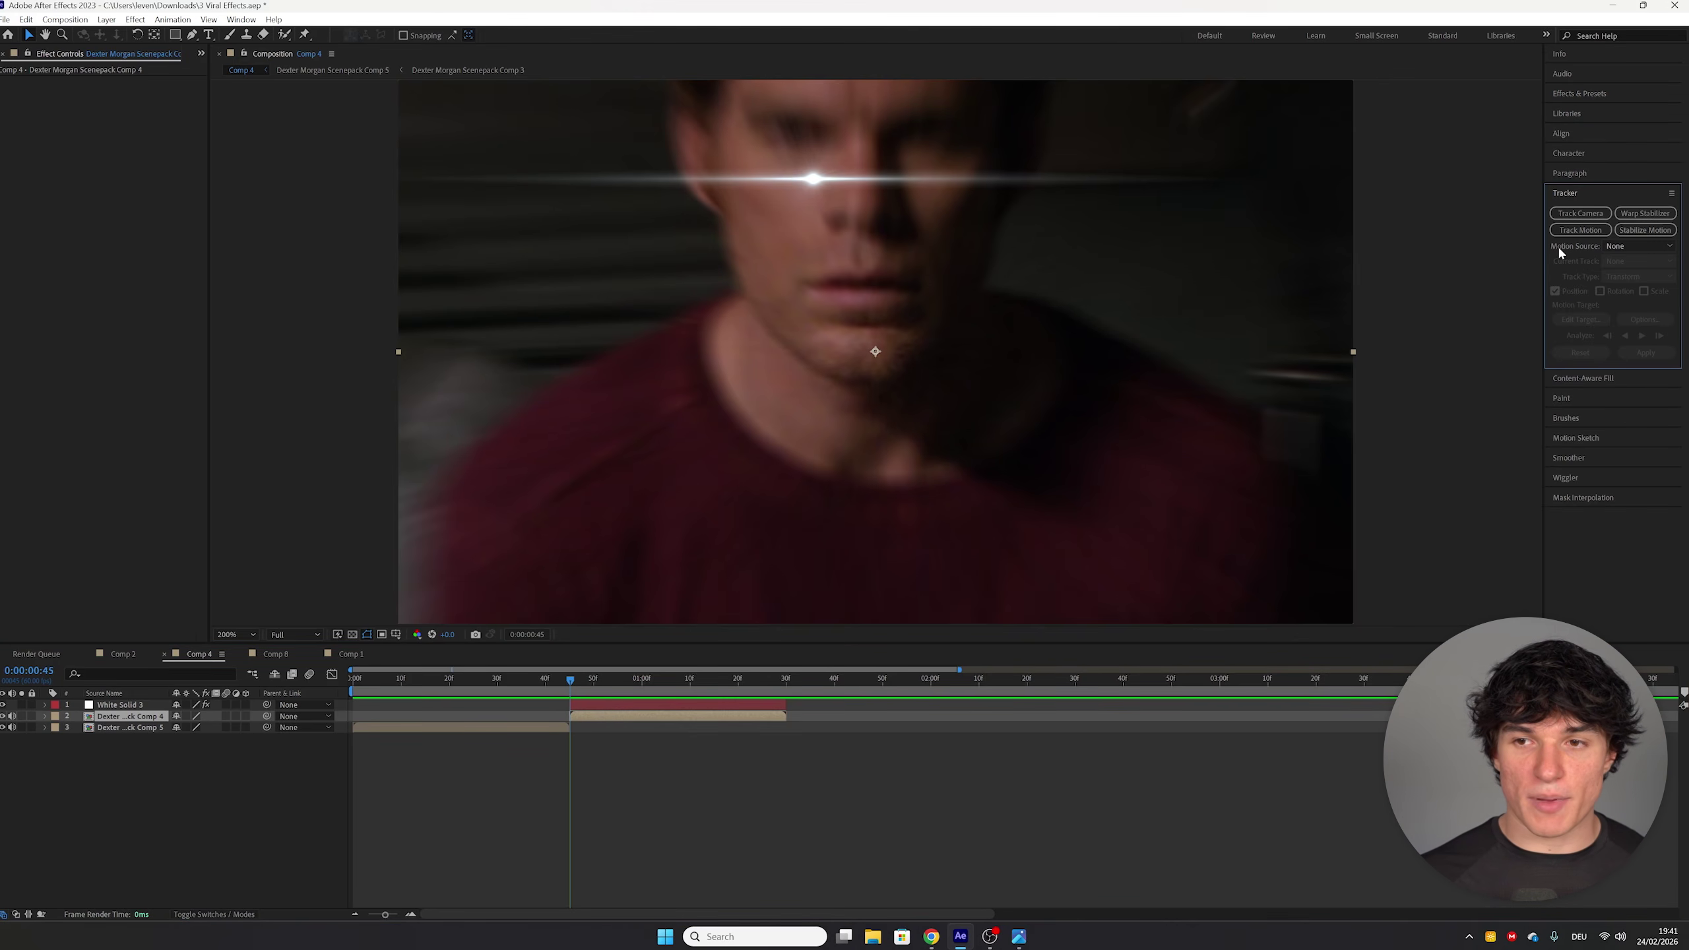
left_click(1580, 229)
Step: Place an enlarged track point over the eye on the left of the image and analyze its motion forward through the clip
key("comma")
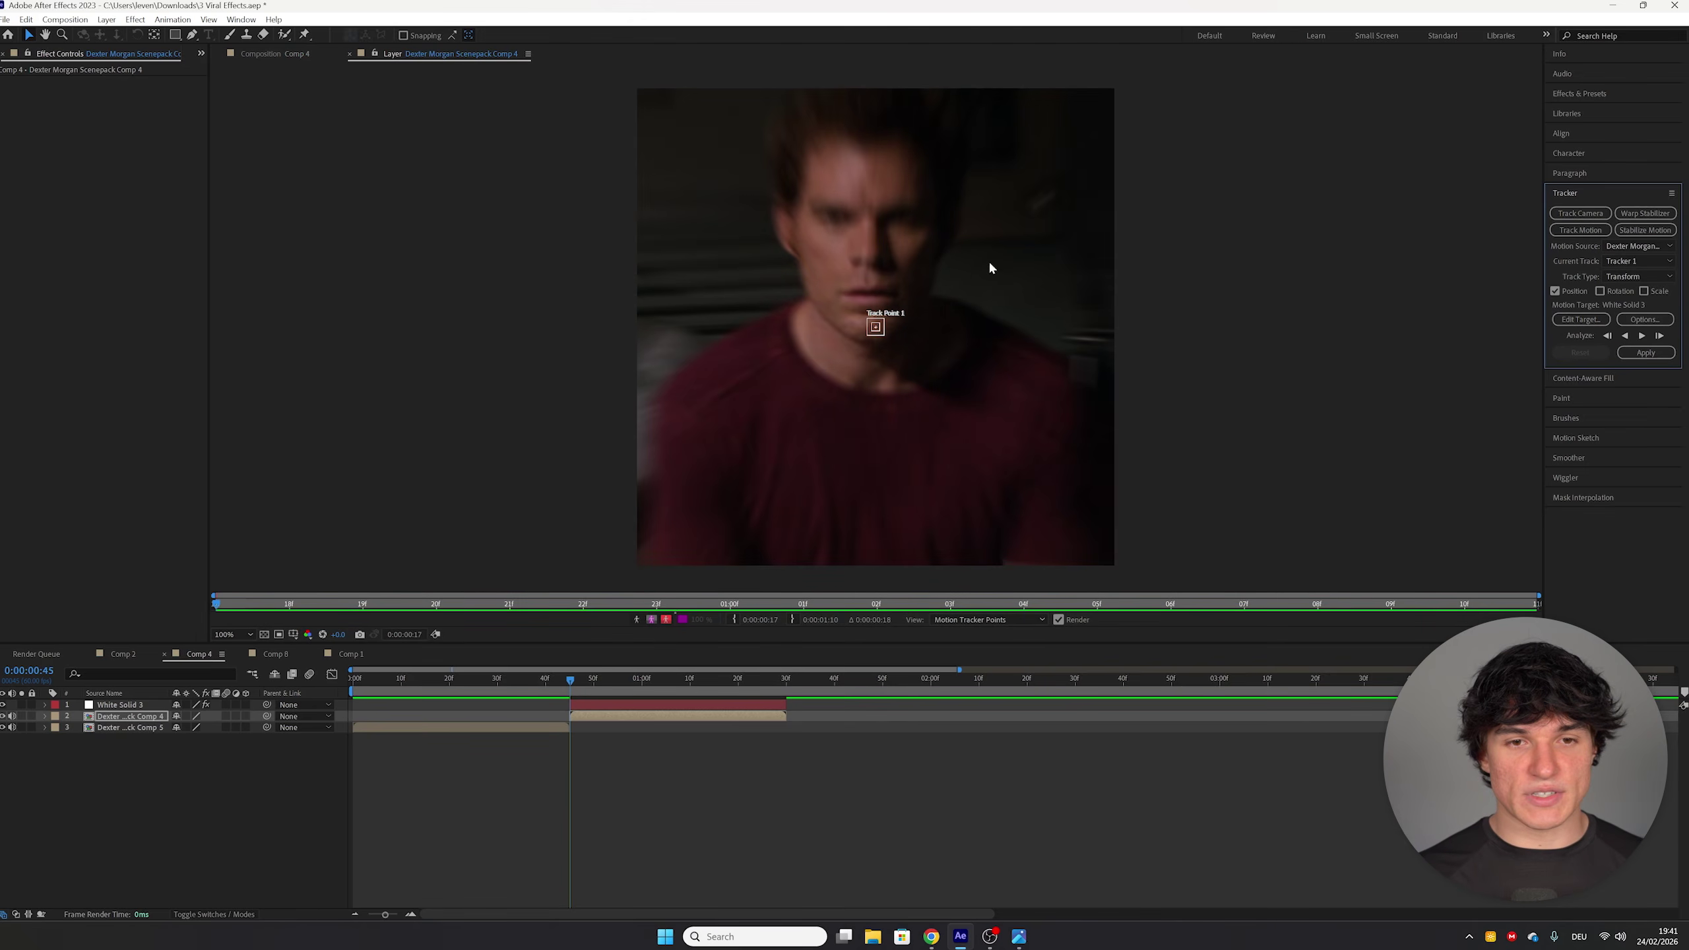
key("period")
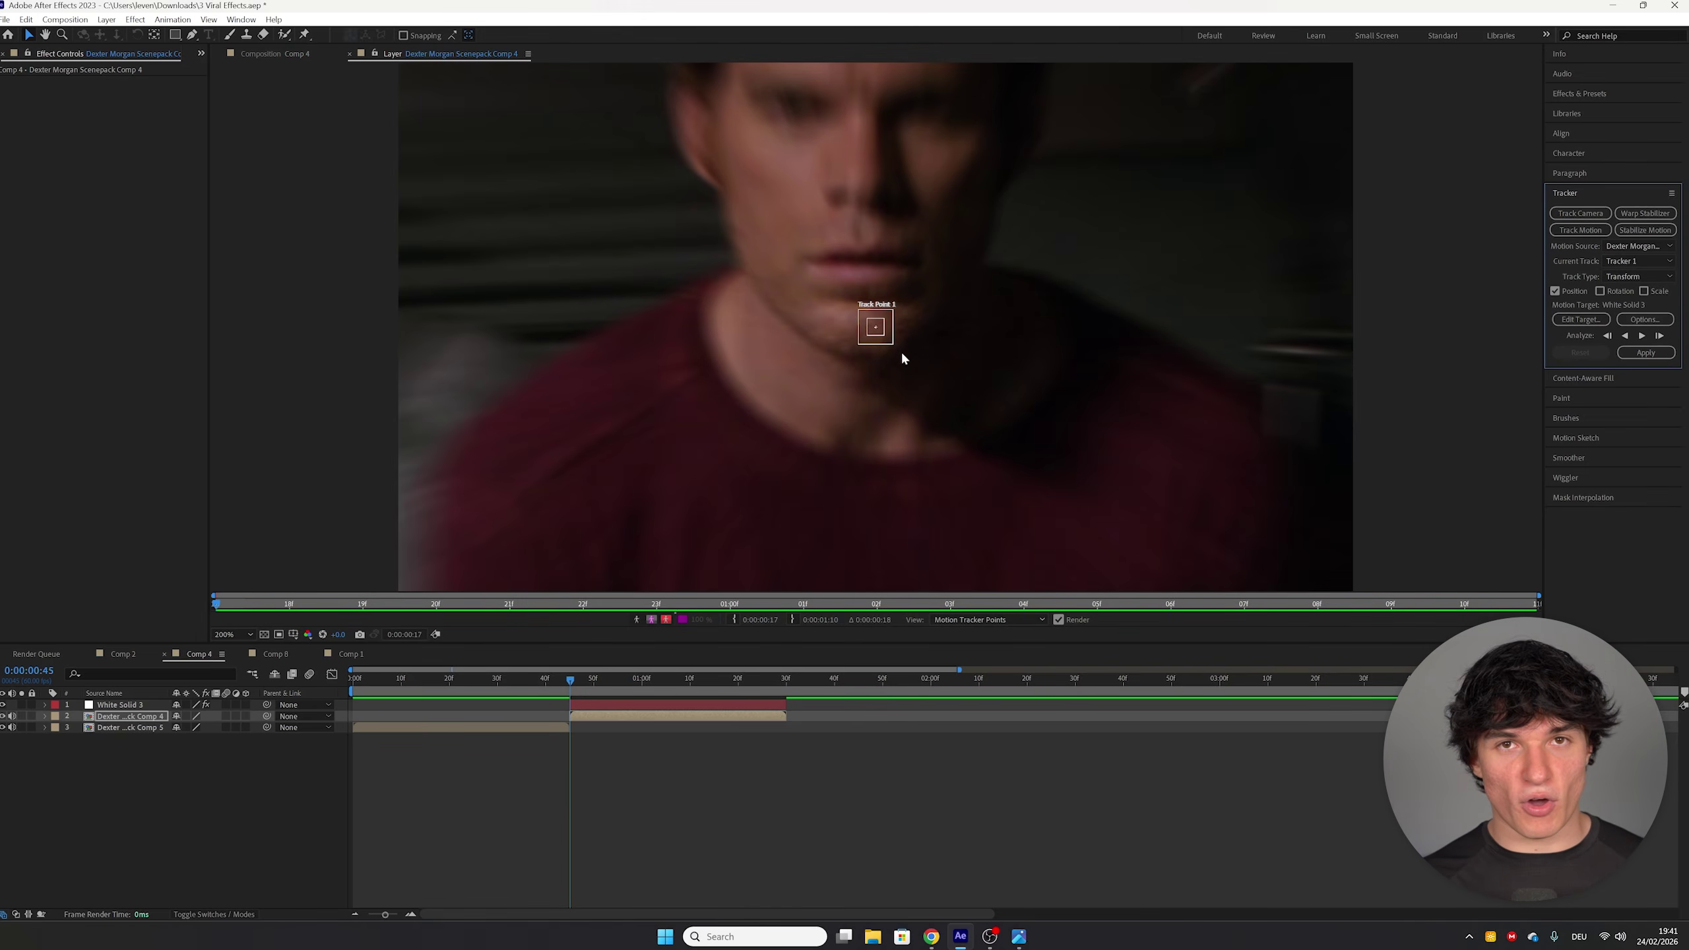
left_click_drag(893, 343, 809, 152)
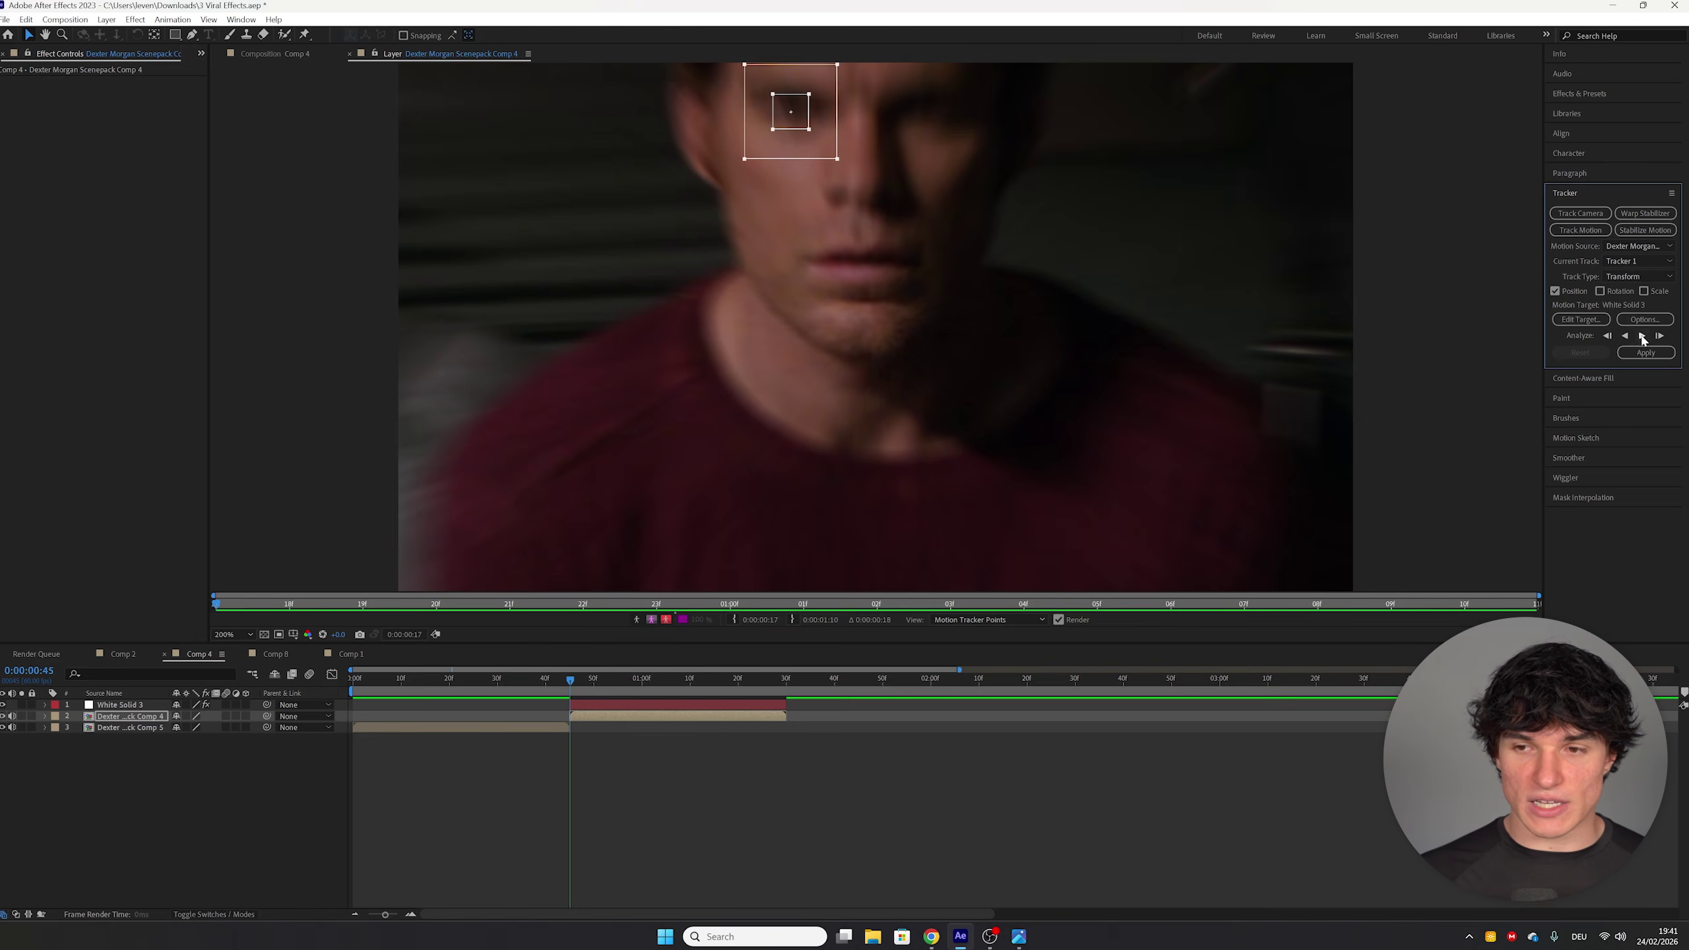
left_click(1640, 337)
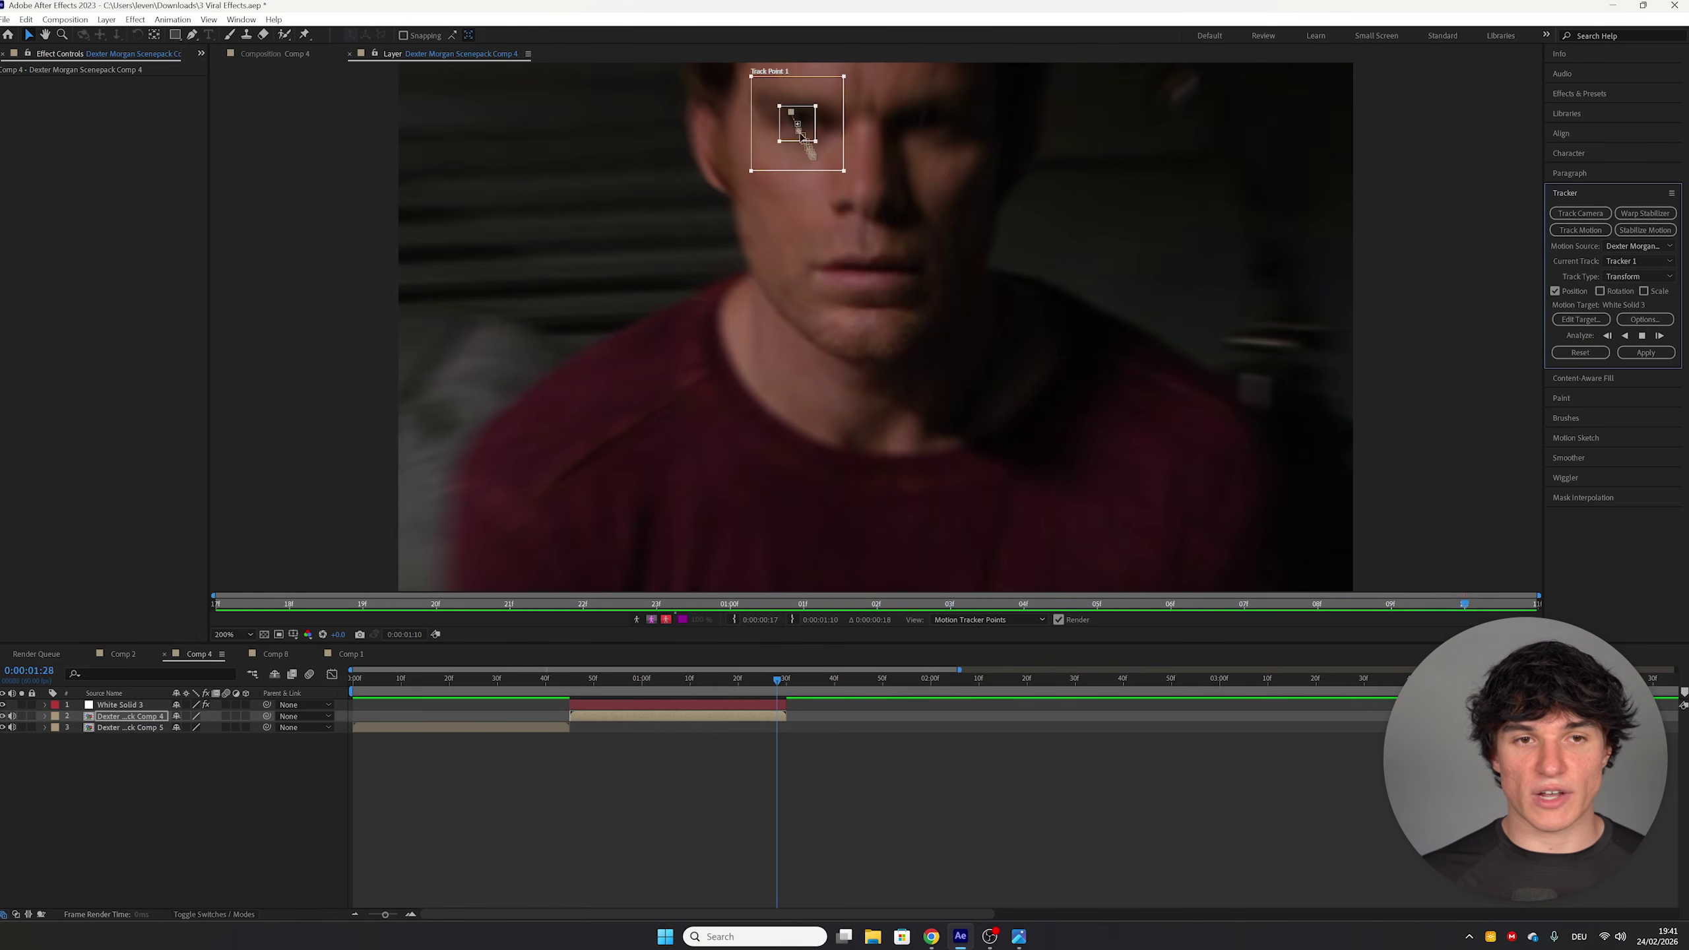
left_click_drag(844, 170, 881, 199)
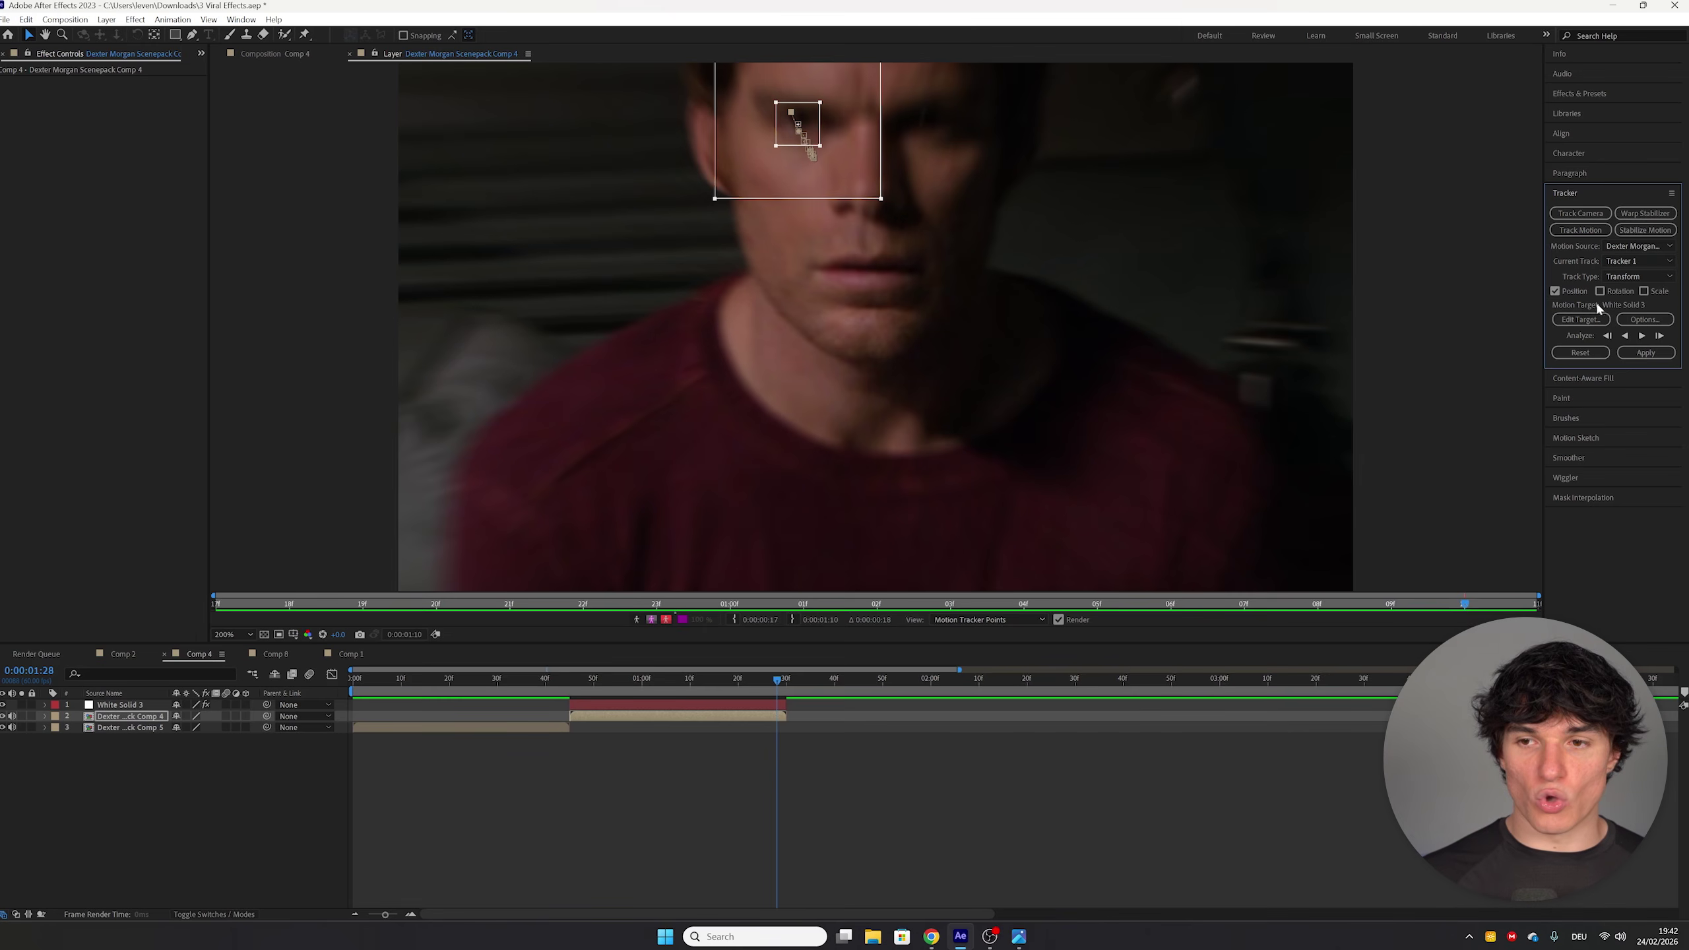
Step: Set White Solid 3 as the motion target and apply the tracked motion in X and Y
left_click(1582, 320)
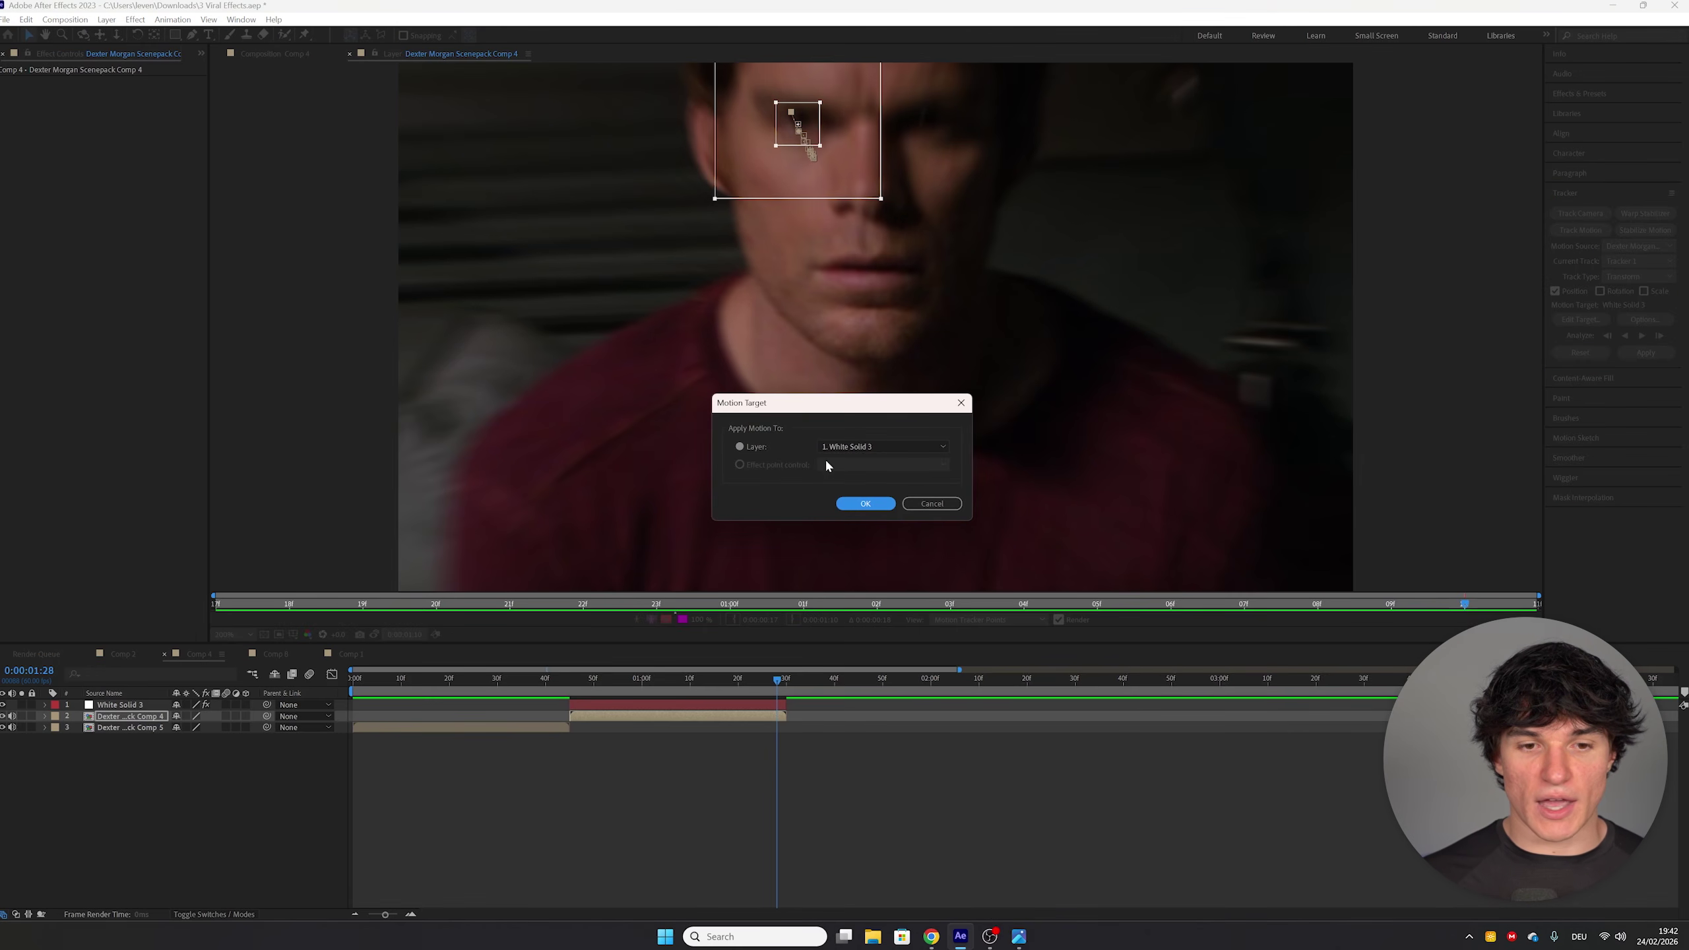
left_click(863, 448)
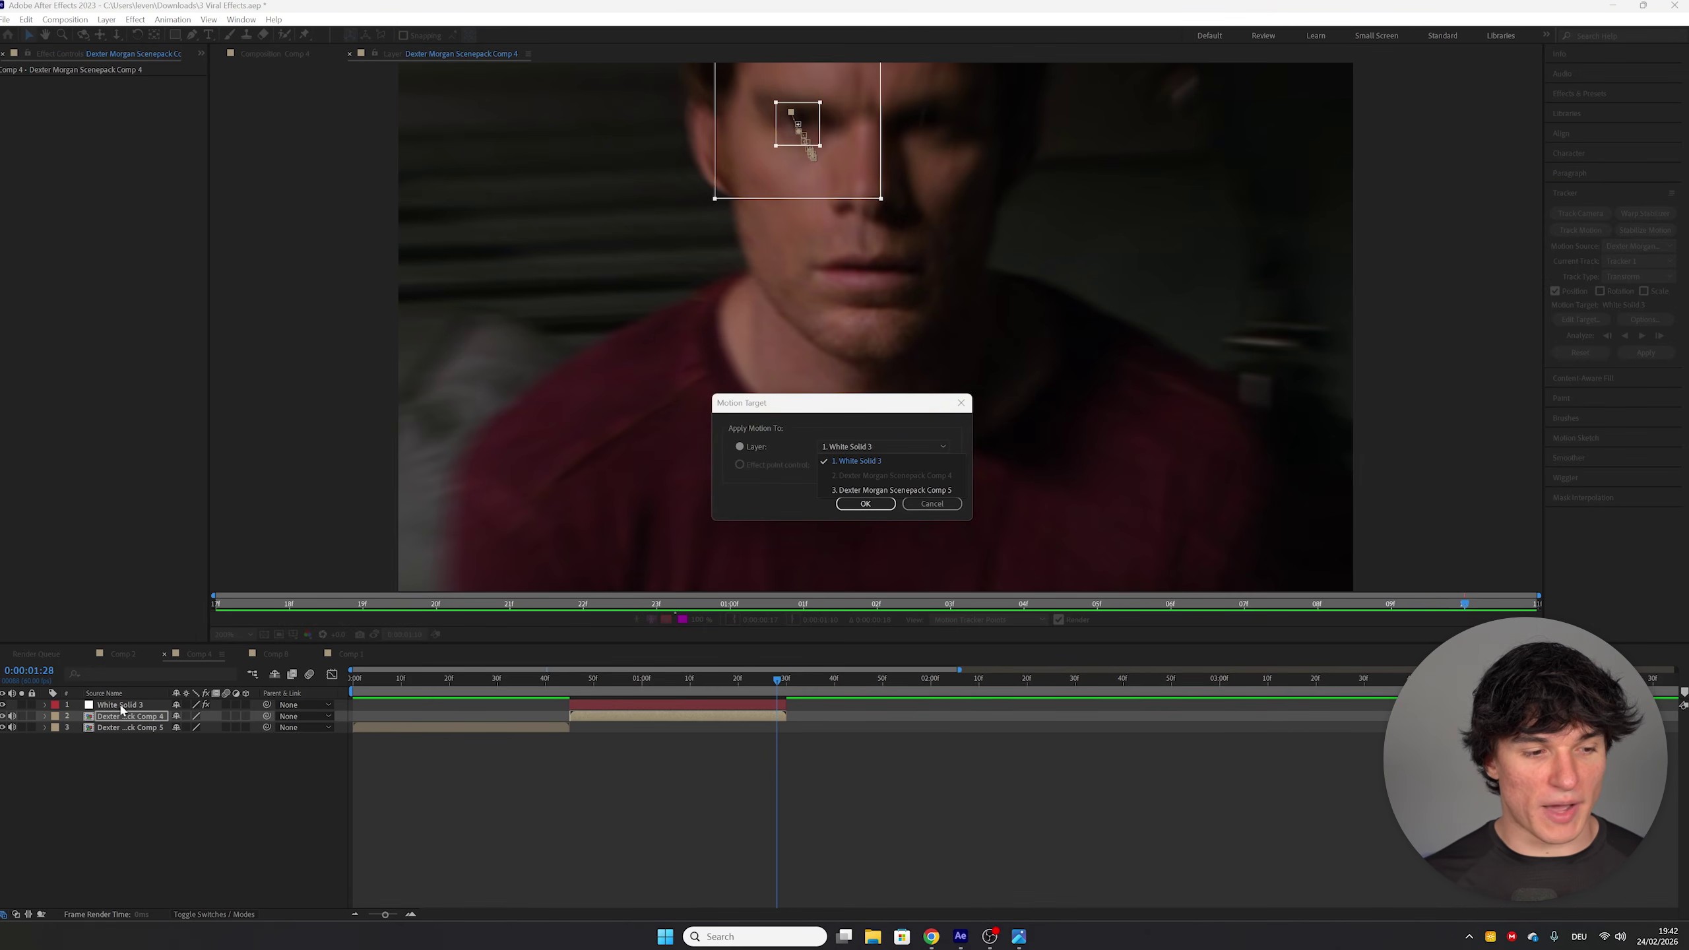
left_click(859, 460)
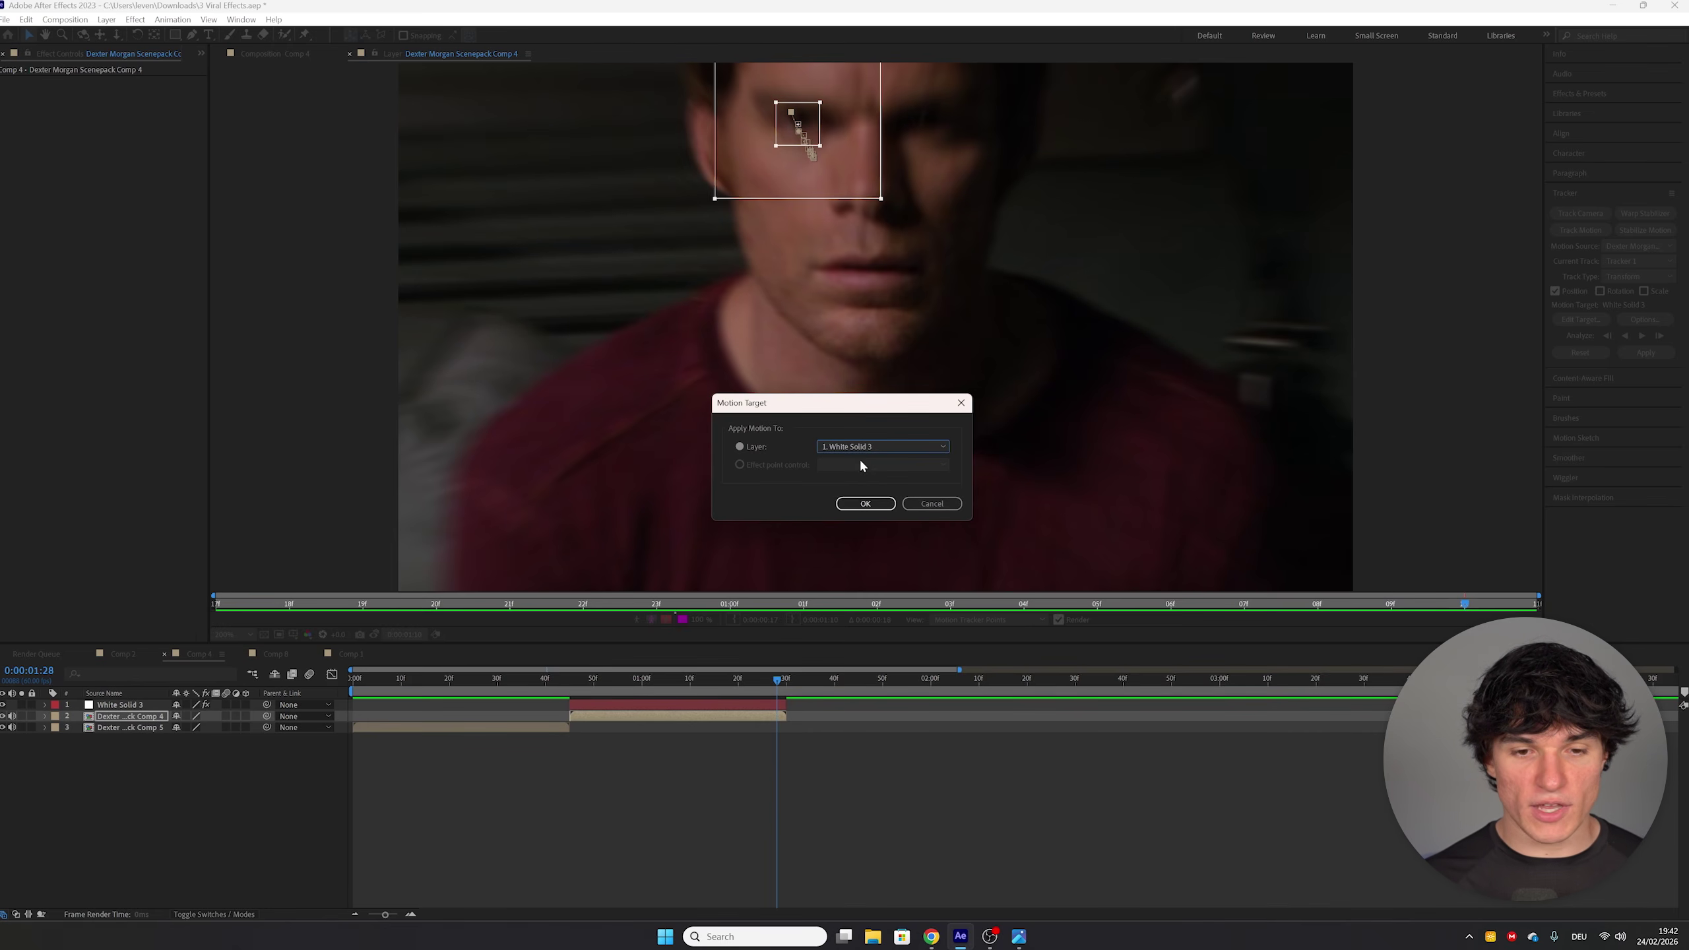
left_click(864, 503)
left_click(1645, 351)
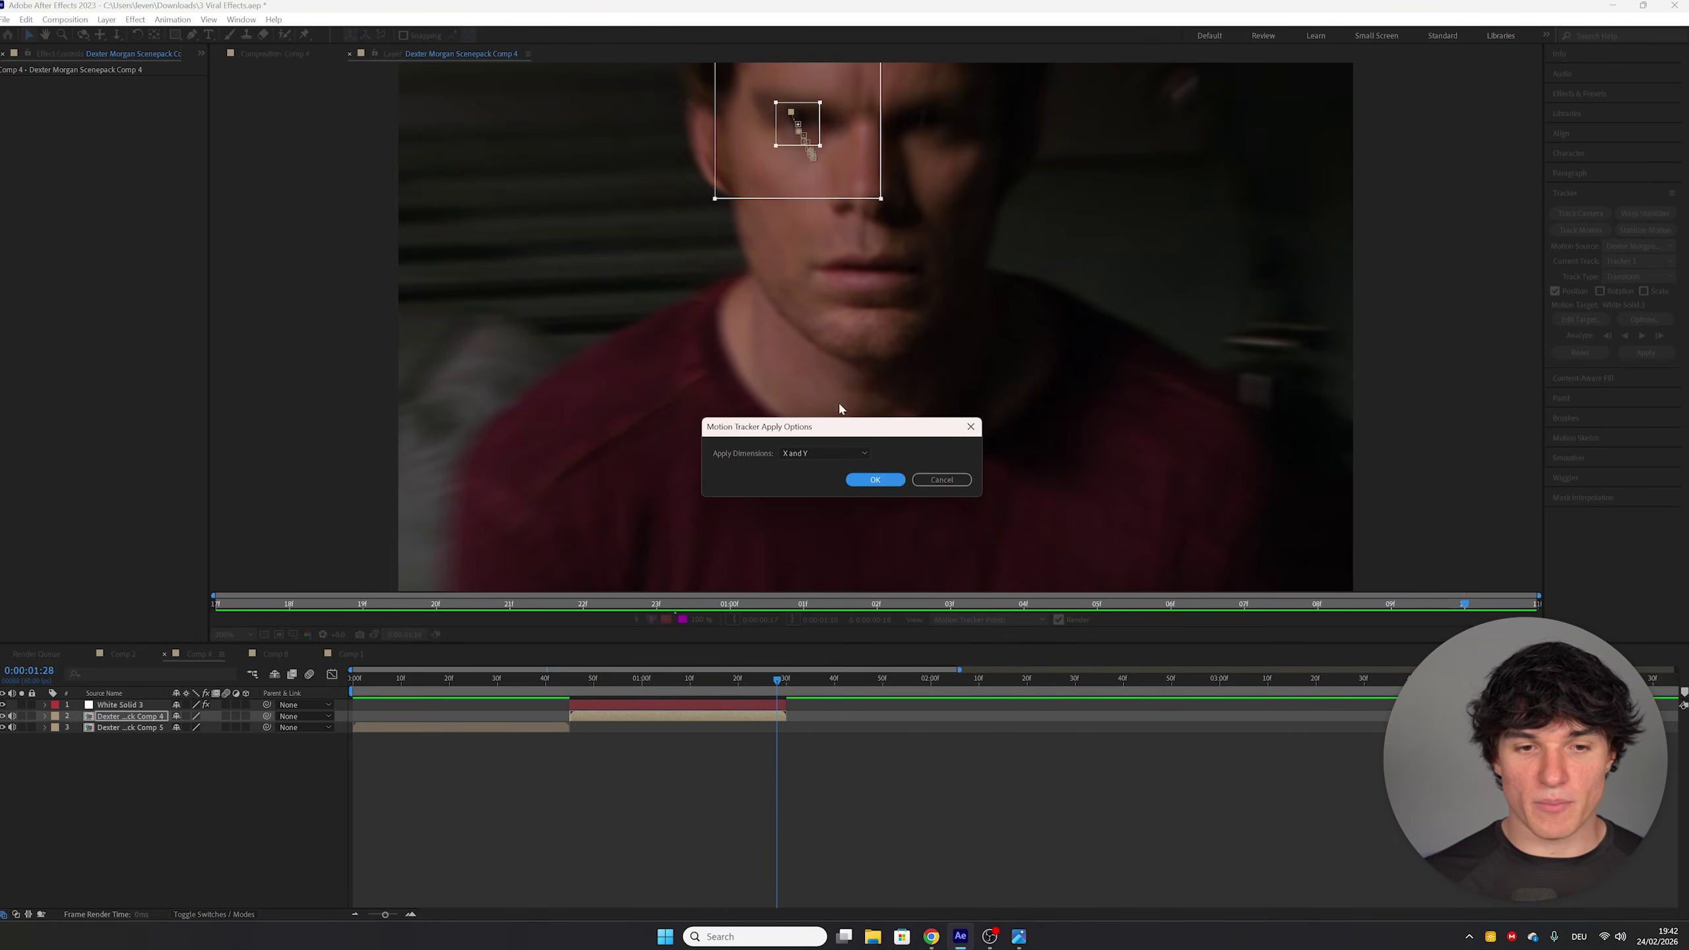
left_click(881, 479)
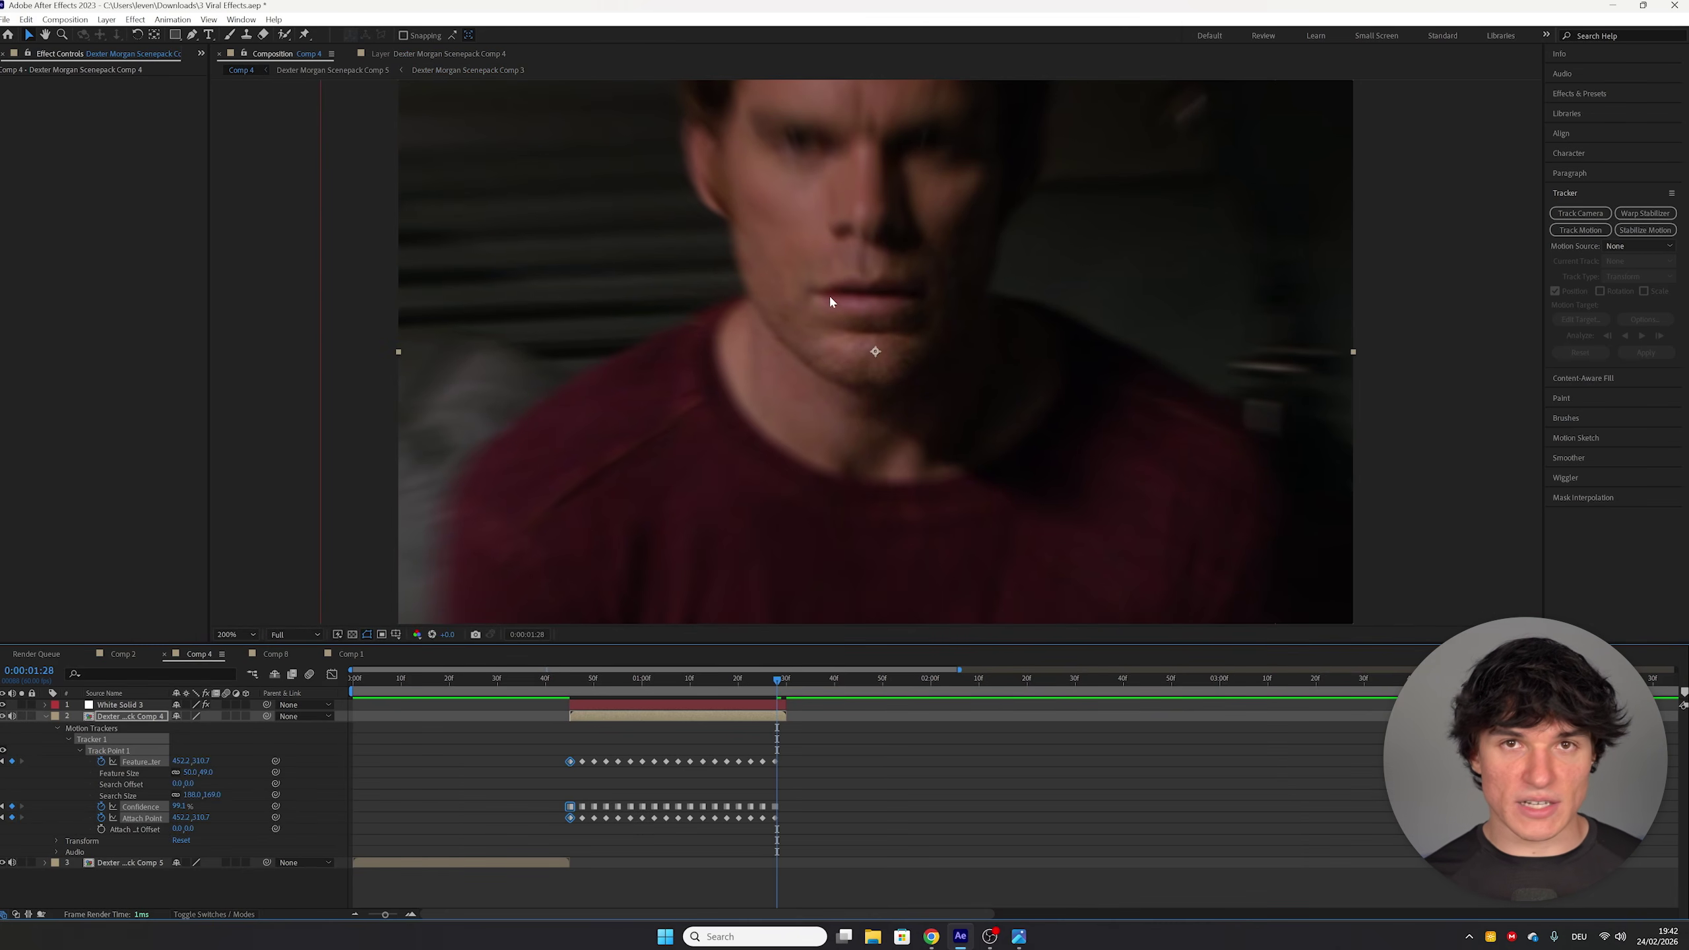
Step: Move the flare's position on the white solid back onto the eye on the left of the image, at about 543, 536
key("comma")
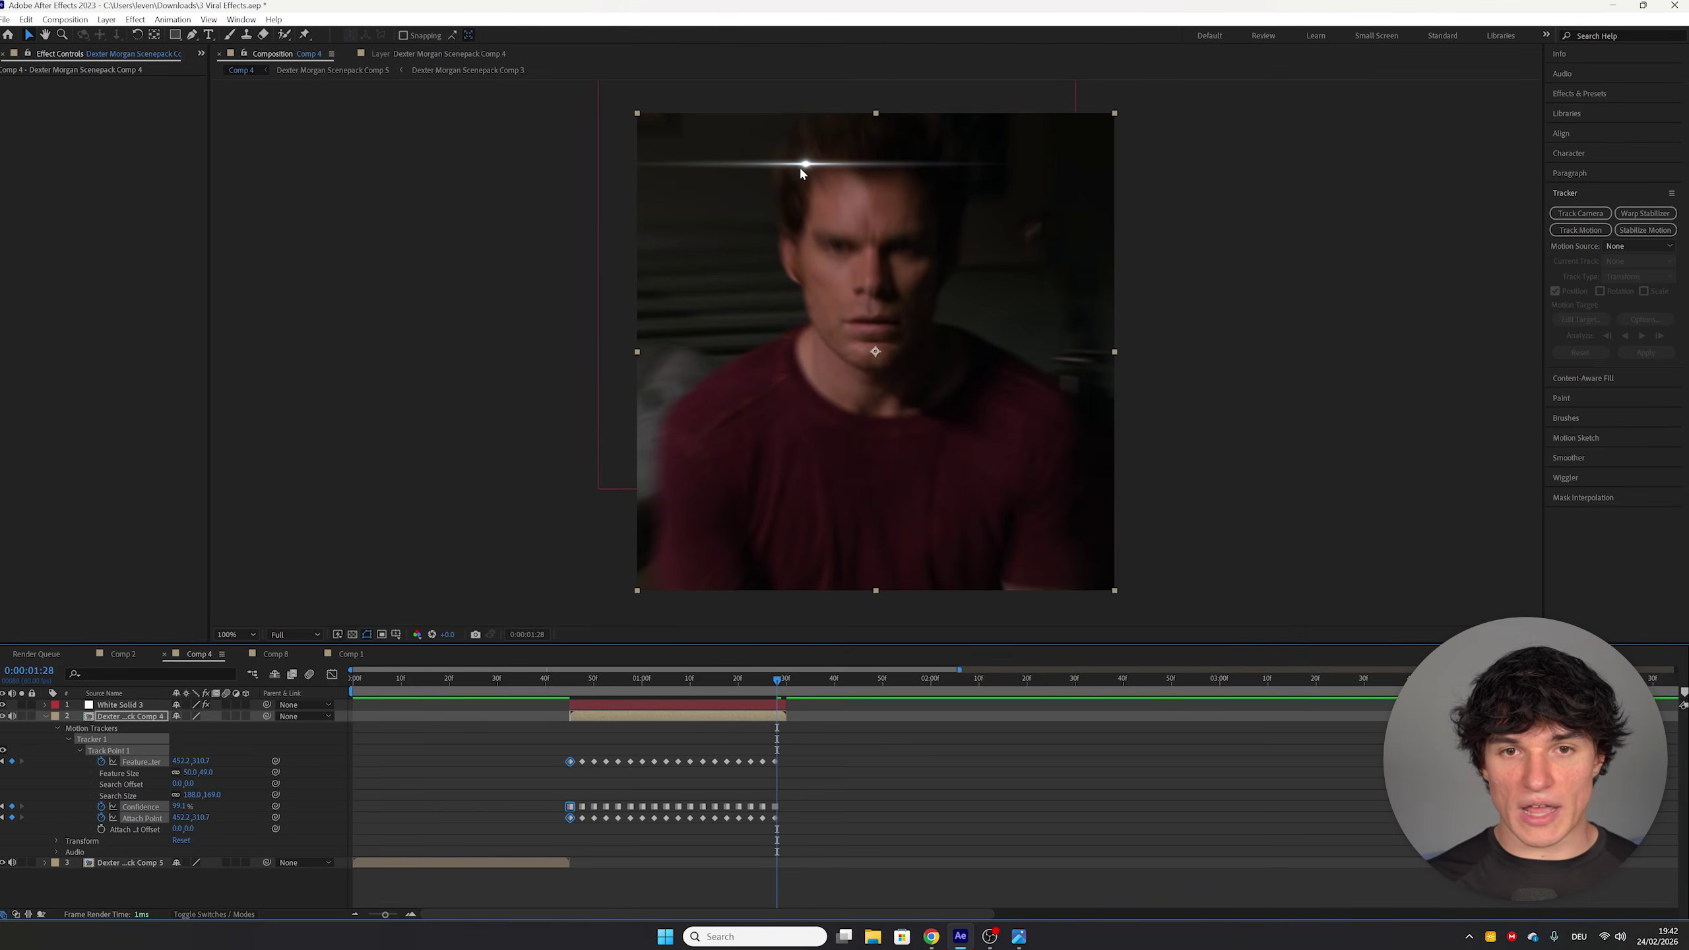
key("u")
key("u")
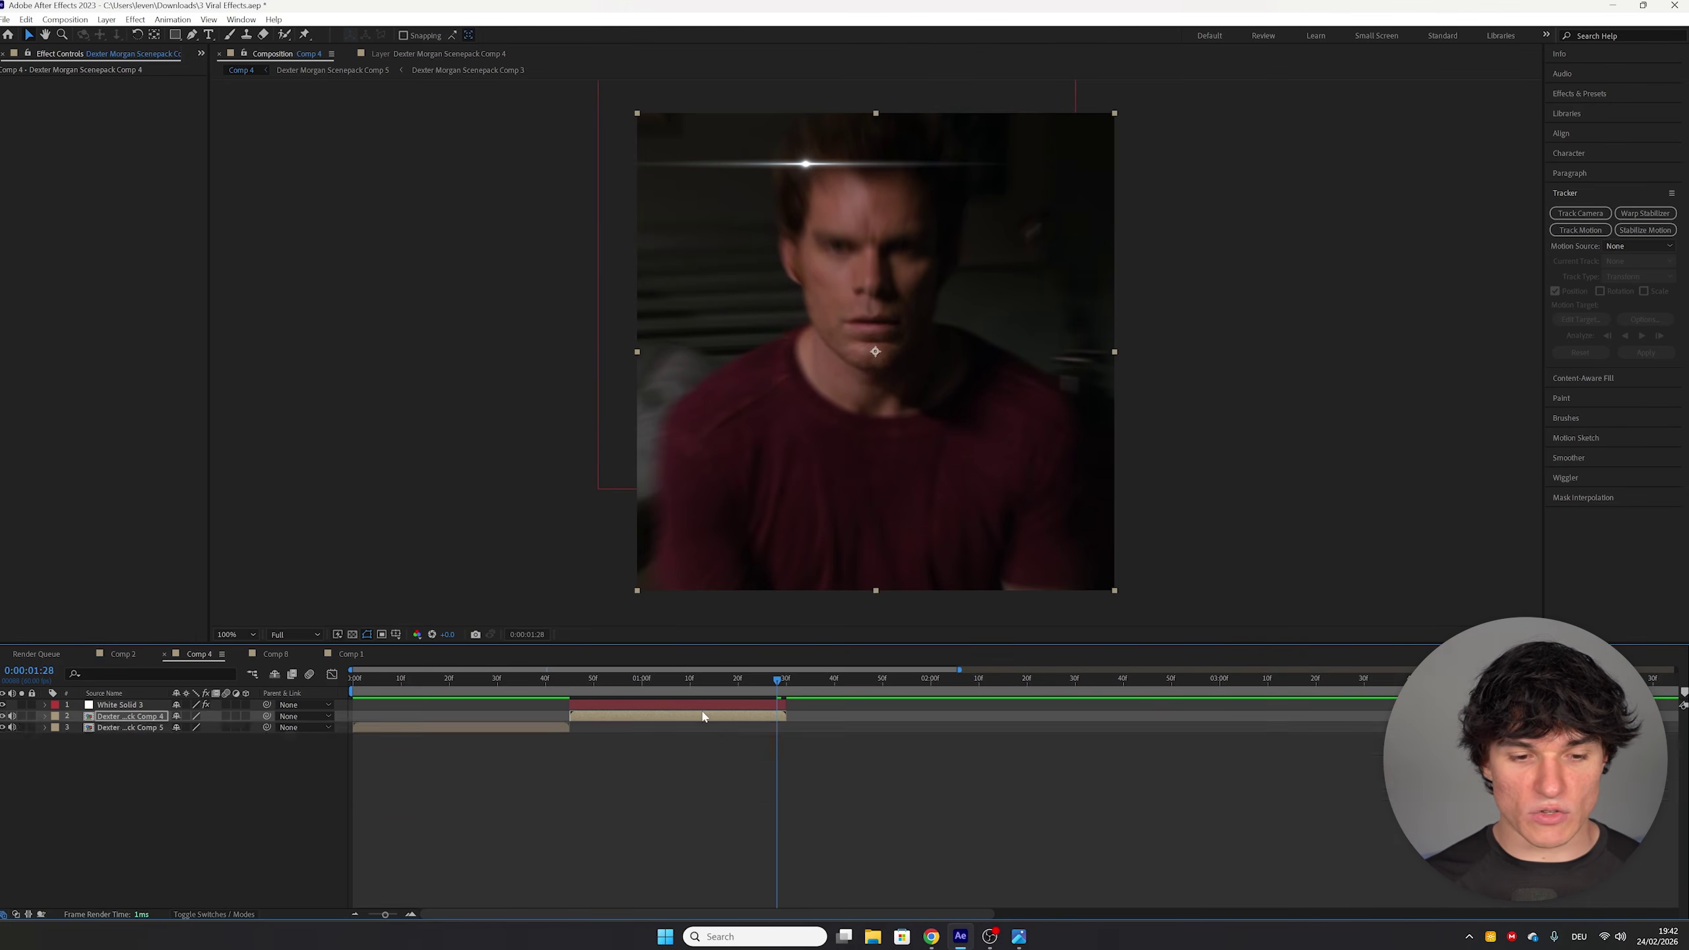
left_click(702, 703)
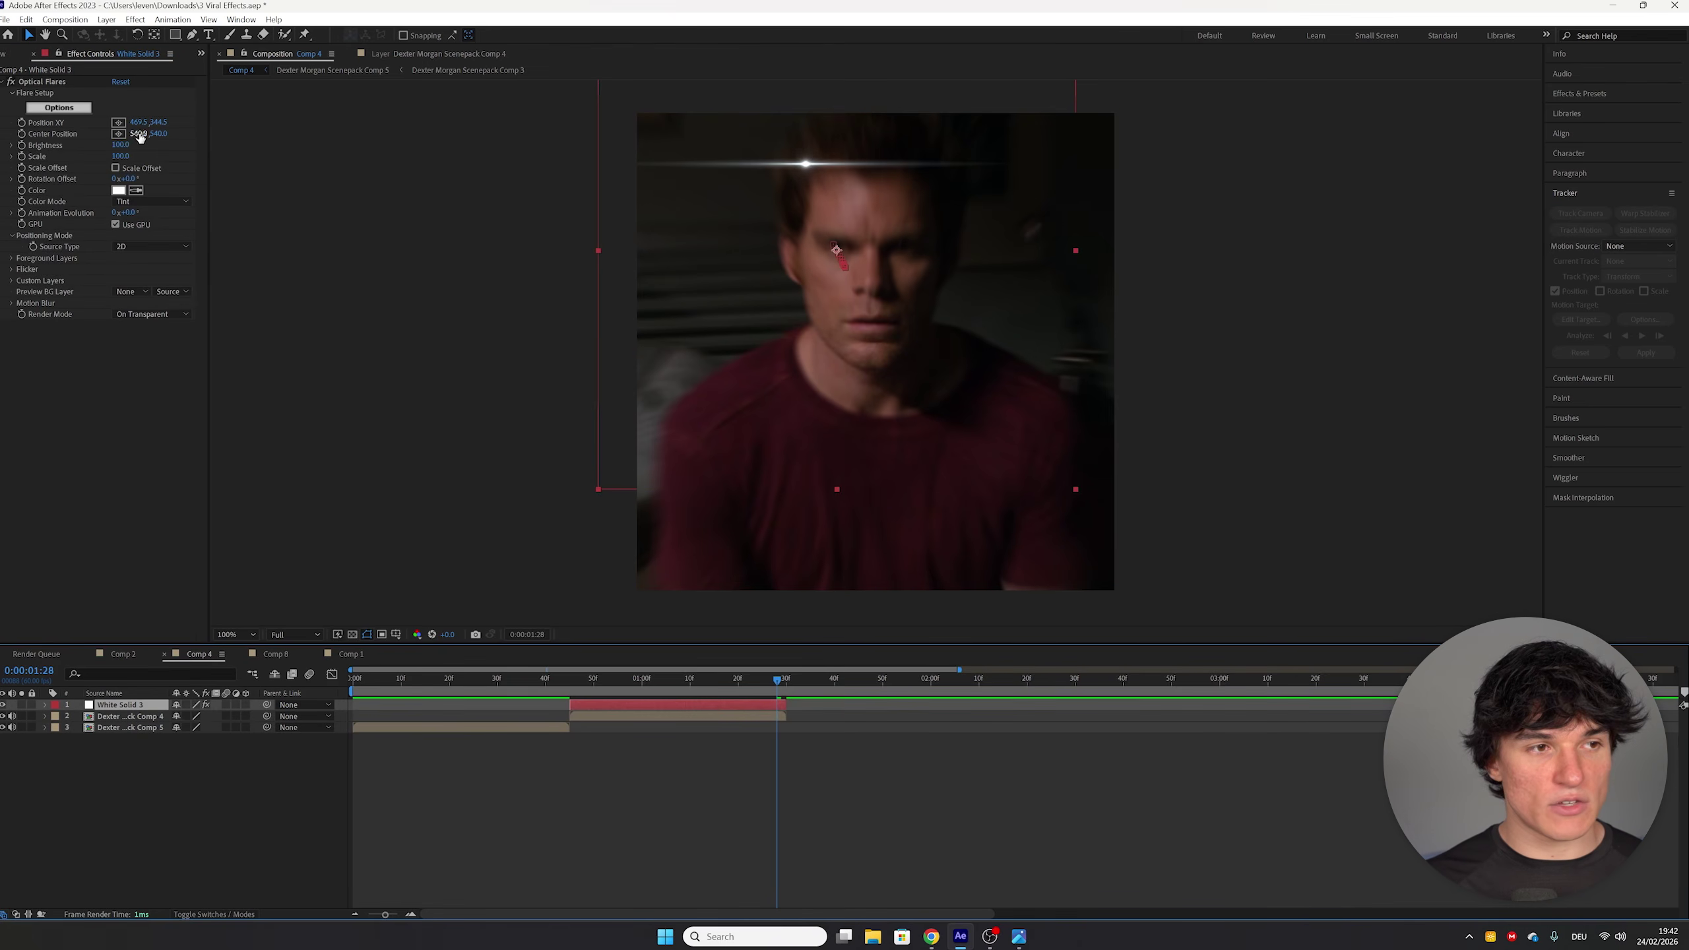
key("period")
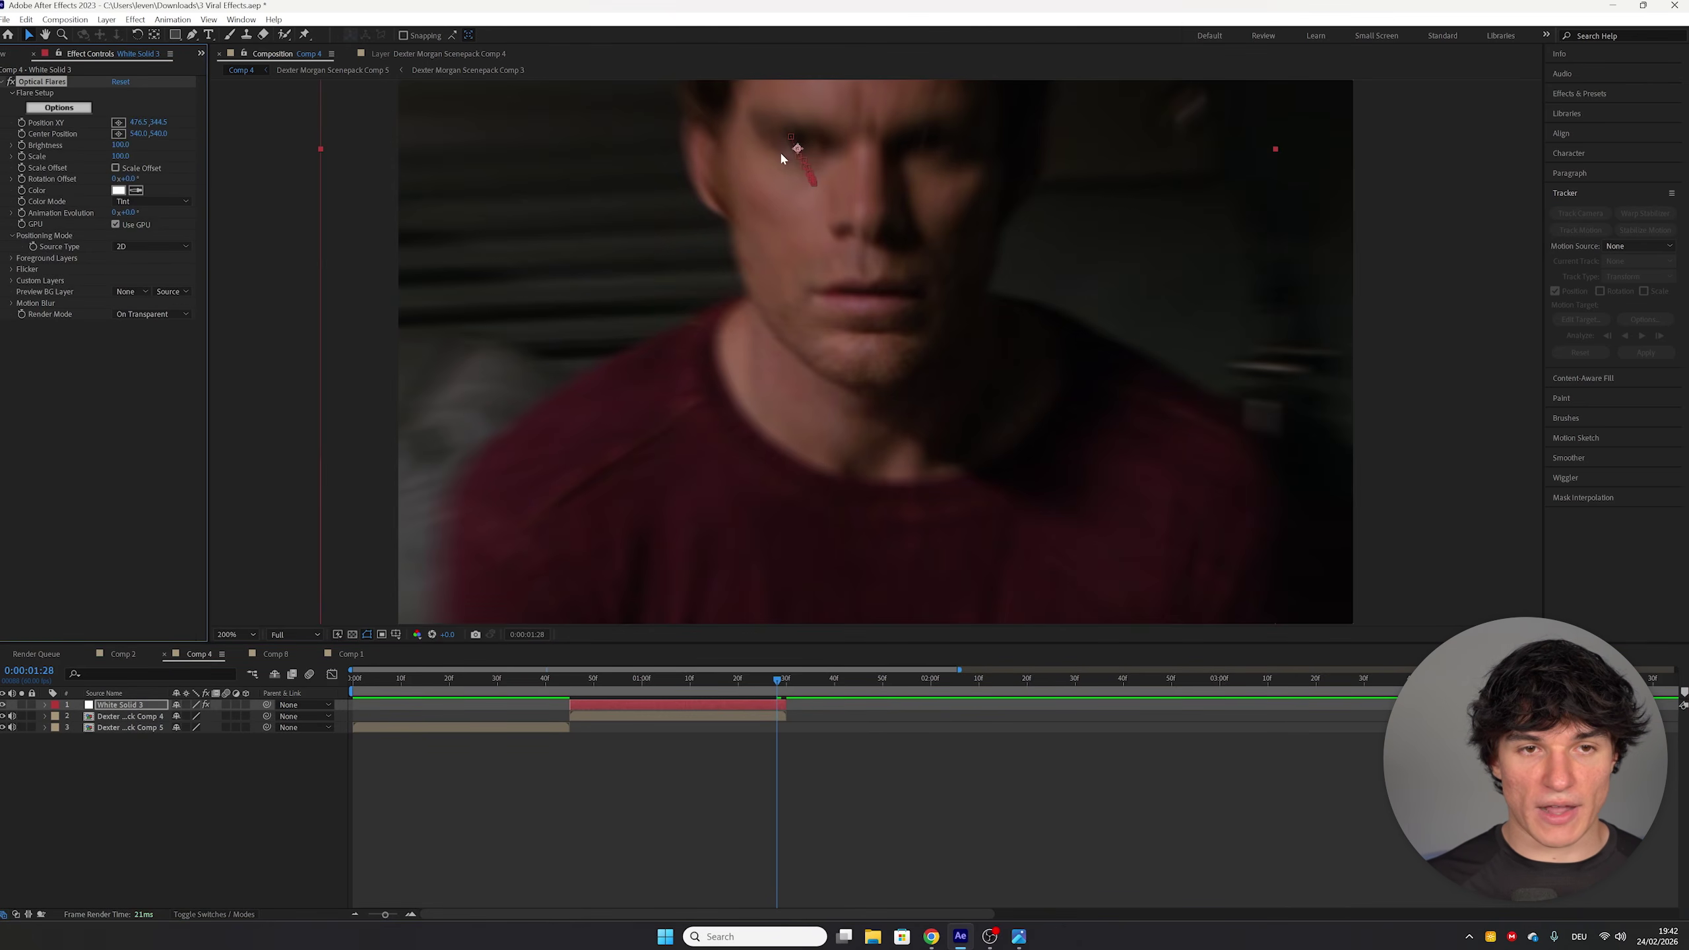
scroll(765, 173, "up", 3)
left_click_drag(762, 166, 818, 338)
left_click_drag(776, 679, 731, 710)
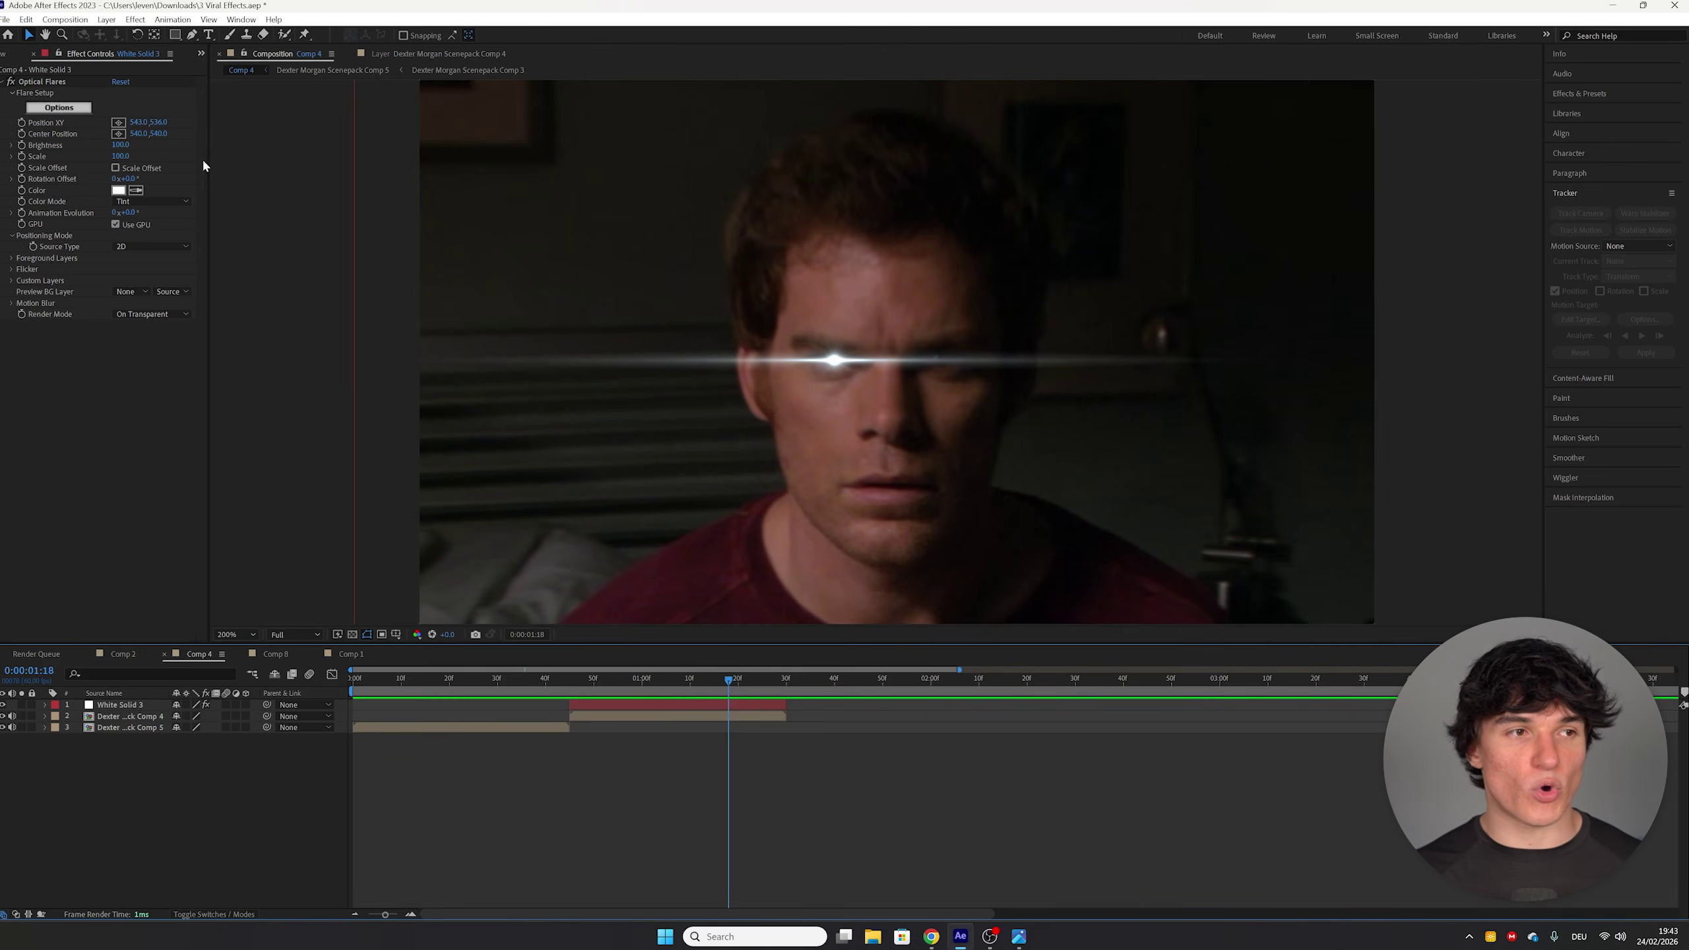
Step: Keyframe the Optical Flares Scale at 0 on the second clip's first frame, 0:00:00:45, and reveal the layer's keyframes
left_click(58, 81)
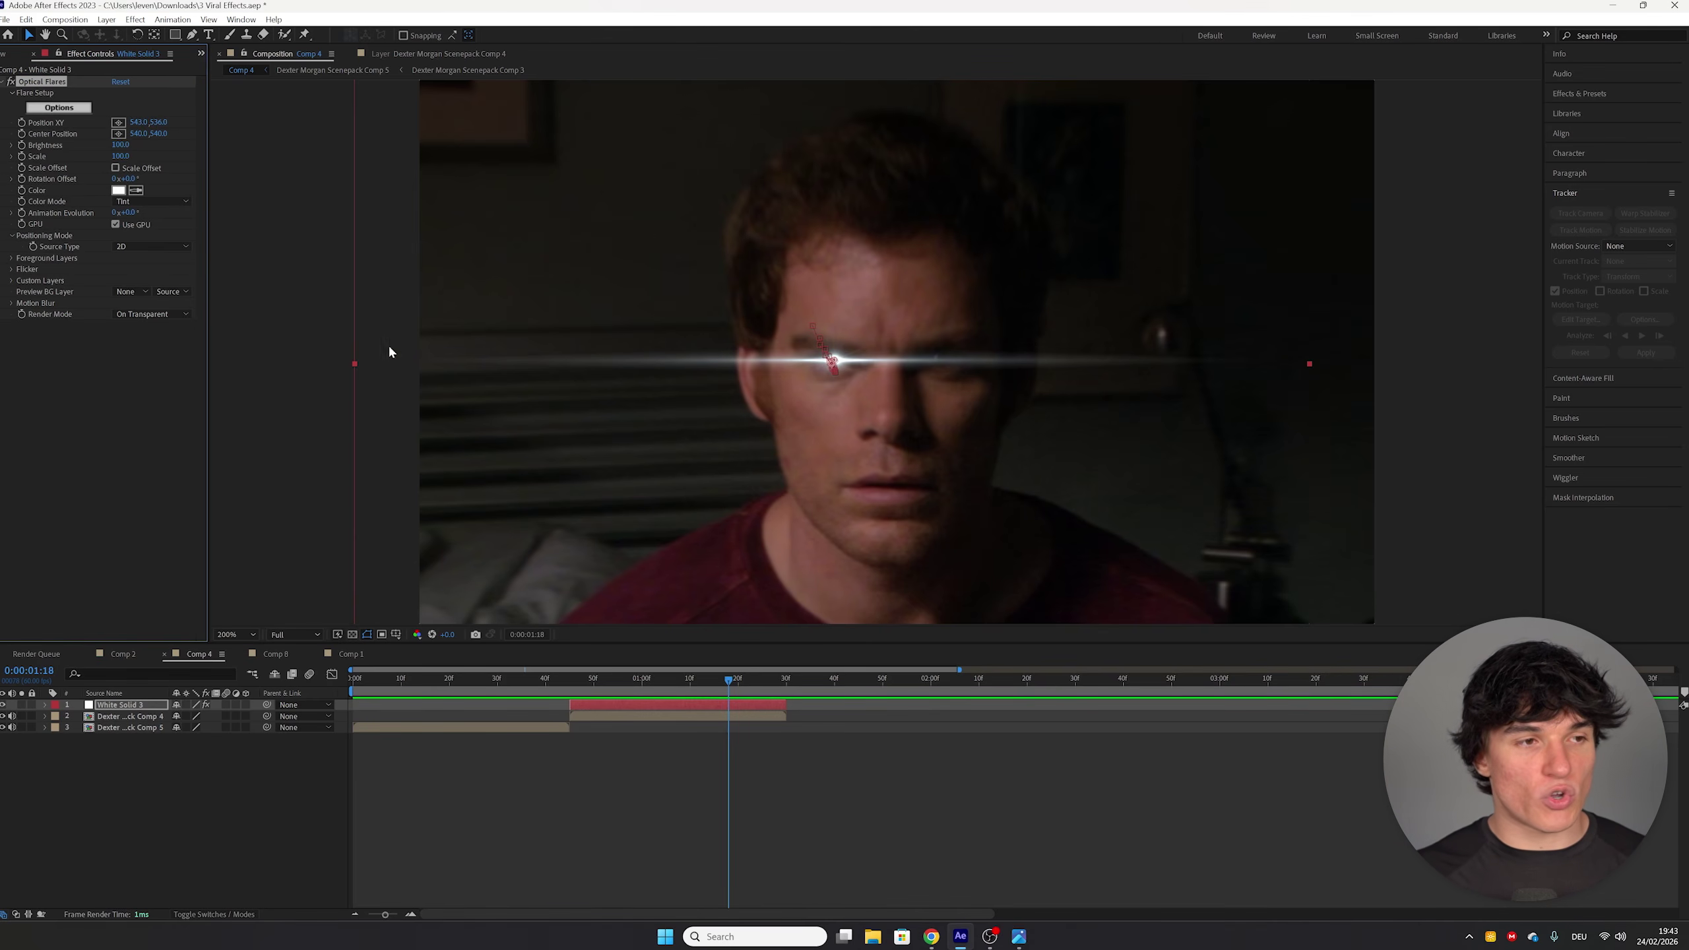
left_click(571, 676)
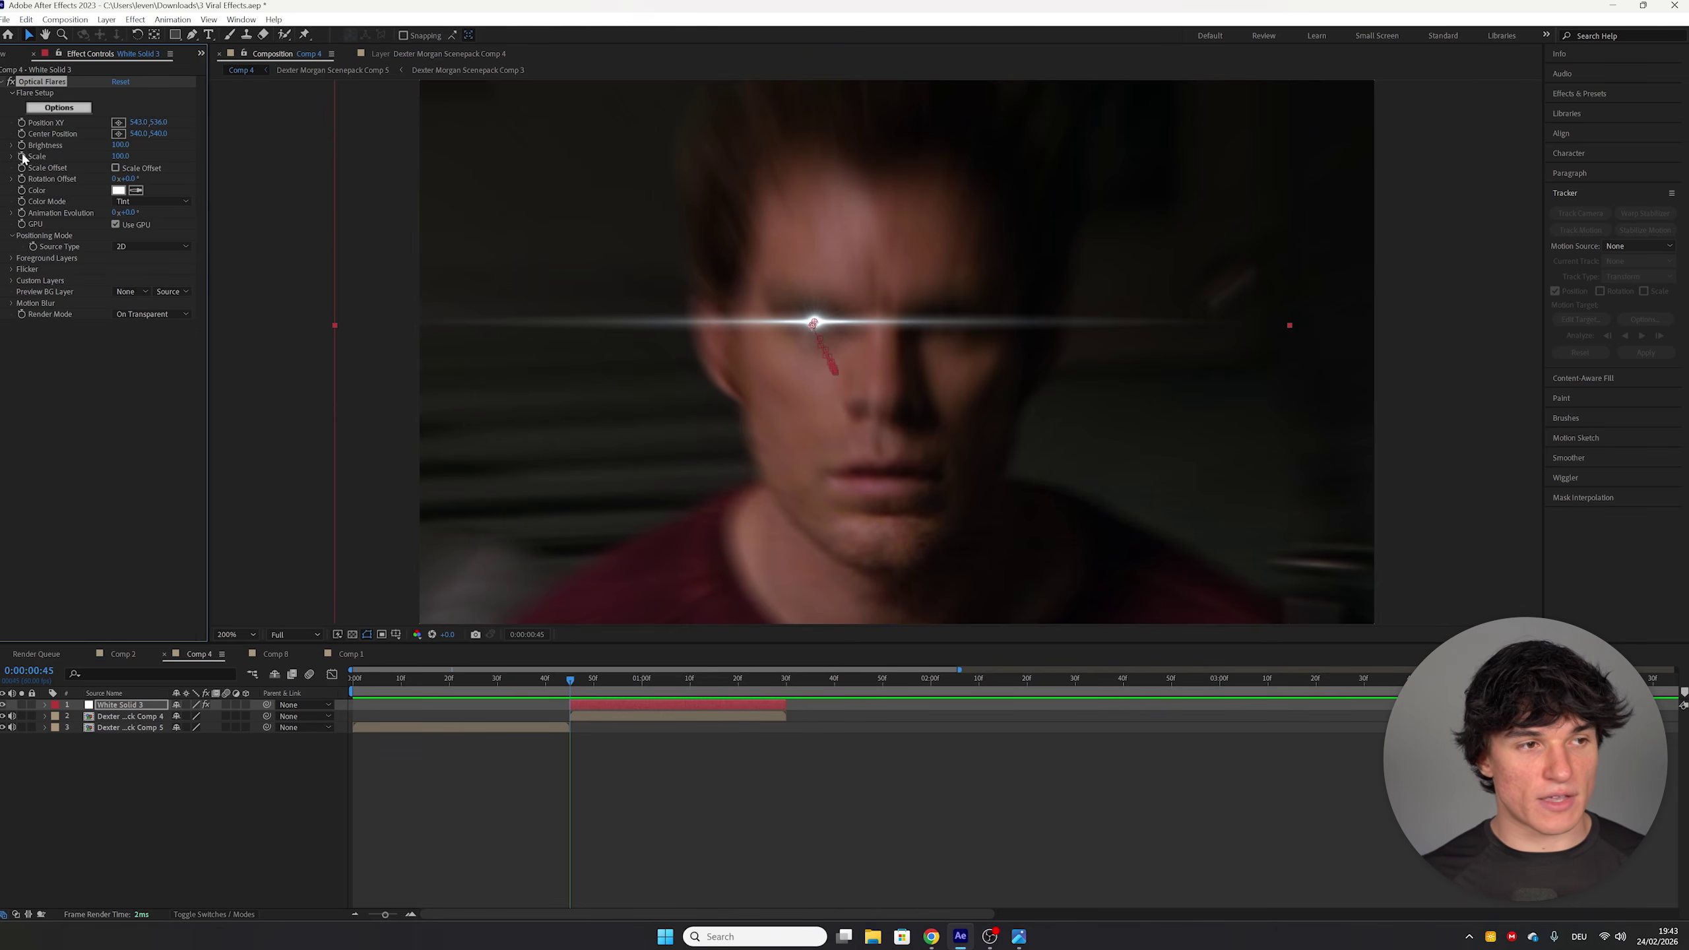
left_click(120, 156)
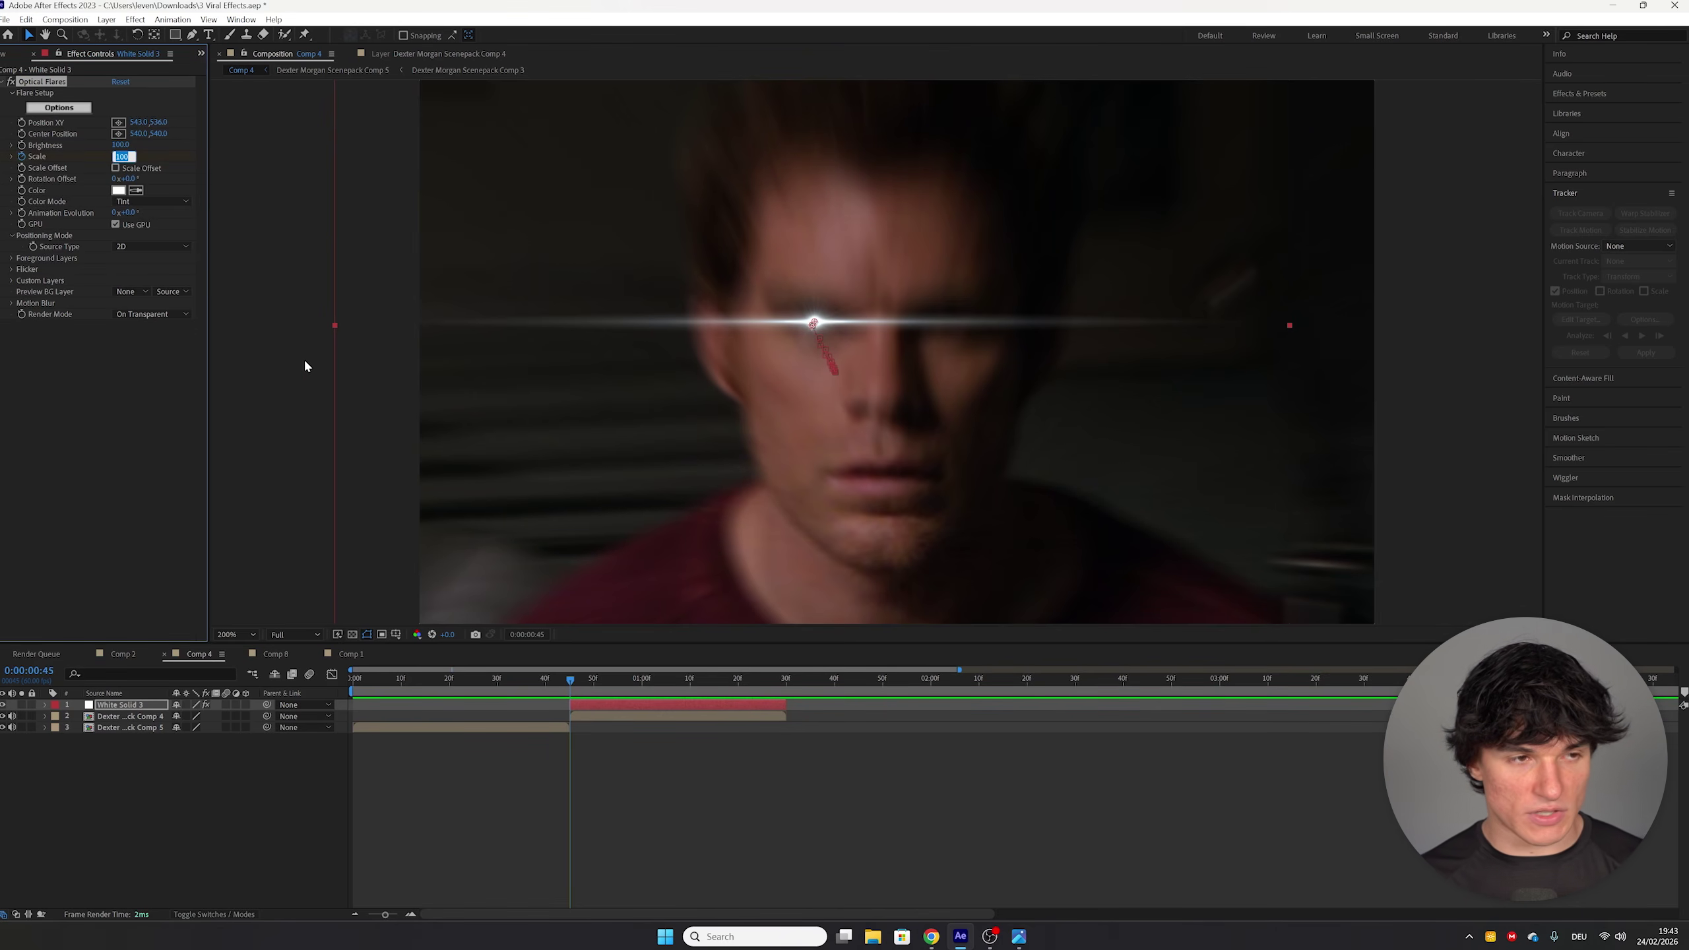
type("0")
key("Return")
key("u")
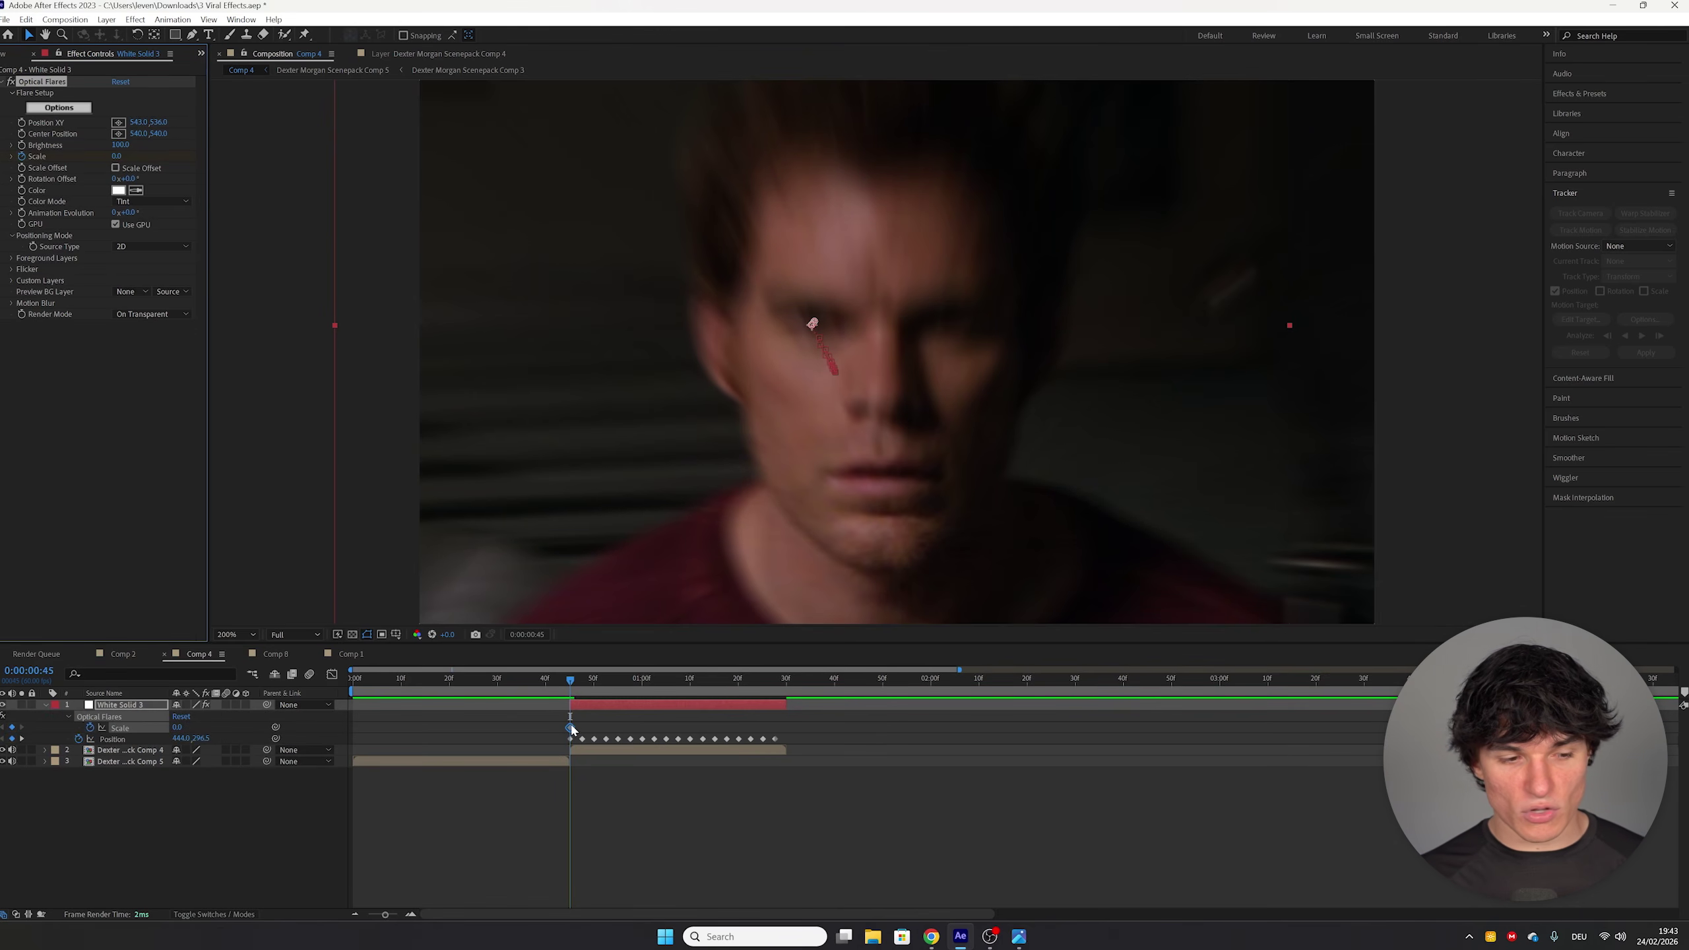
Step: Add an Optical Flares Scale keyframe of 100 near the middle of the clip, at 0:00:01:08
left_click_drag(671, 689, 679, 695)
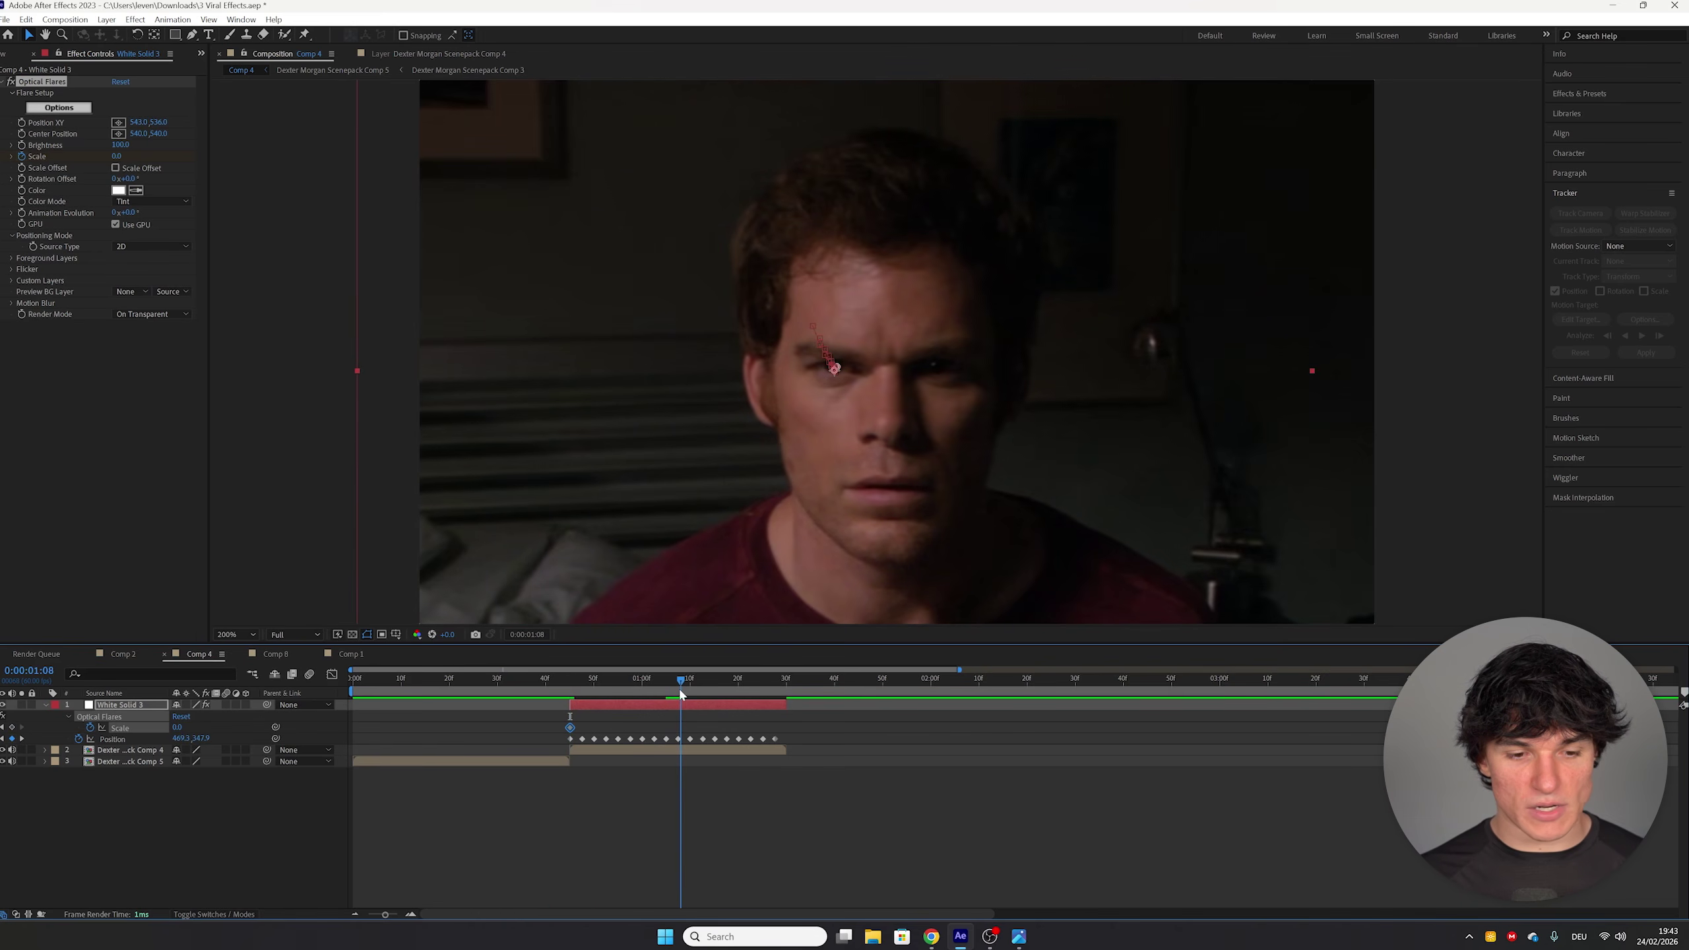
left_click(120, 156)
type("10")
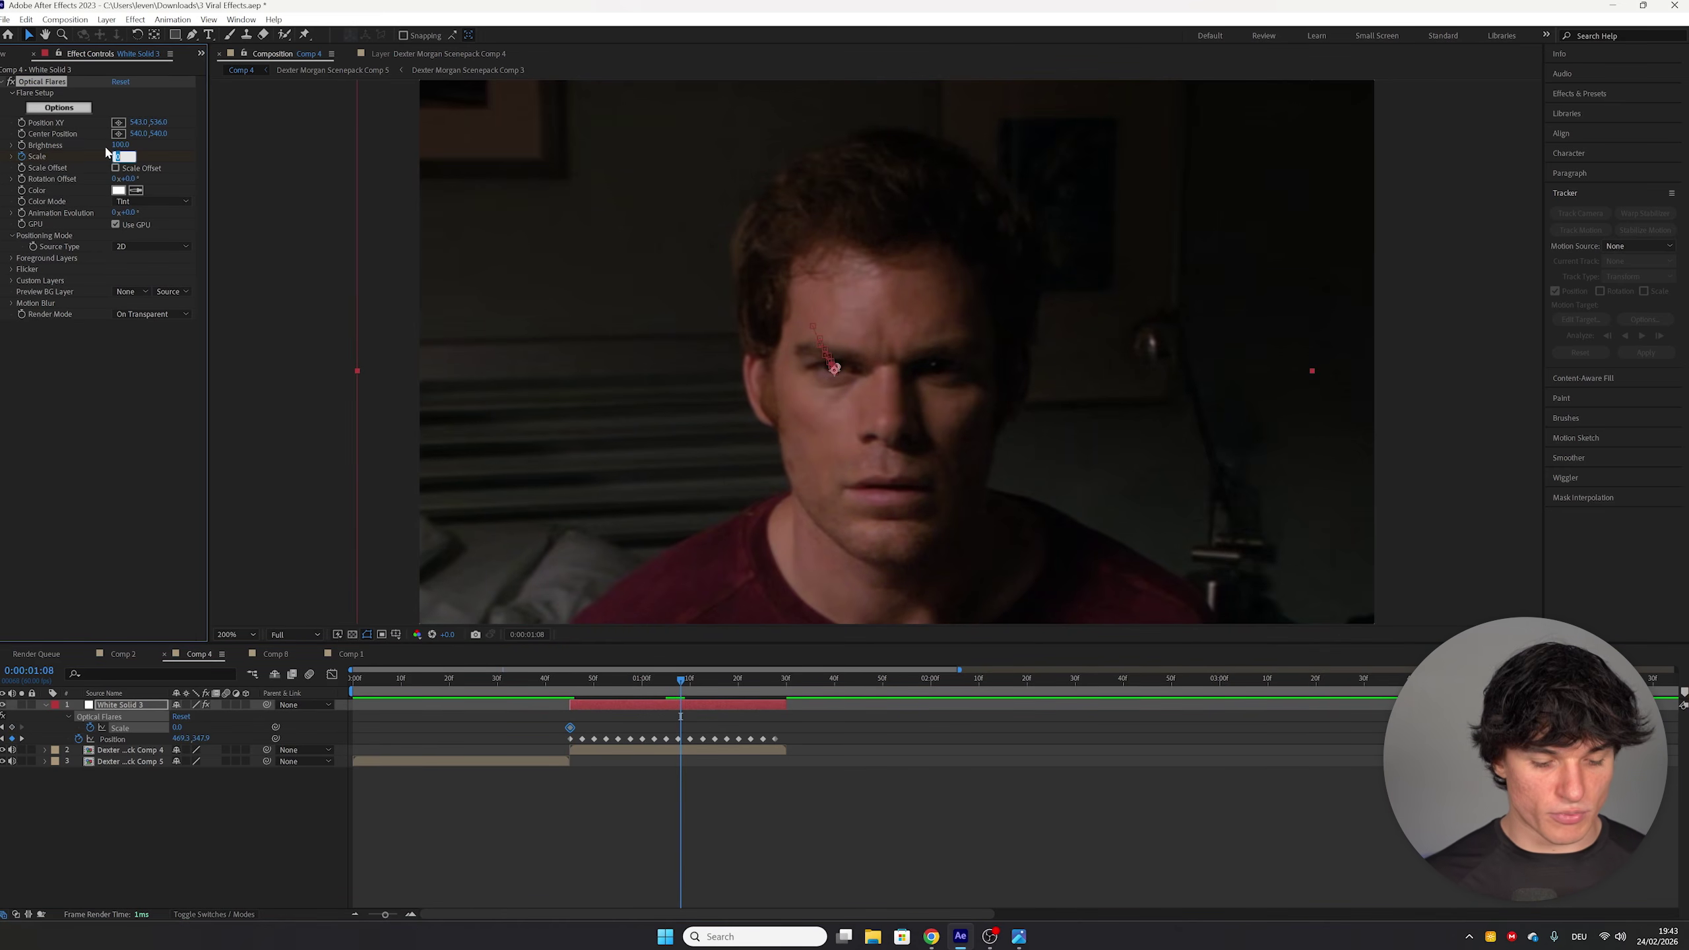
type("0")
key("Return")
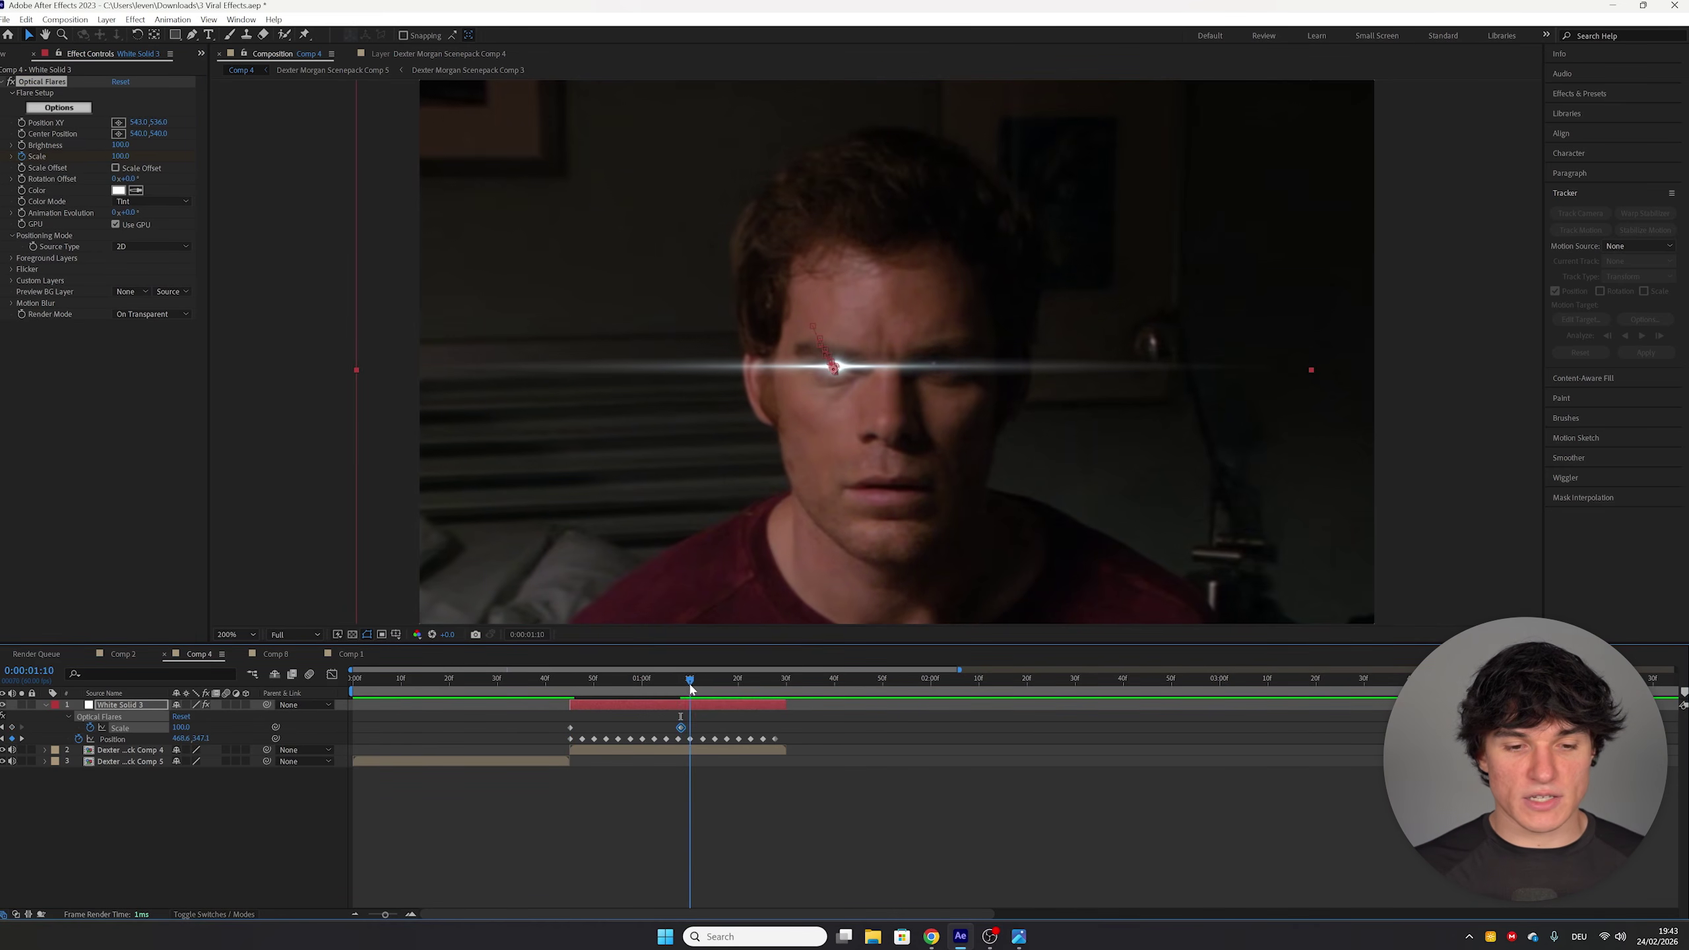
Step: Add an Optical Flares Scale keyframe of 0 at the end of the clip, 0:00:01:30
left_click(769, 690)
left_click_drag(769, 689, 784, 686)
left_click(120, 156)
type("30.4")
key("Return")
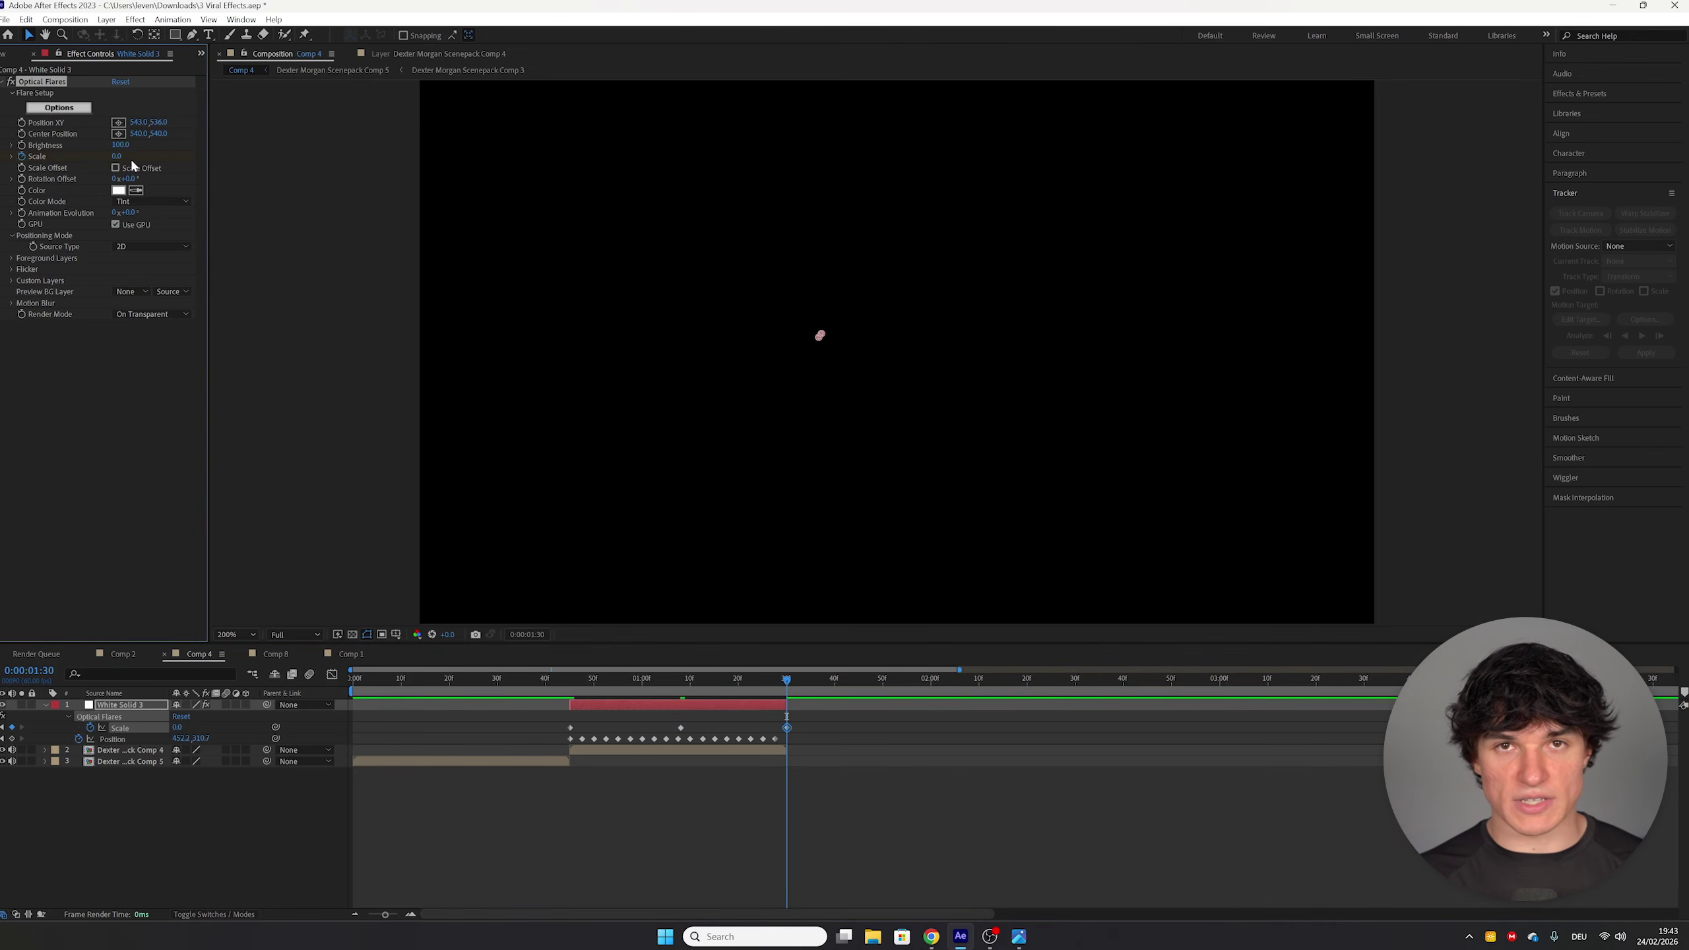
Step: Apply Easy Ease to all three of the flare's Scale keyframes
left_click(603, 681)
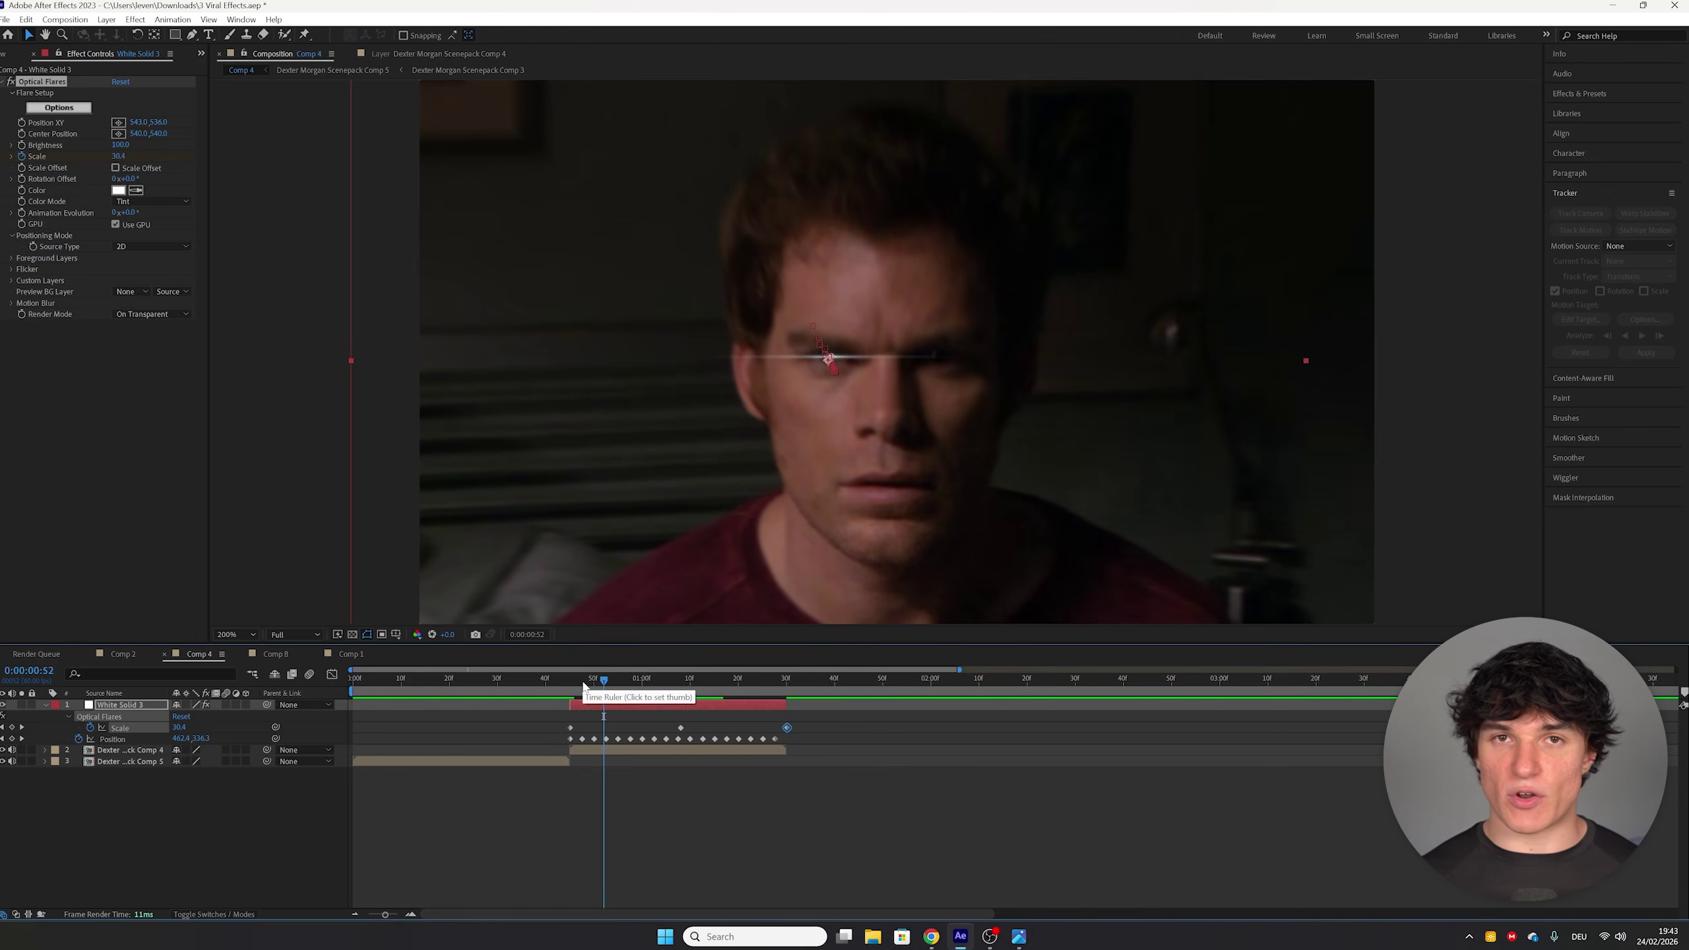
left_click_drag(803, 719, 565, 731)
right_click(570, 727)
mouse_move(598, 718)
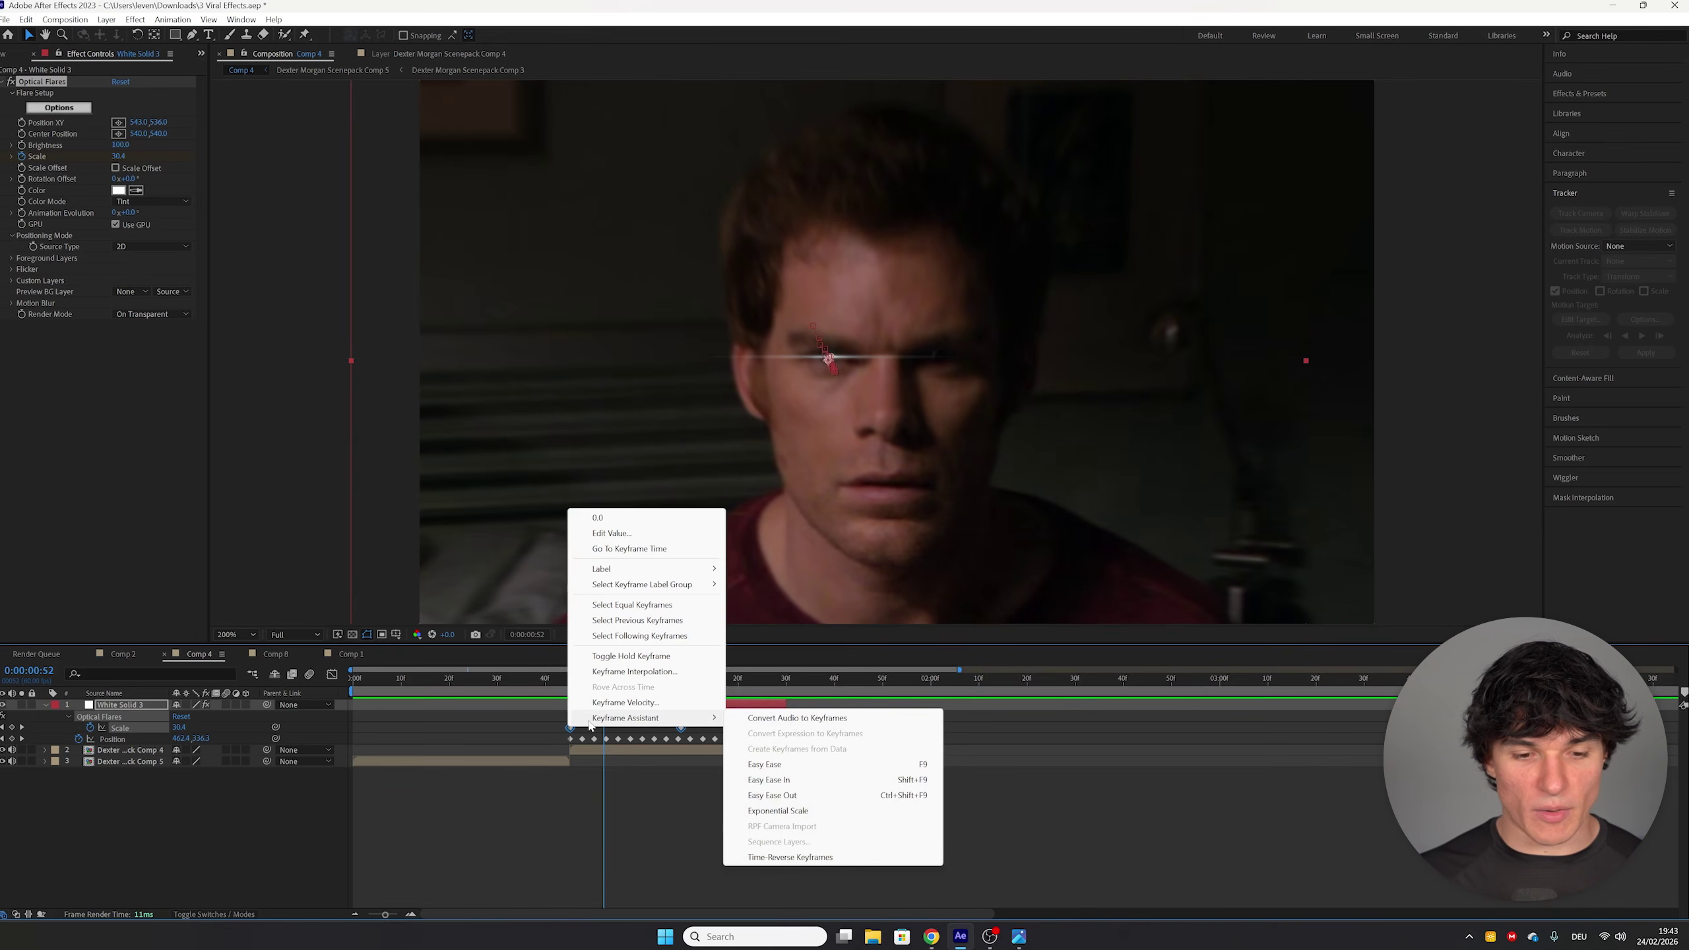
left_click(764, 765)
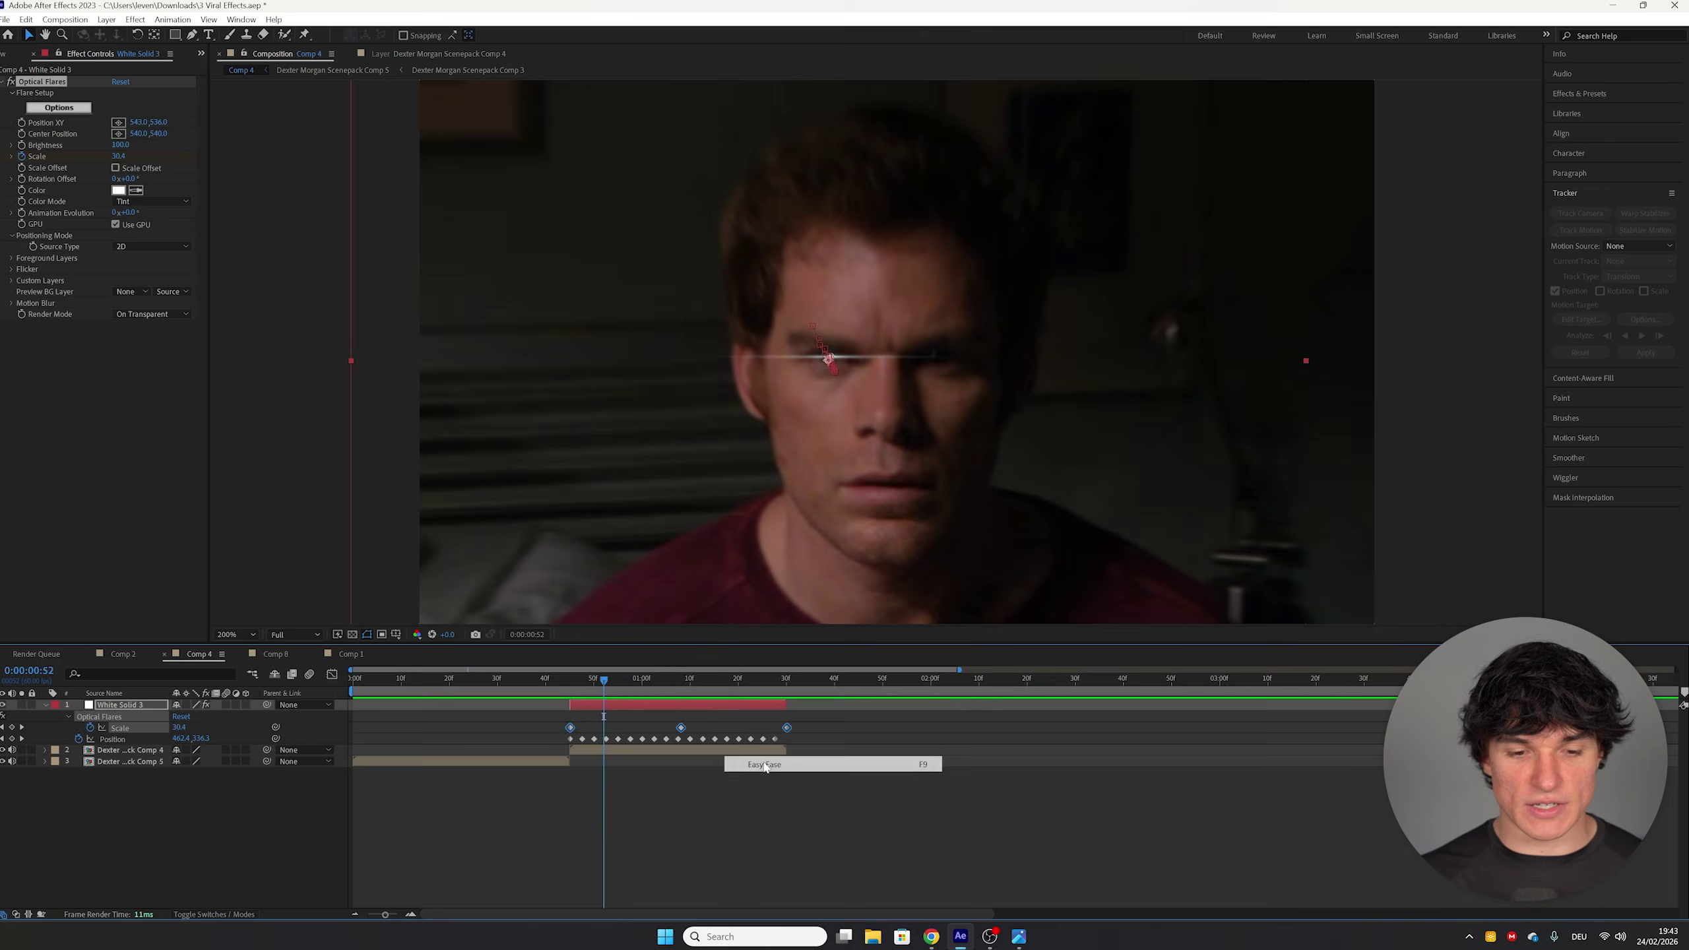
Step: Widen the peak of the flare's Scale curve by extending both middle-keyframe handles to the curve's ends, and preview the animation
left_click(332, 674)
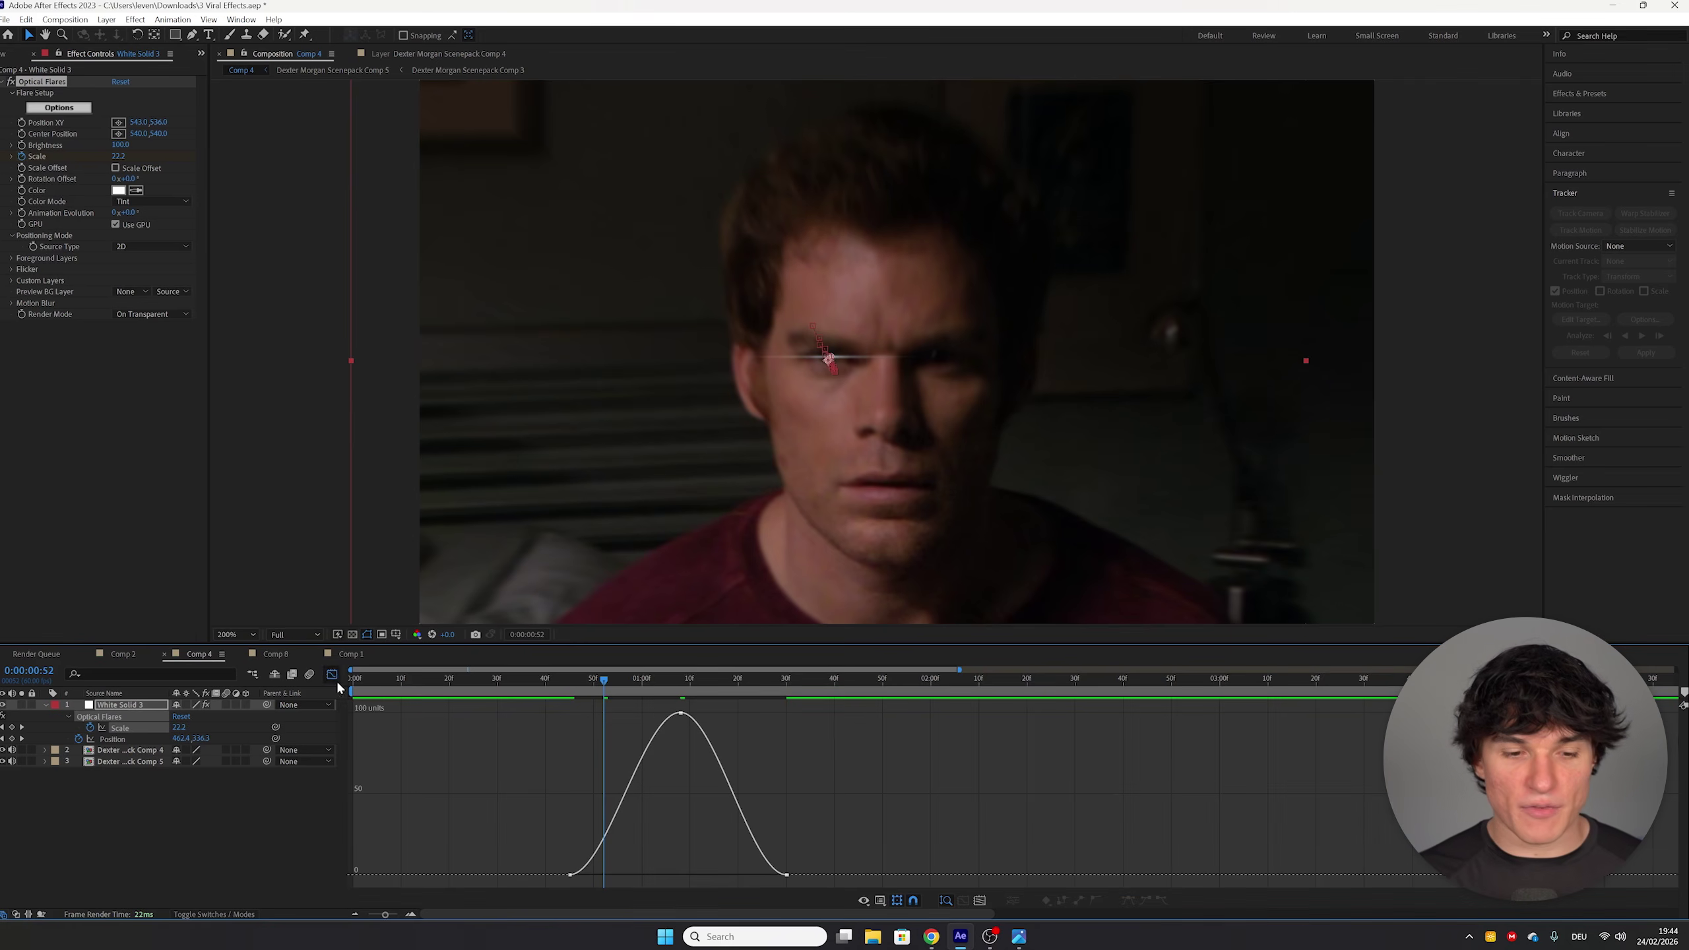
left_click(681, 714)
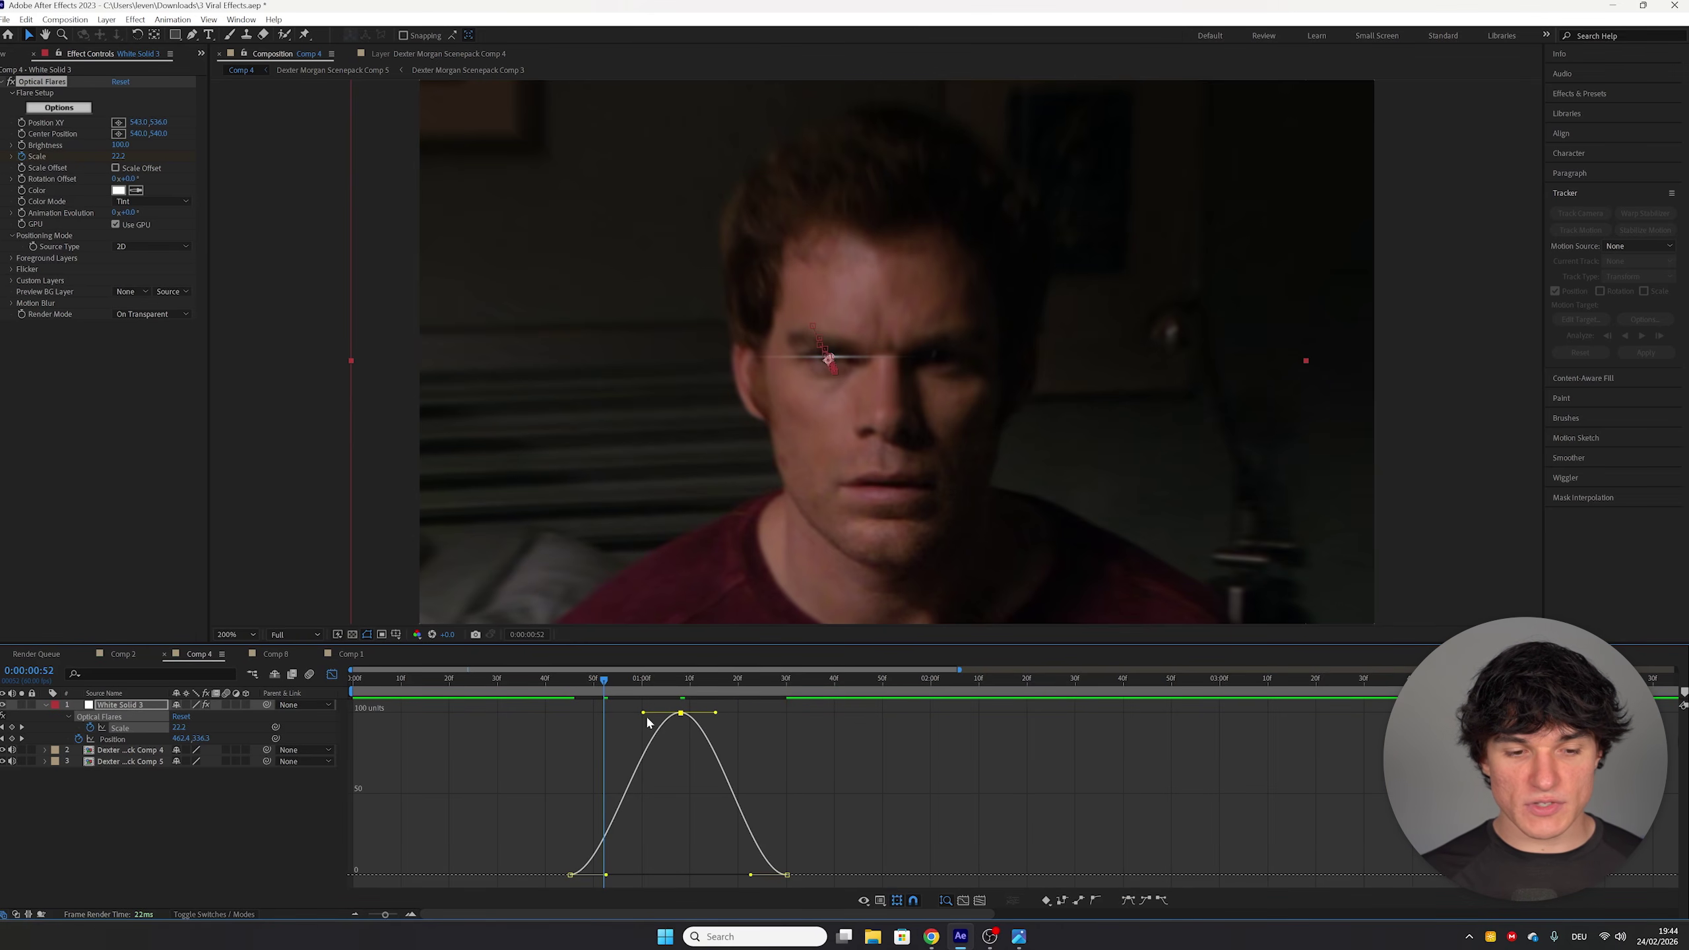
left_click_drag(644, 713, 570, 712)
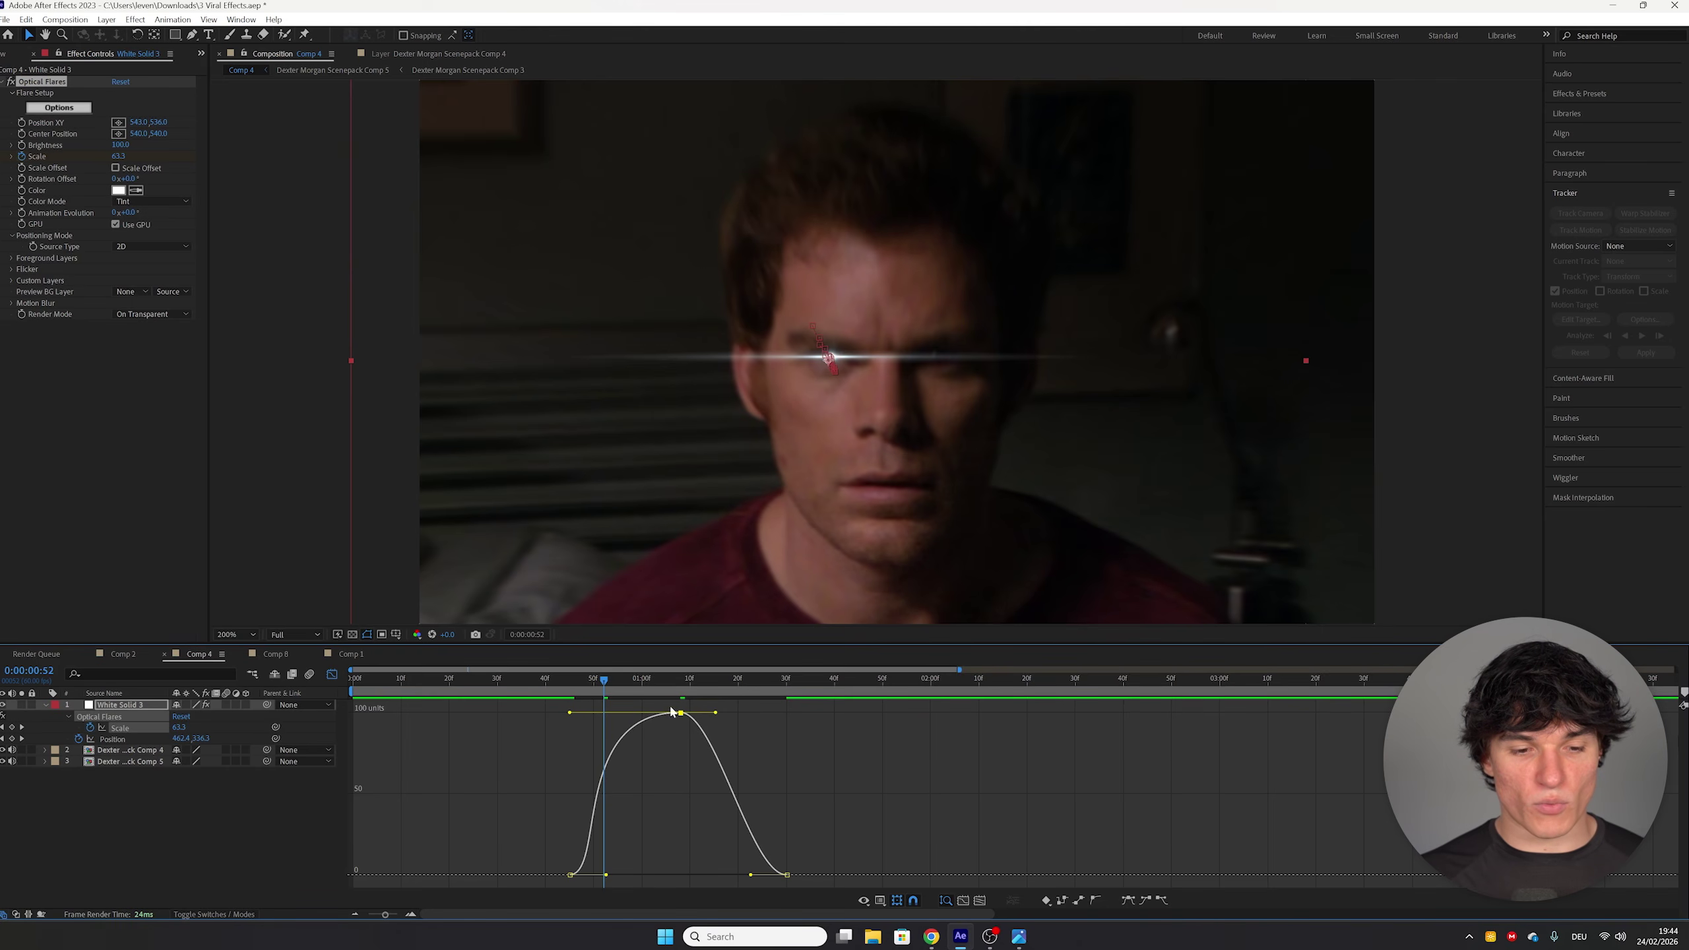
left_click_drag(716, 713, 774, 719)
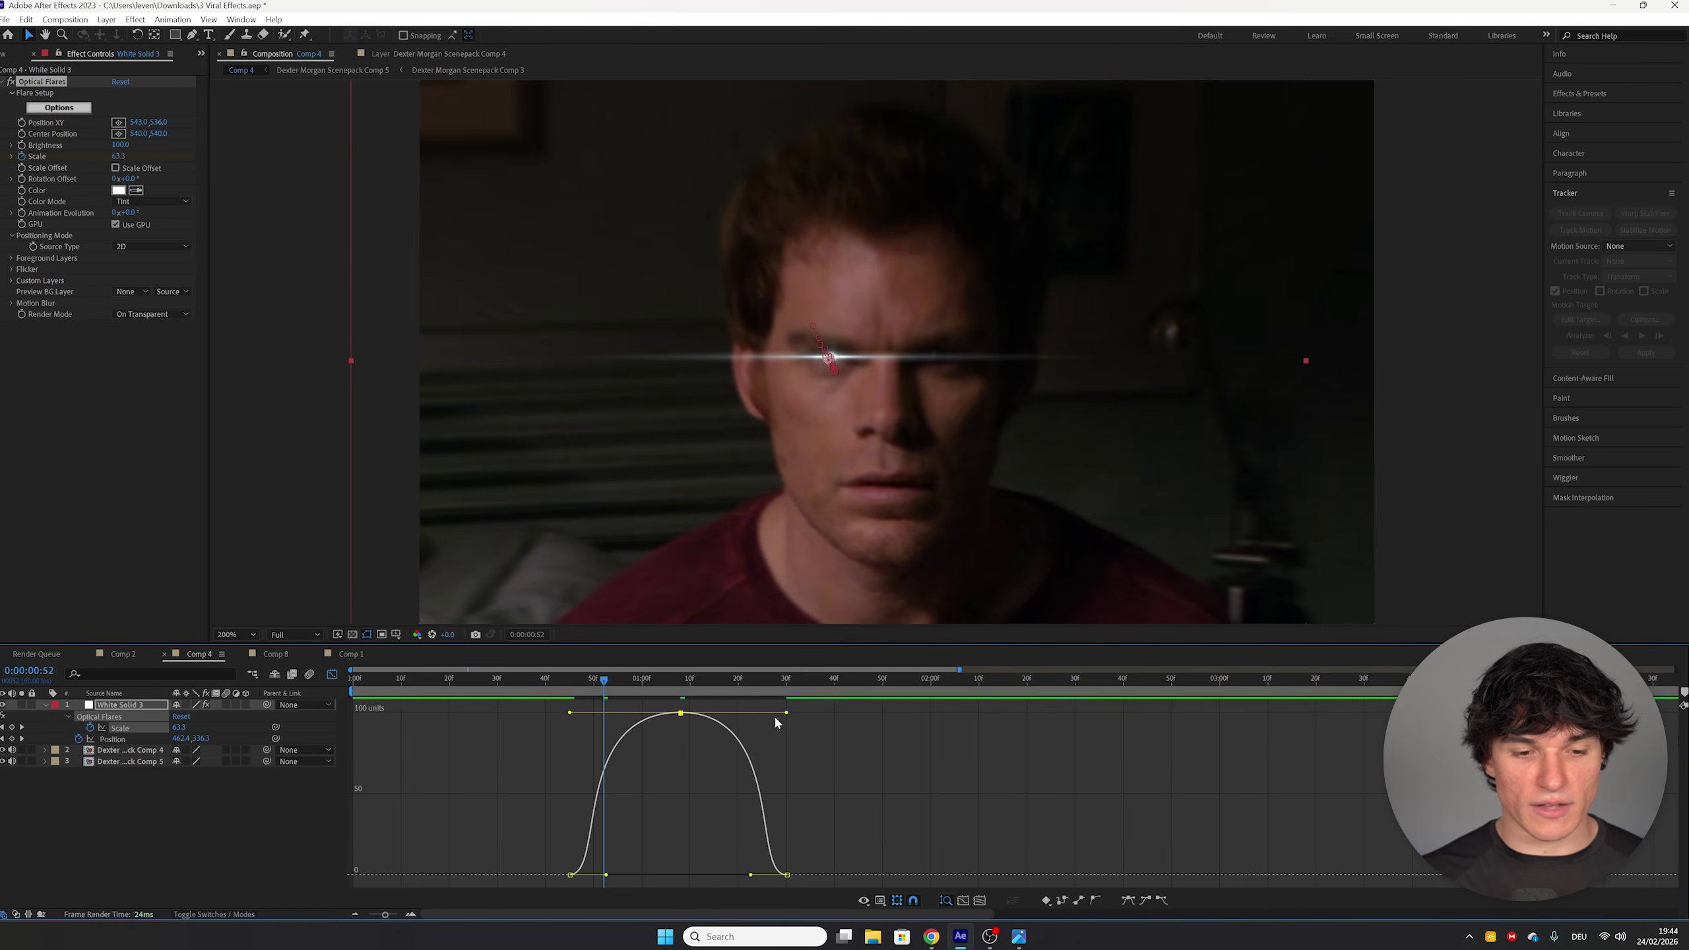
left_click(334, 675)
key("space")
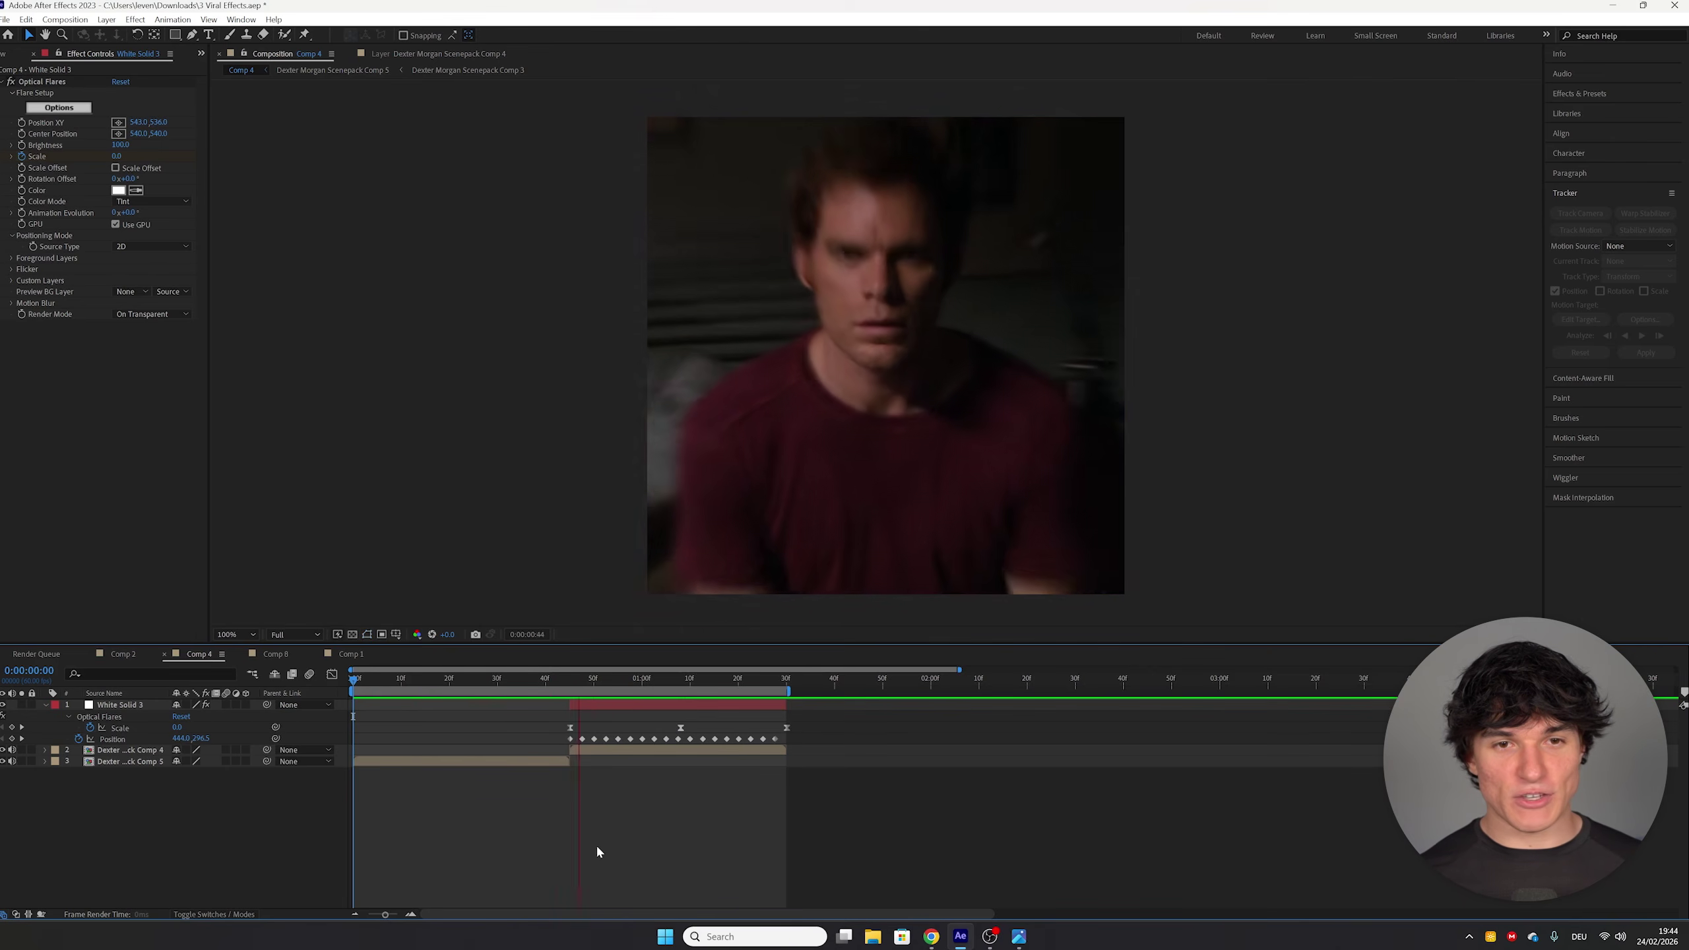
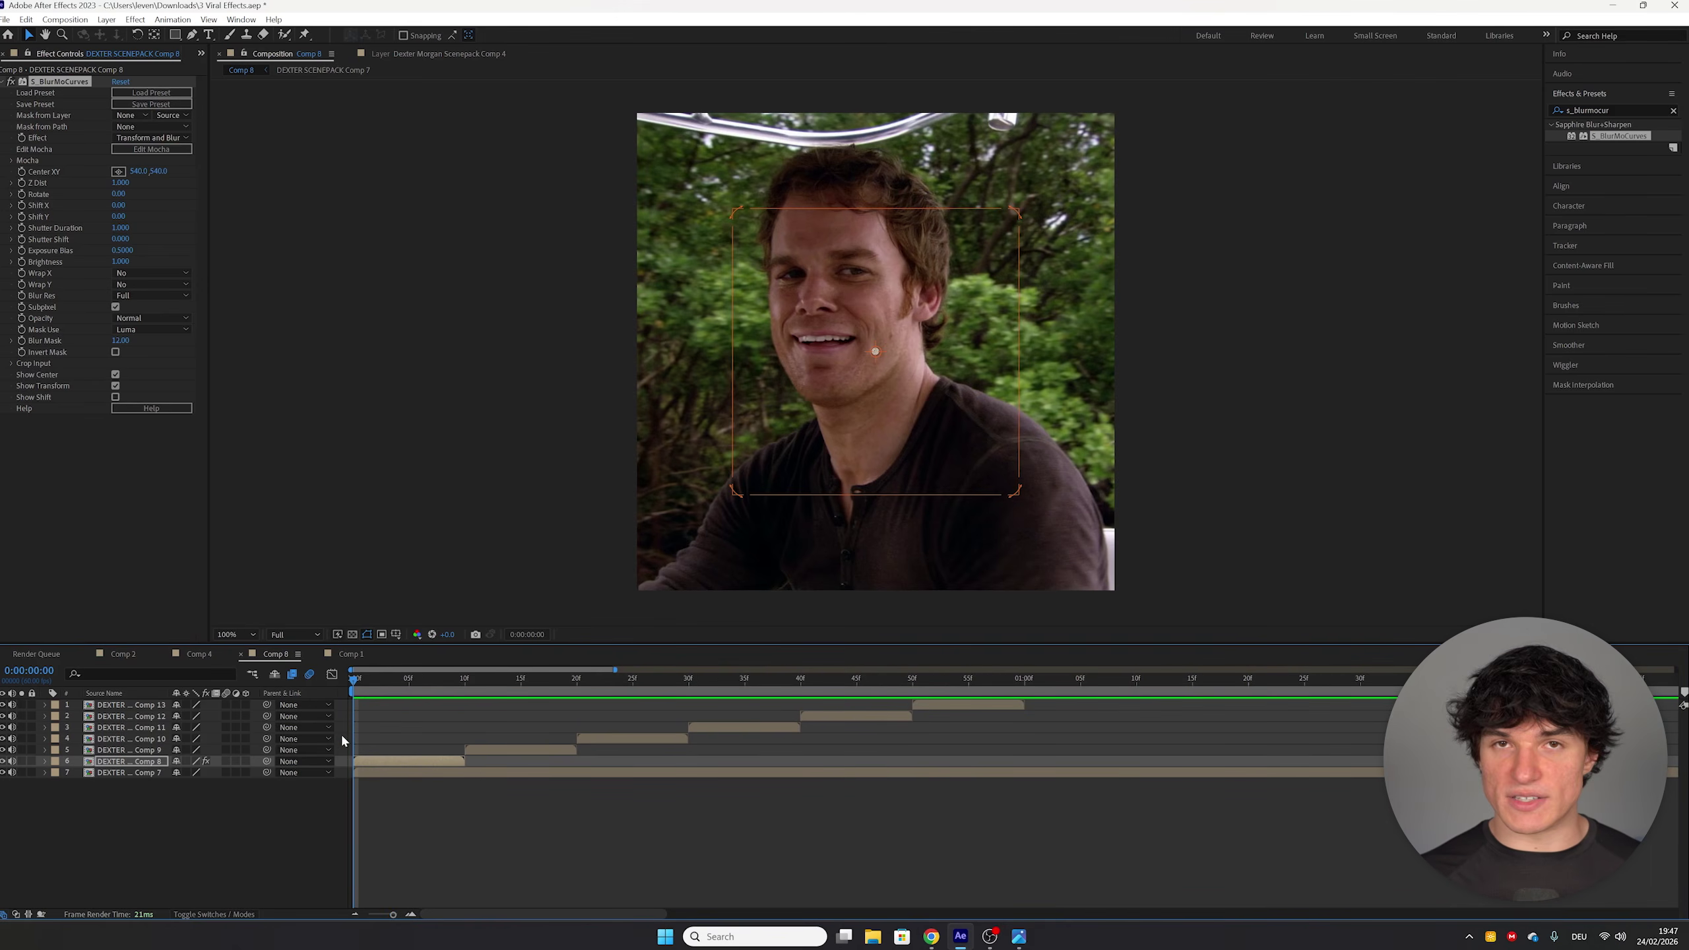
Step: Keyframe the S_BlurMoCurves Z Dist at 0.5 on the first frame of the DEXTER SCENEPACK Comp 8 clip
left_click(30, 183)
left_click(120, 183)
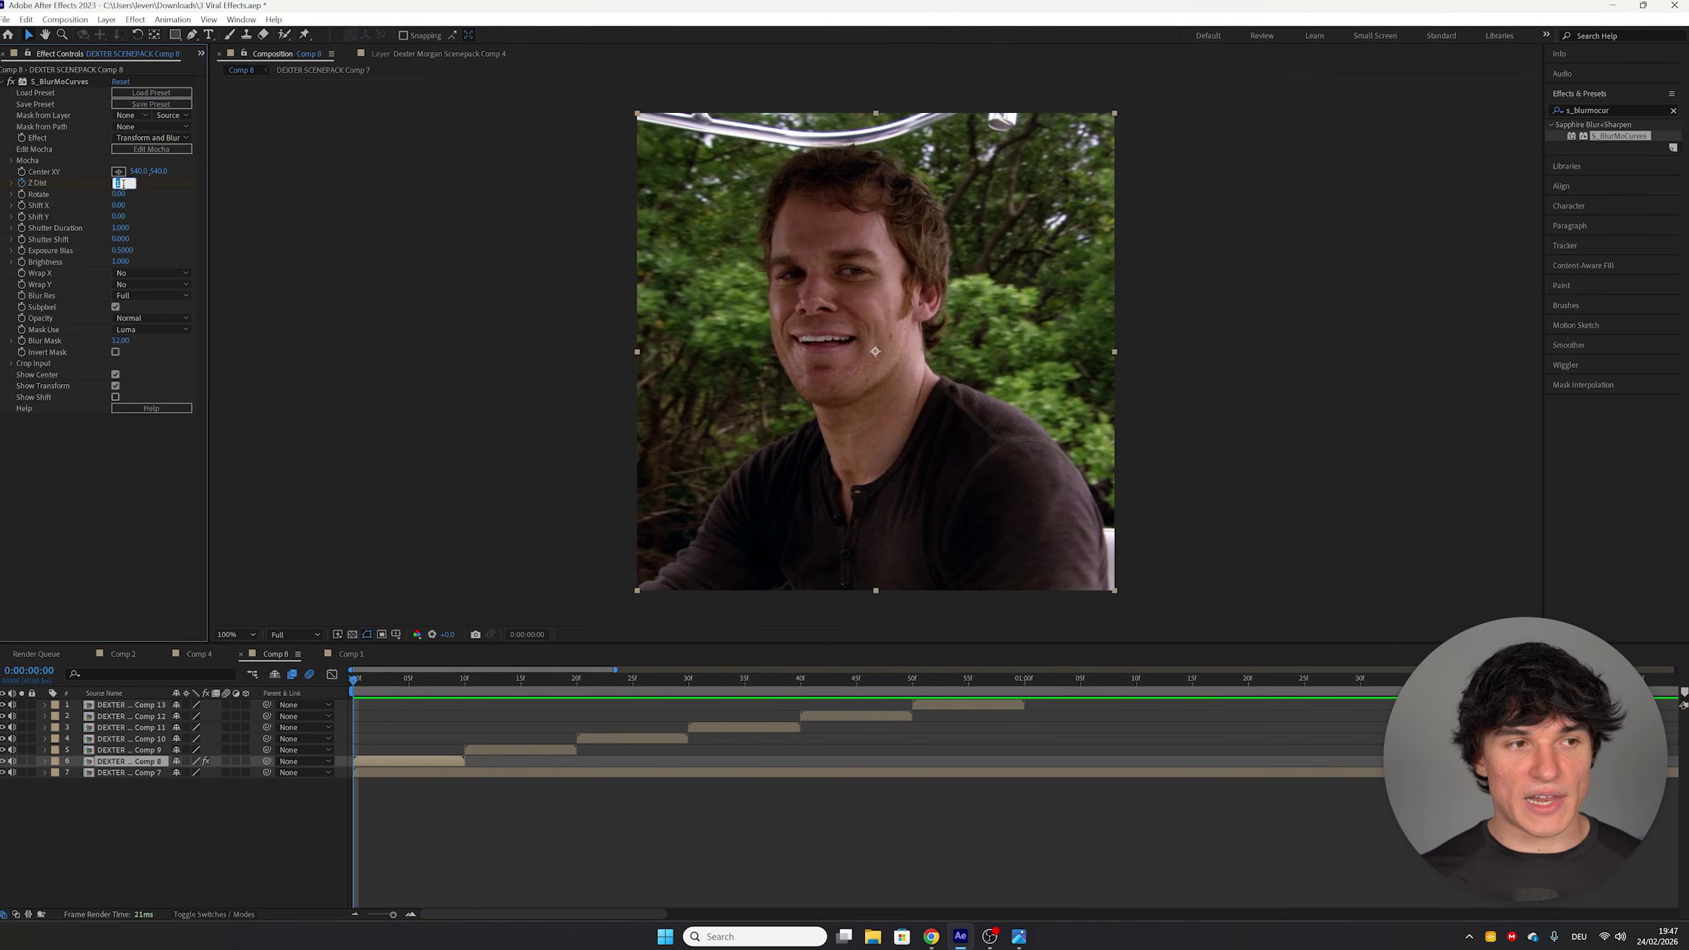
type("0.5")
key("Return")
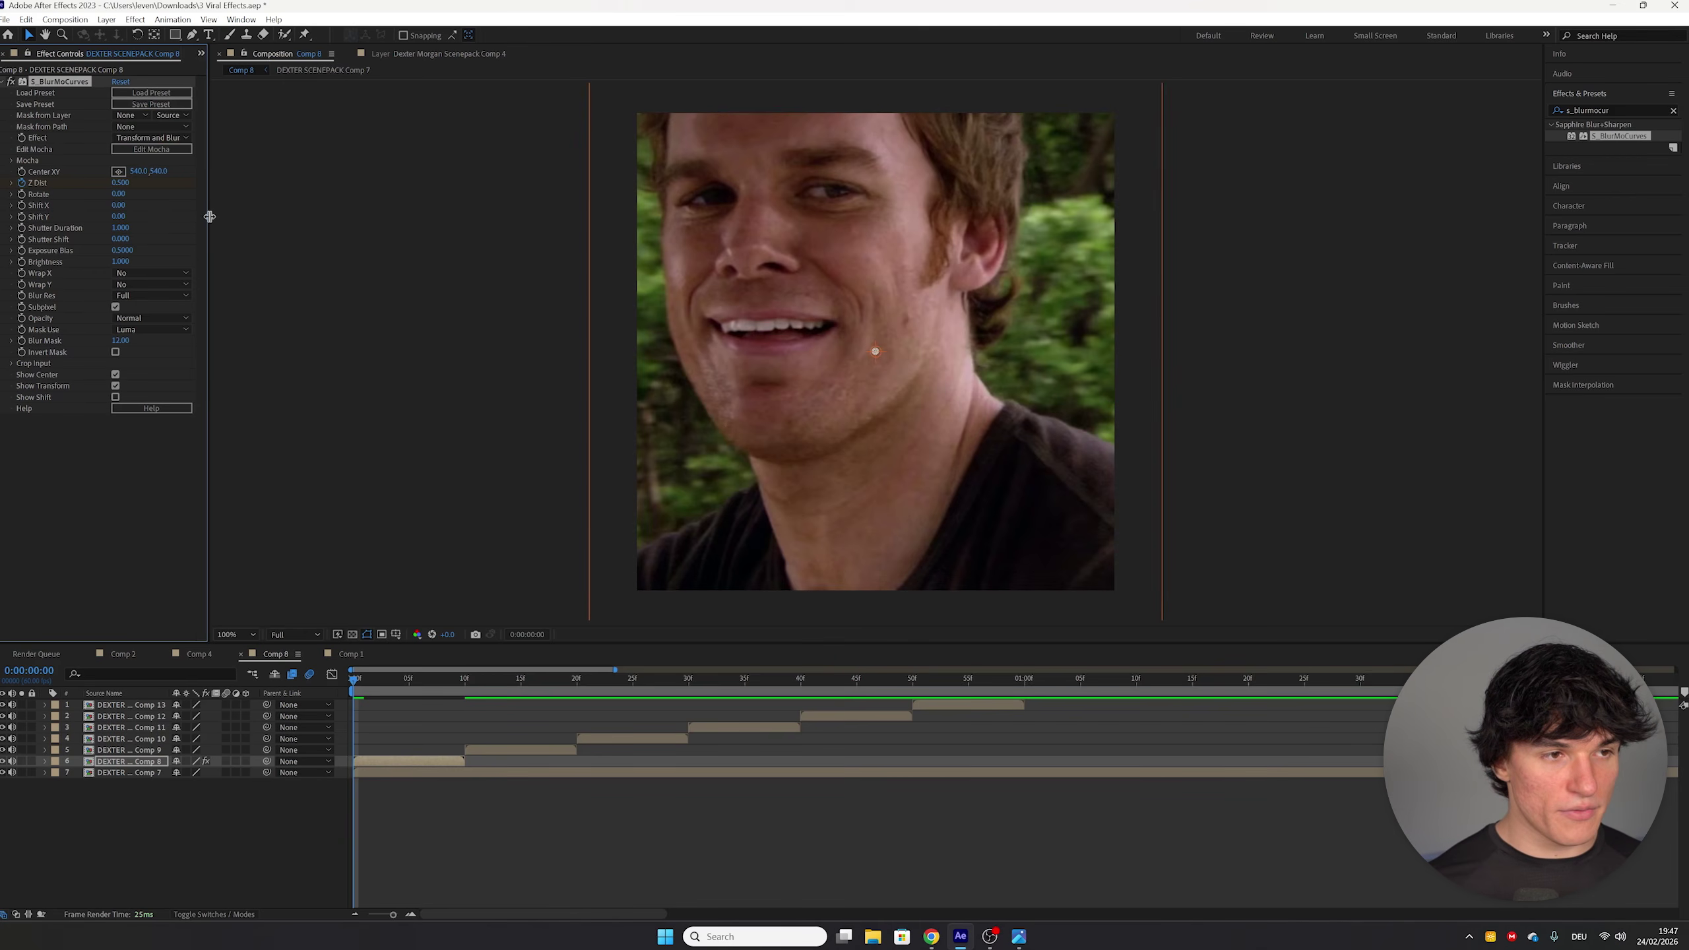
Step: Add a Z Dist keyframe of 1 at the end of the Comp 8 clip, at frame 10
key("u")
left_click_drag(378, 685, 443, 681)
left_click(120, 183)
type("0.9")
key("Return")
Step: Apply Easy Ease to both Z Dist keyframes of the Comp 8 clip
left_click_drag(477, 789, 323, 789)
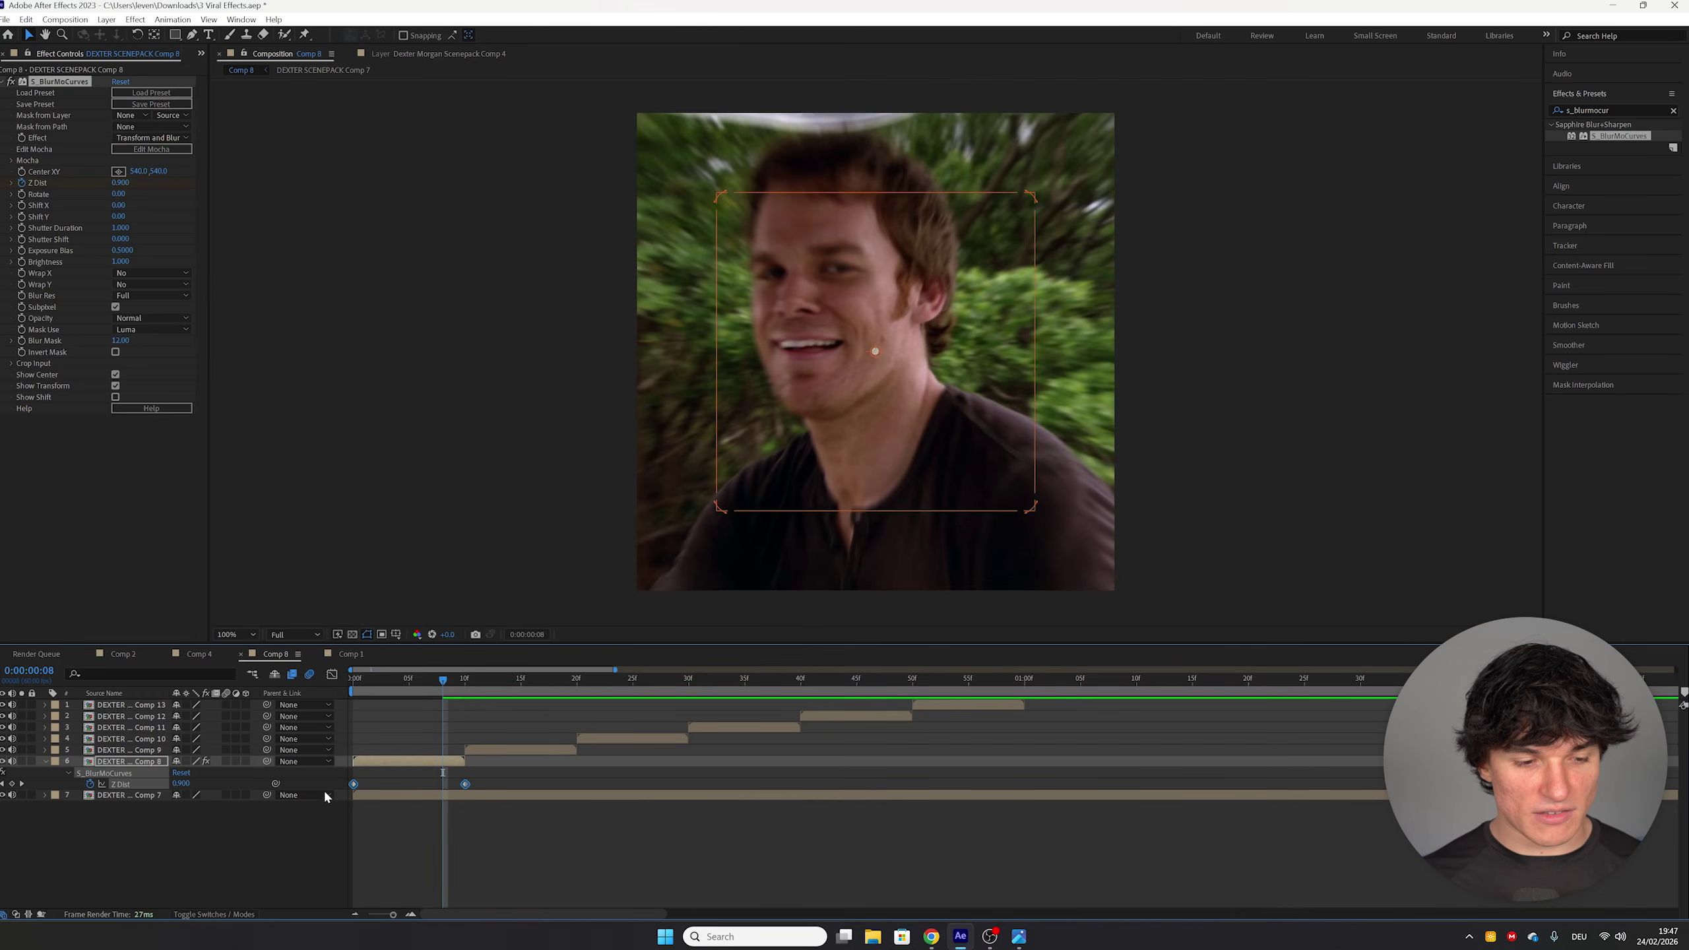
right_click(355, 784)
mouse_move(432, 770)
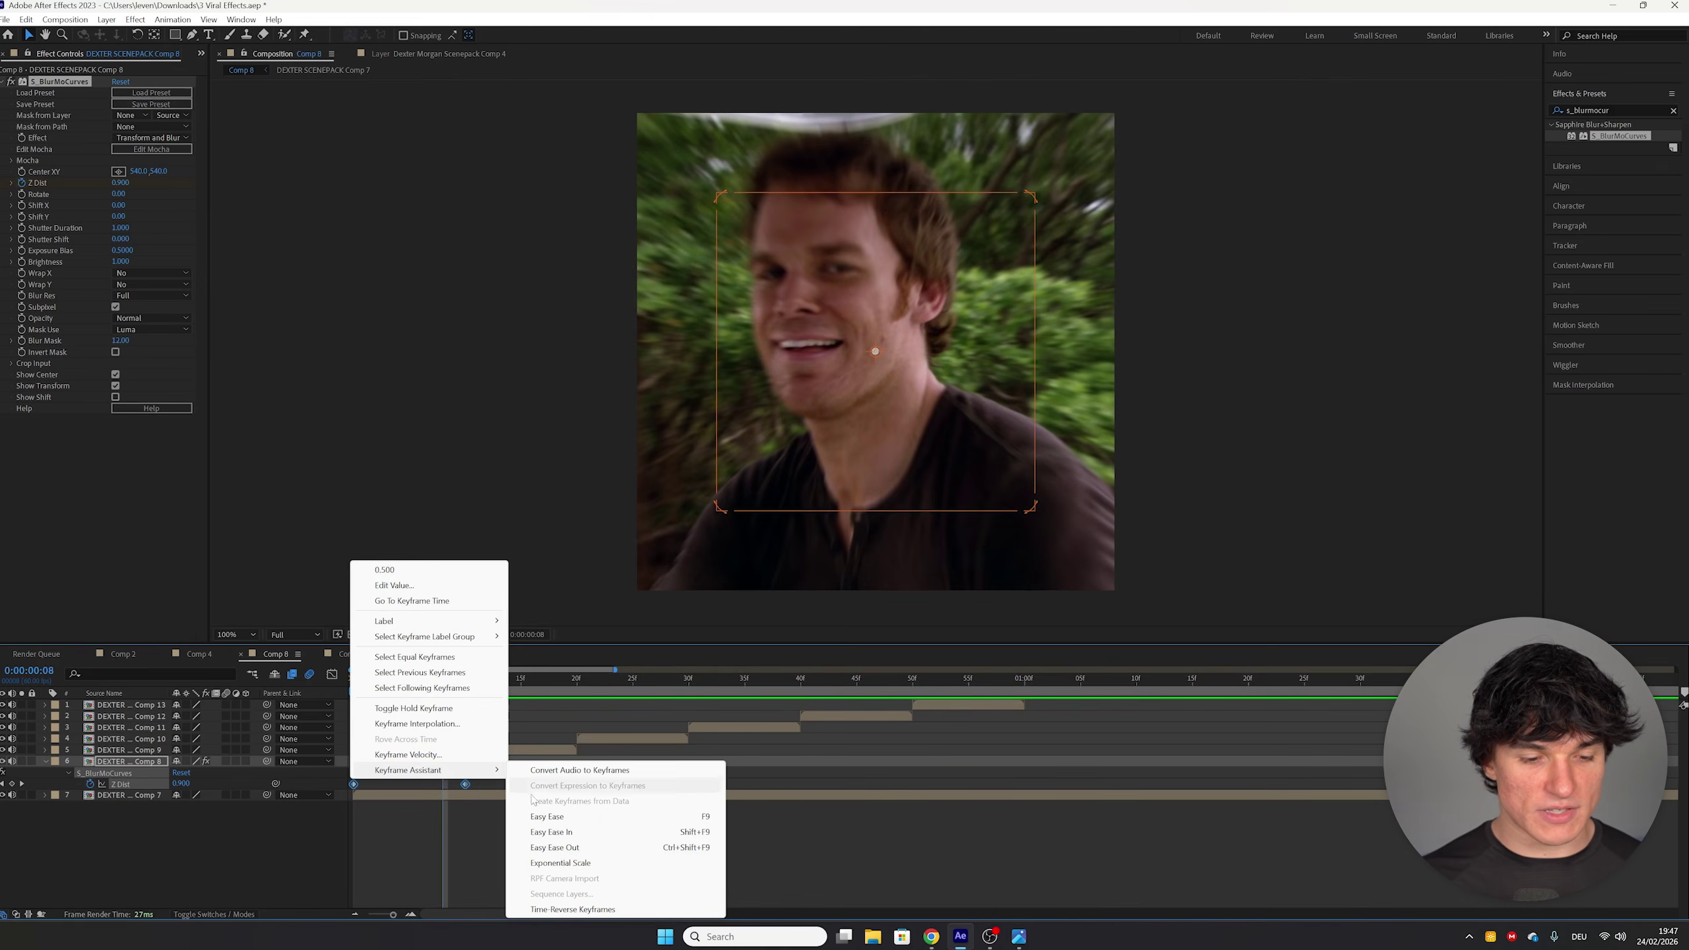
left_click(543, 816)
Step: Reshape the Z Dist value curve to rise steeply from the first keyframe and flatten towards the last
left_click(332, 674)
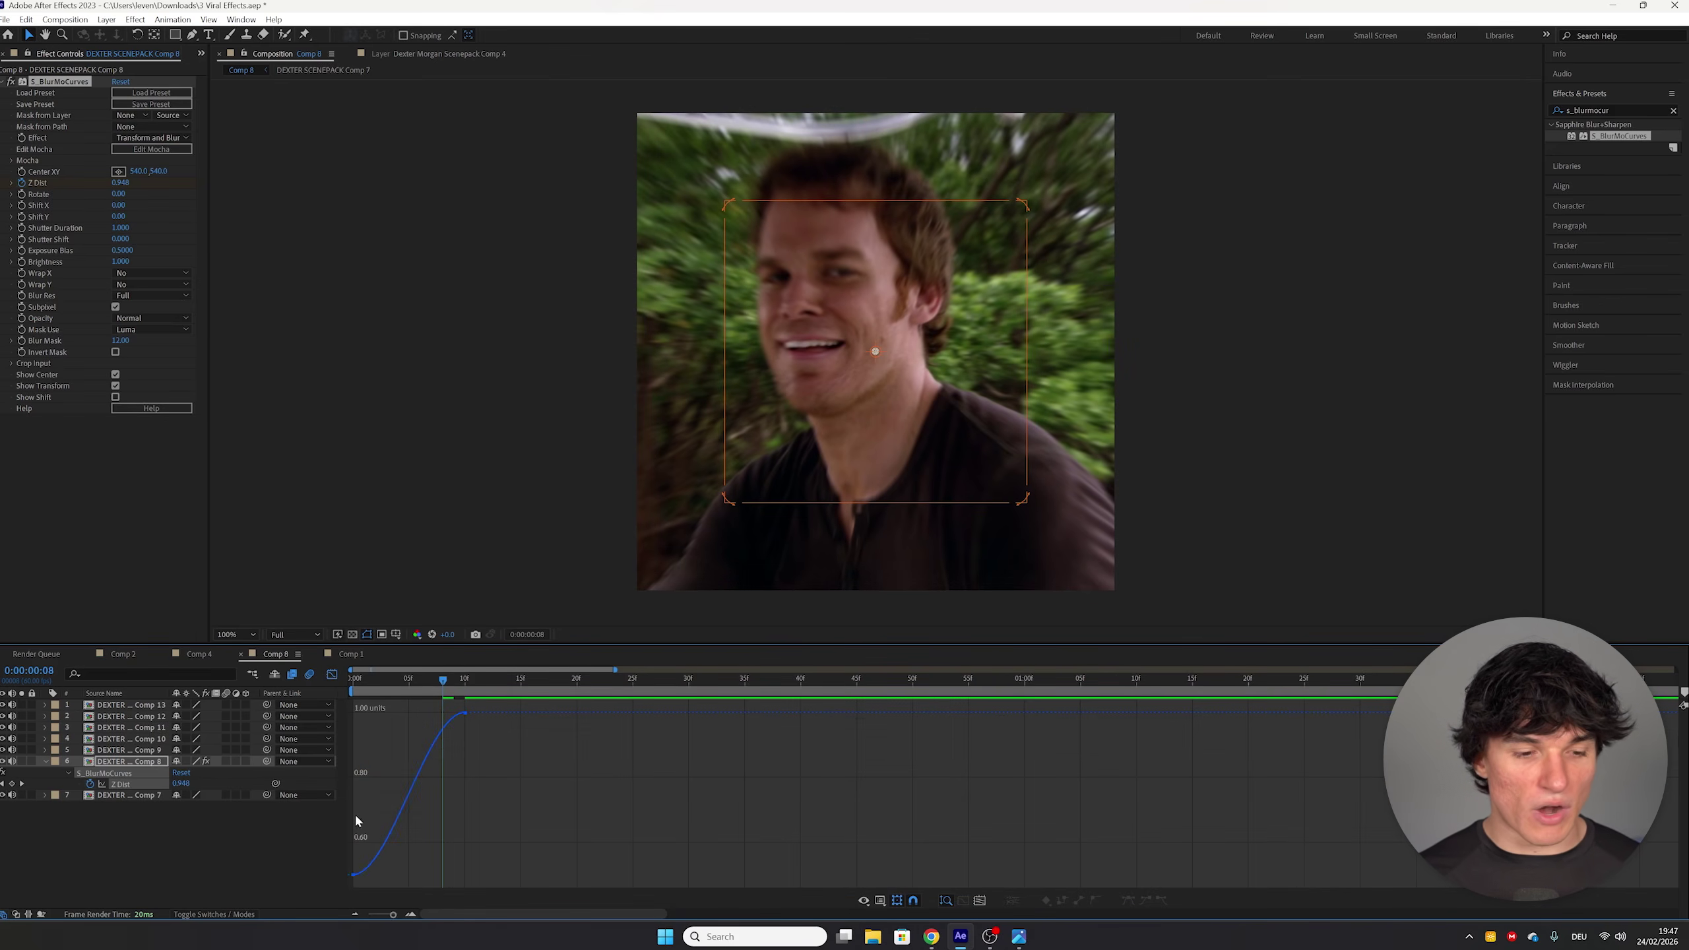
left_click_drag(393, 915, 396, 914)
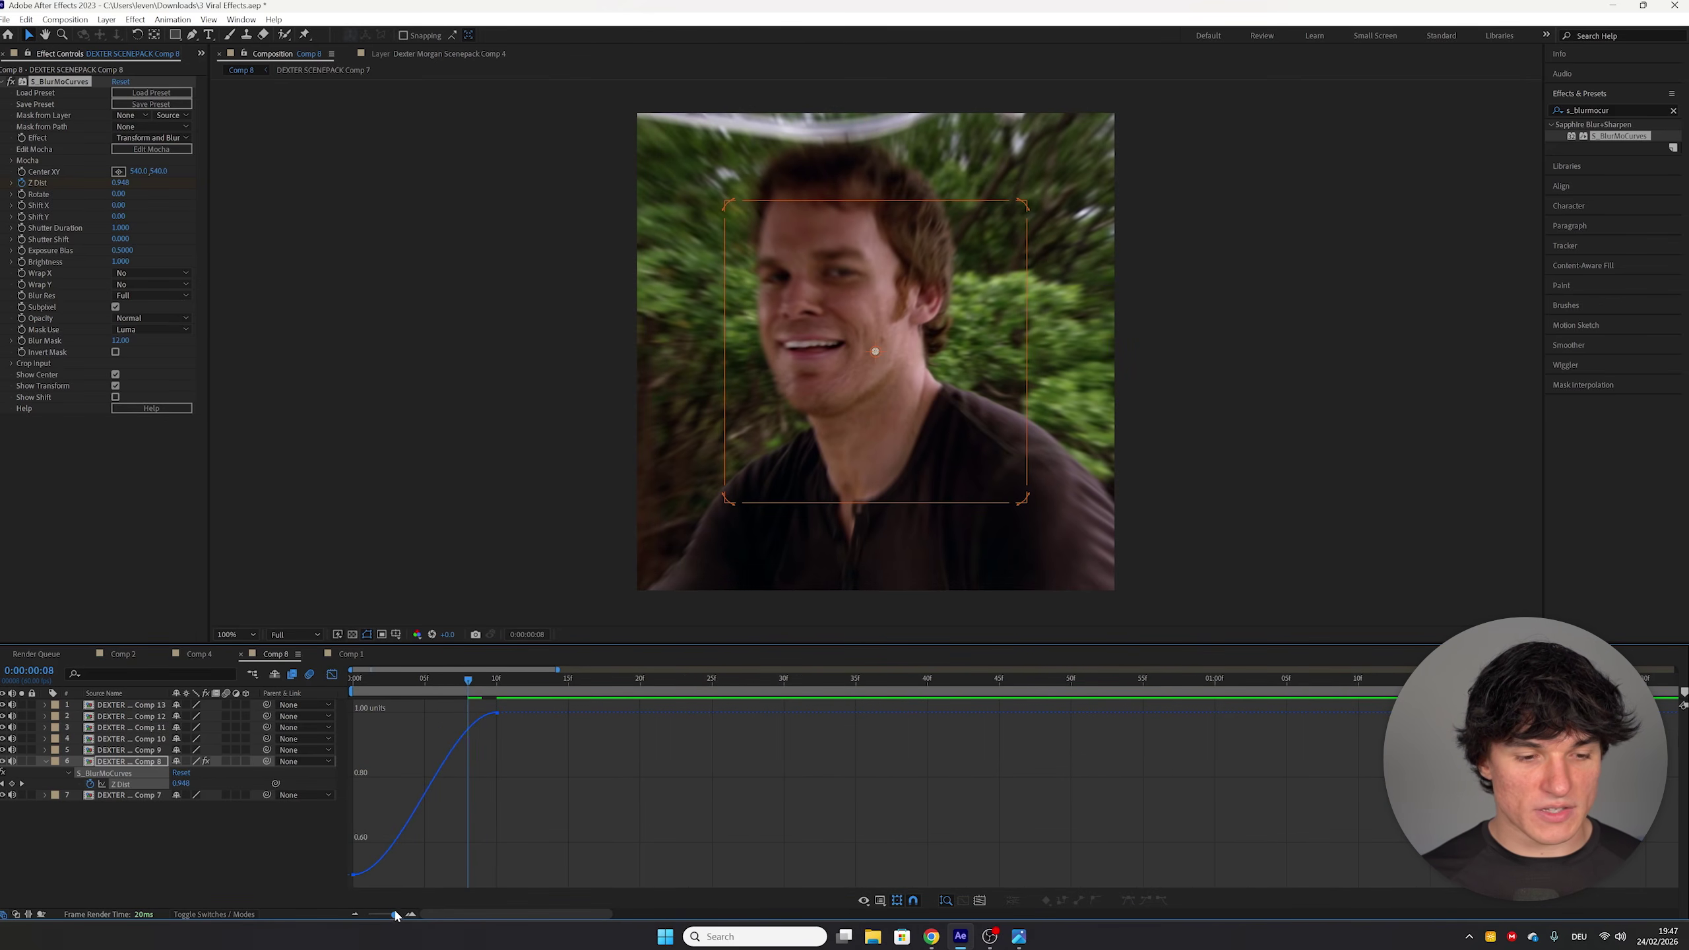
left_click(353, 876)
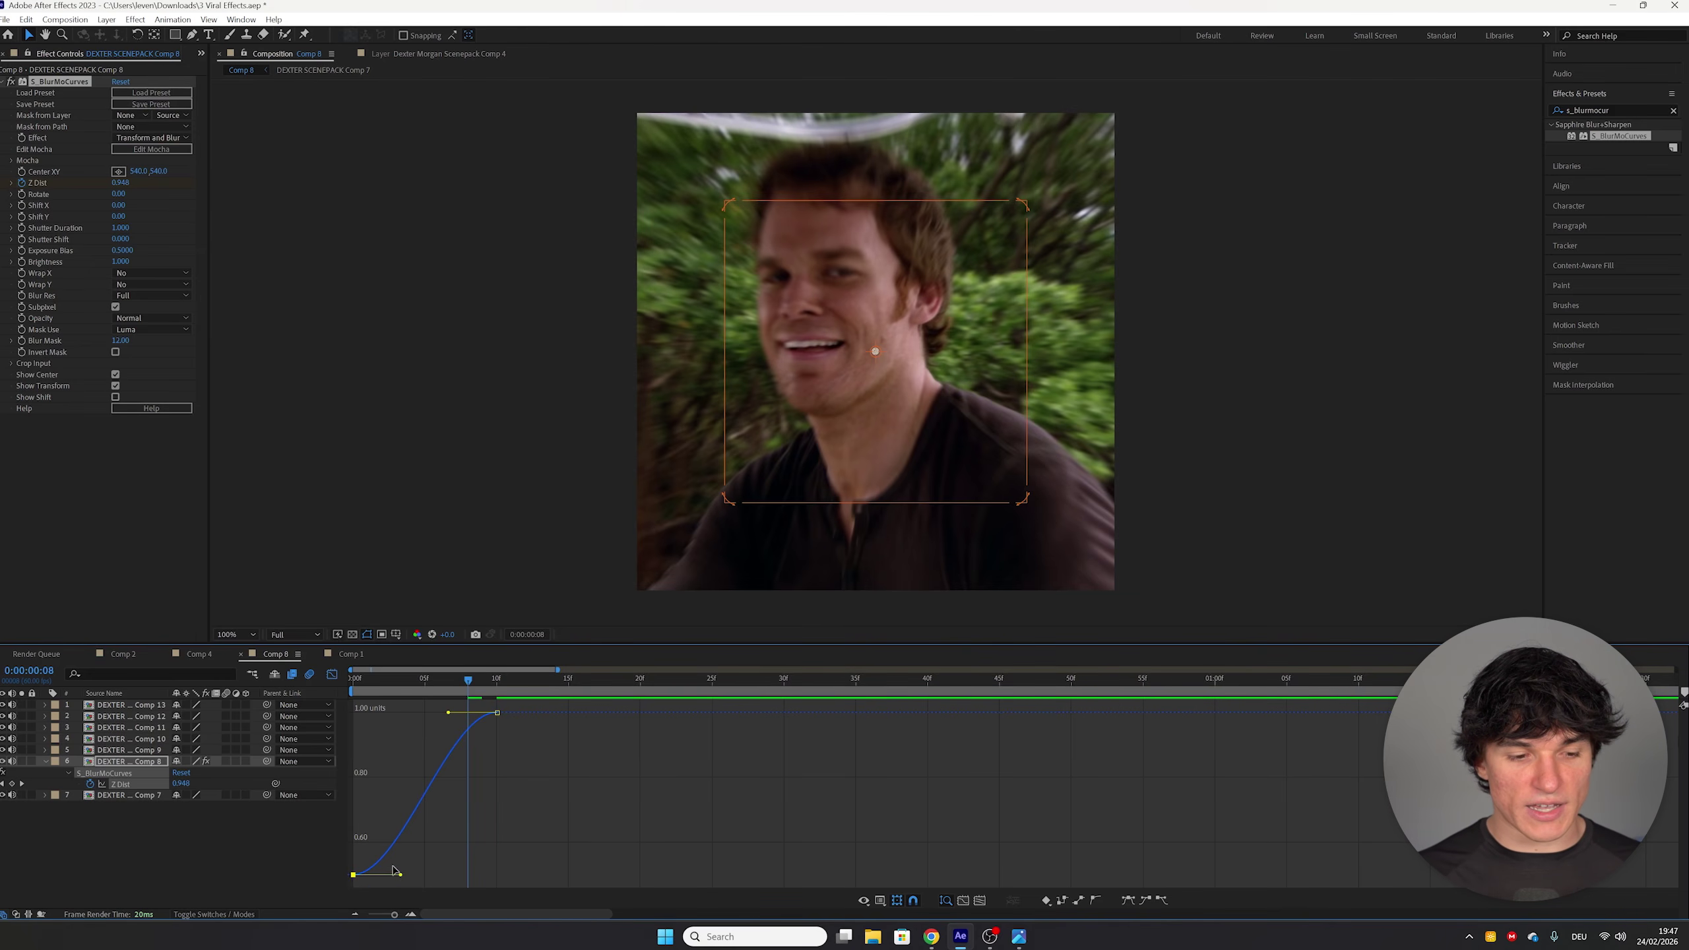
left_click_drag(401, 874, 369, 784)
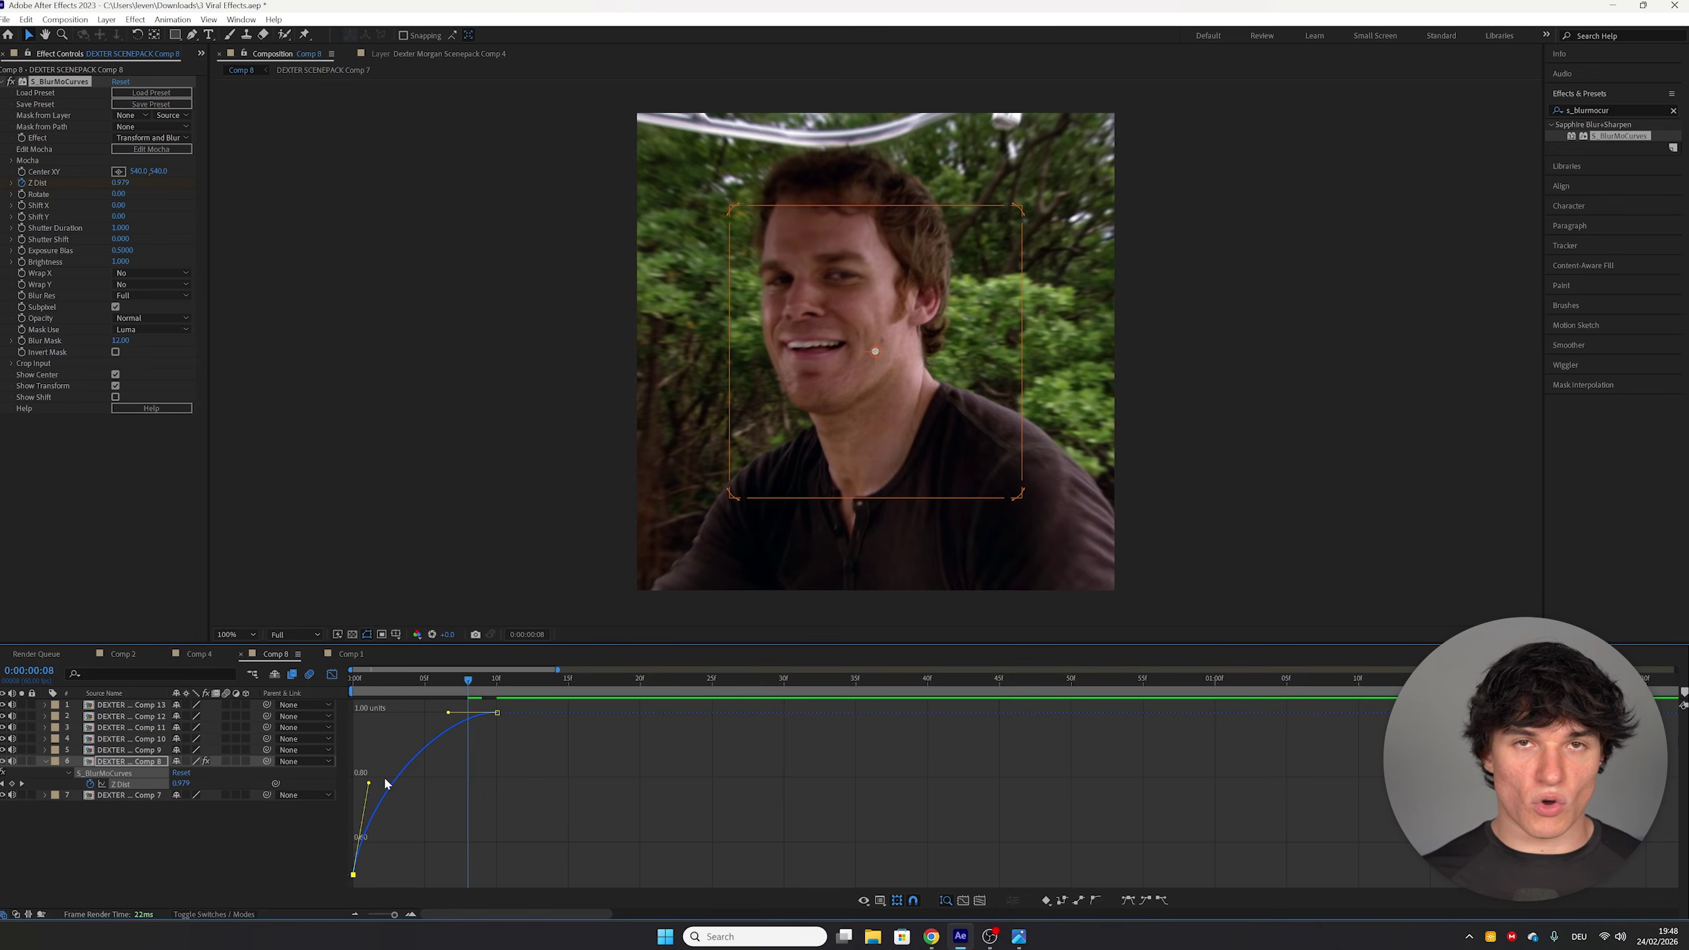
Step: Pull the last Z Dist keyframe's handle down so the curve rises steeply into it, and leave the value graph
left_click_drag(447, 714, 484, 800)
left_click(382, 679)
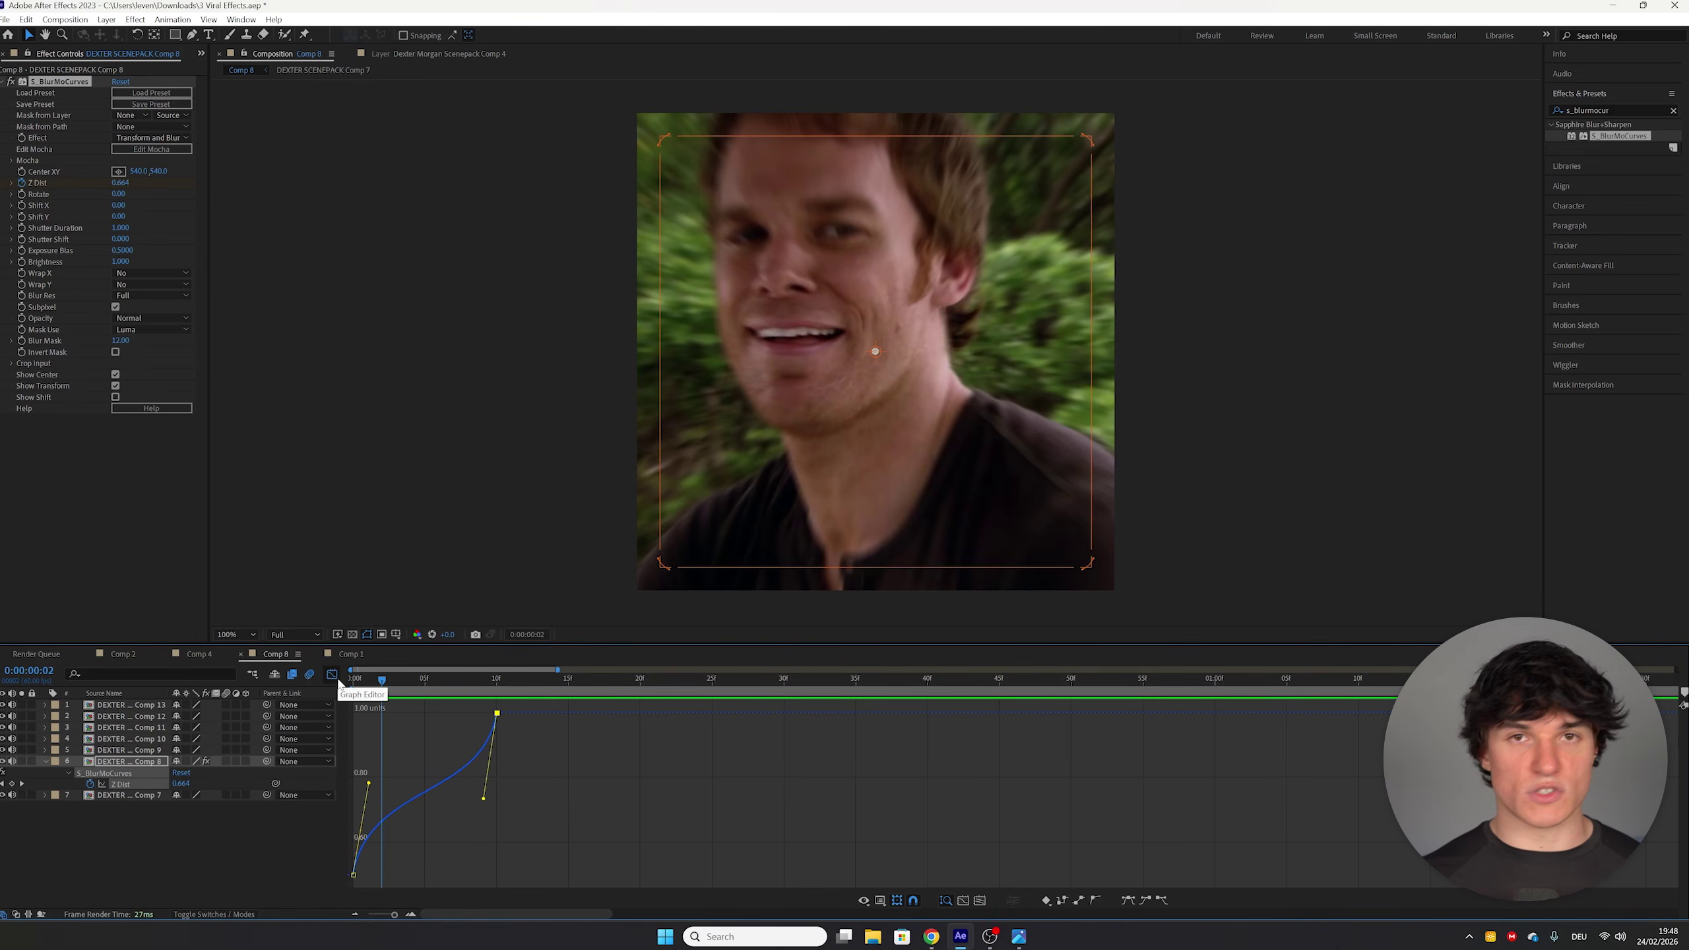
left_click(336, 678)
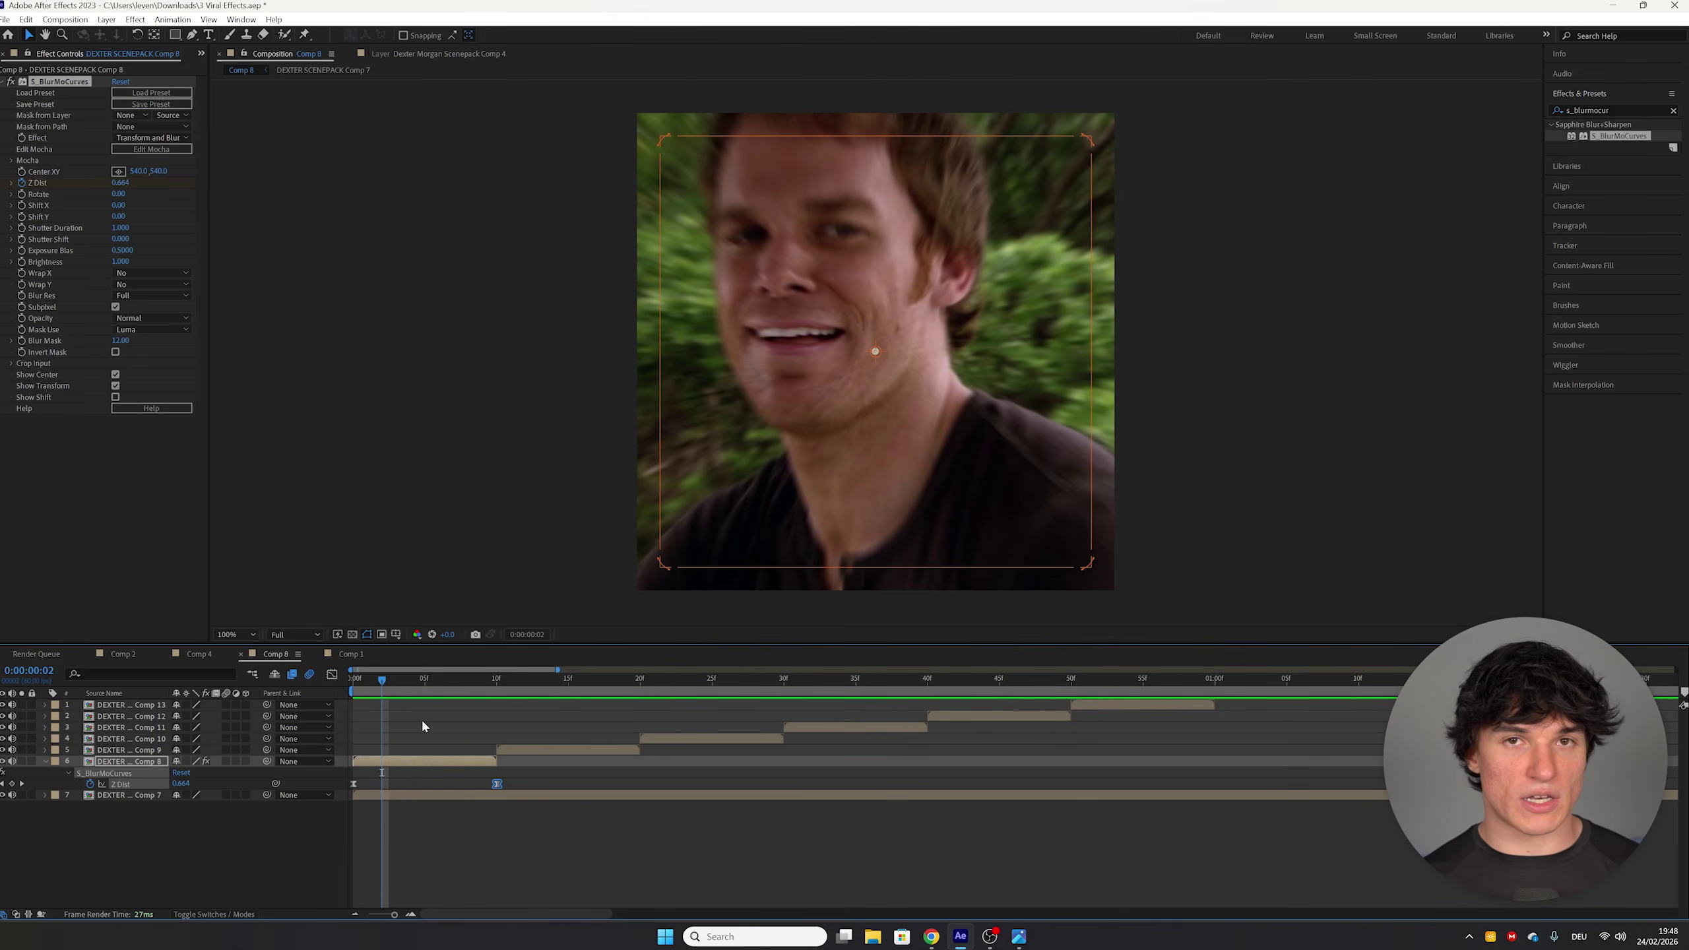
Step: Copy both Z Dist keyframes of the Comp 8 clip onto the Comp 9 clip, starting at frame 10, and reveal them
left_click_drag(533, 776, 354, 793)
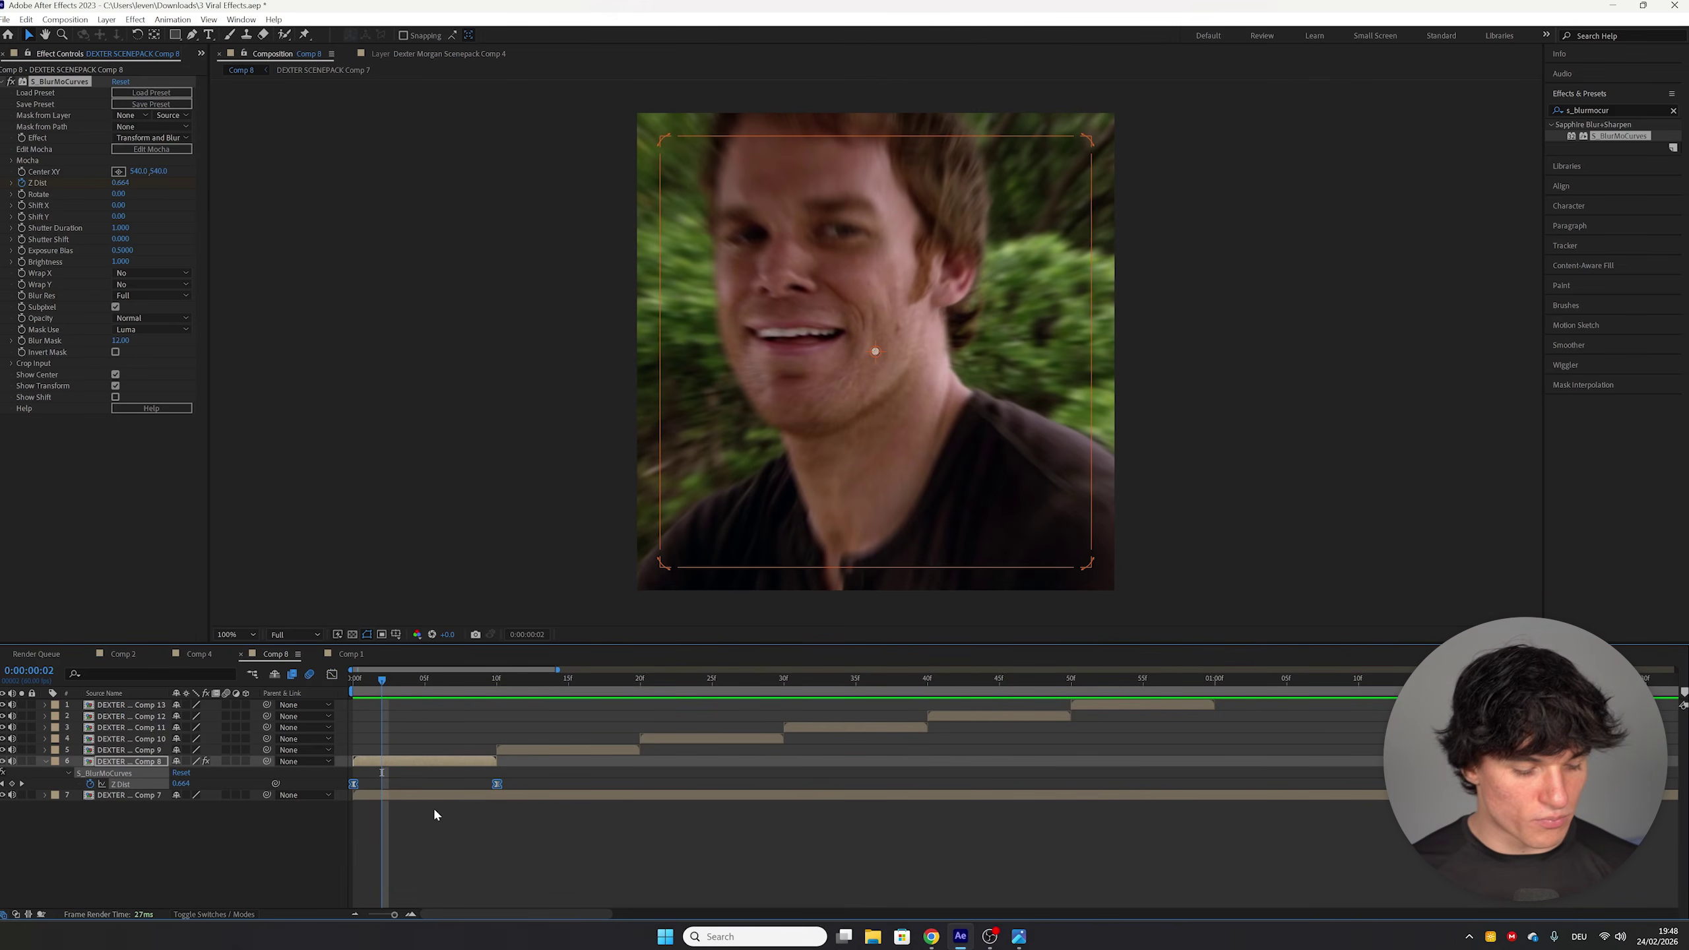
left_click(496, 679)
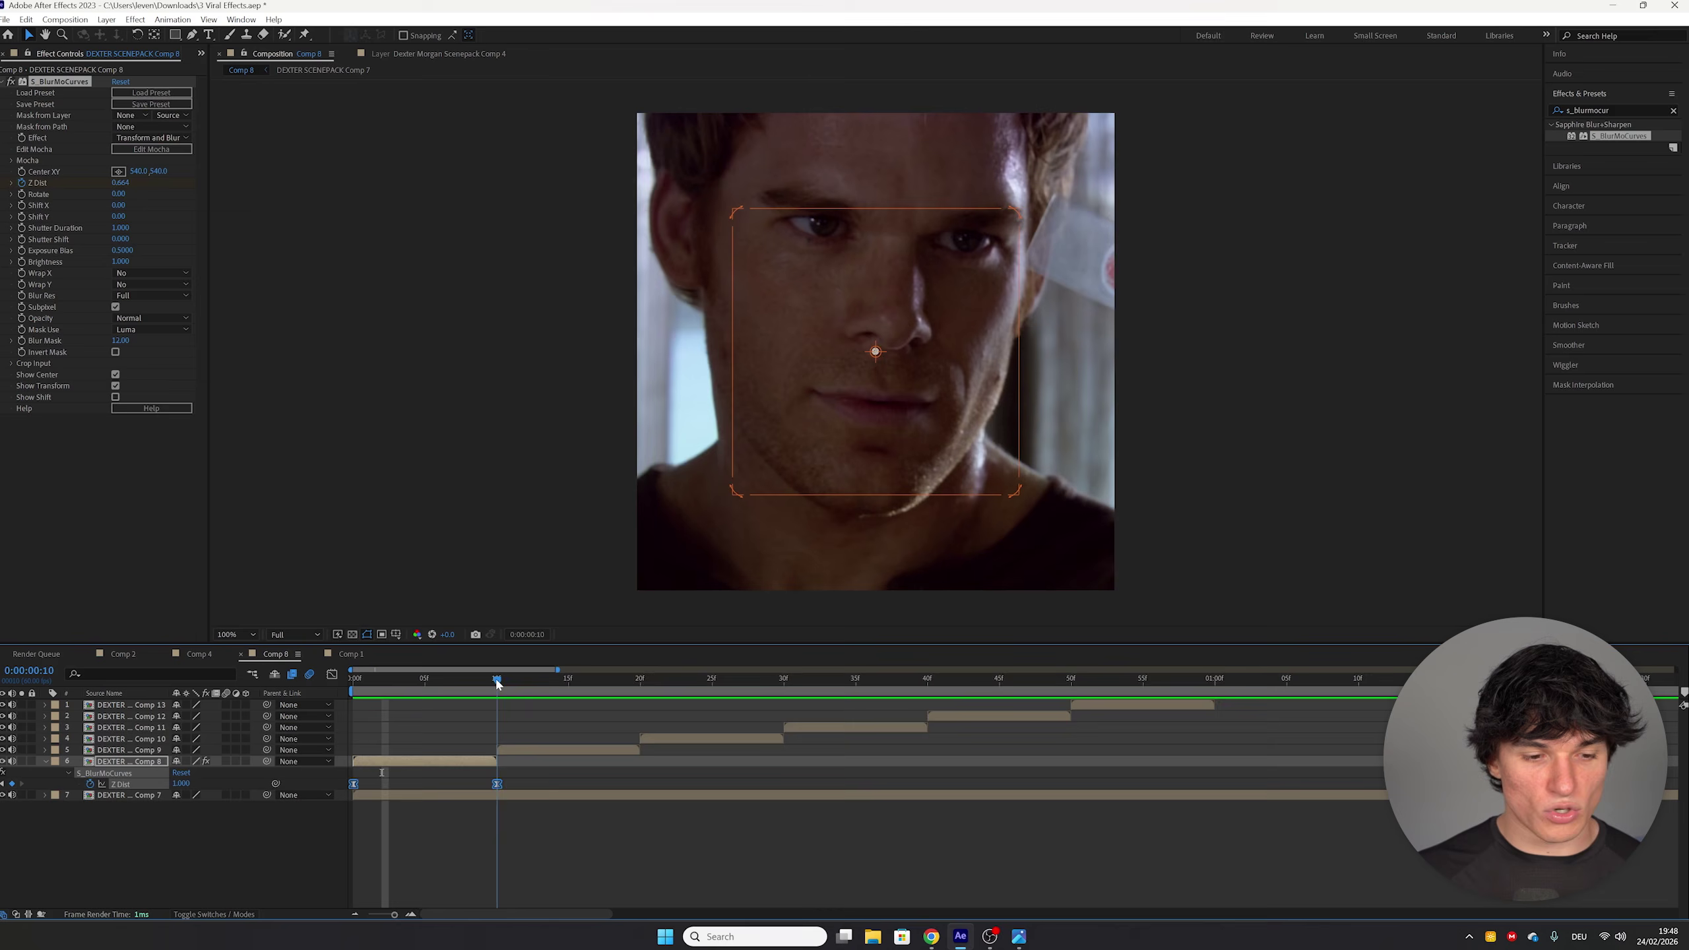
left_click(515, 749)
key("ctrl+v")
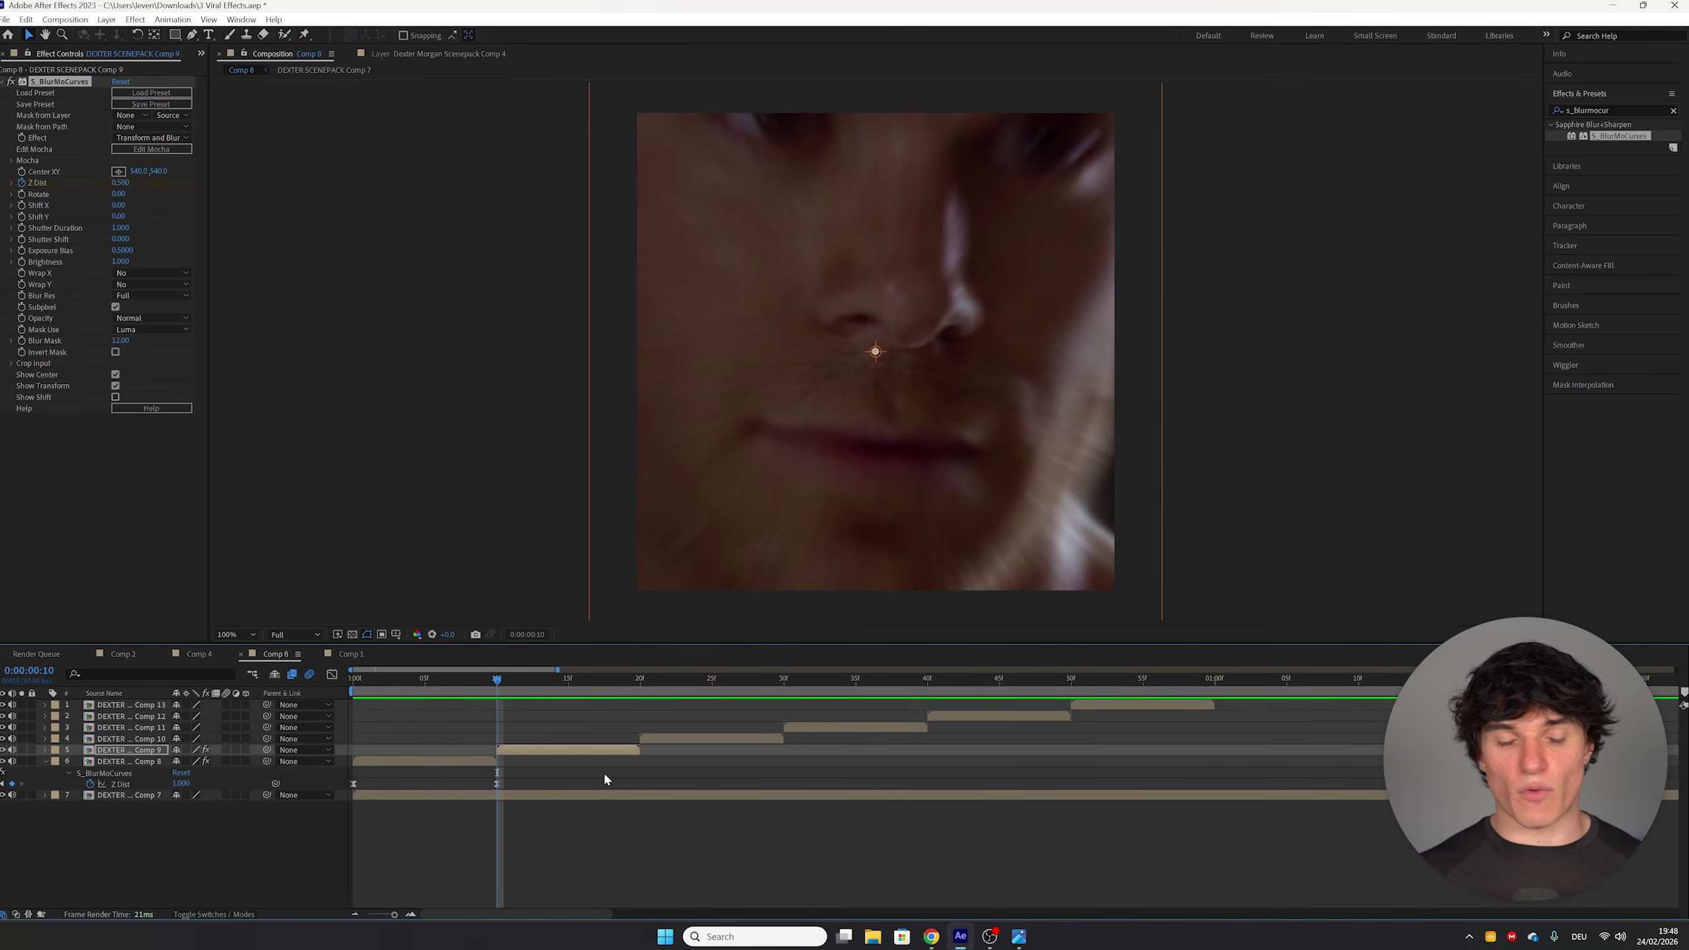
key("u")
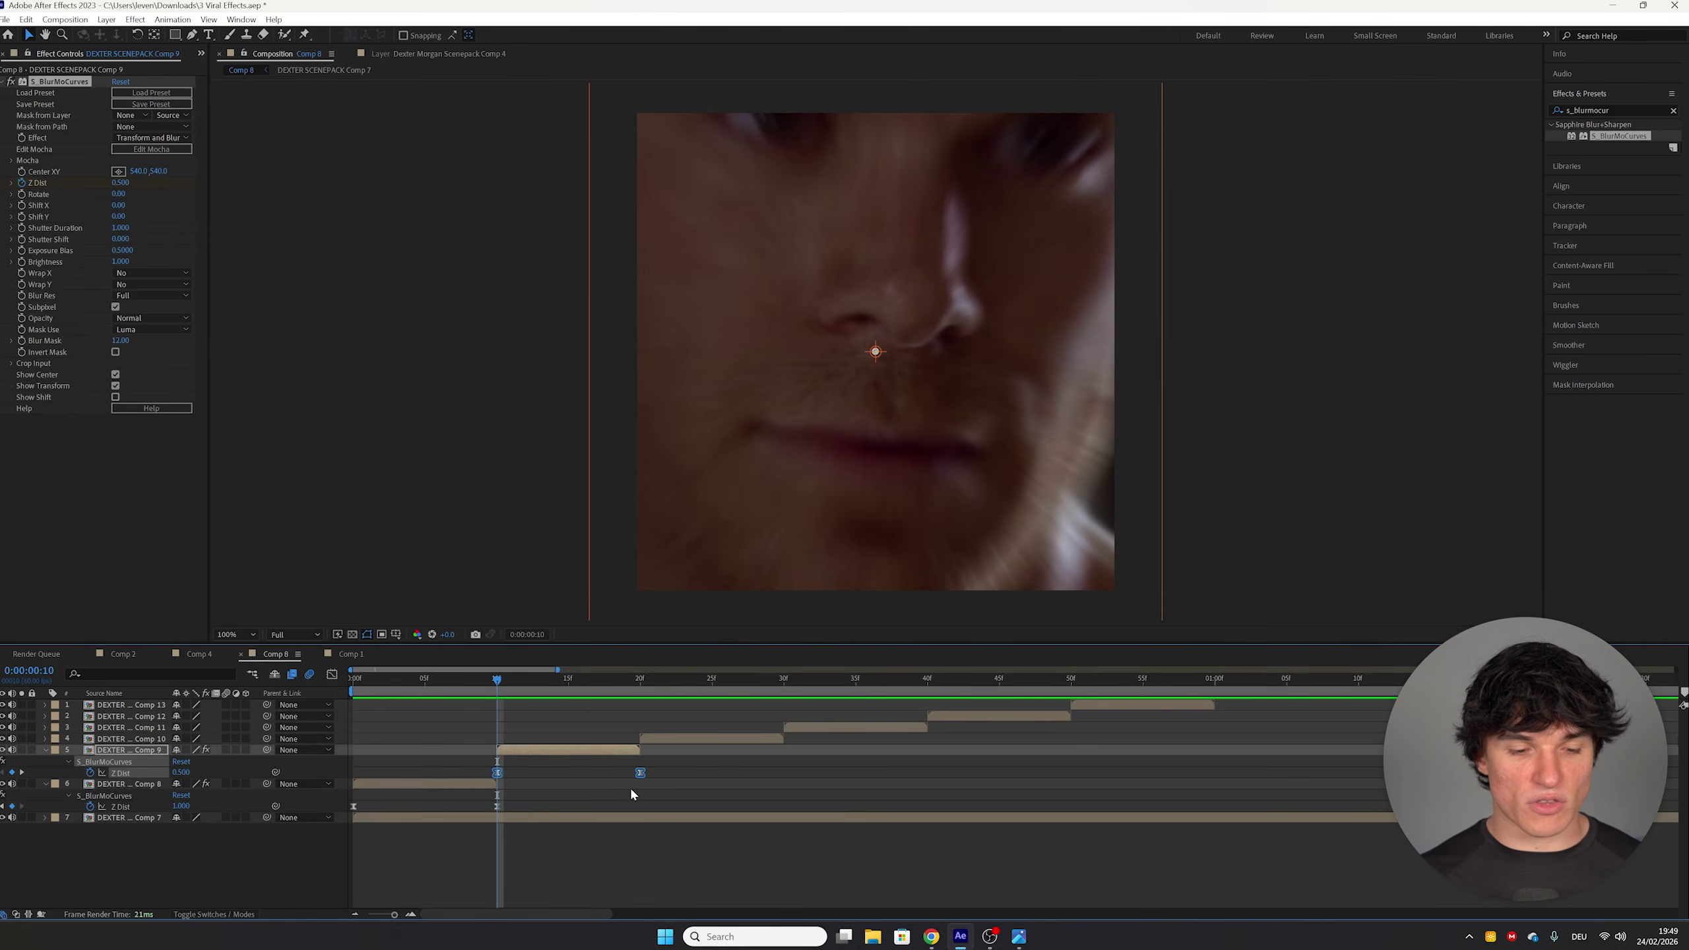
Step: Try moving the Comp 9 clip's last Z Dist keyframe slightly earlier, and undo the move
left_click(640, 773)
left_click_drag(637, 772, 632, 774)
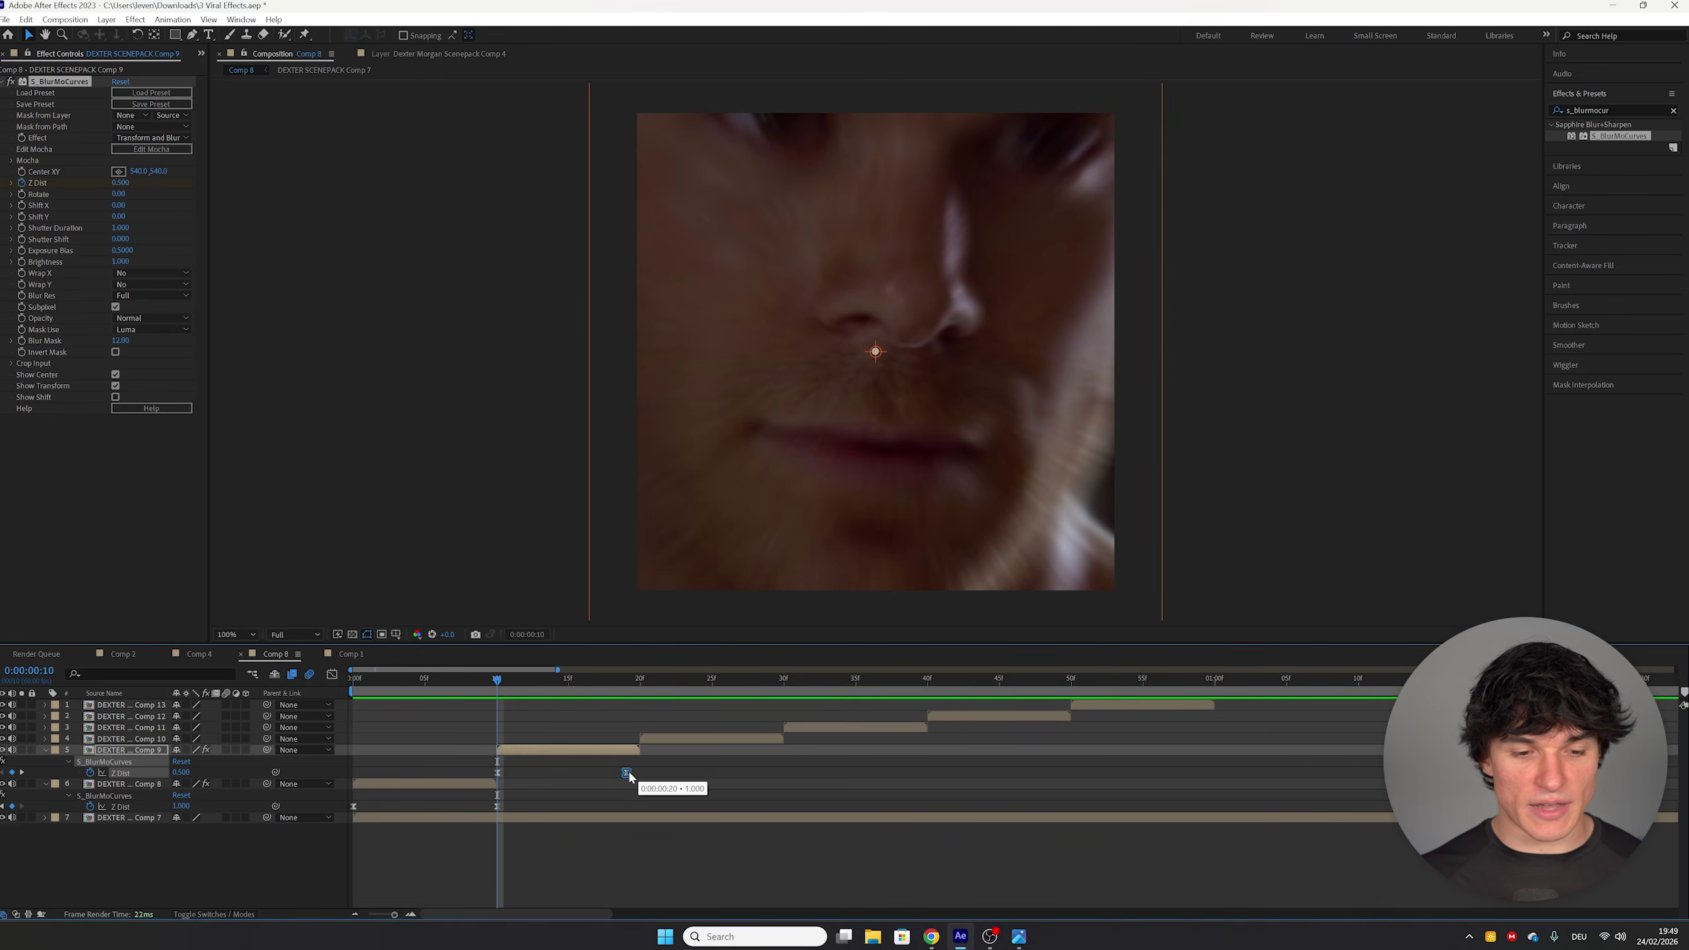
key("ctrl+z")
left_click(635, 771)
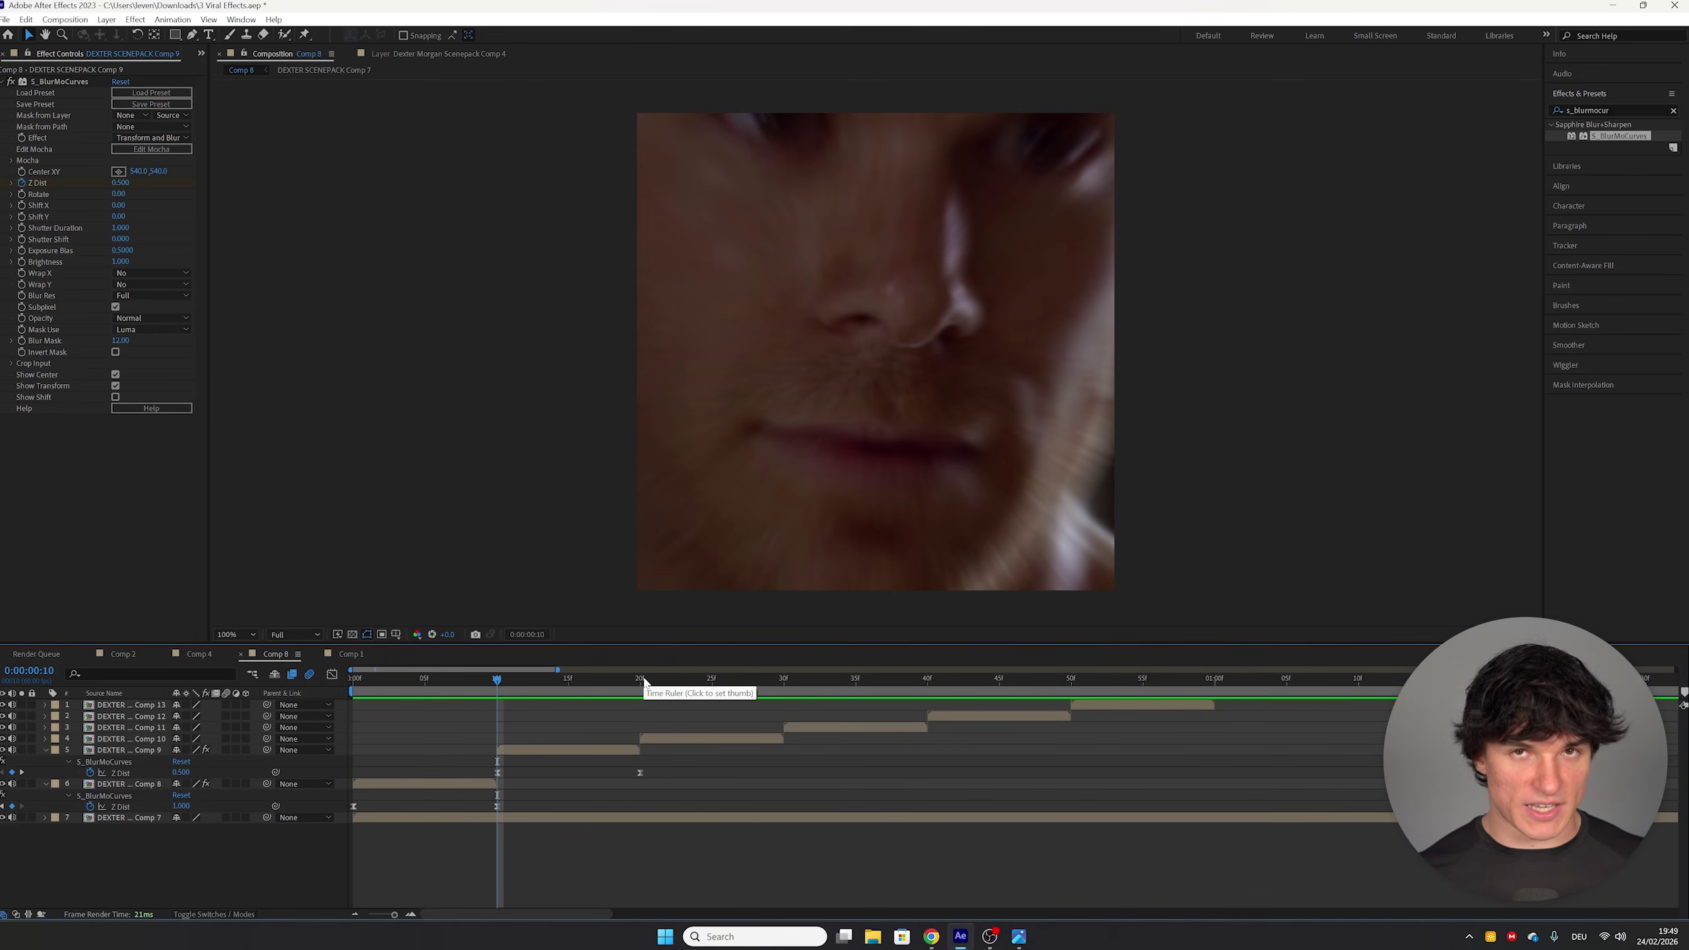
Step: Collapse the keyframe rows of all layers and preview the zoom effect across the clips
key("ctrl+a")
key("u")
key("space")
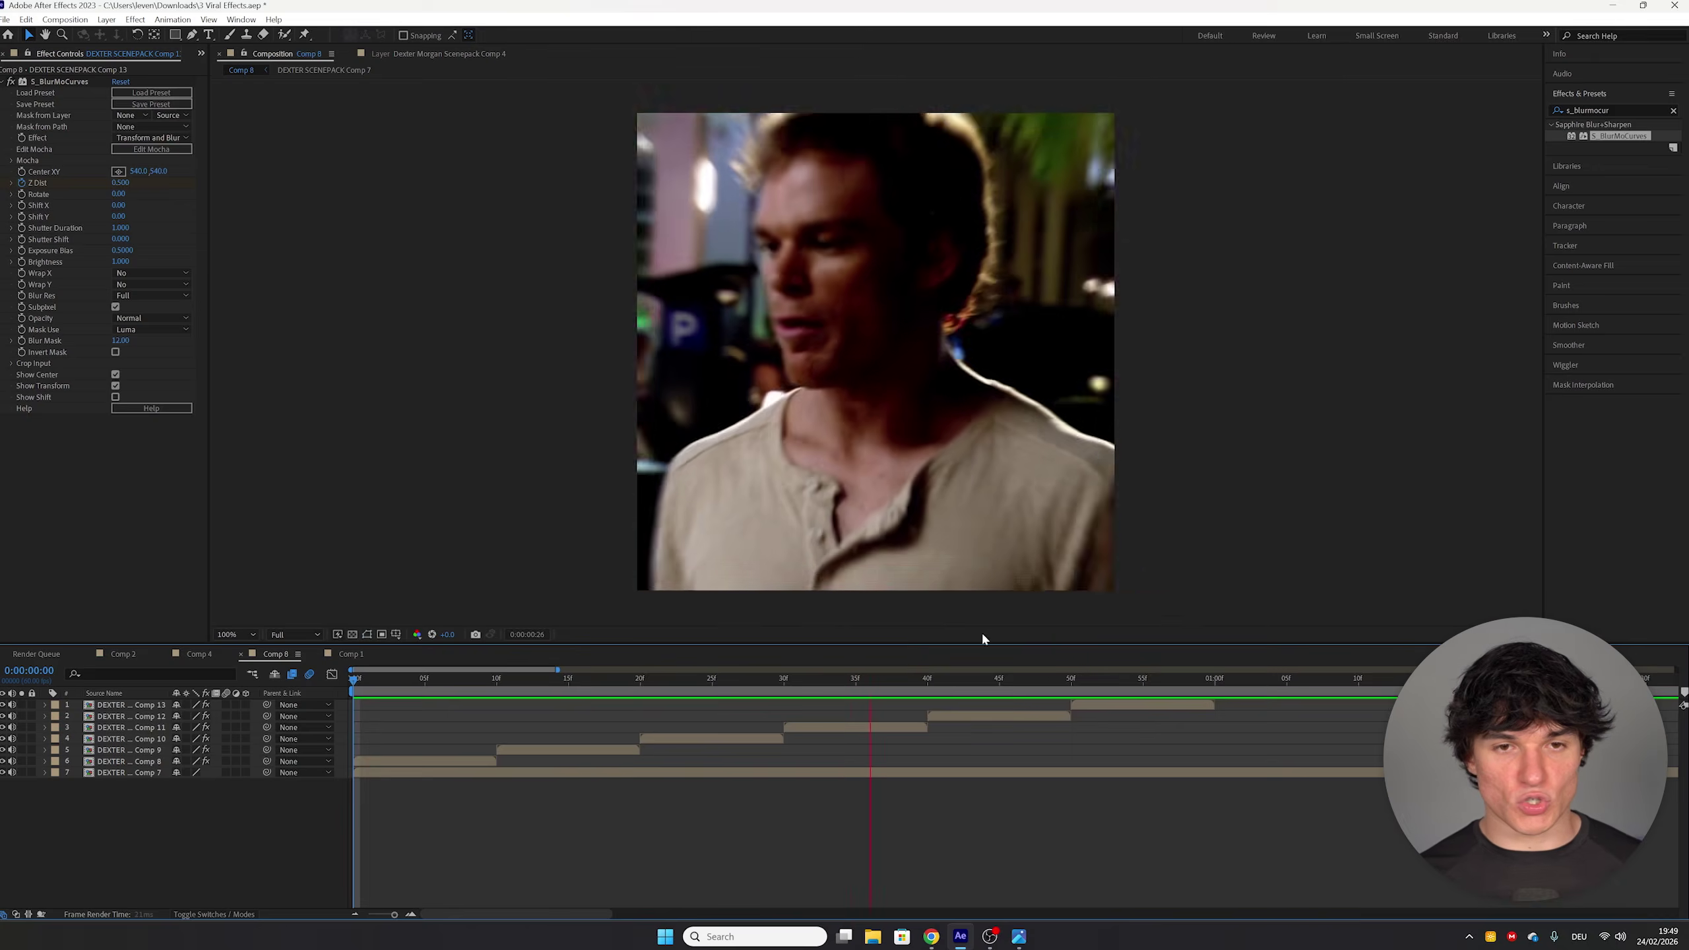
key("space")
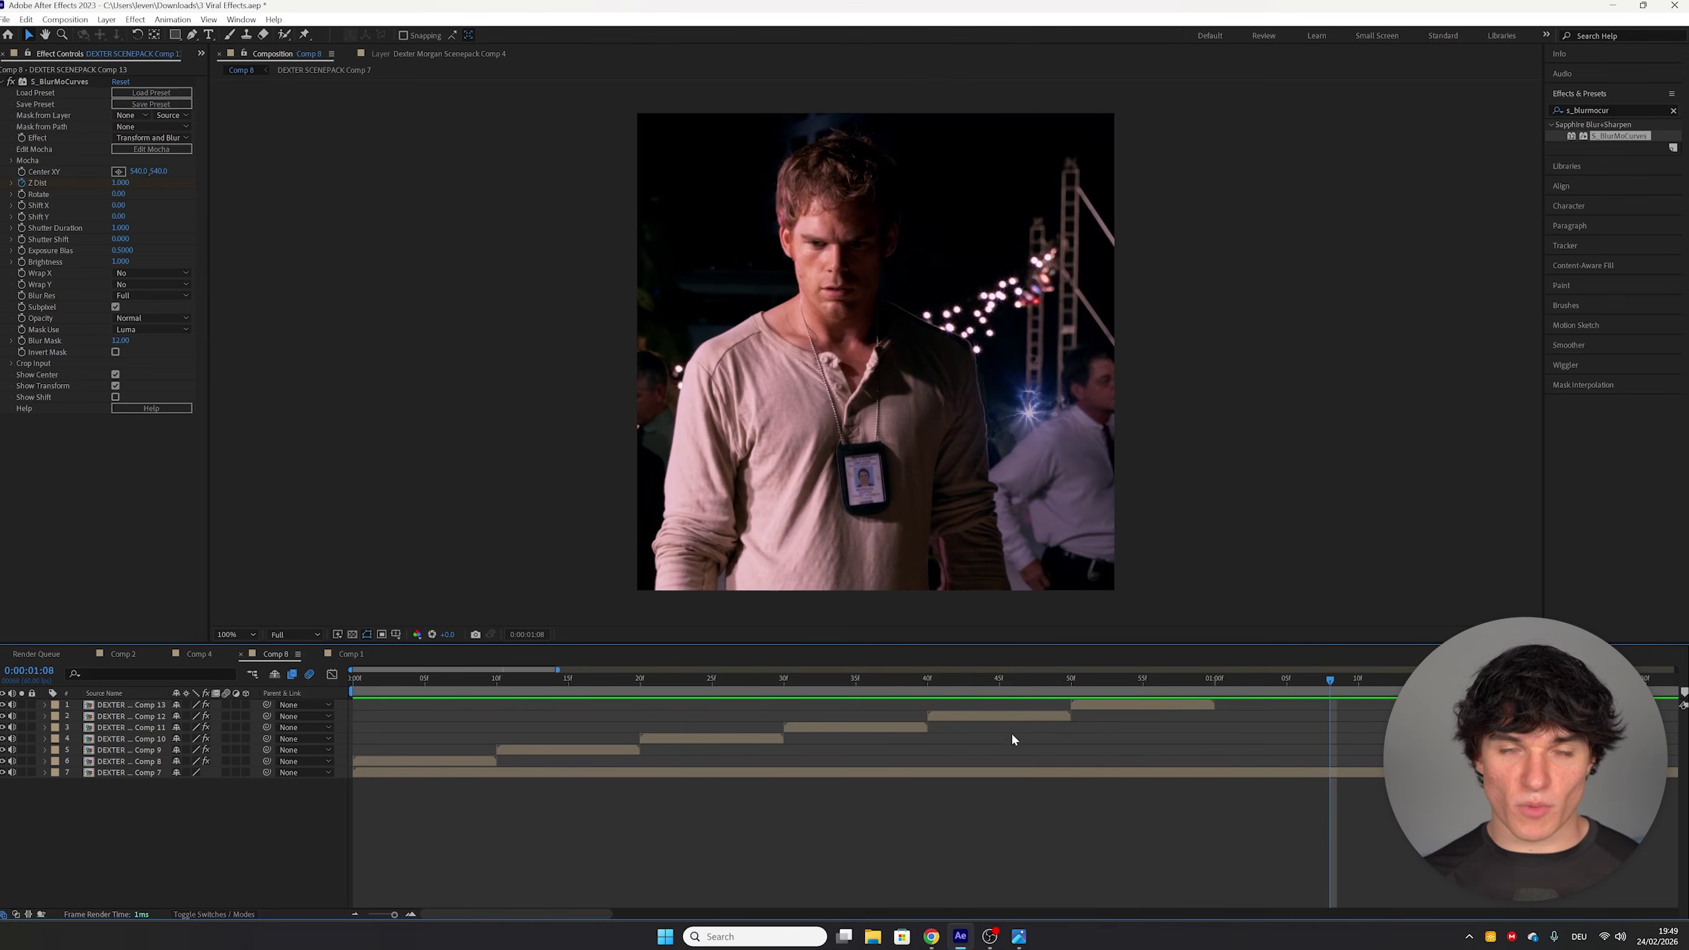
Step: Duplicate the Comp 8 to Comp 13 clips and place the copies after the originals, starting about one second in
left_click_drag(393, 914, 380, 915)
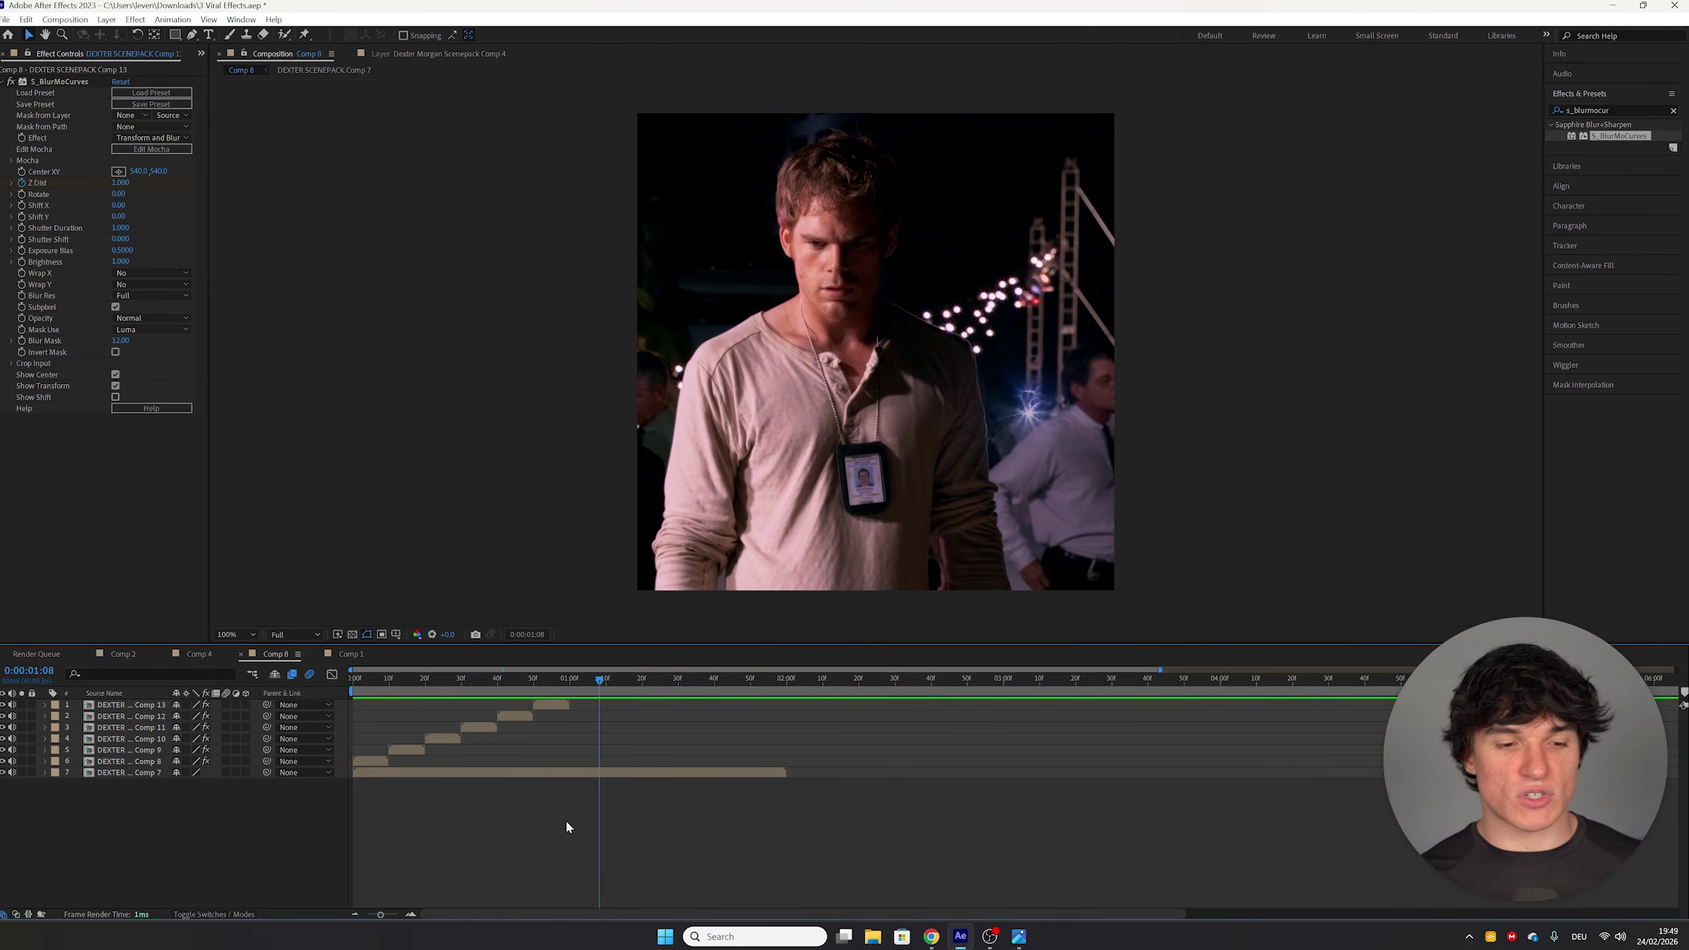
left_click(554, 706)
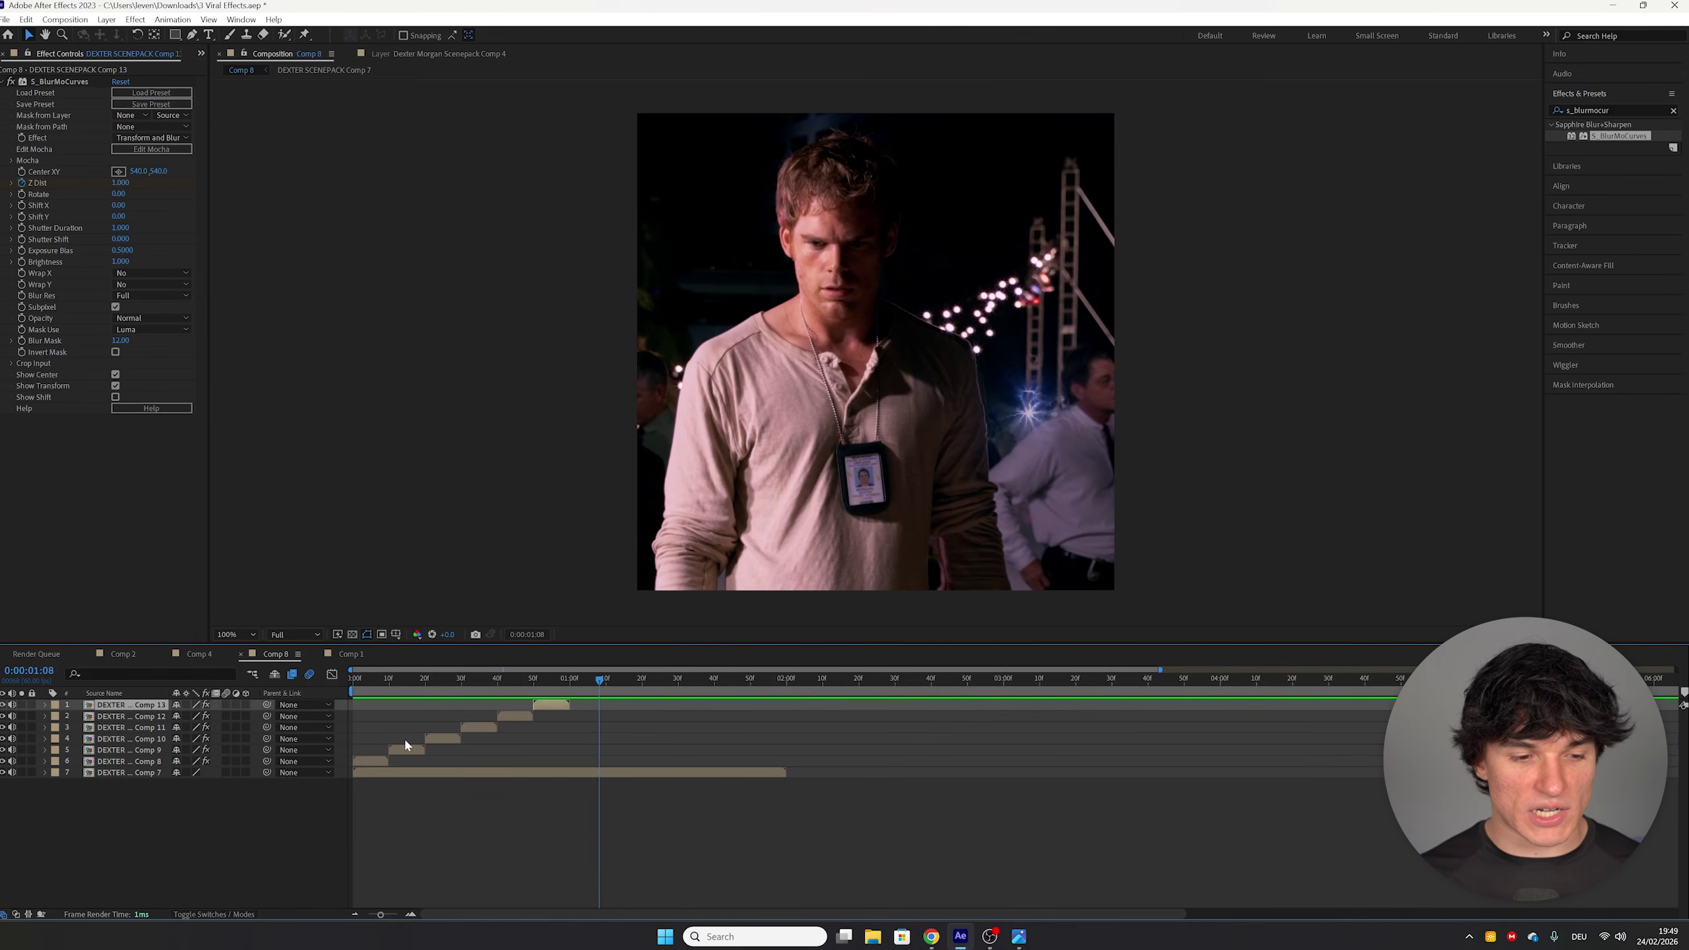
left_click(375, 758, "shift")
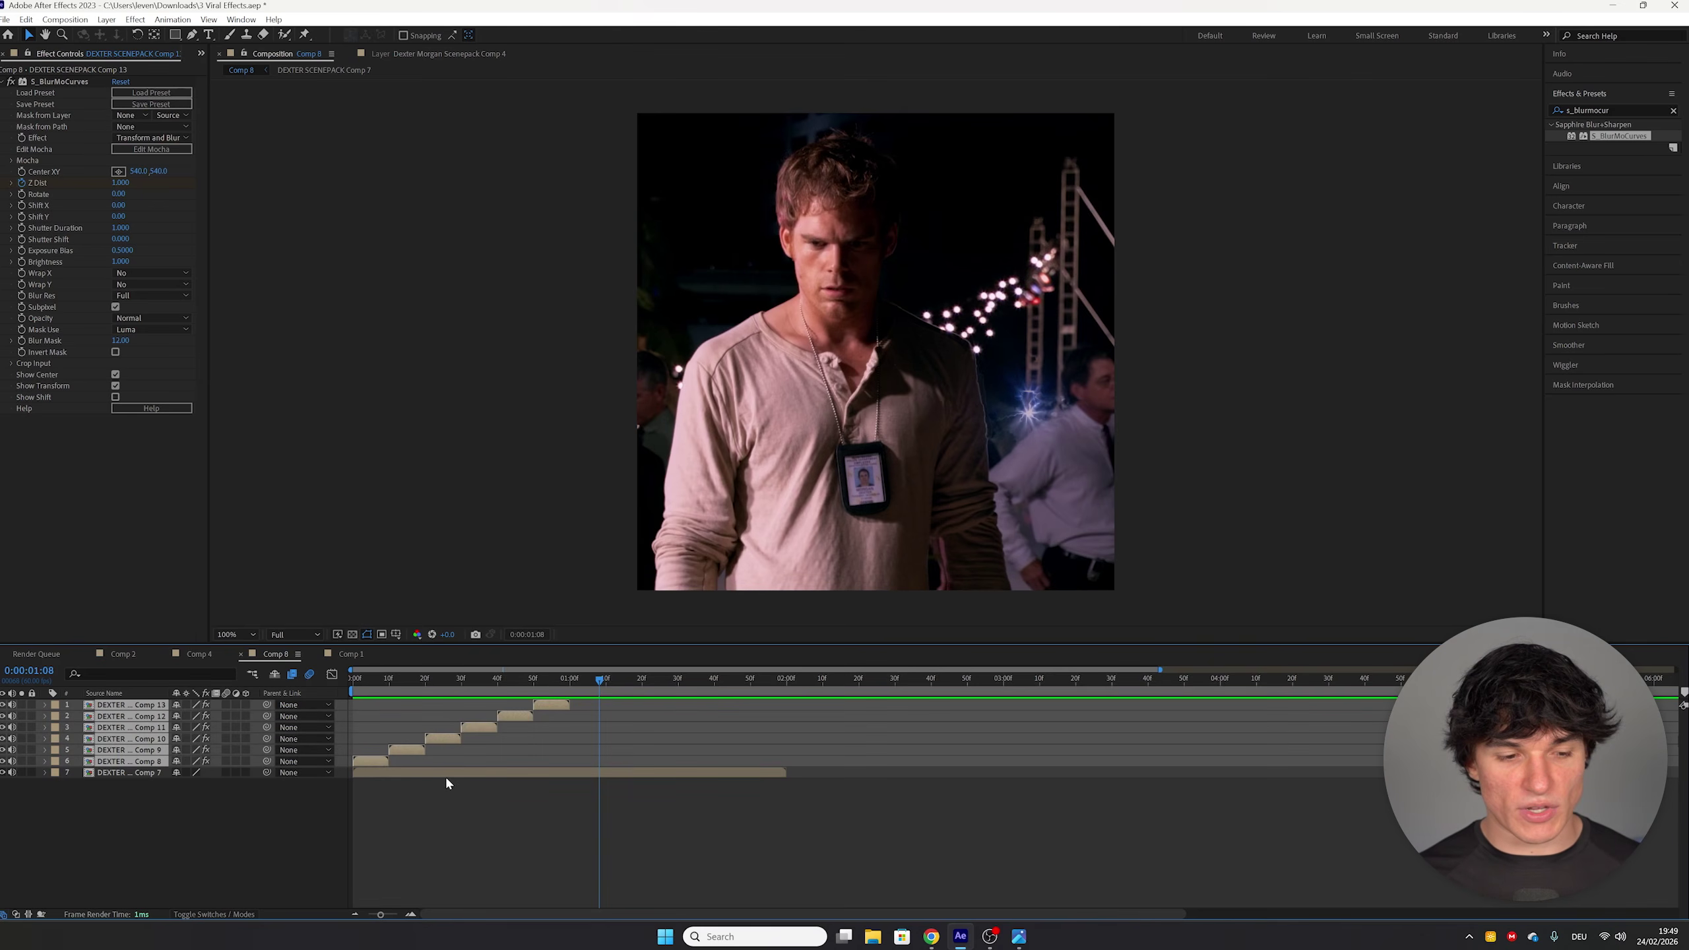
key("ctrl+d")
left_click_drag(370, 821, 570, 786)
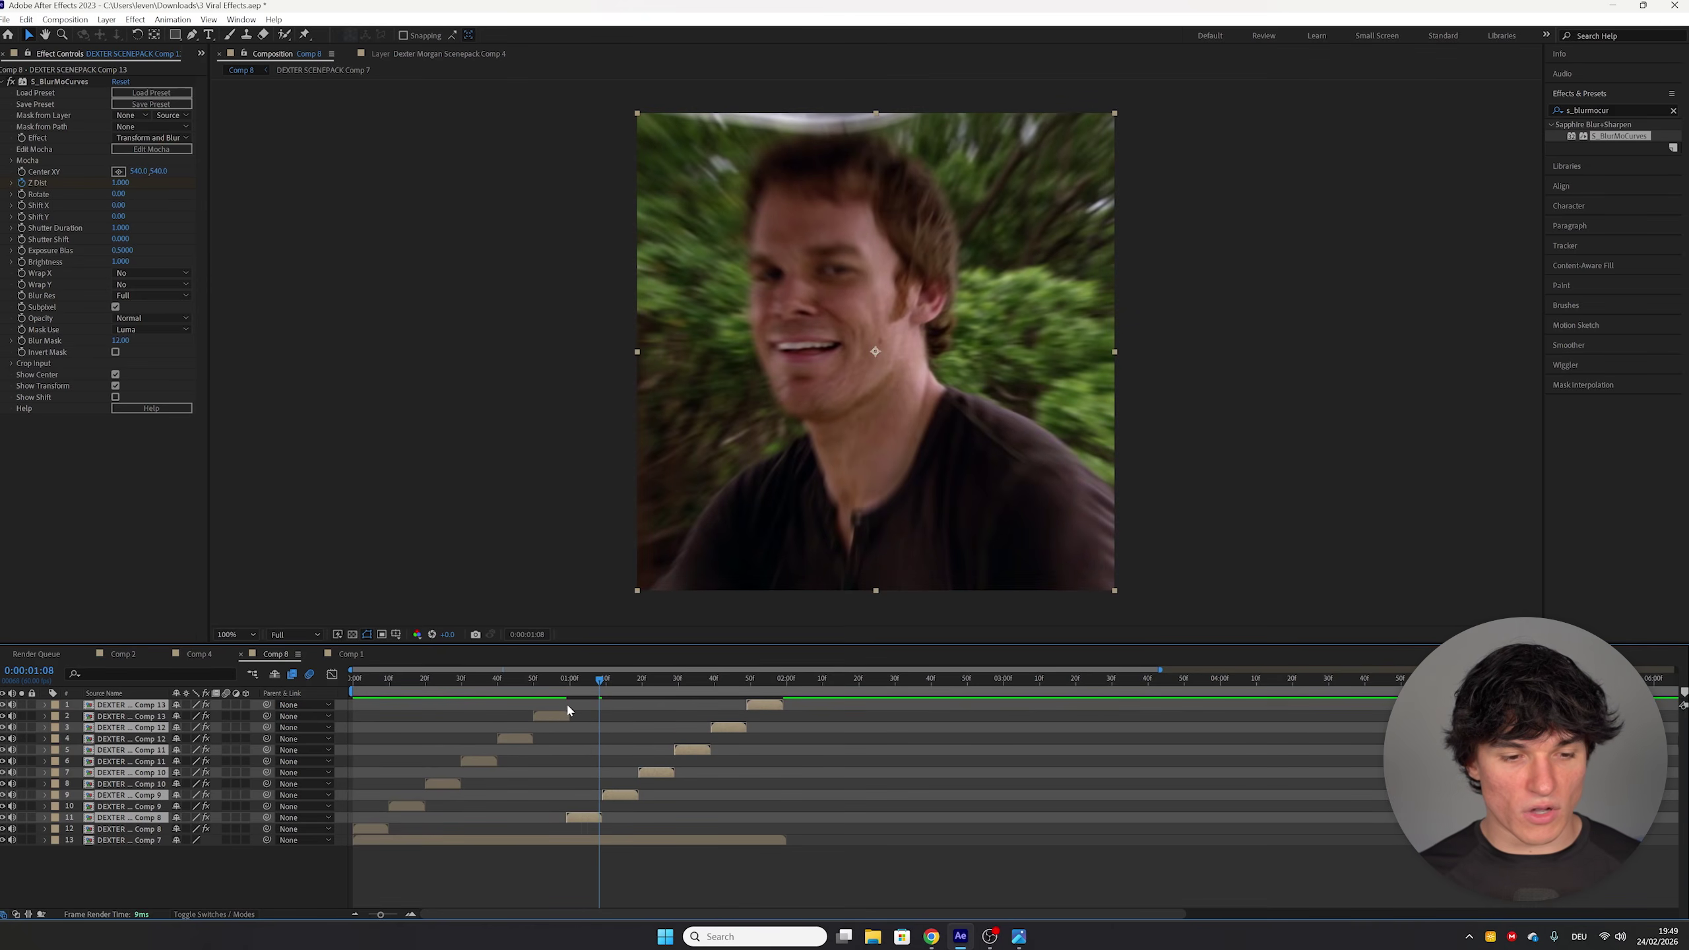
Step: Shift the duplicated clips one frame later so they start exactly at 0:00:01:00, right after the original sequence
left_click(568, 682)
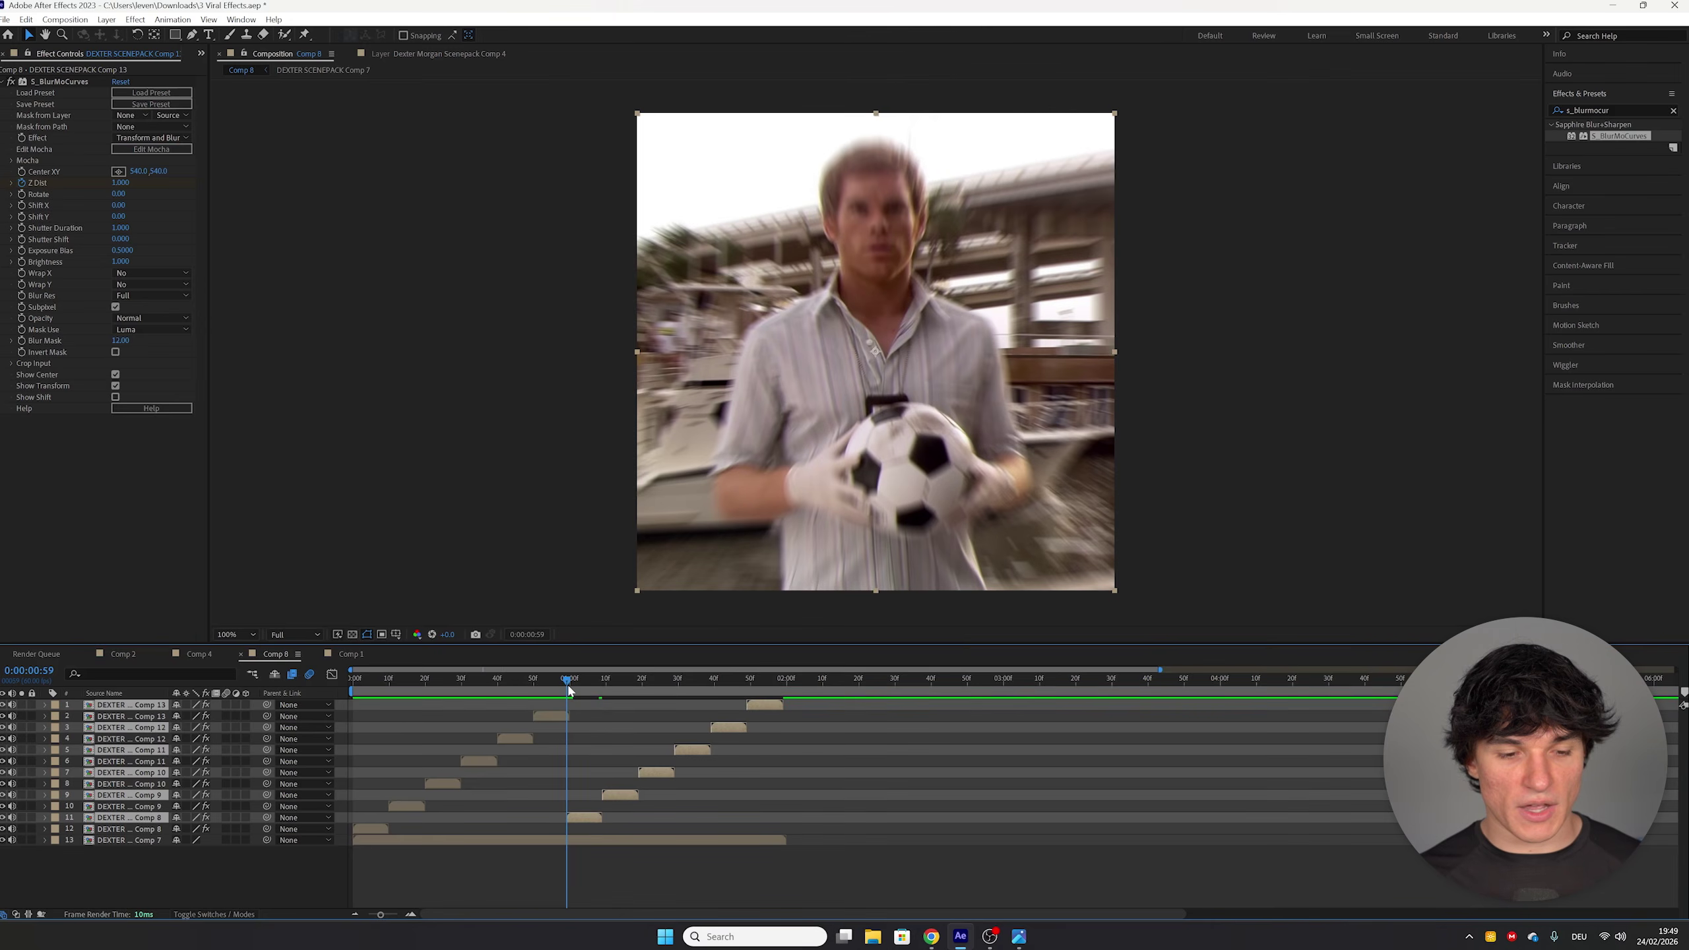
left_click(570, 689)
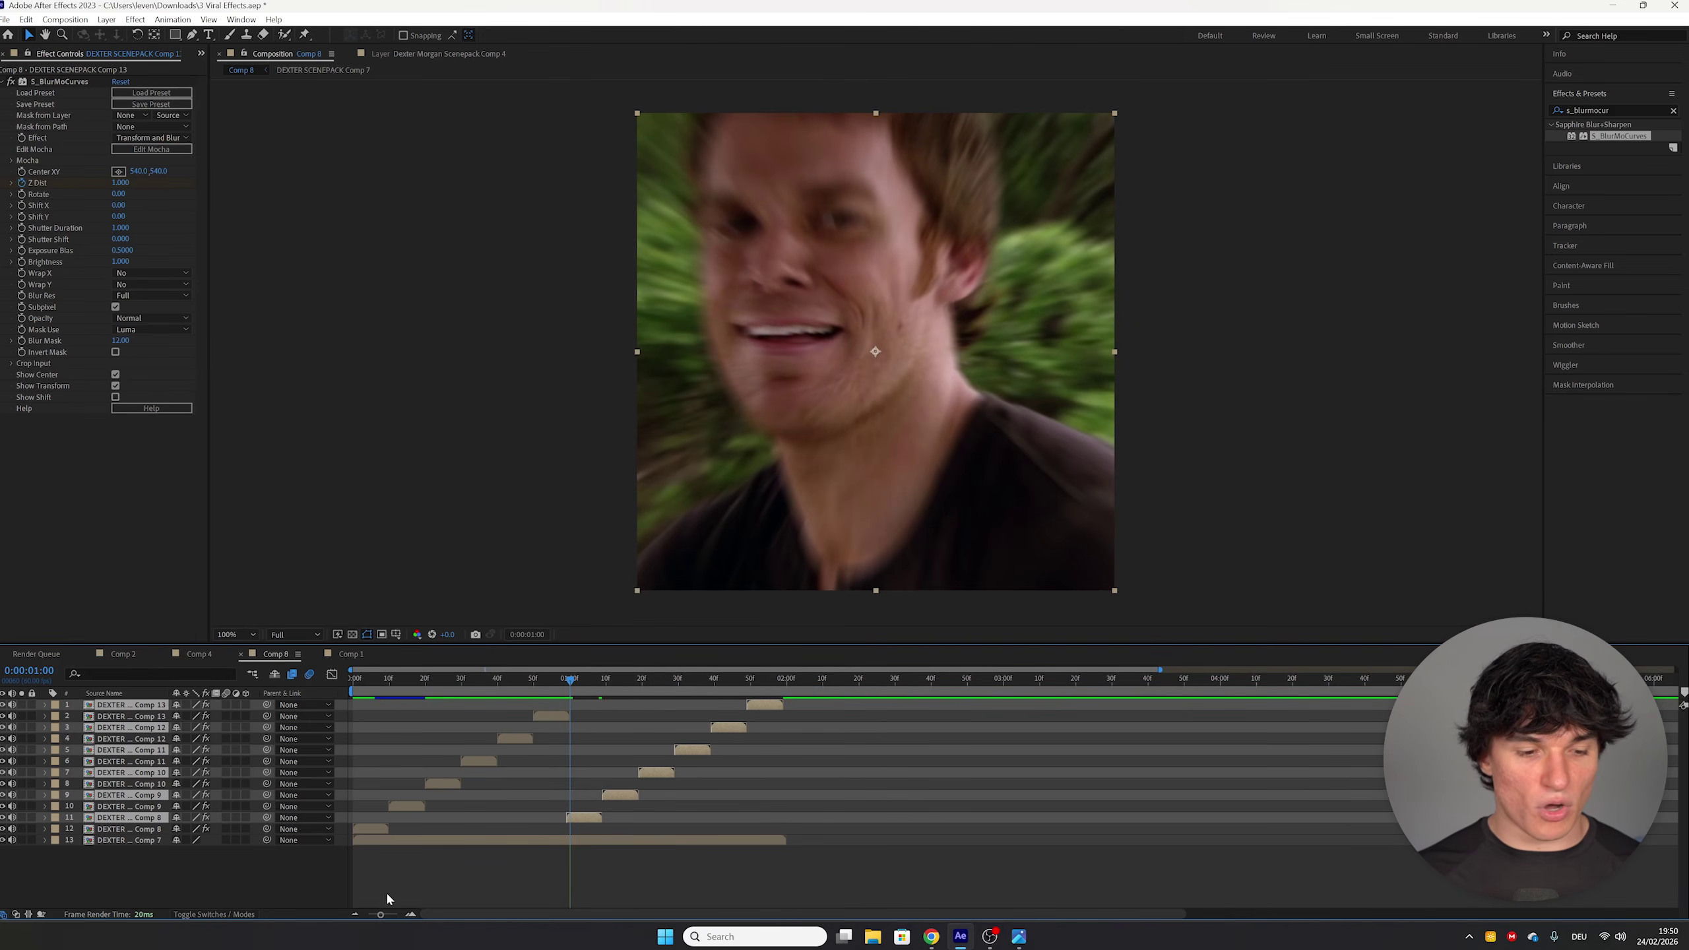
left_click_drag(381, 915, 398, 916)
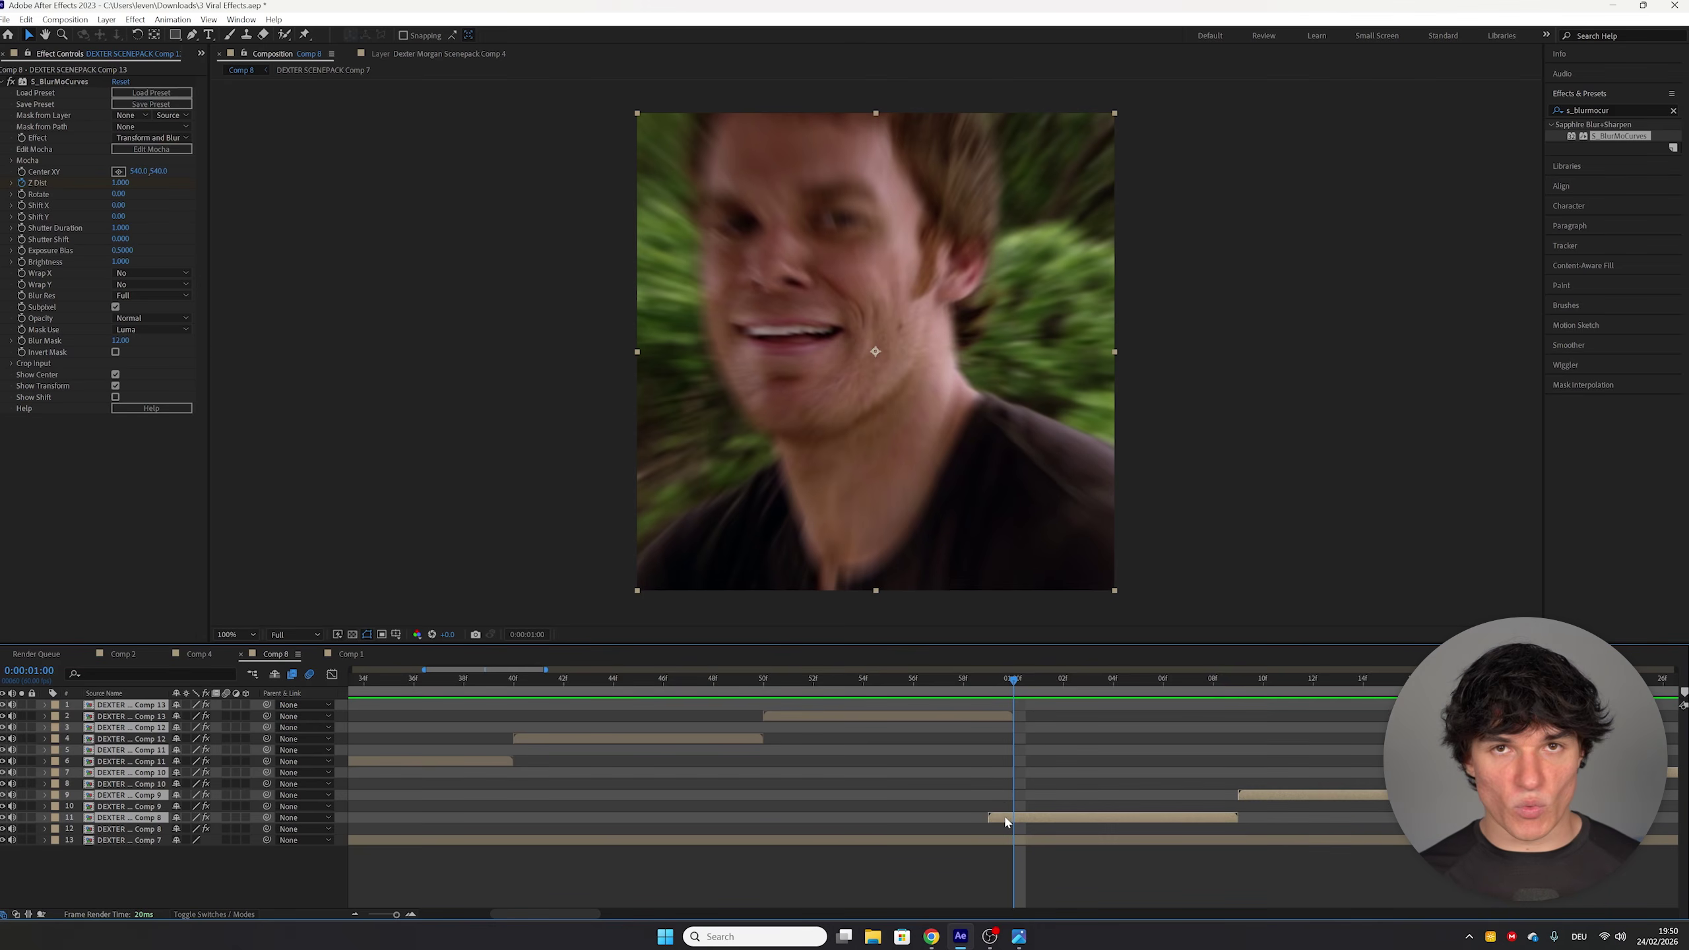
key("alt+Page_Down")
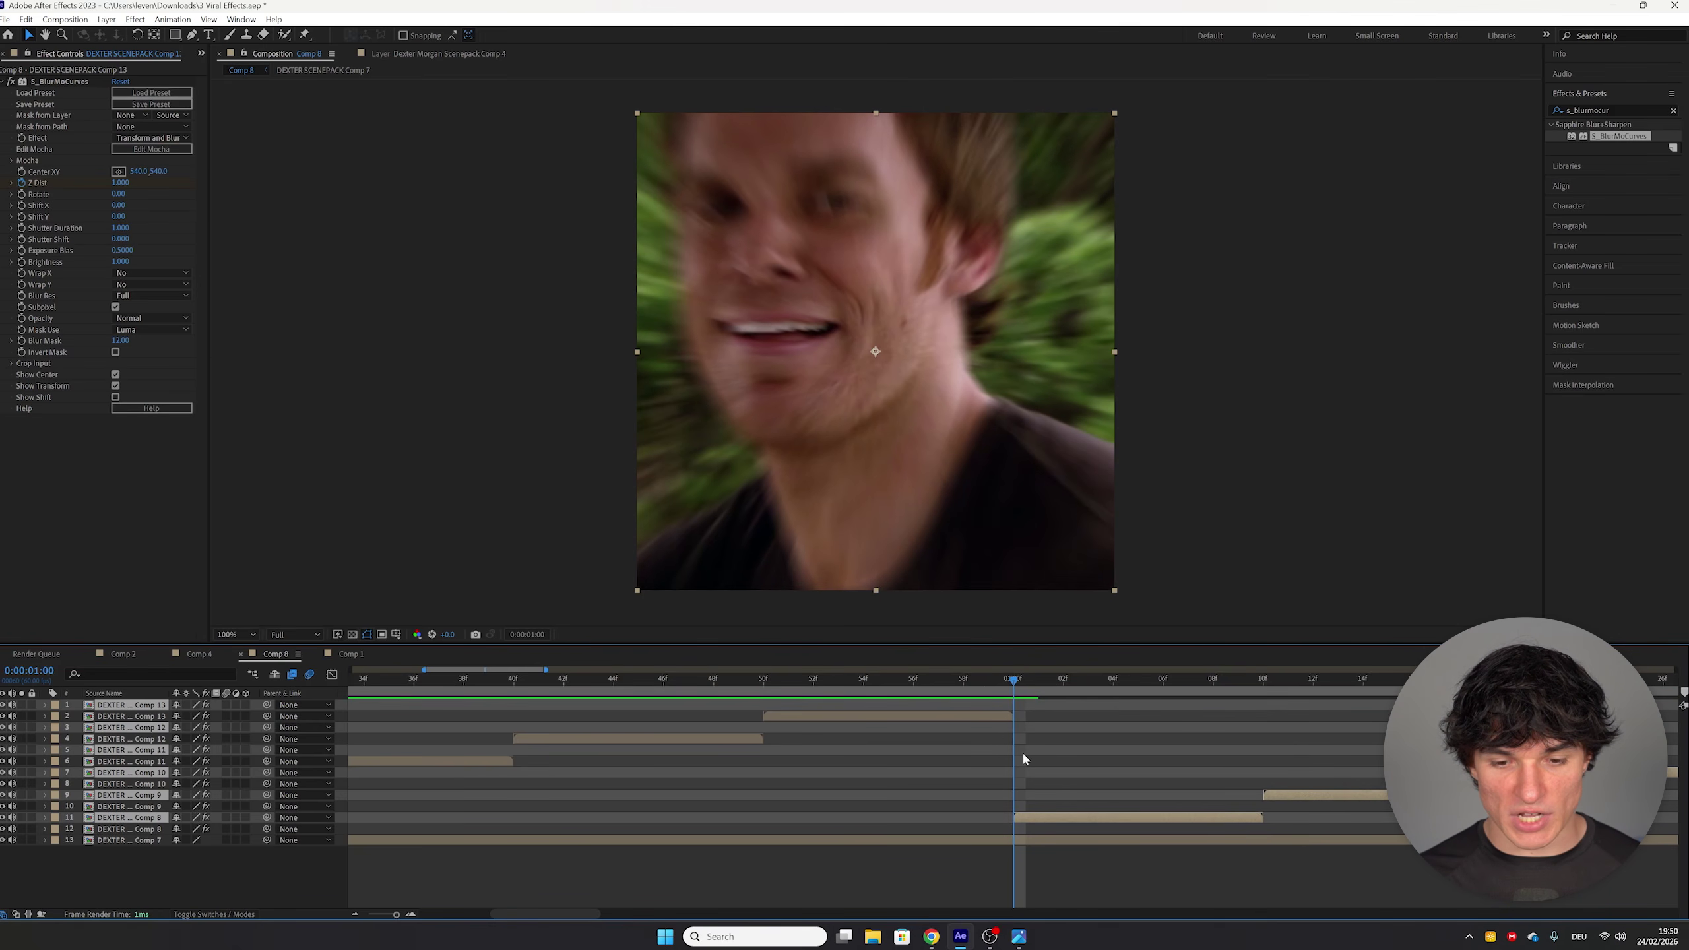
key("minus")
key("minus")
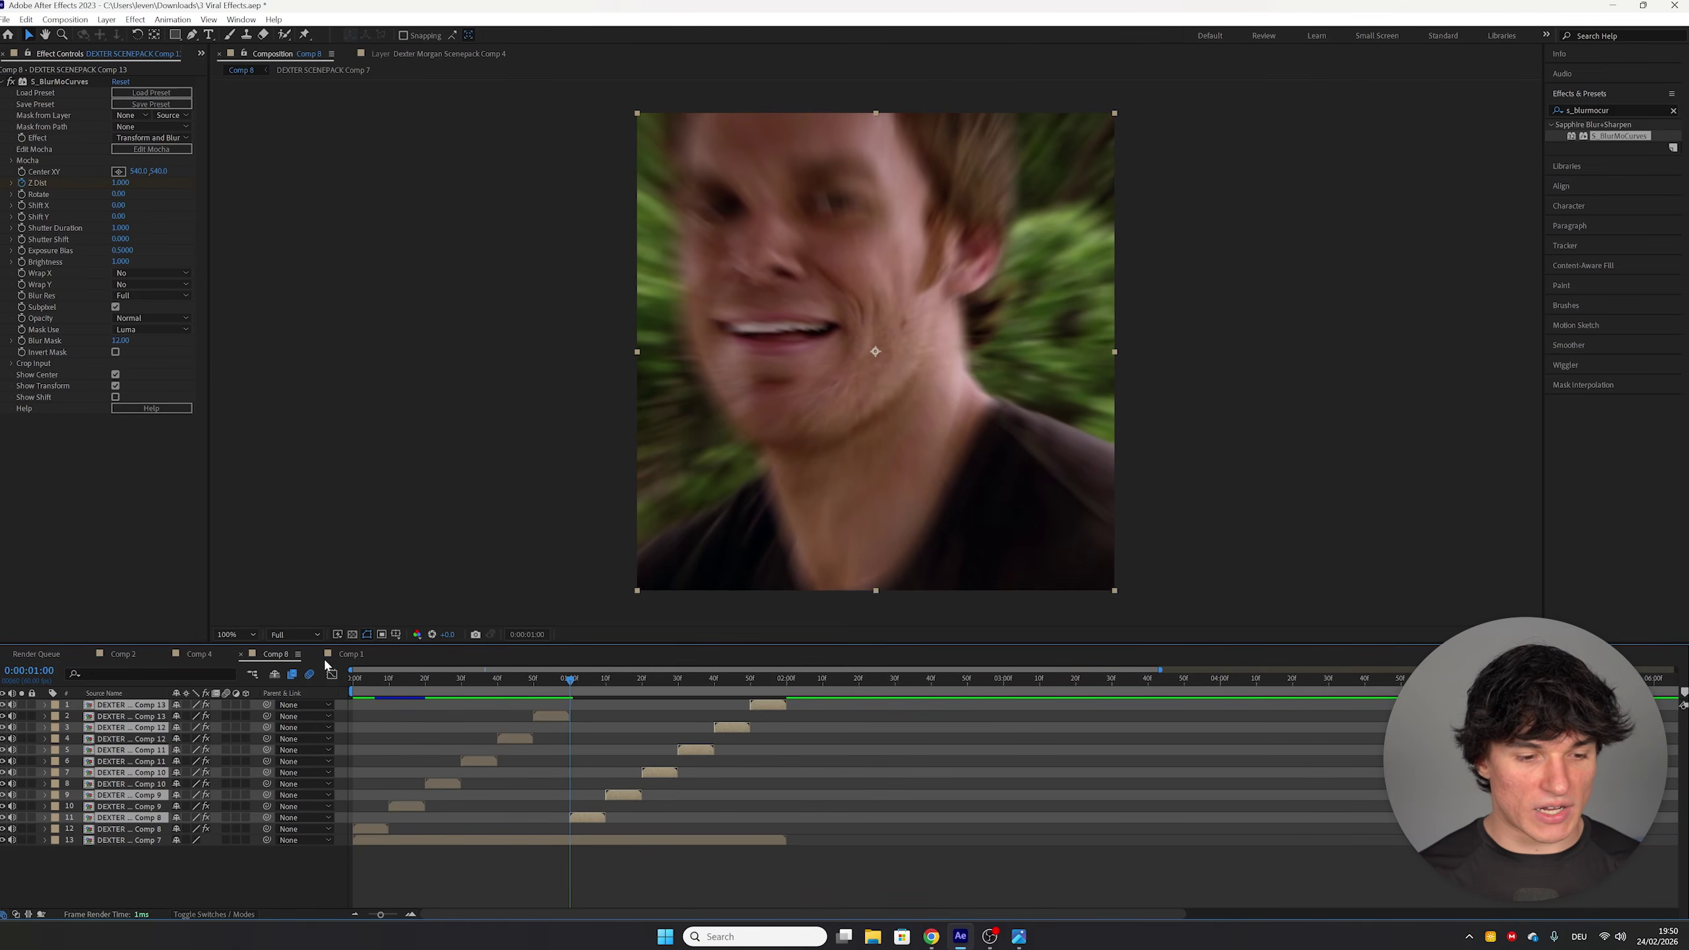
Step: Pre-compose all original and duplicated Comp 8 to Comp 13 clips as Pre-comp 4, moving all attributes into it
left_click(430, 769)
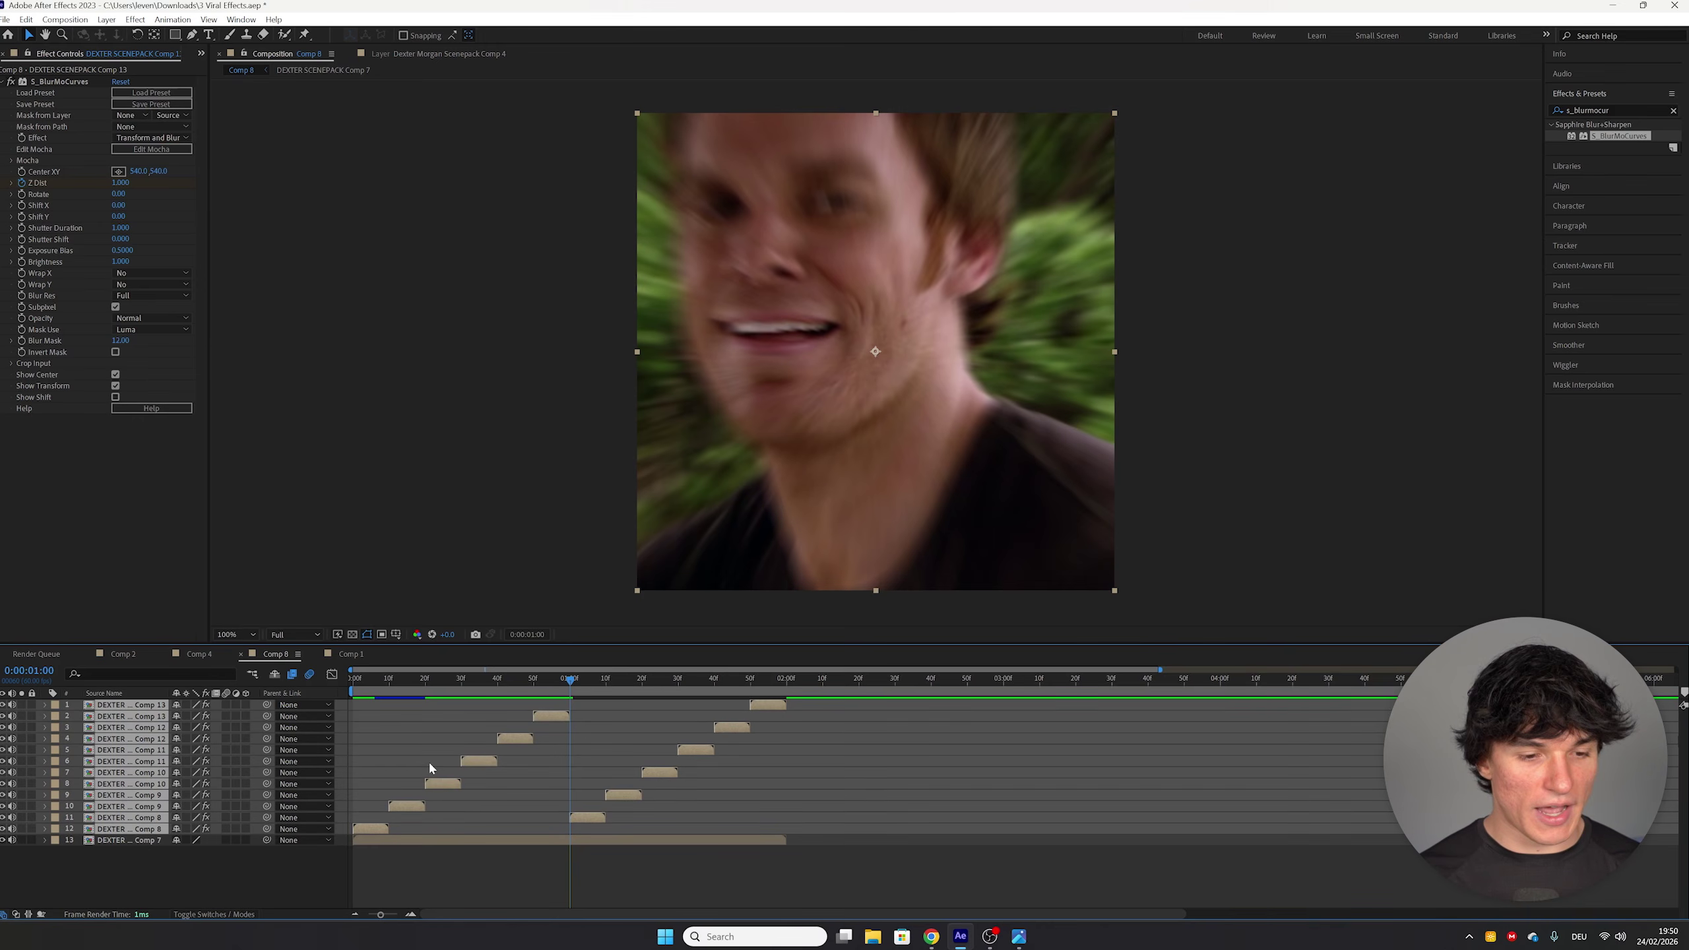
right_click(558, 725)
left_click(614, 624)
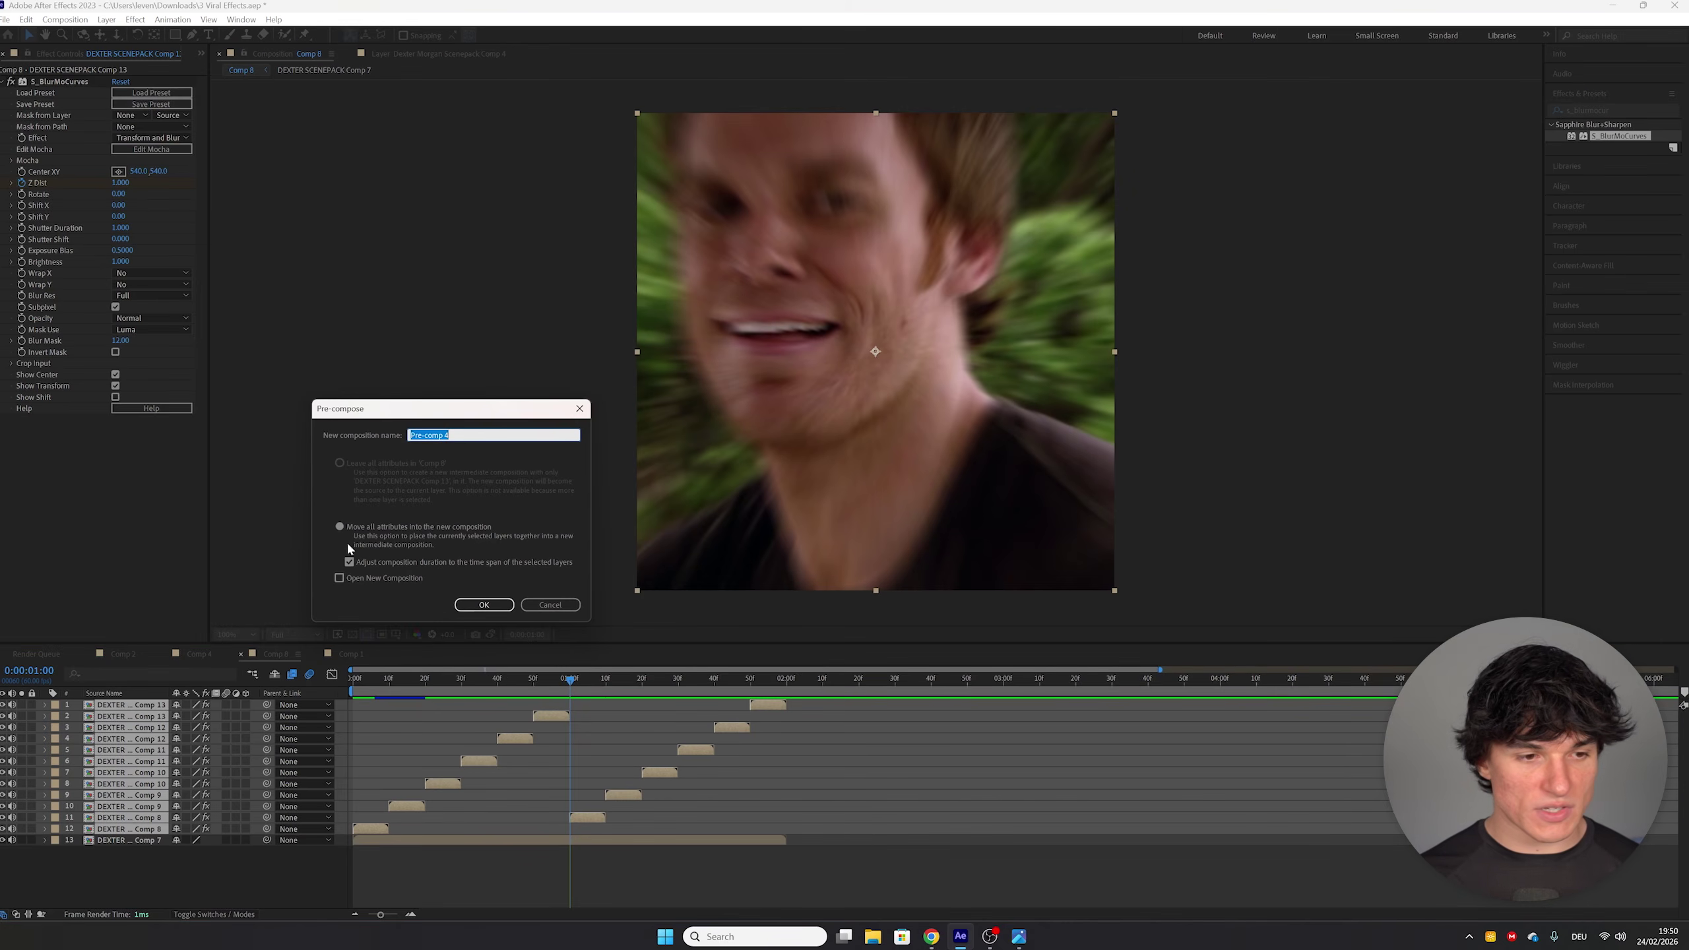
left_click(484, 605)
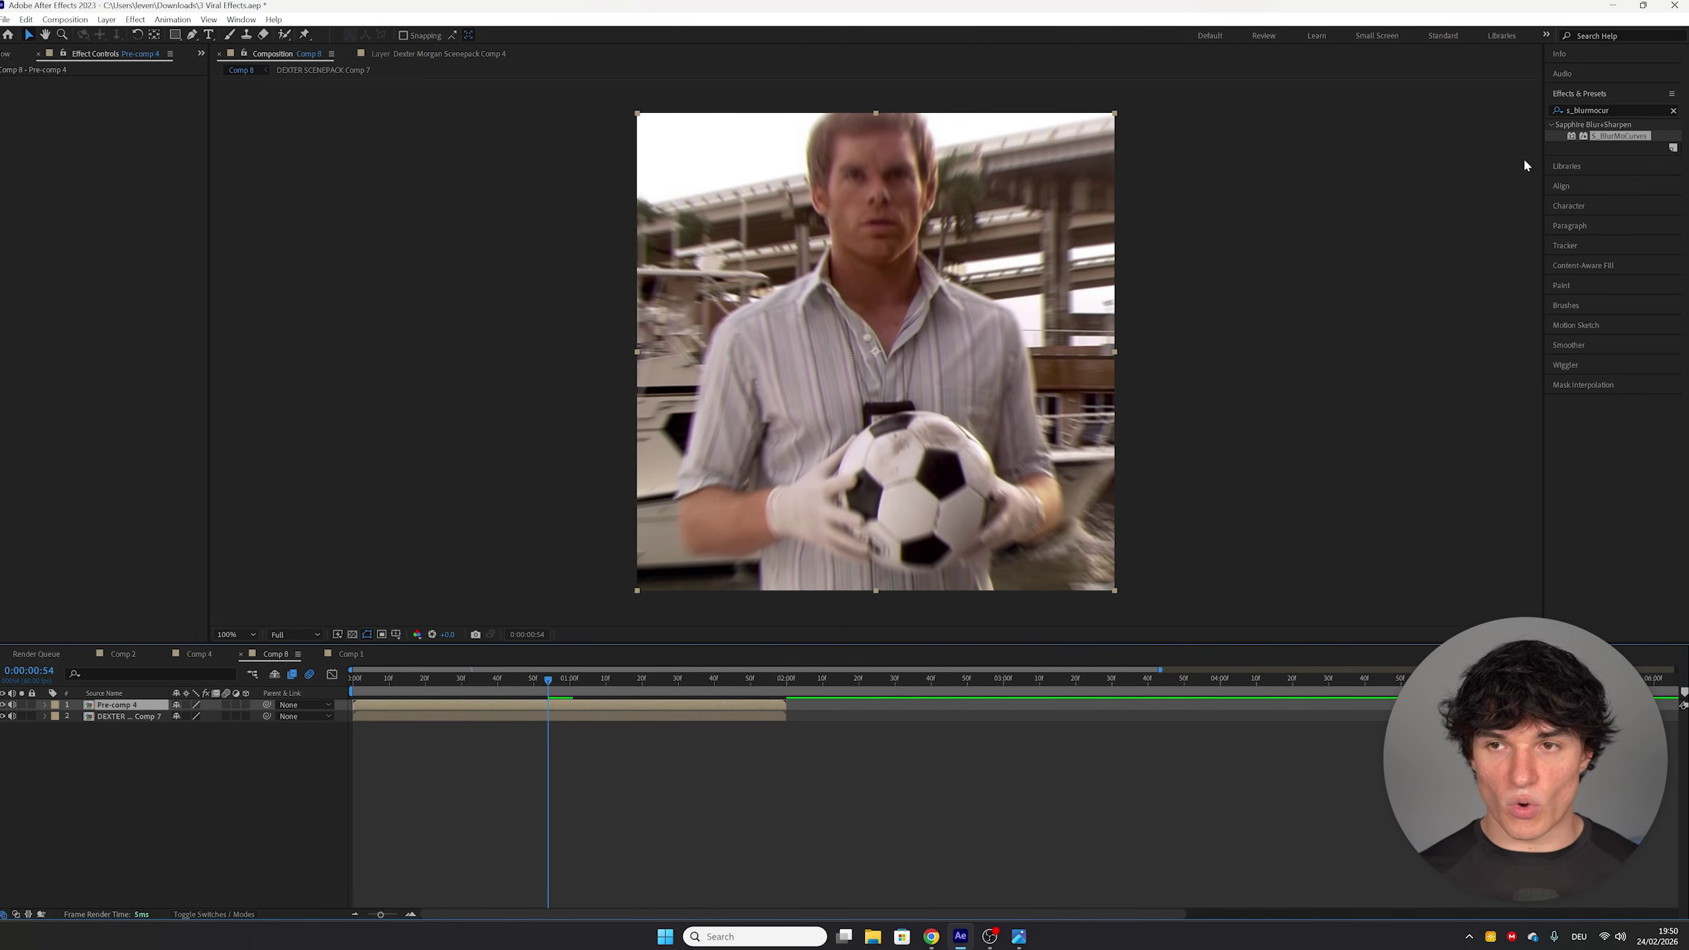
Step: Find the CC Wide Time effect and apply it to the Pre-comp 4 layer
double_click(1630, 109)
type("cc w")
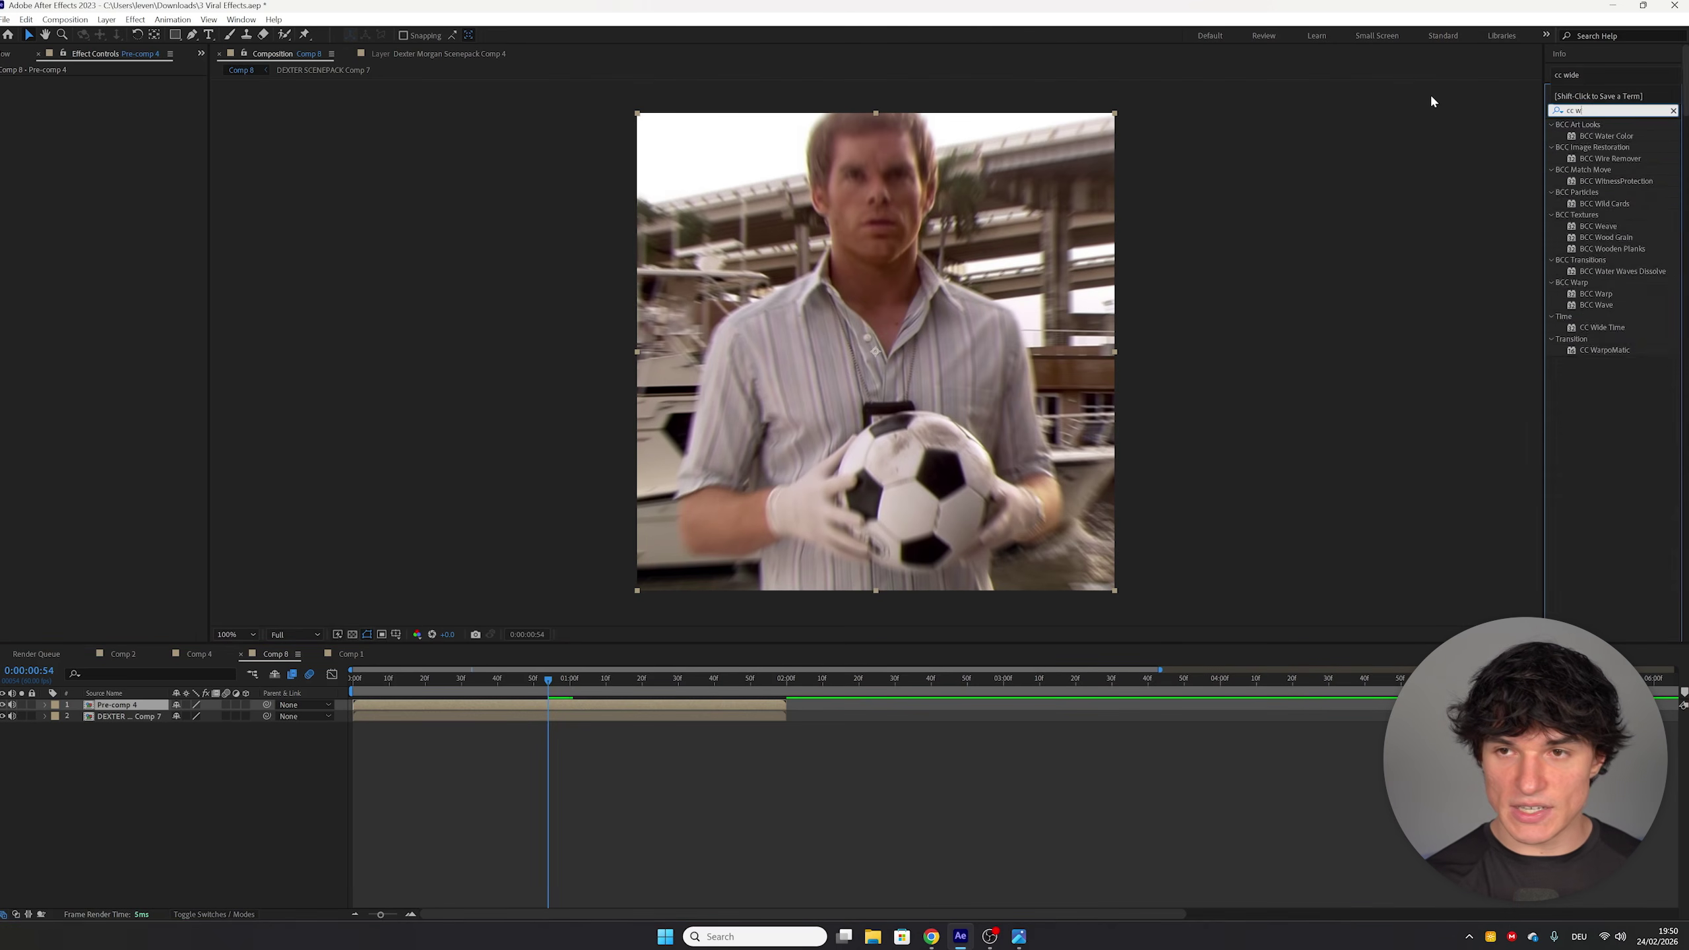
type("ide time")
left_click_drag(1602, 136, 519, 708)
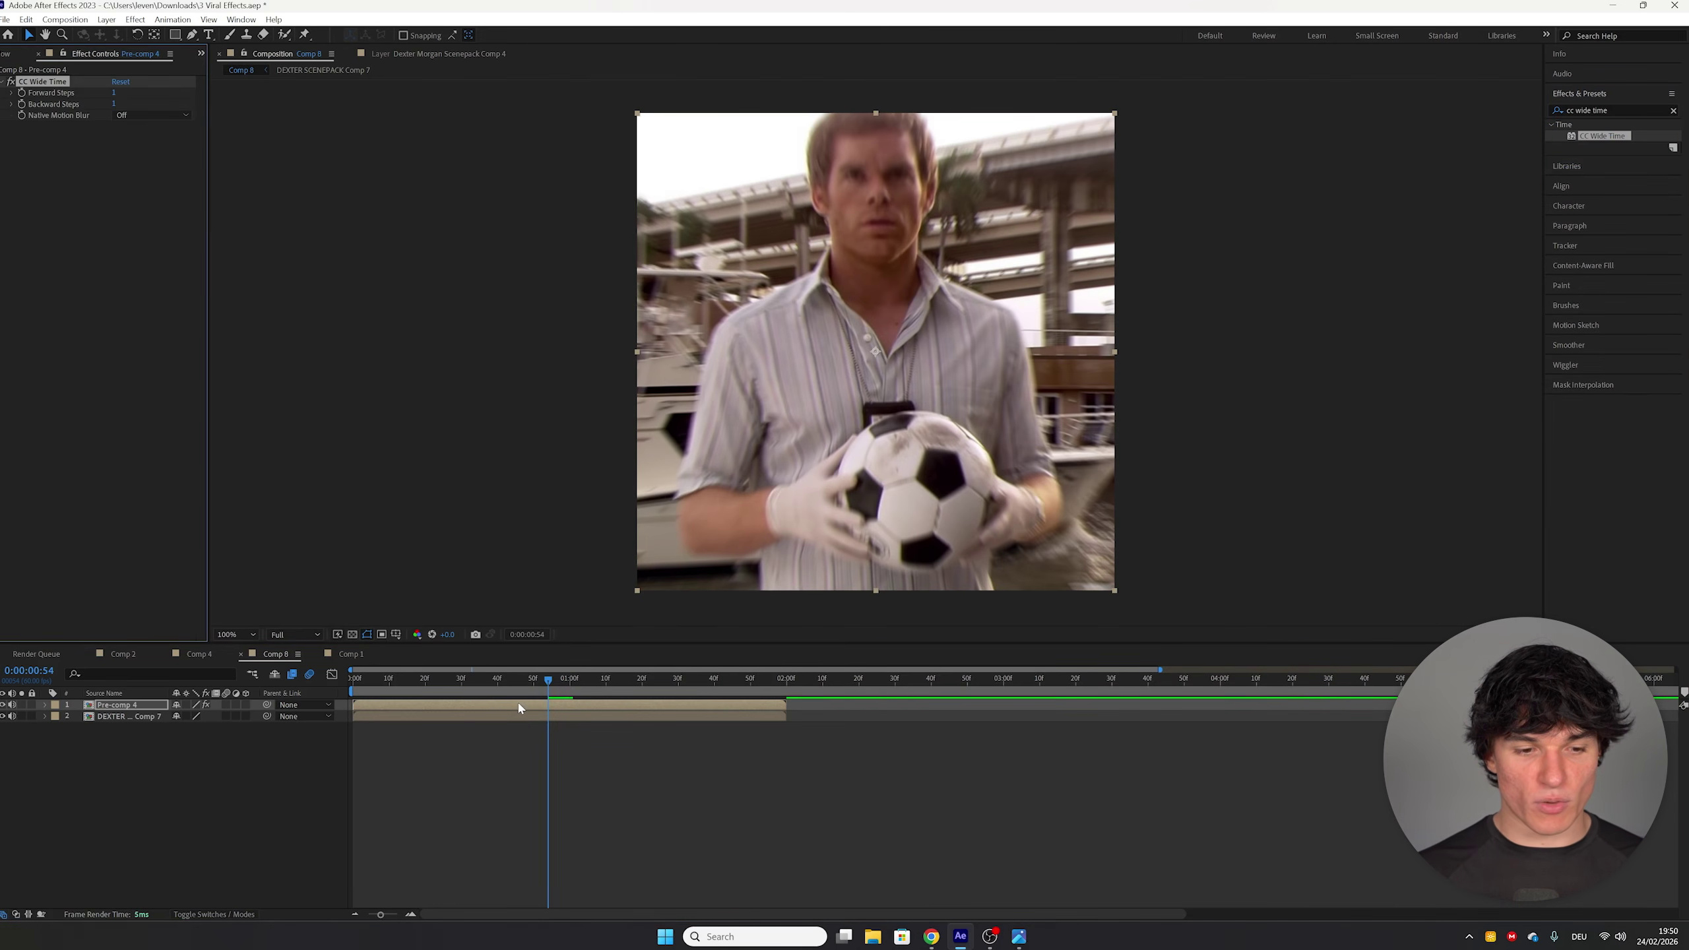
Step: Set both Forward Steps and Backward Steps of CC Wide Time to 3
type("3")
left_click(122, 266)
left_click(116, 105)
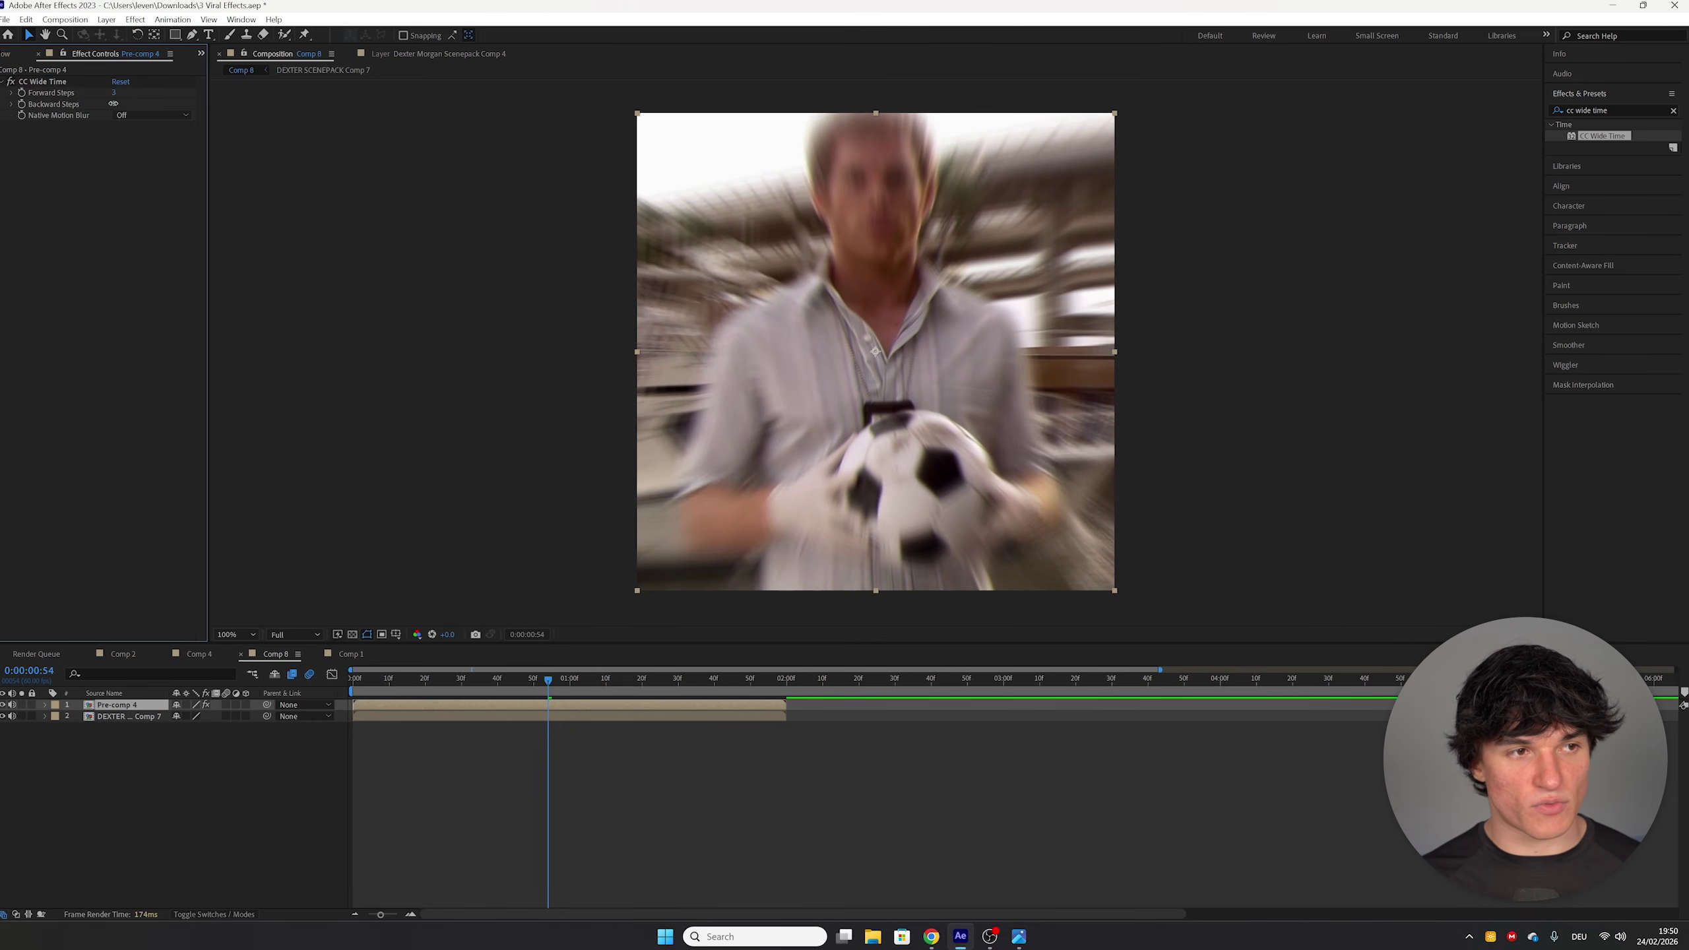
type("3")
left_click(120, 305)
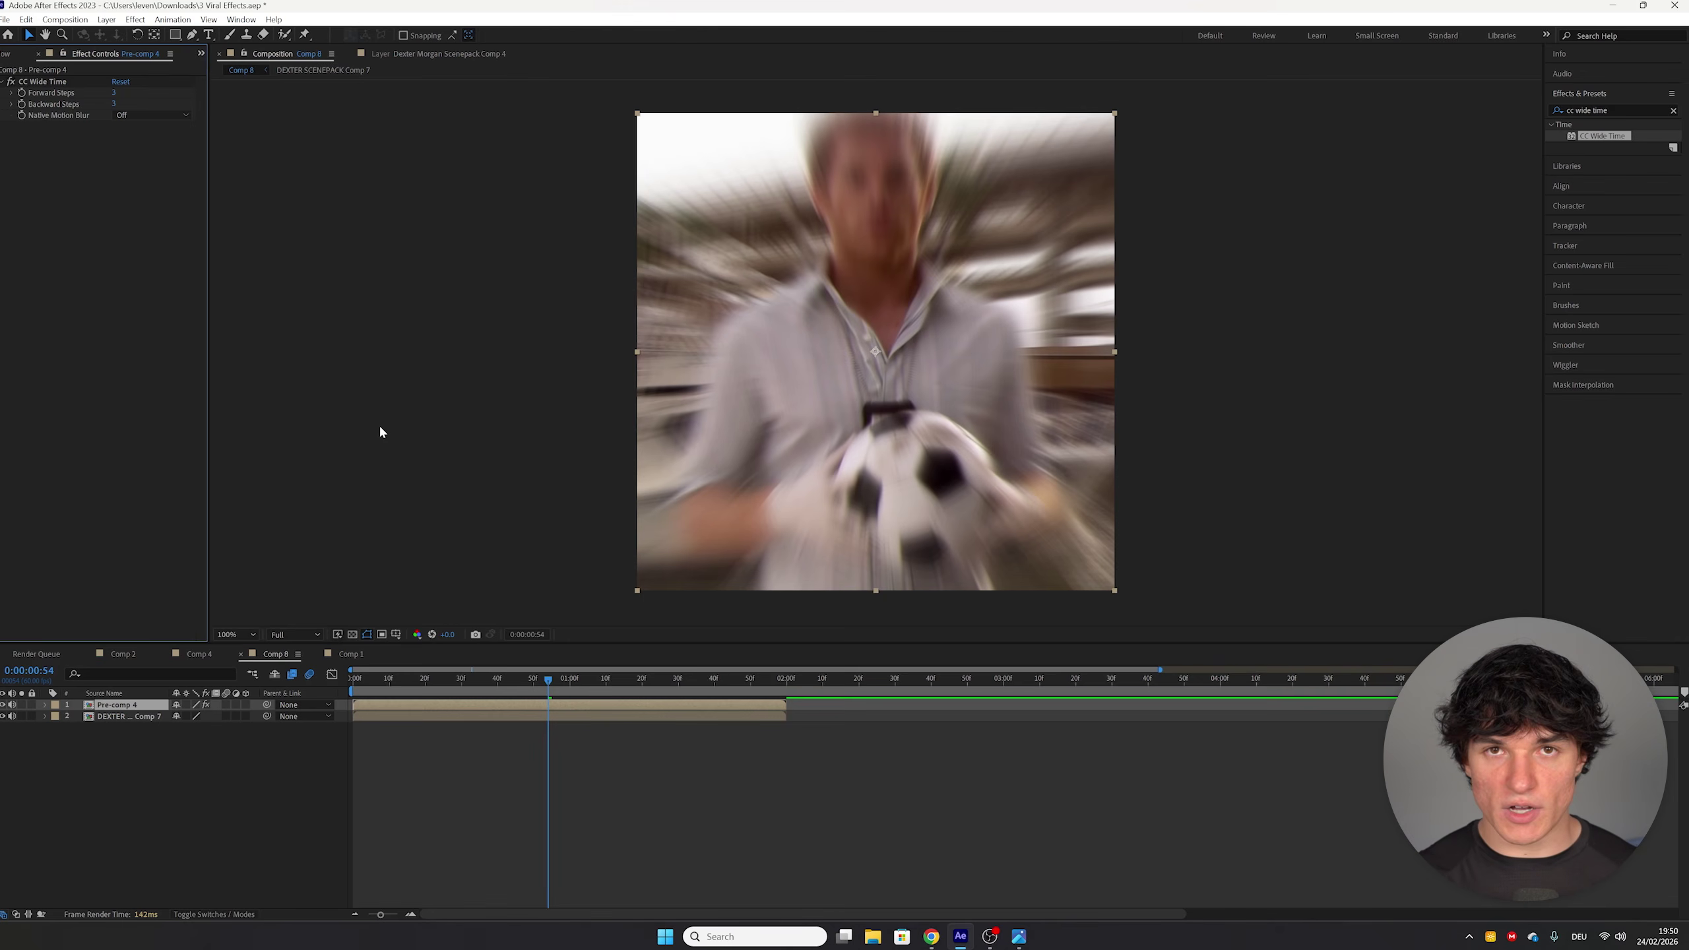
Step: Duplicate the DEXTER SCENEPACK Comp 7 layer and place the copy above Pre-comp 4
left_click(491, 718)
key("space")
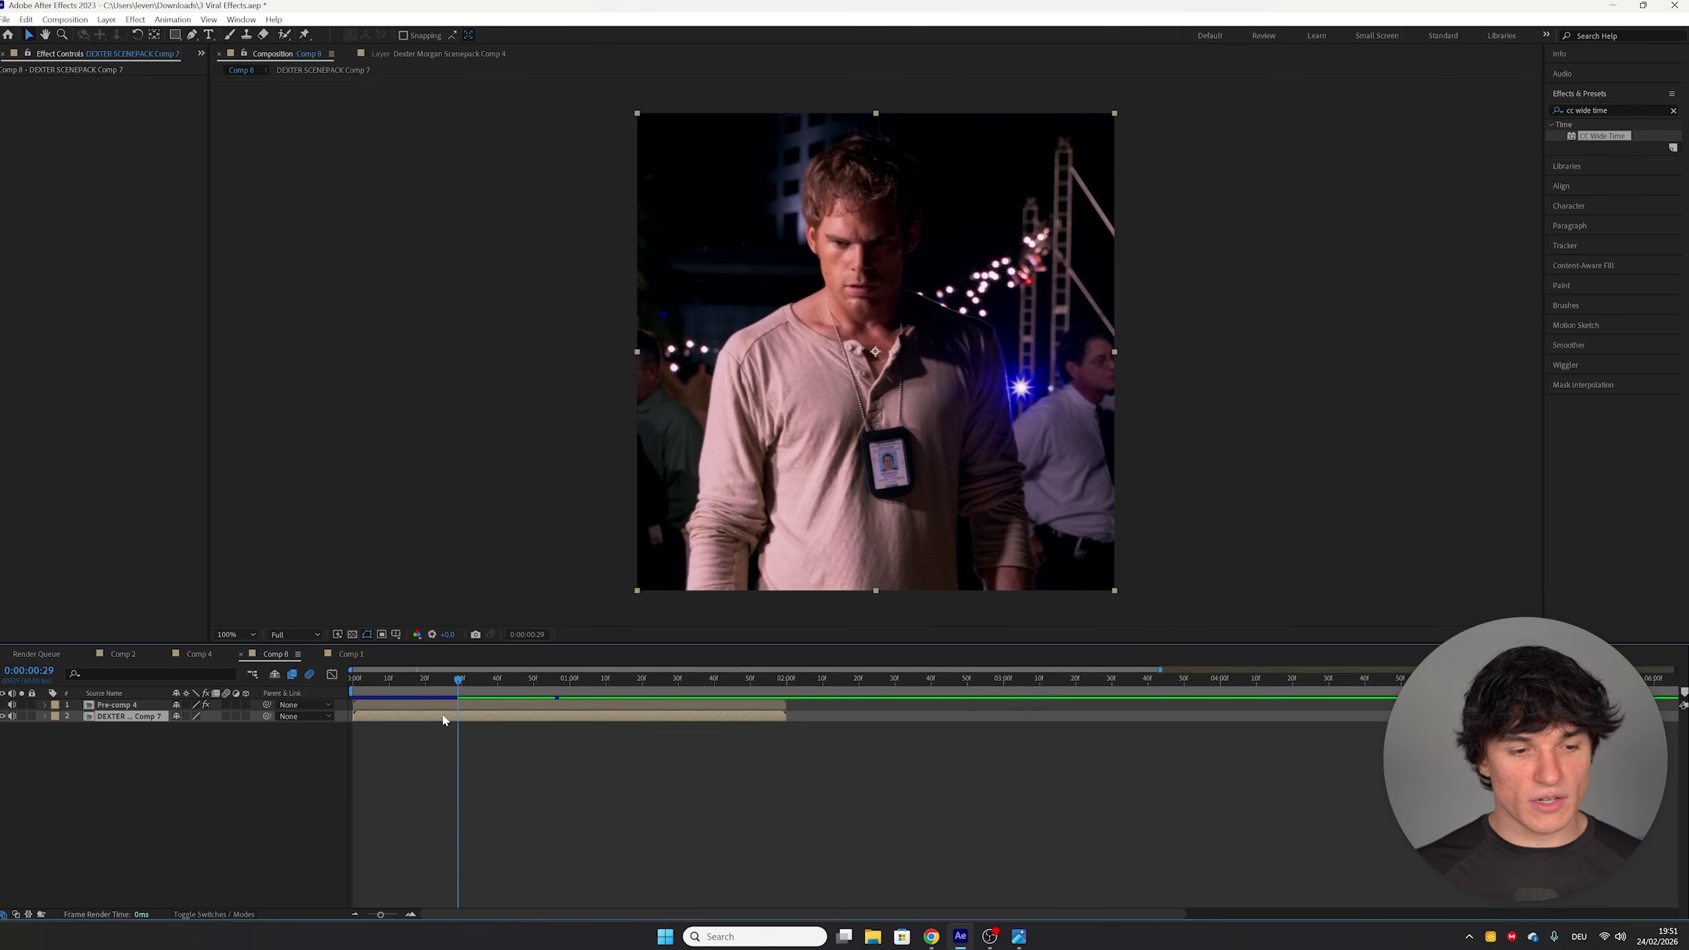
key("ctrl+d")
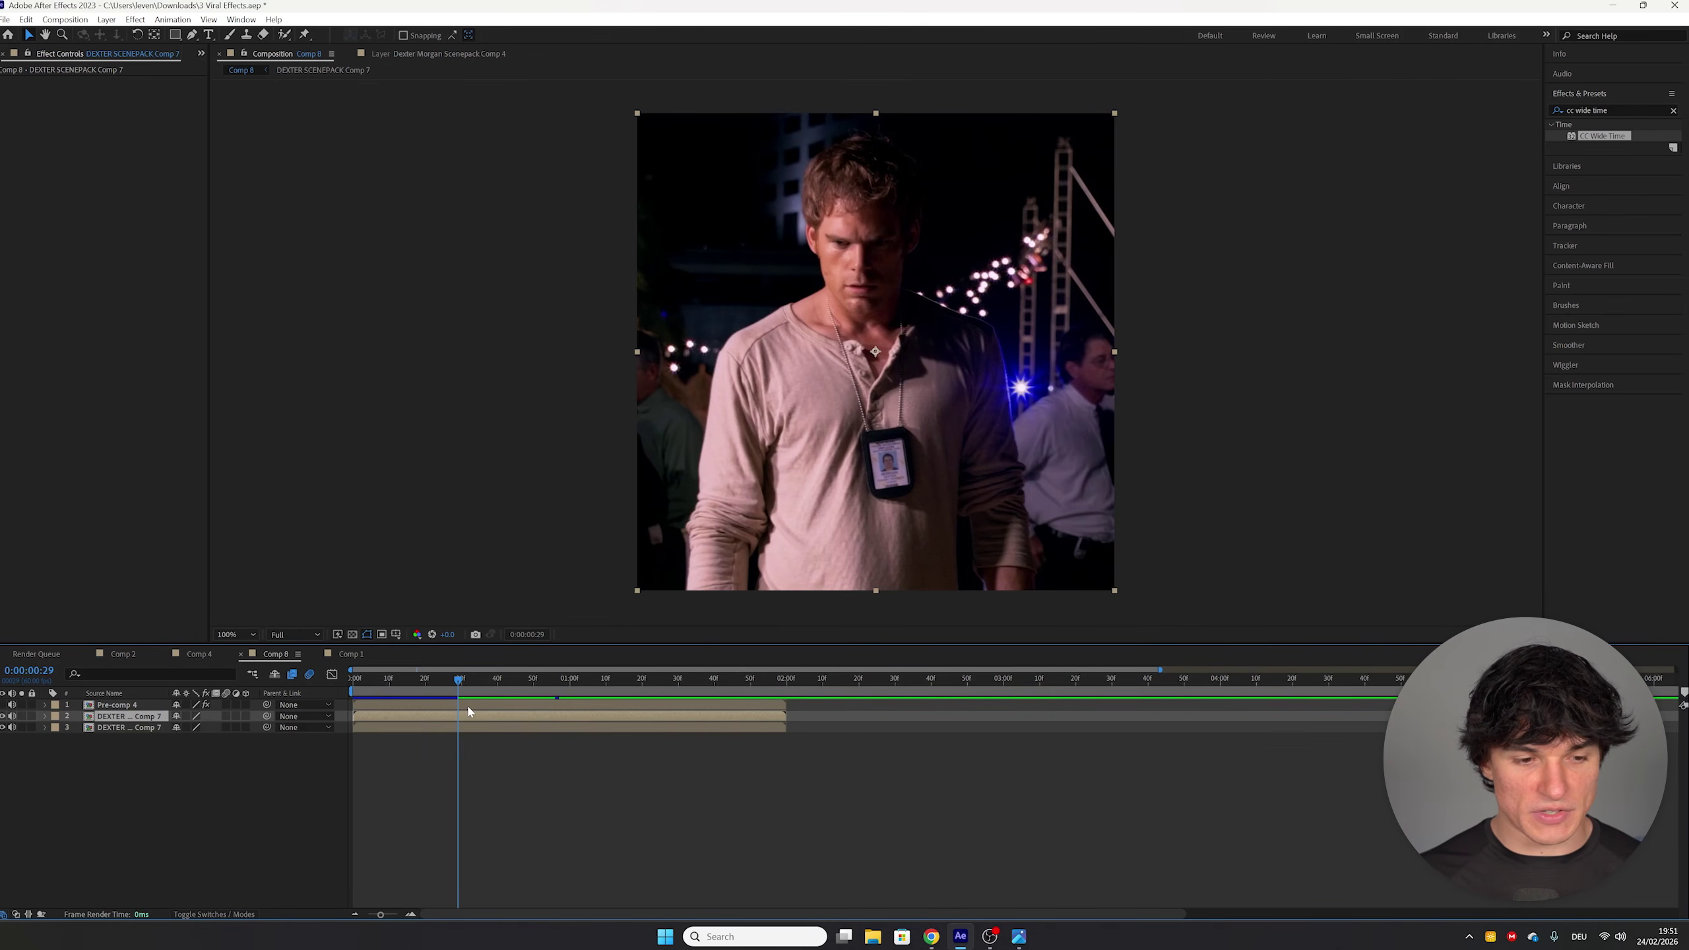
left_click_drag(147, 718, 145, 717)
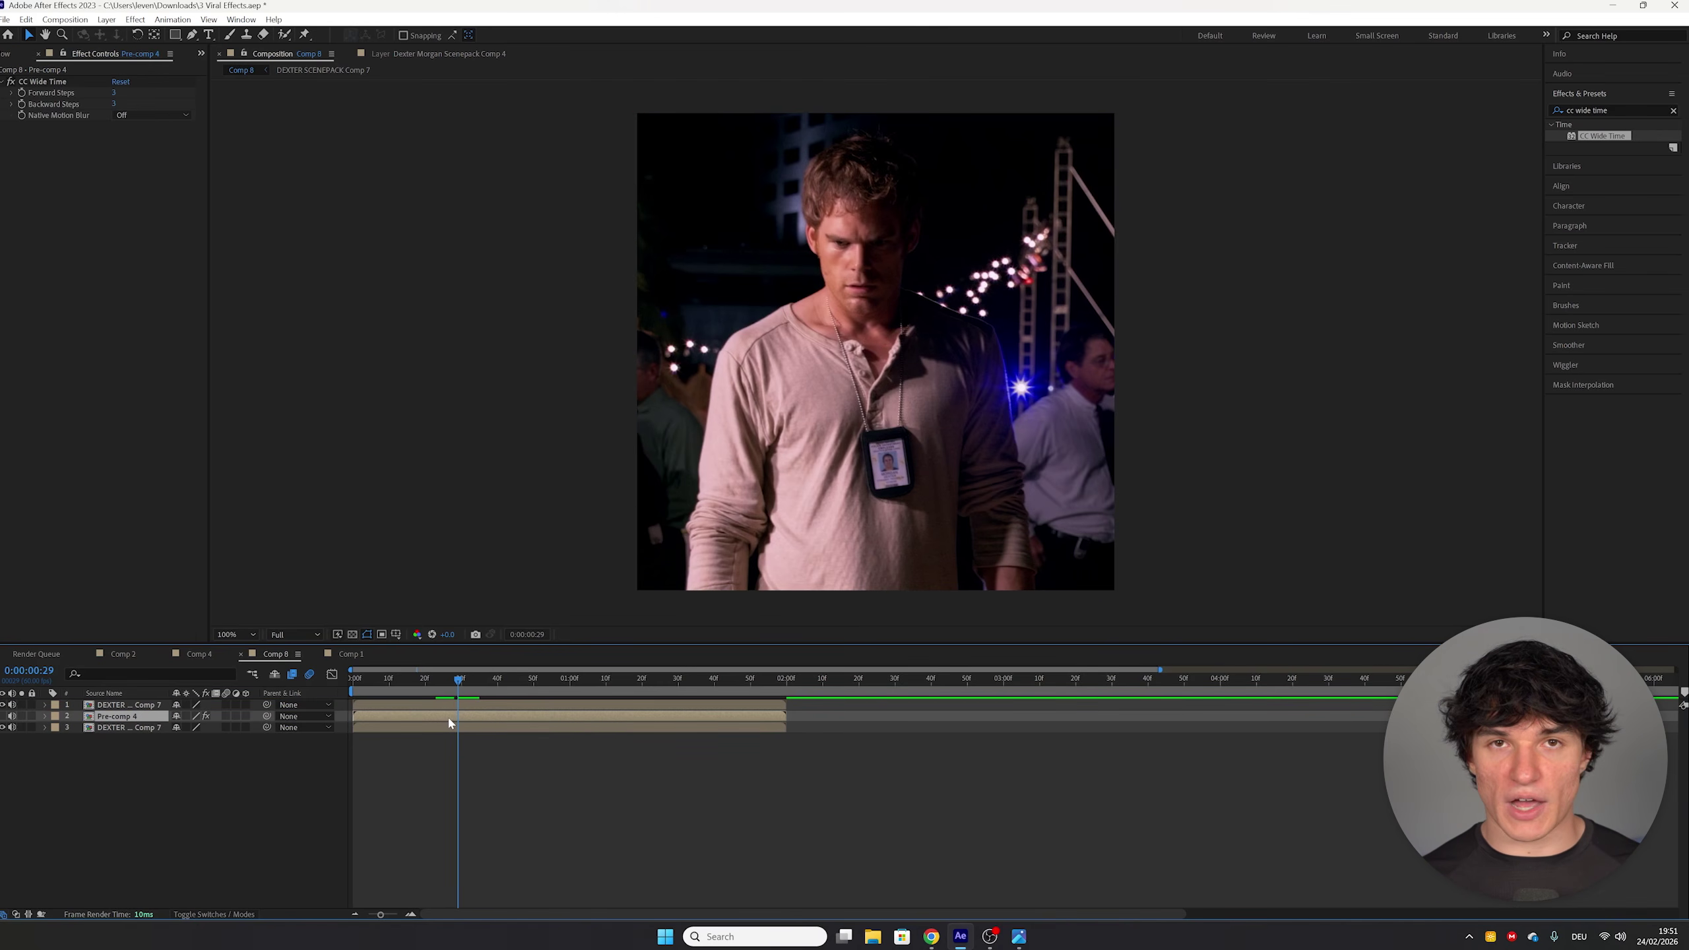
Step: Open the top Comp 7 layer at its first frame and paint a Roto Brush foreground stroke over the man's head and torso
left_click(351, 702)
key("Home")
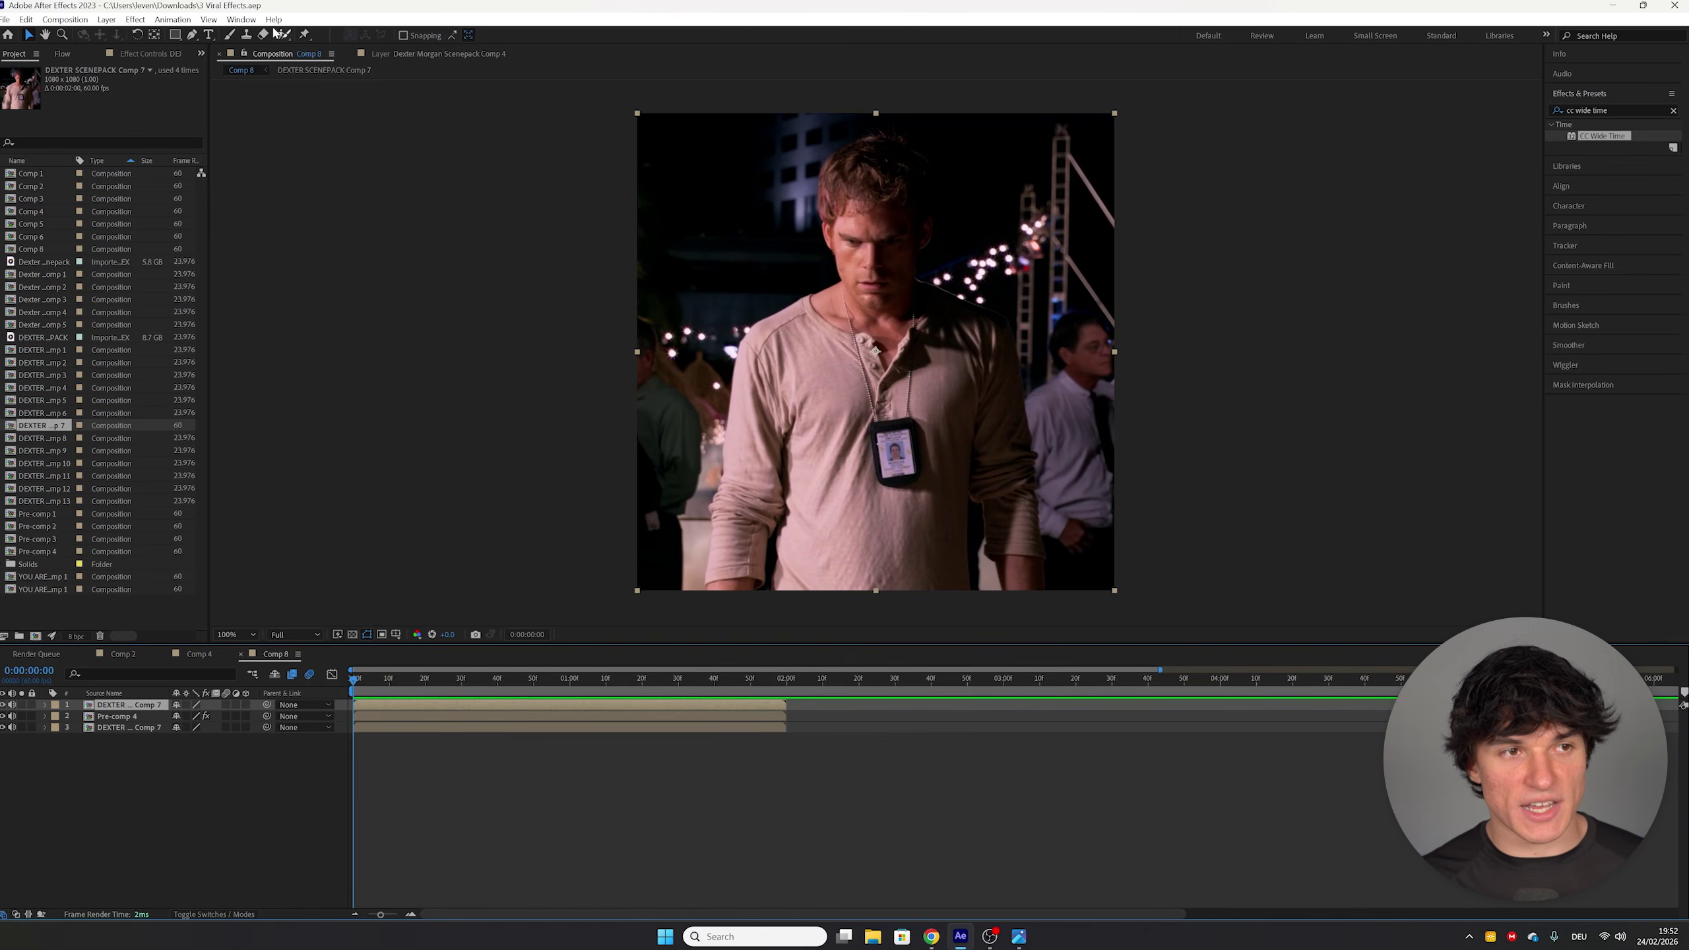
left_click(287, 38)
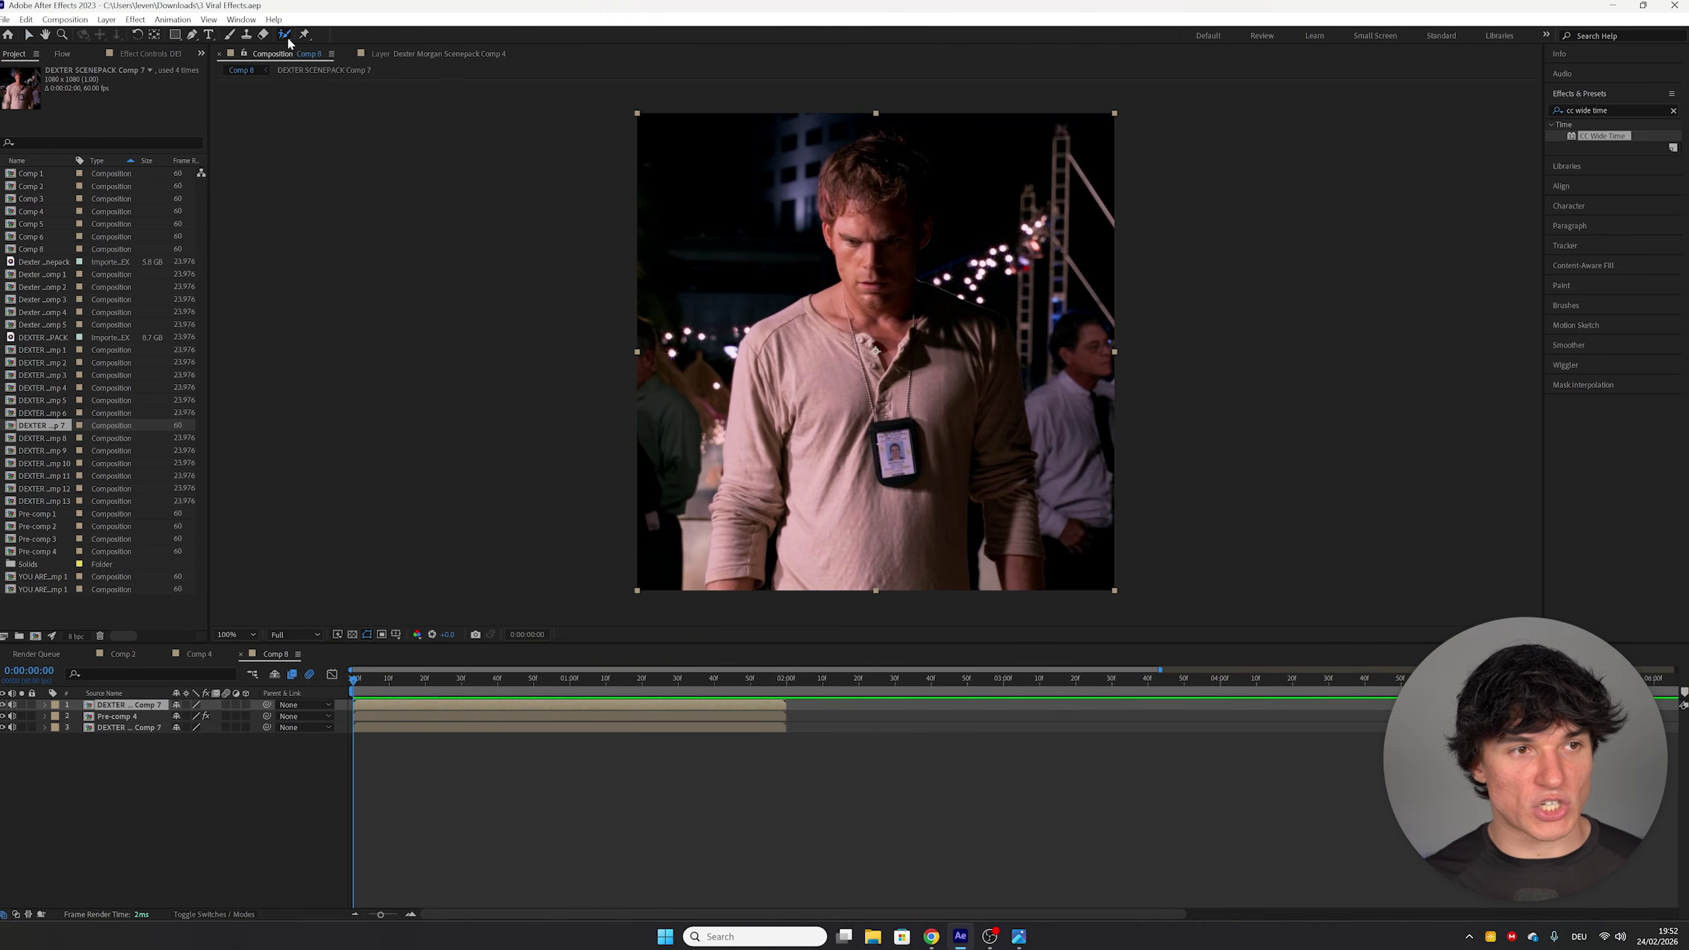
double_click(399, 708)
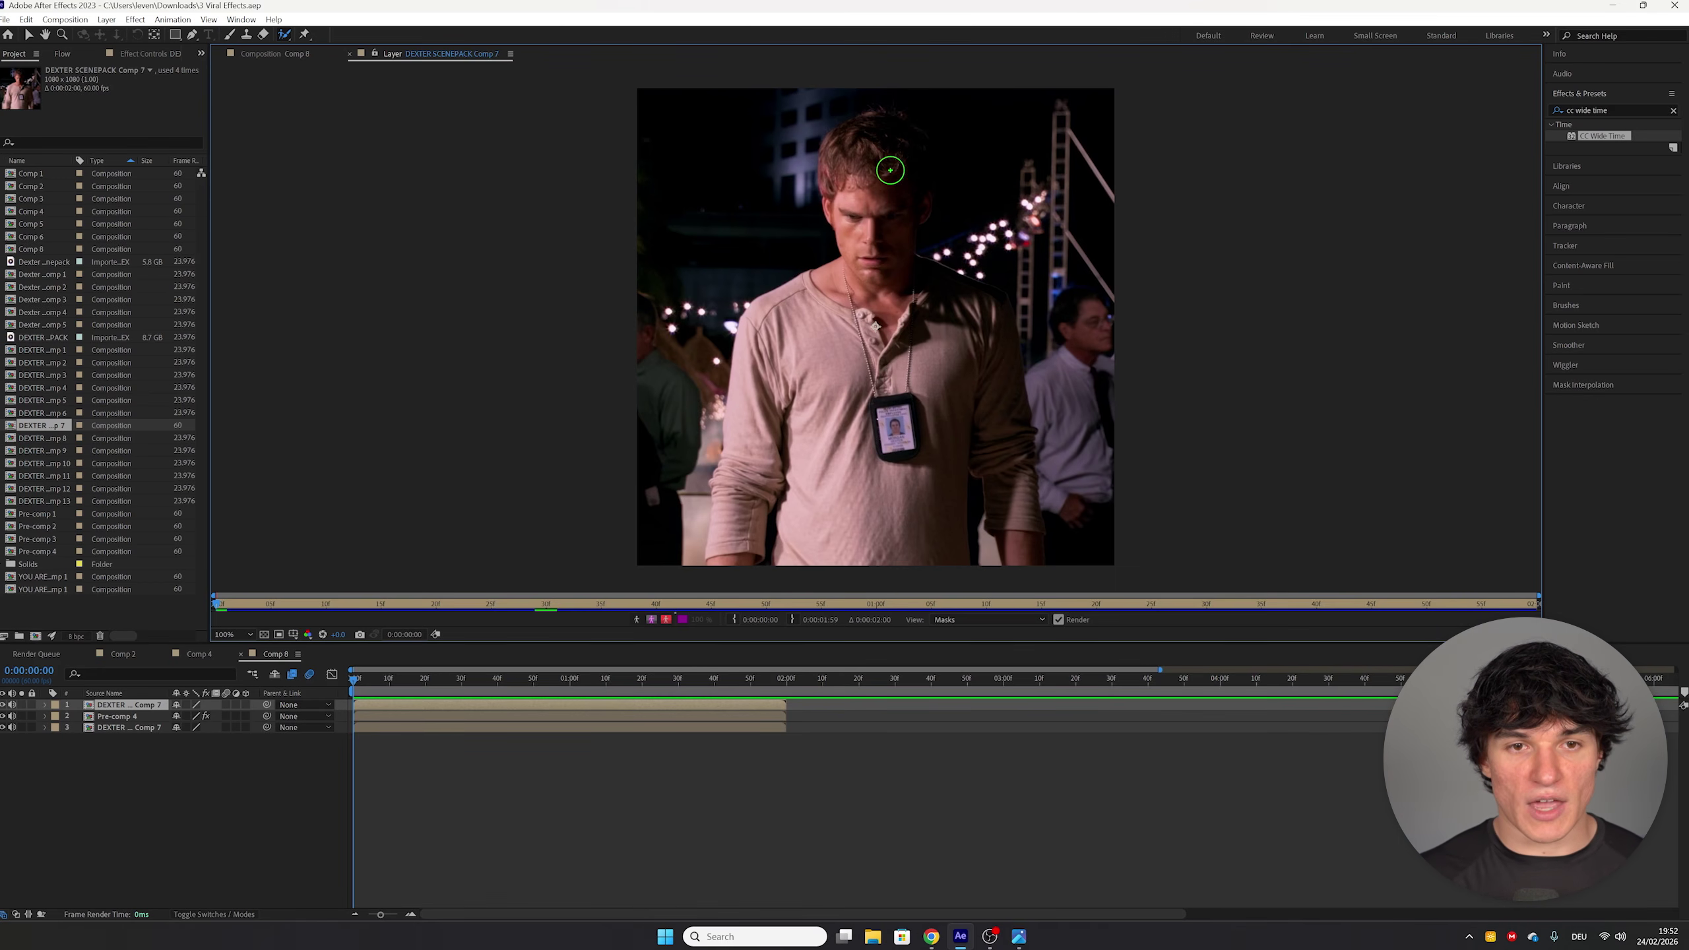
mouse_move(881, 152)
left_mouse_down()
mouse_move(848, 279)
mouse_move(788, 352)
mouse_move(836, 428)
mouse_move(908, 459)
mouse_move(948, 408)
mouse_move(955, 342)
left_mouse_up()
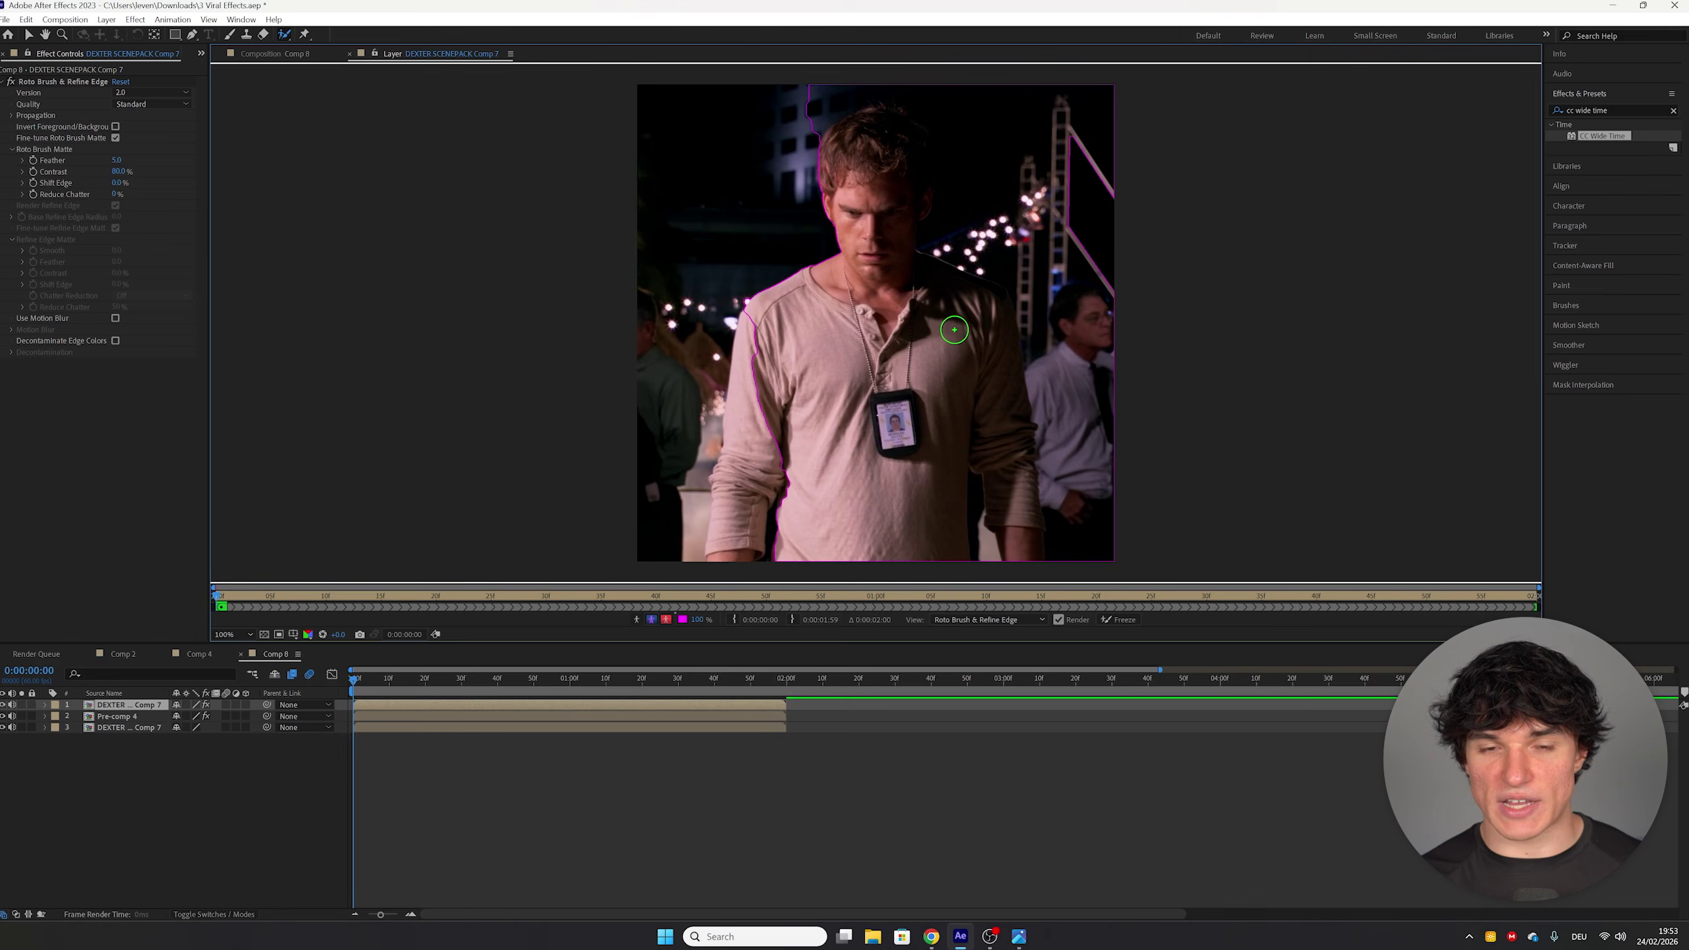
Step: Paint Roto Brush background strokes over the dark backdrop and string lights beside the man's head and shoulder to exclude them from the matte
scroll(954, 329, "up", 1)
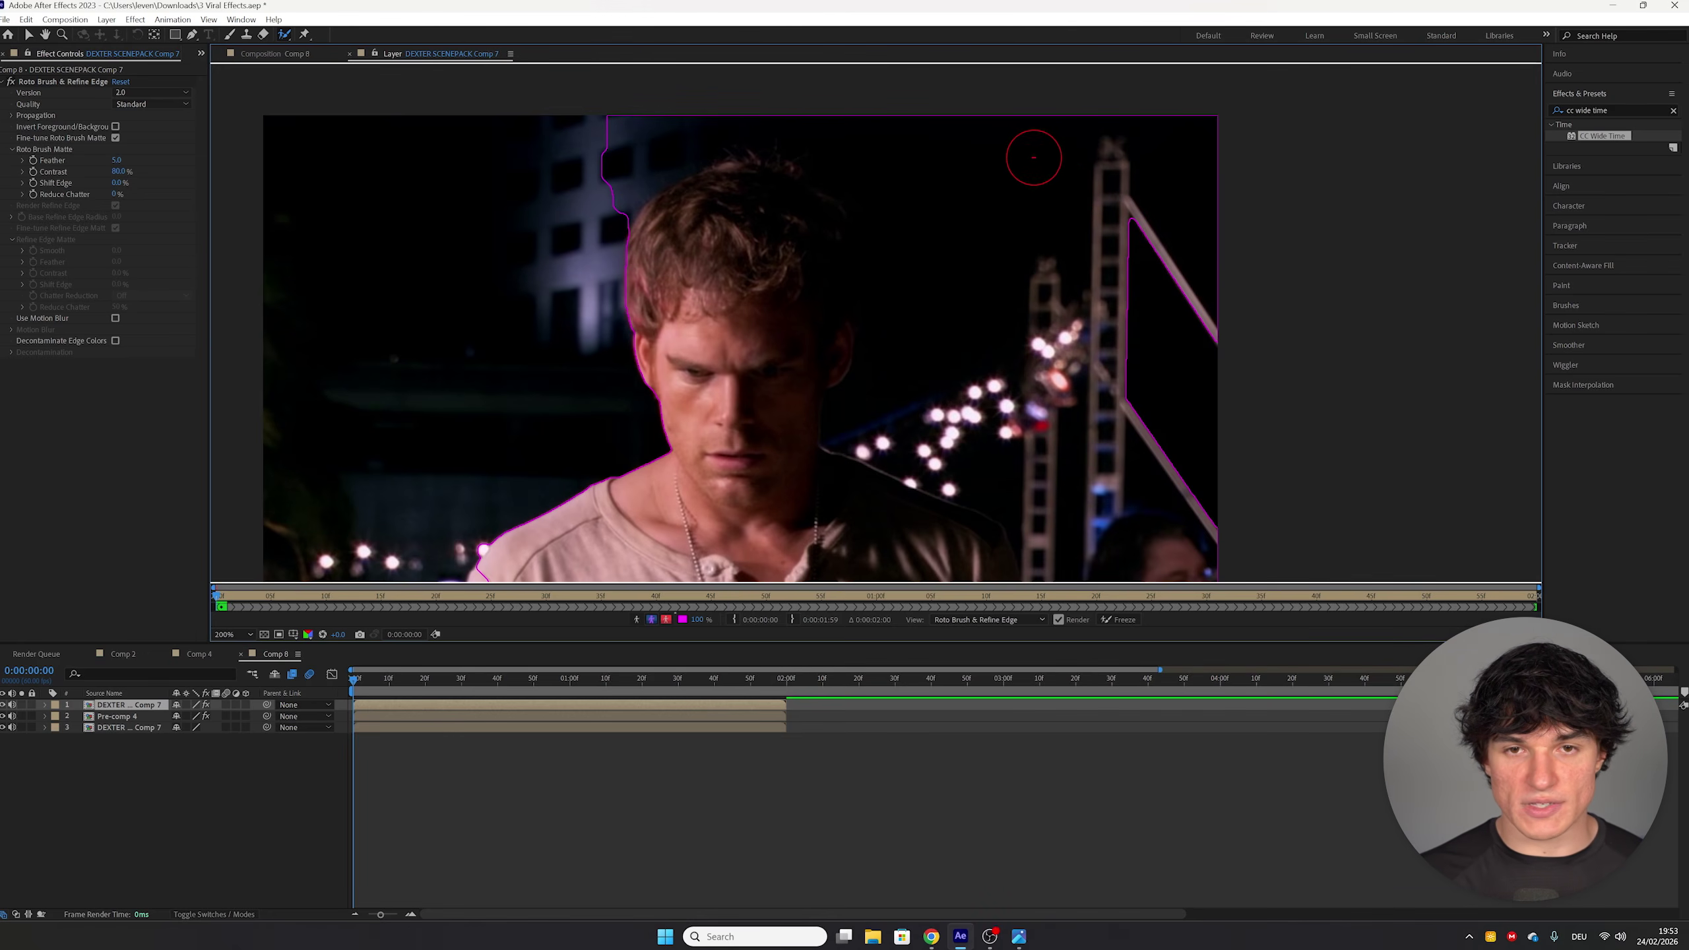
mouse_move(1043, 221)
left_mouse_down()
mouse_move(920, 148)
mouse_move(1097, 172)
mouse_move(1160, 236)
mouse_move(1071, 363)
mouse_move(1071, 440)
left_mouse_up()
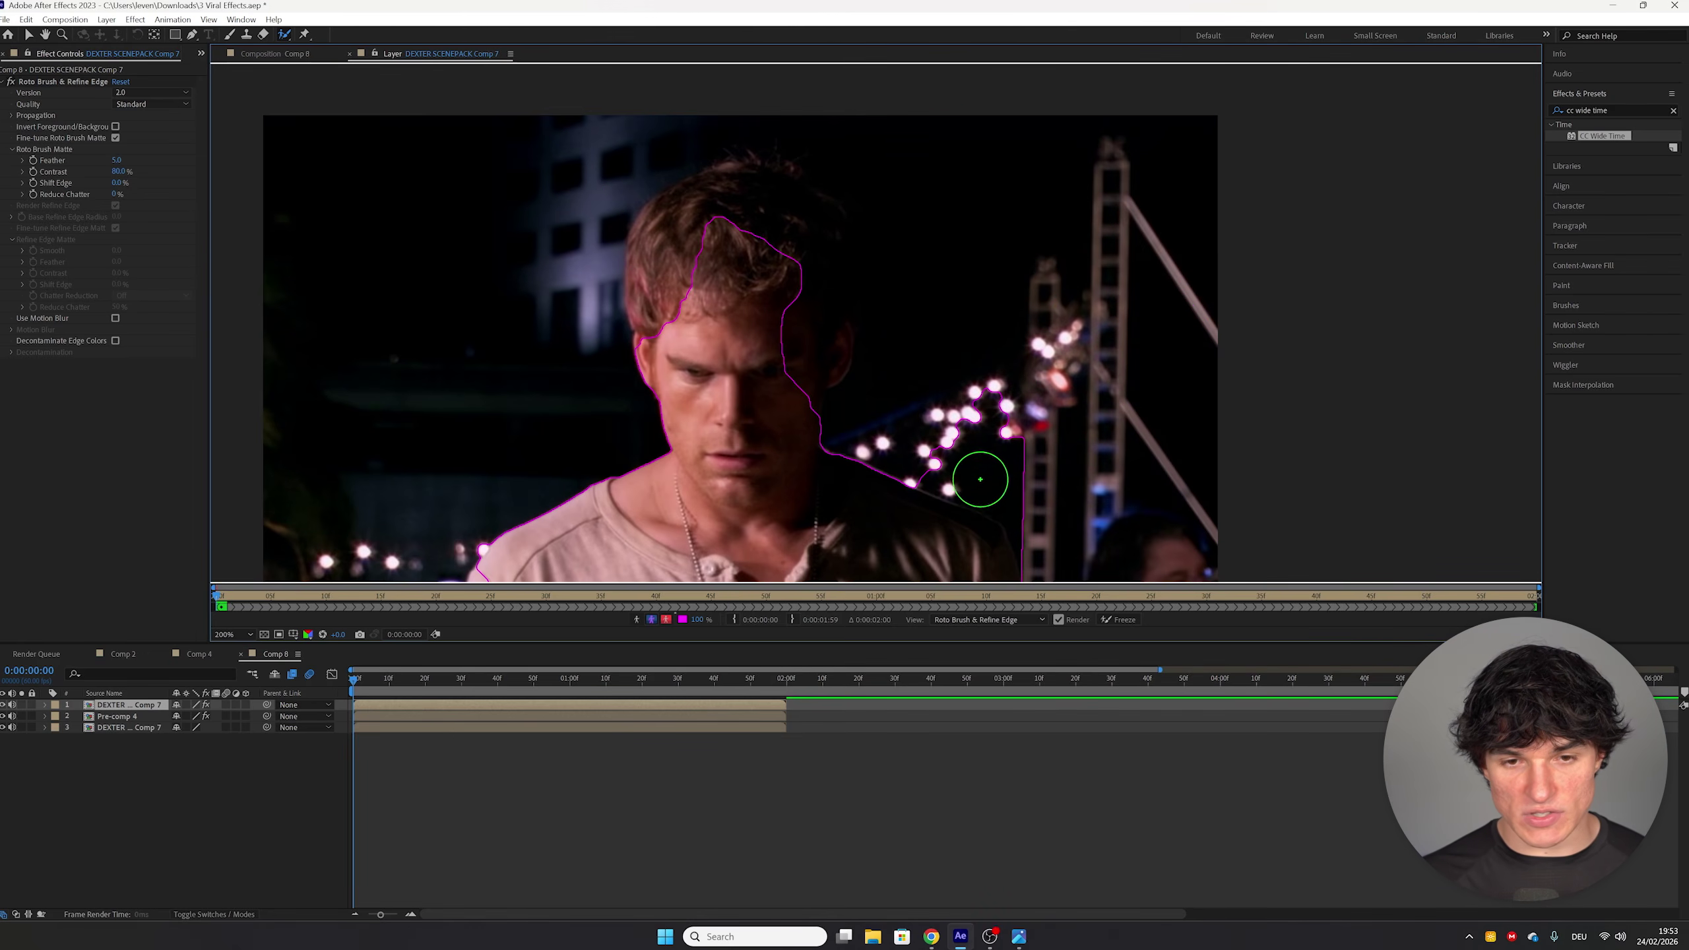
left_click_drag(997, 486, 901, 353)
left_click_drag(812, 311, 937, 376)
left_click_drag(825, 391, 916, 559)
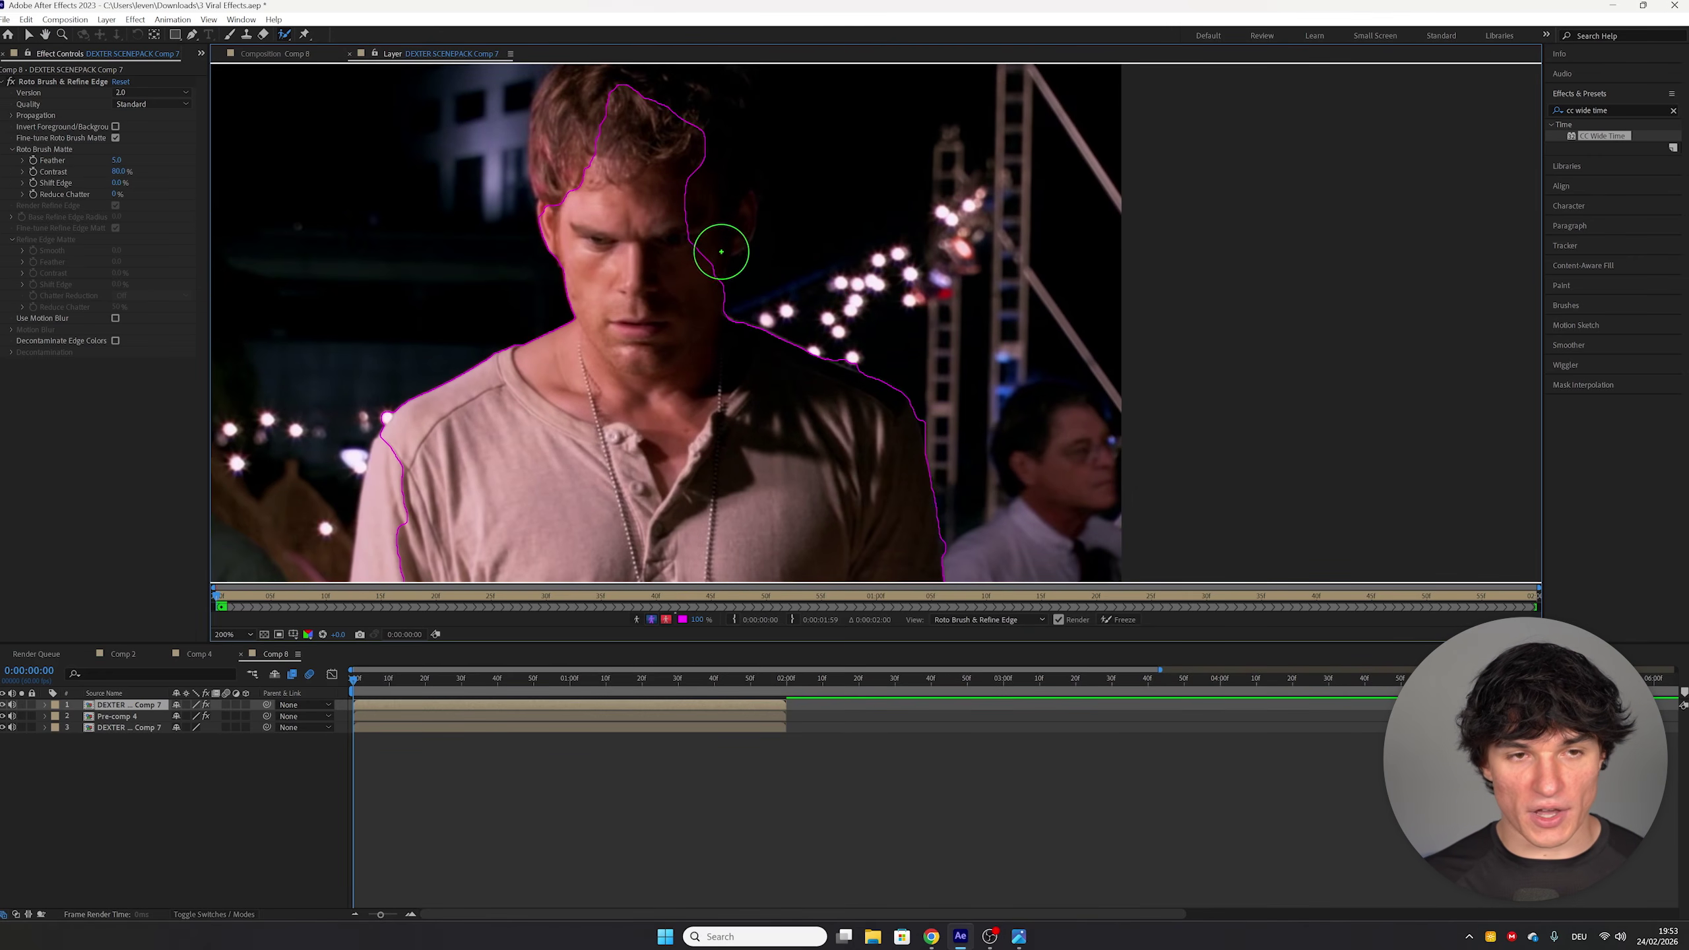
Step: Paint Roto Brush foreground strokes over the missing parts of the man's head, sleeves and hands to complete his outline
scroll(834, 395, "down", 2)
mouse_move(801, 431)
left_mouse_down()
mouse_move(821, 297)
mouse_move(801, 256)
mouse_move(719, 269)
mouse_move(687, 323)
mouse_move(698, 396)
left_mouse_up()
scroll(772, 453, "down", 2)
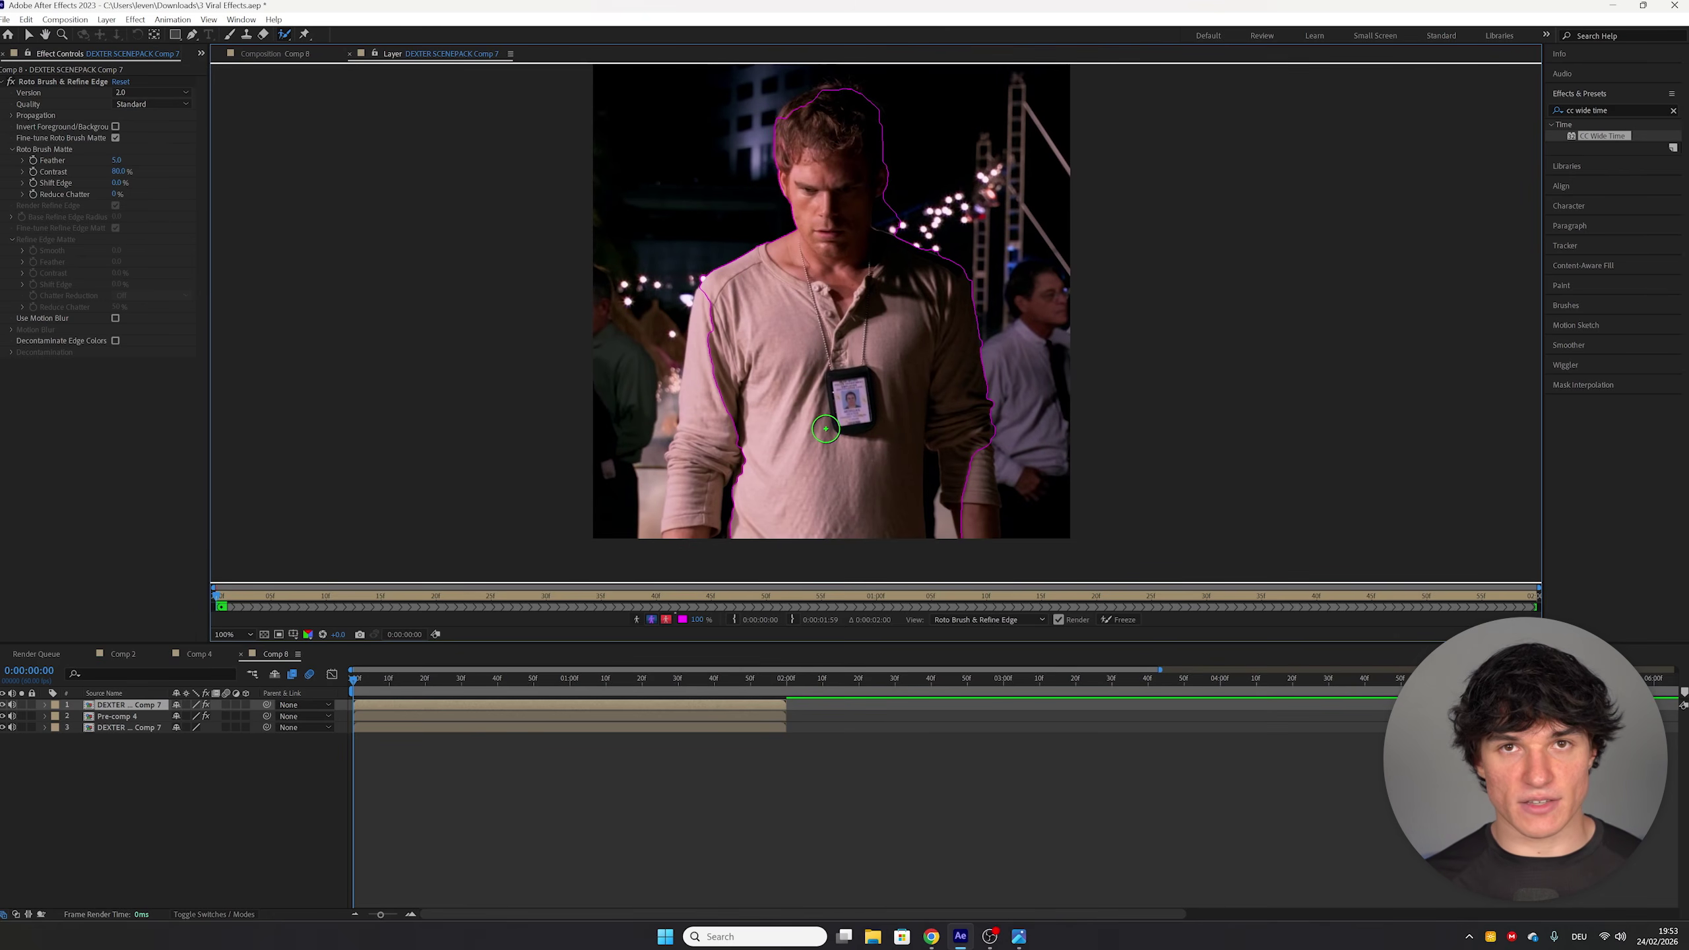
scroll(824, 426, "up", 4)
mouse_move(796, 438)
left_mouse_down()
mouse_move(908, 362)
mouse_move(1053, 347)
left_mouse_up()
scroll(945, 380, "down", 4)
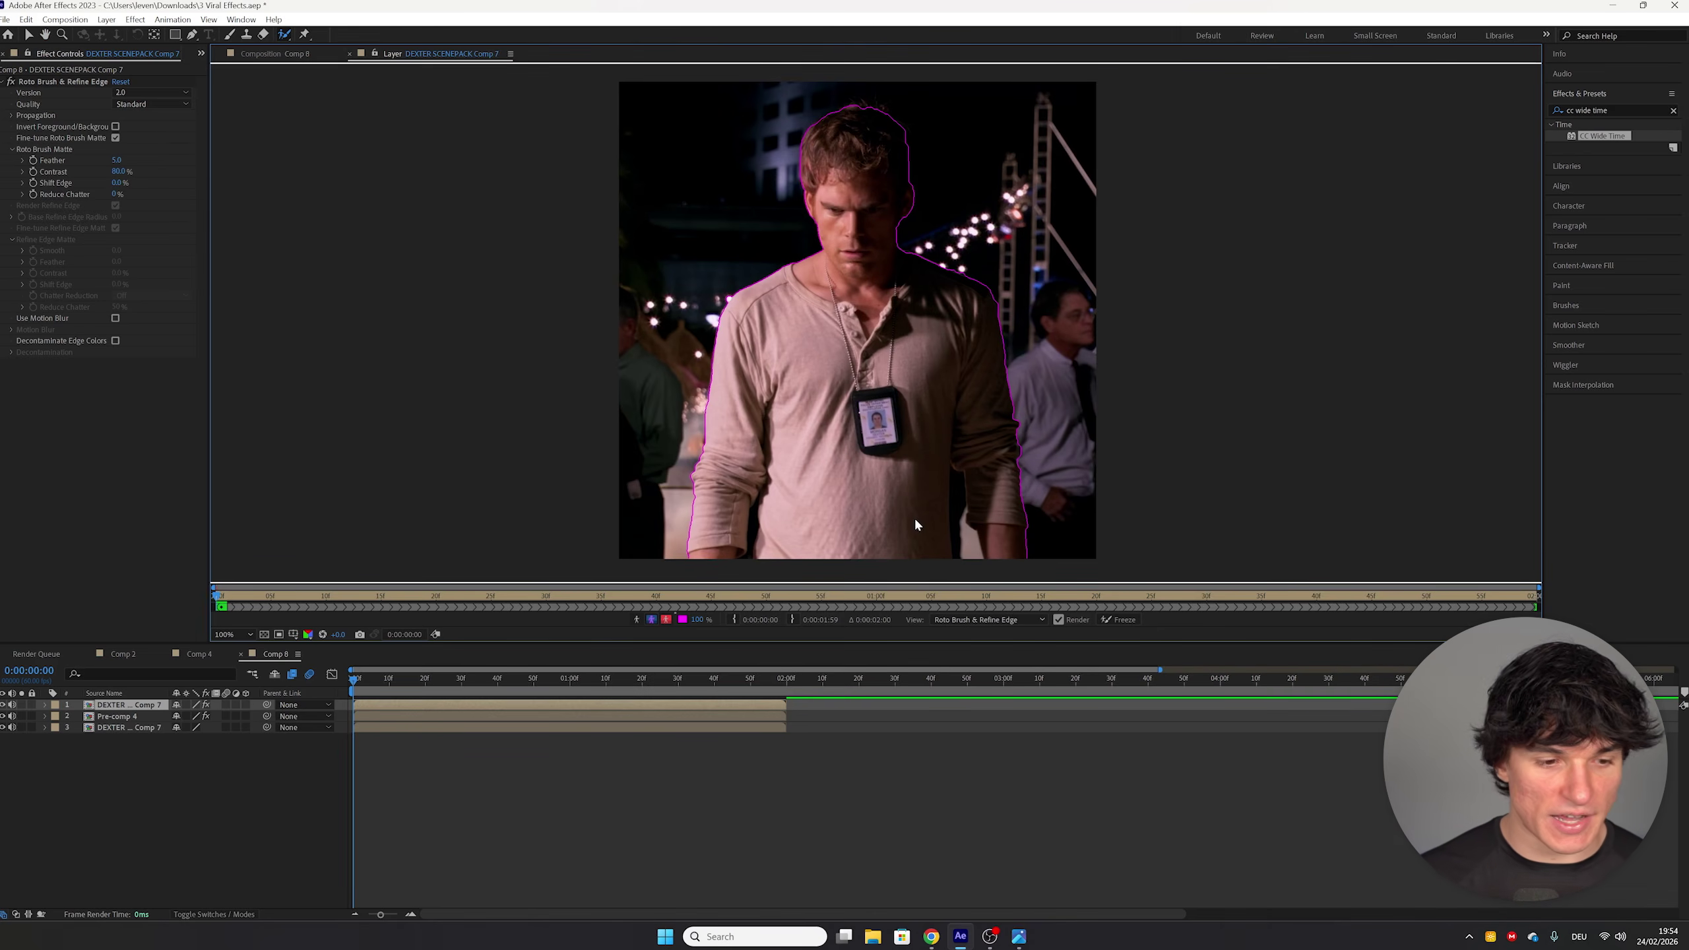
Step: Freeze the Roto Brush propagation for the whole clip and return to the Comp 8 composition view
key("v")
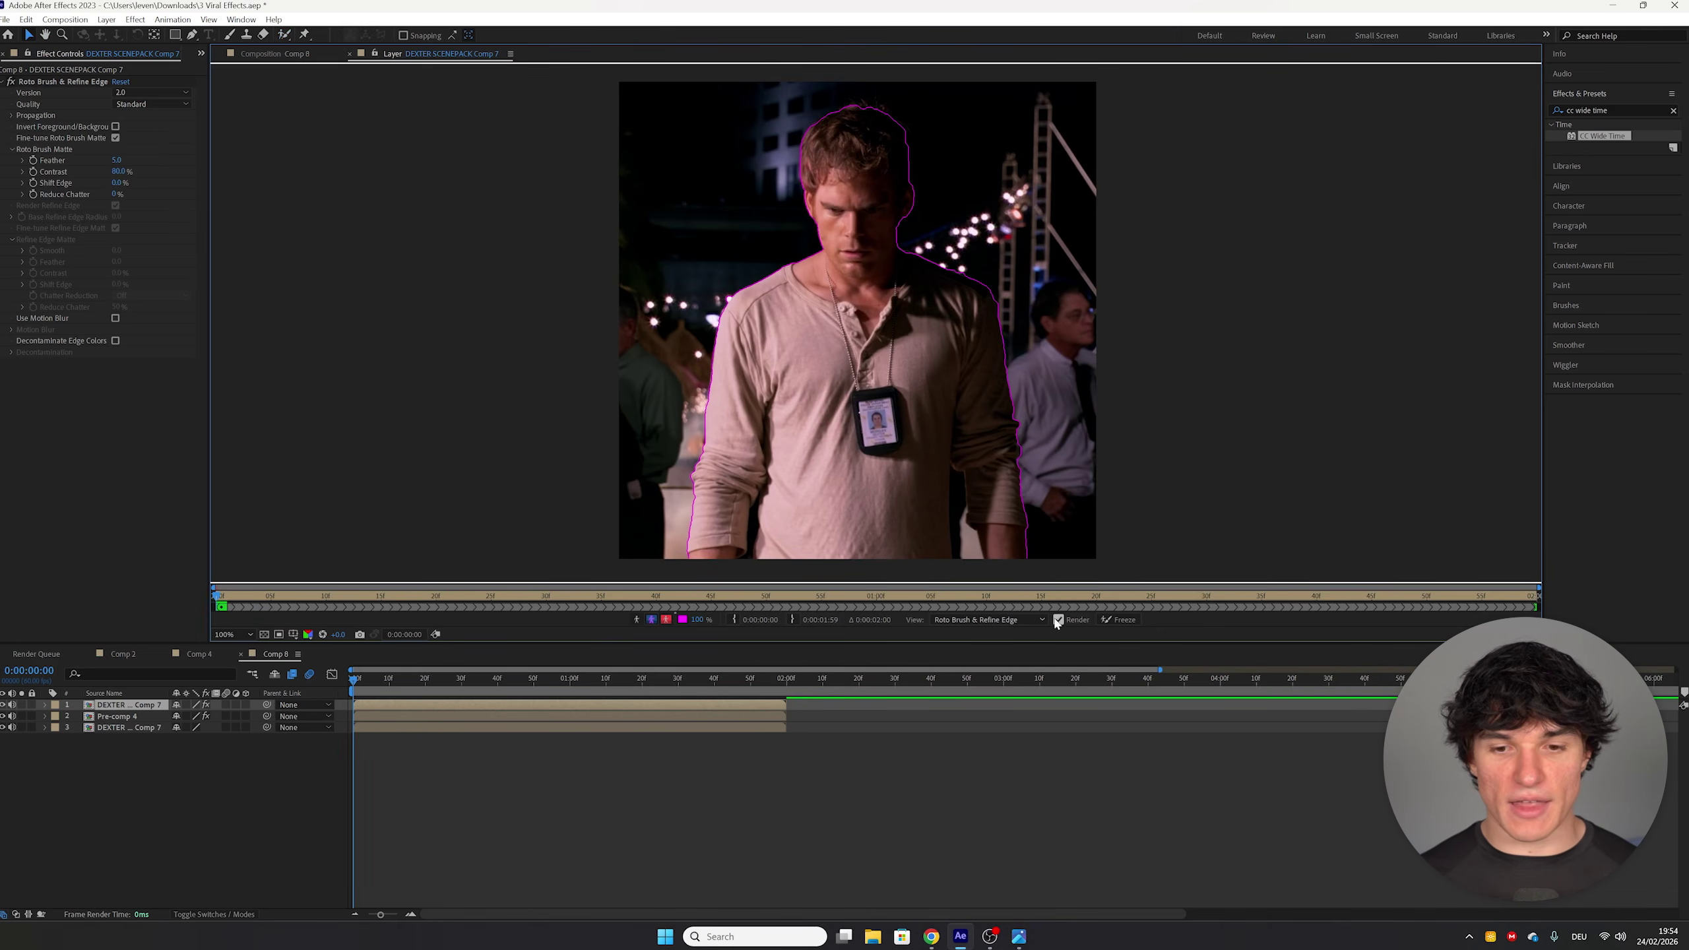
left_click(1121, 620)
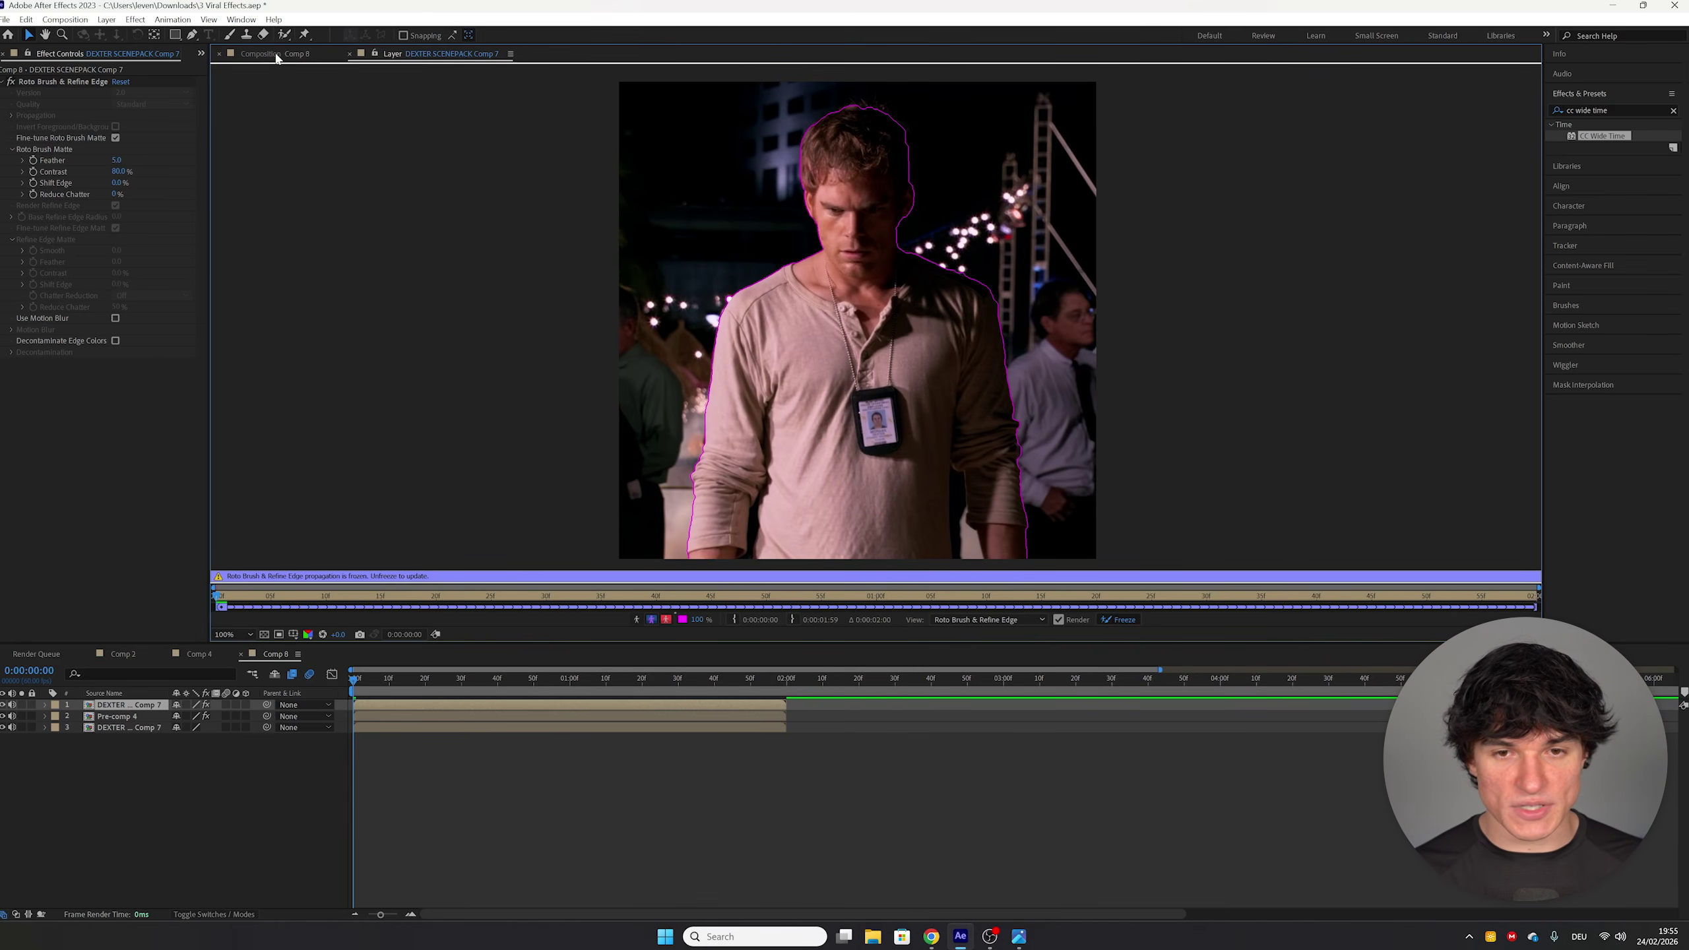
left_click(277, 55)
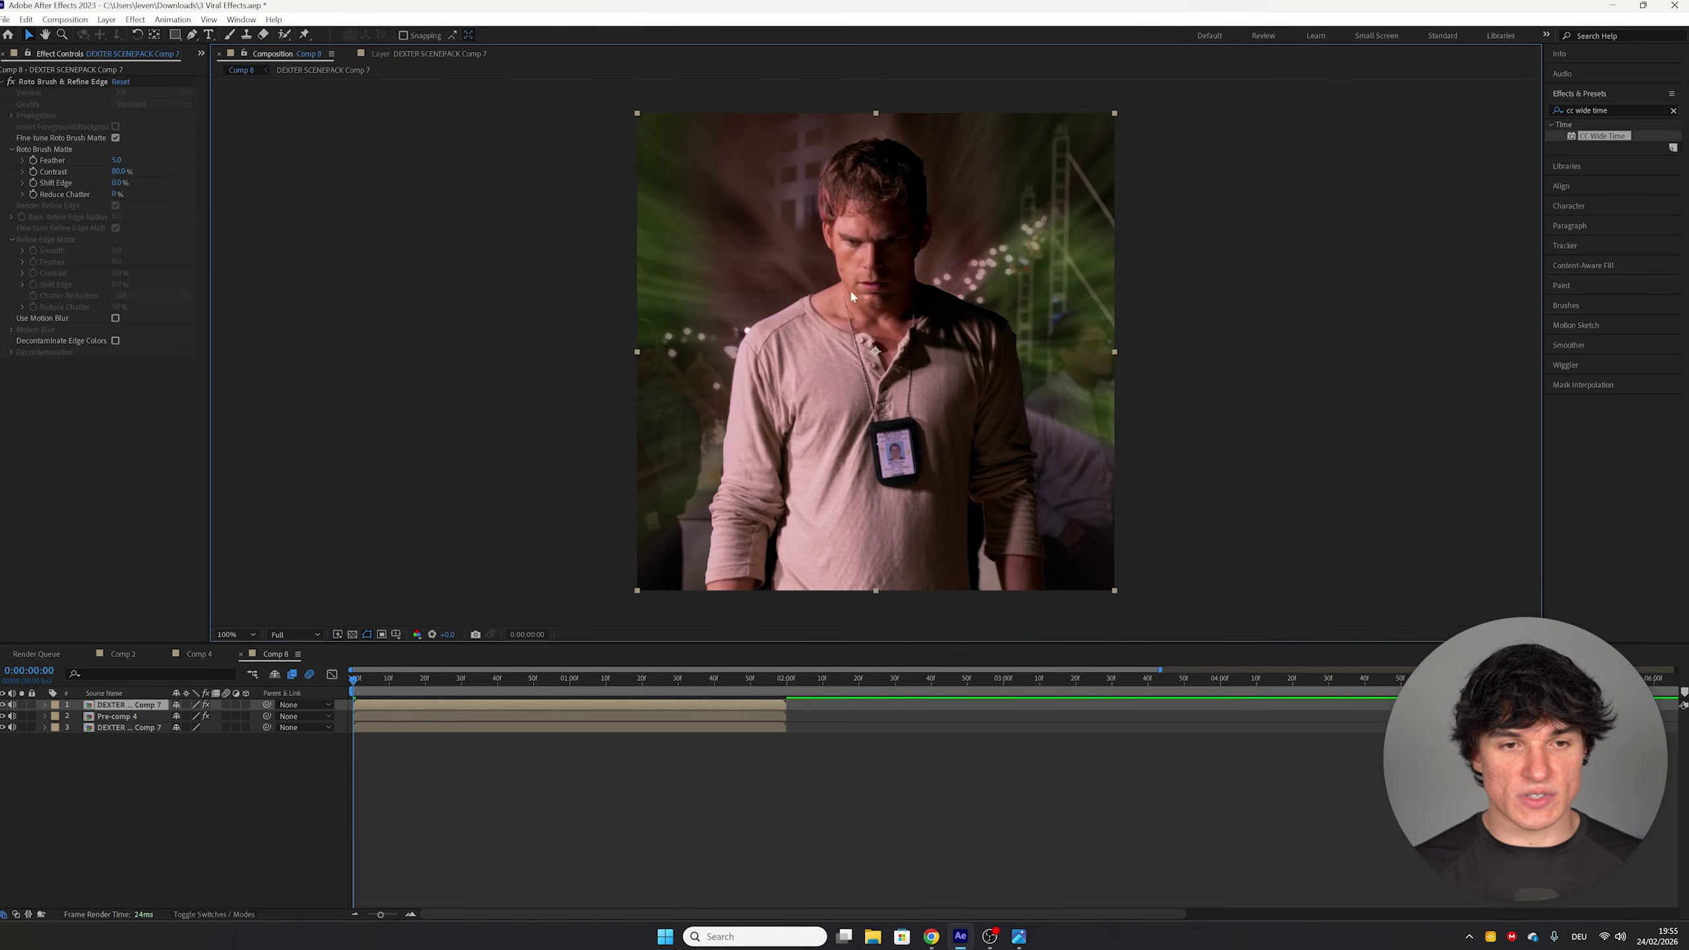
Step: Set the Roto Brush Matte Feather to 14 and preview the composition
scroll(855, 394, "up", 4)
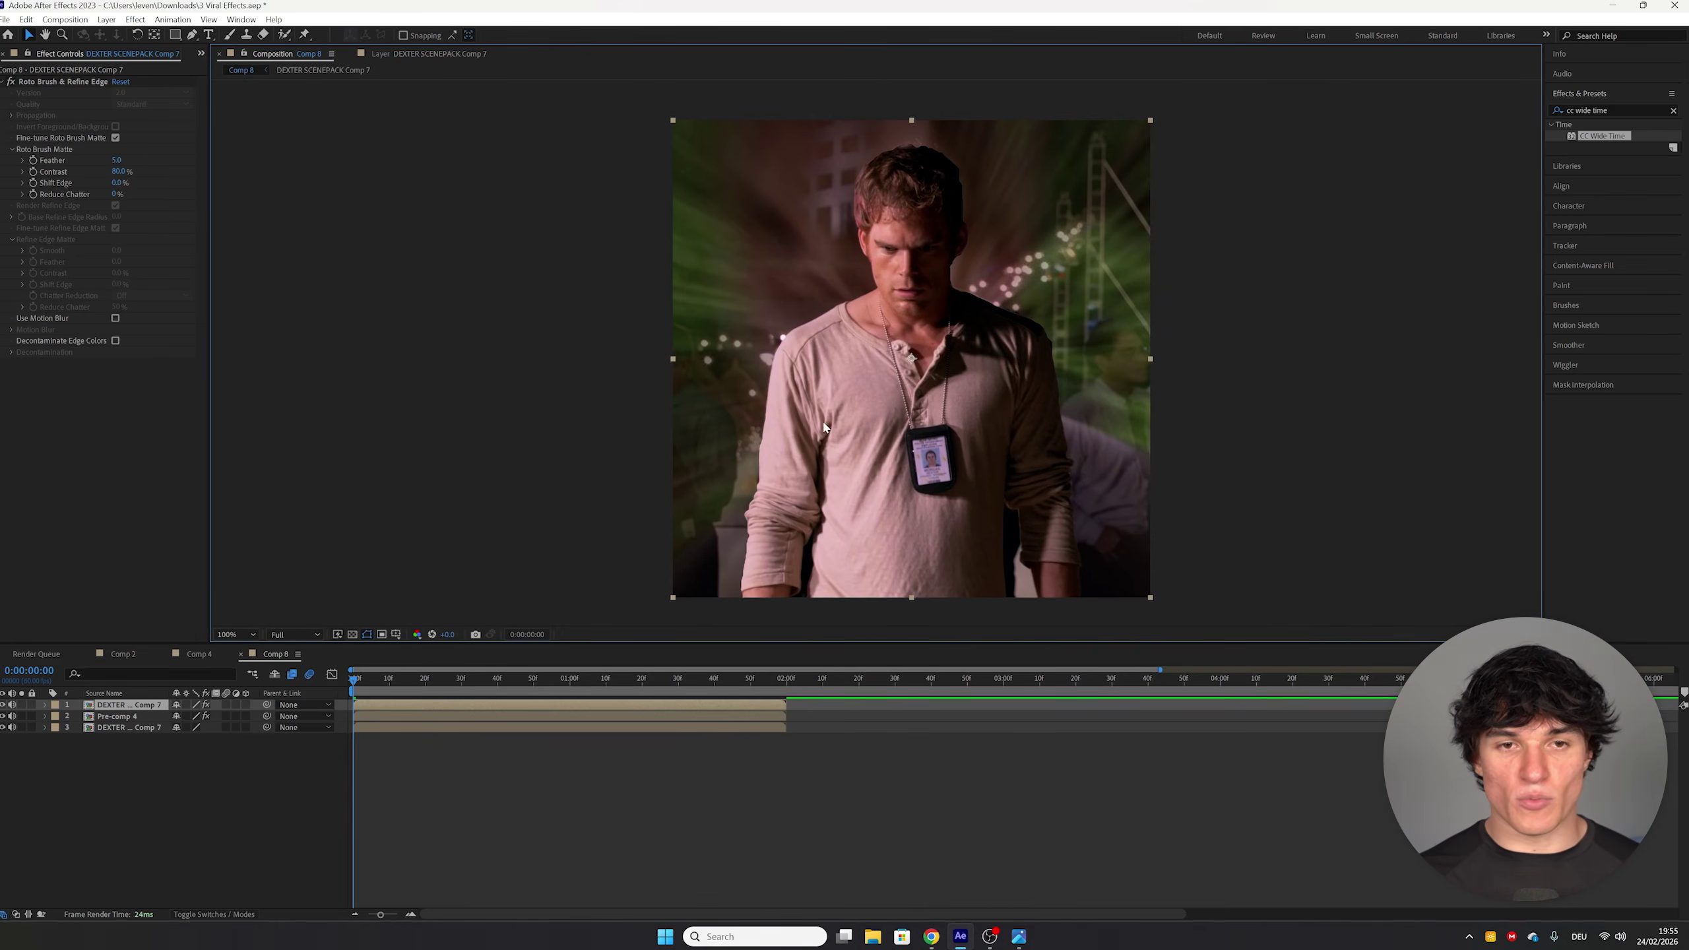
key("v")
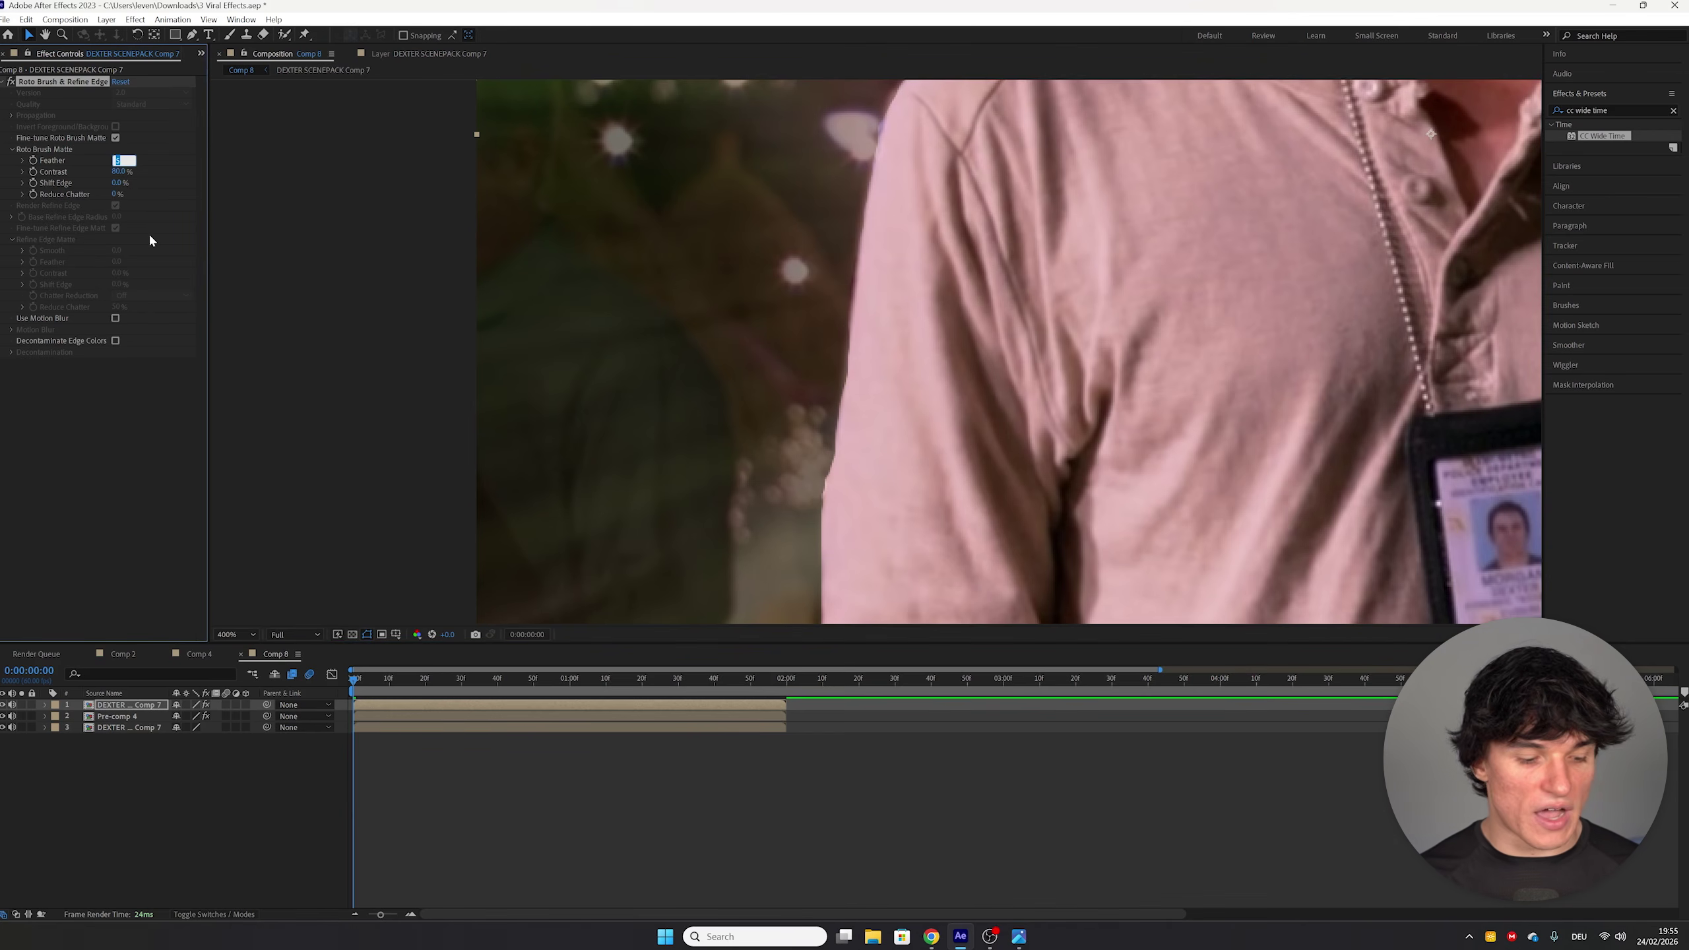
type("14")
key("Return")
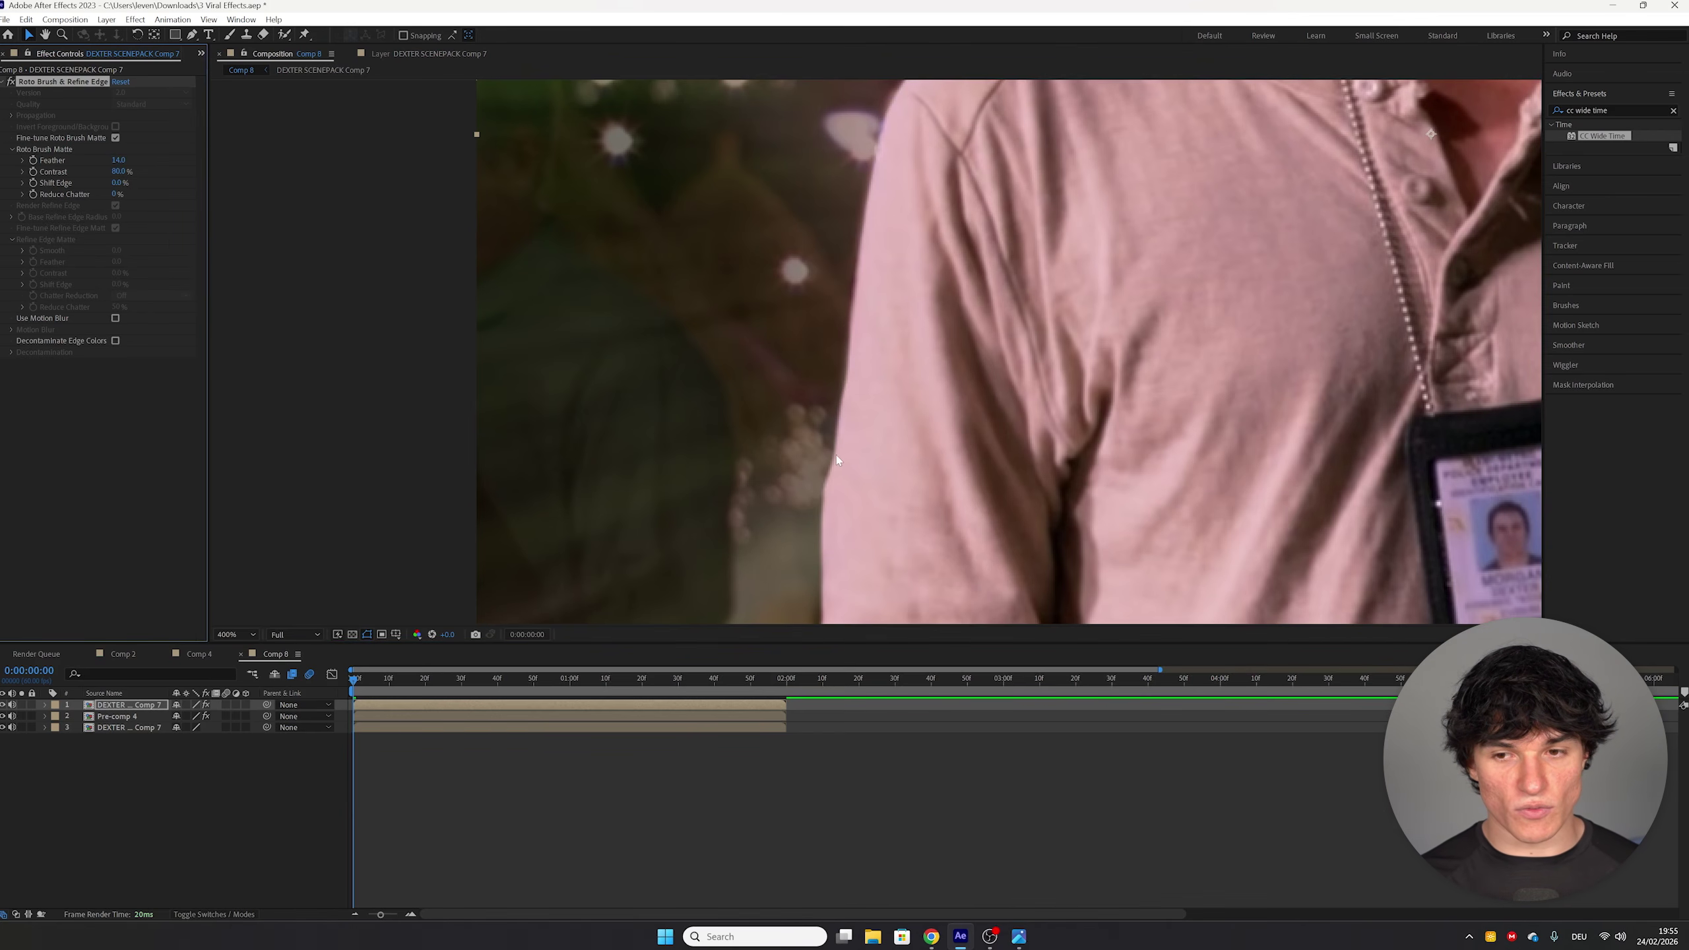
key("slash")
key("space")
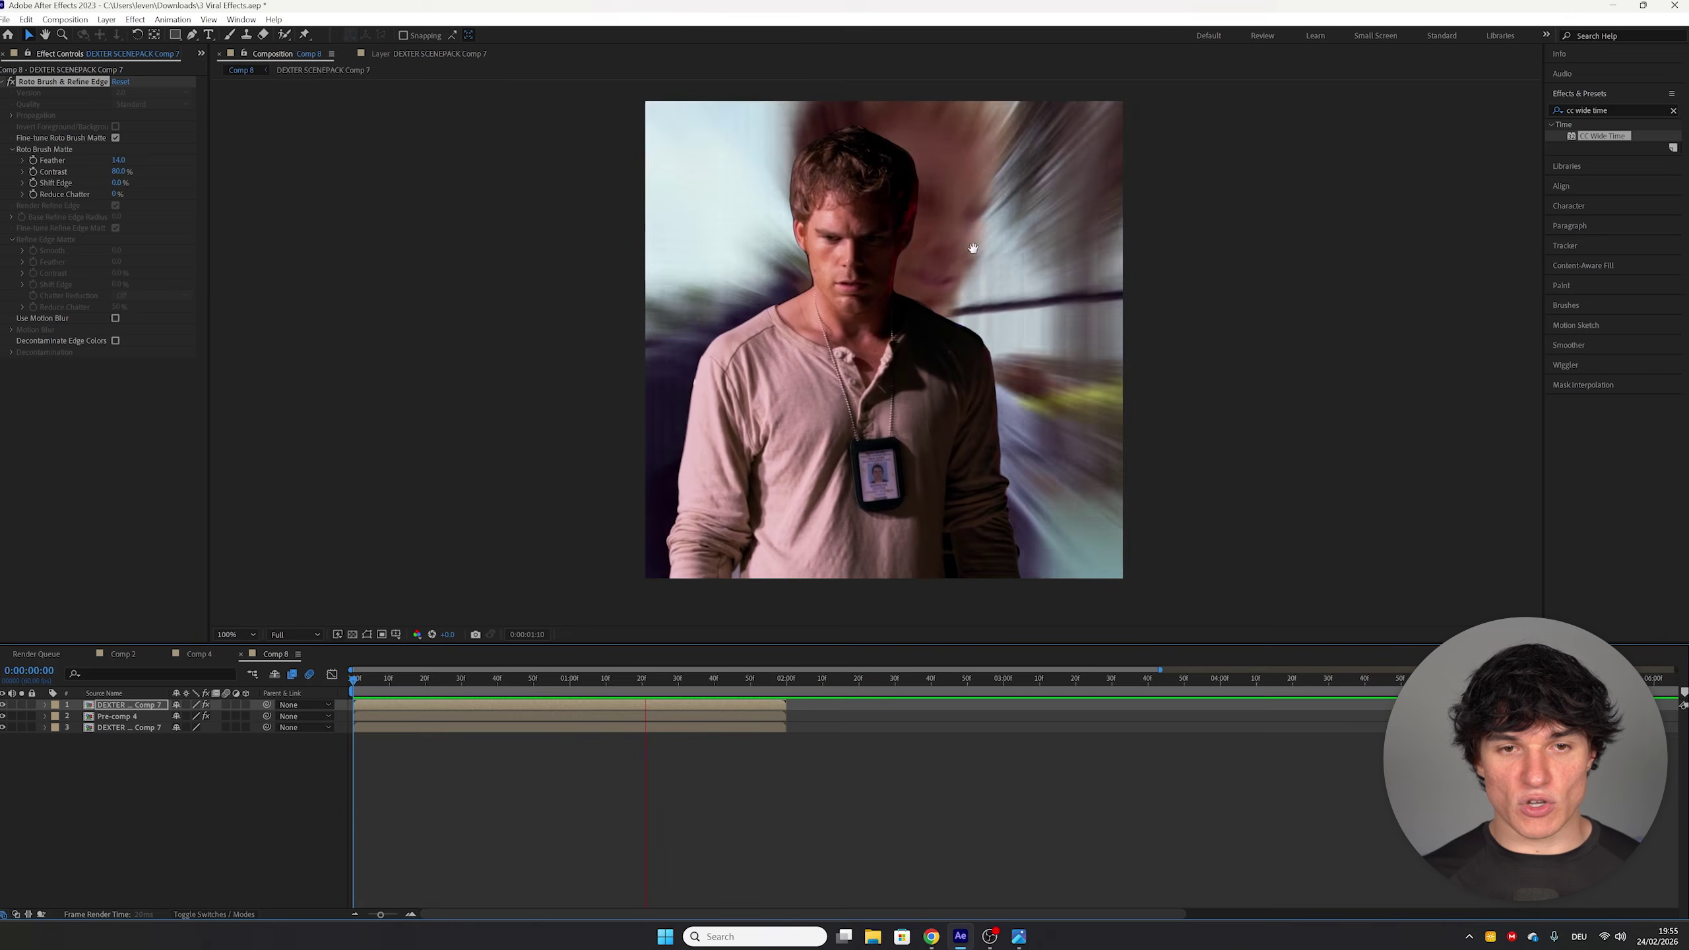
key("space")
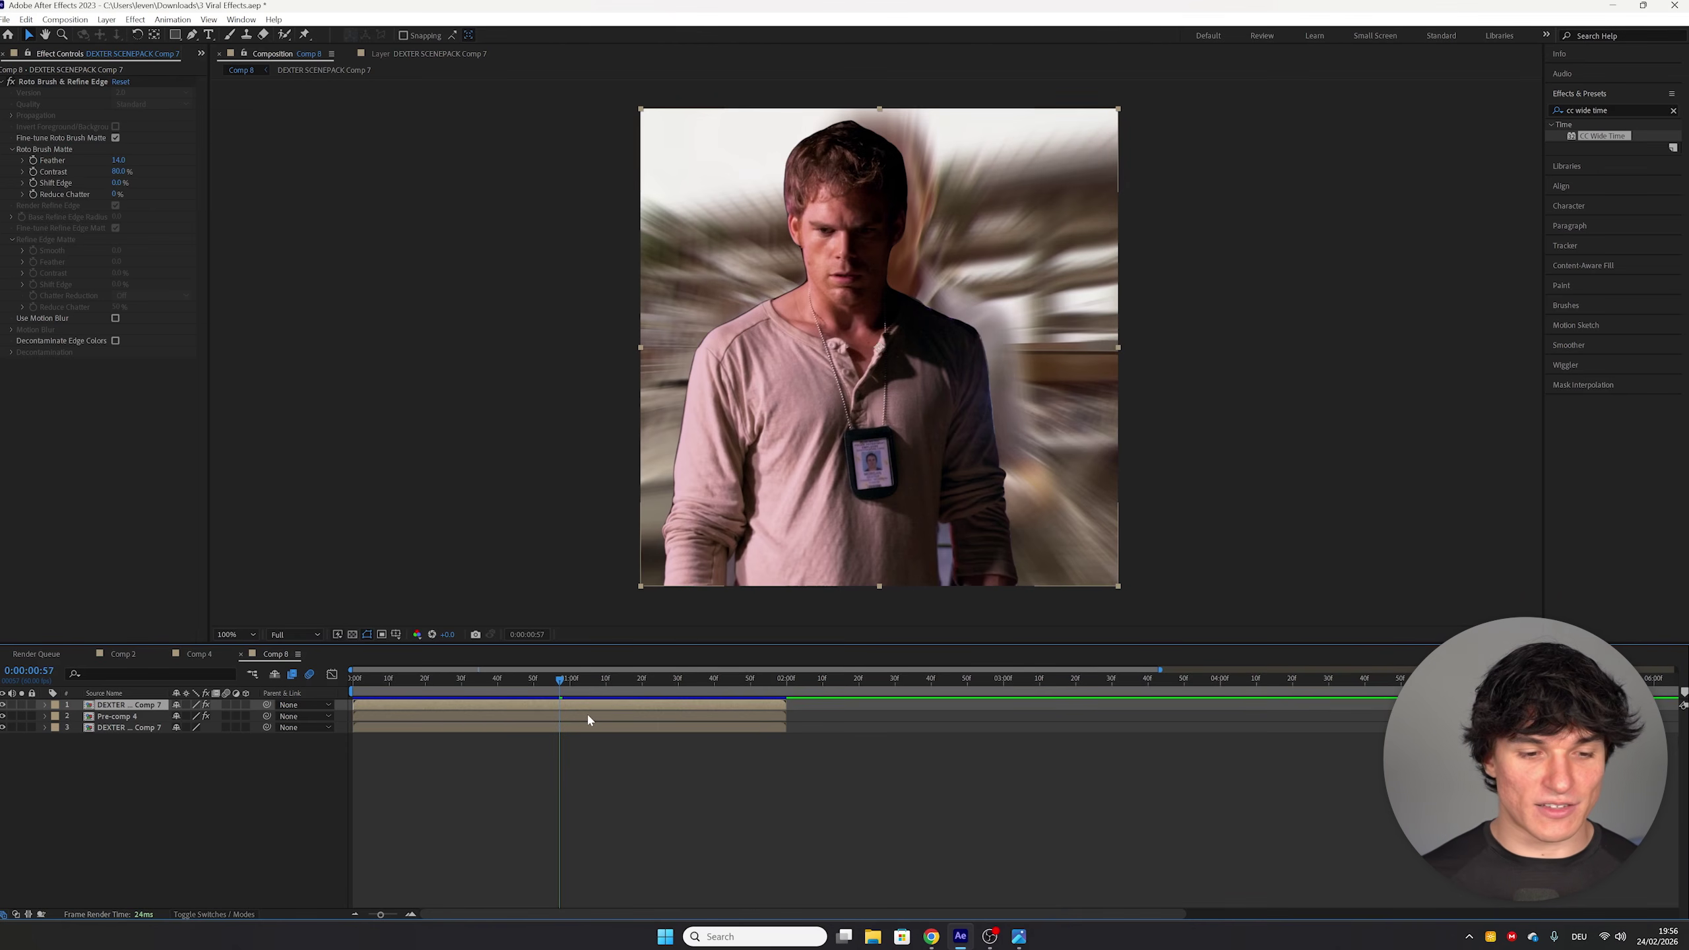
Step: Draw a wide rectangular mask on the Pre-comp 4 layer covering the frame's upper part down to the man's chest
left_click(587, 717)
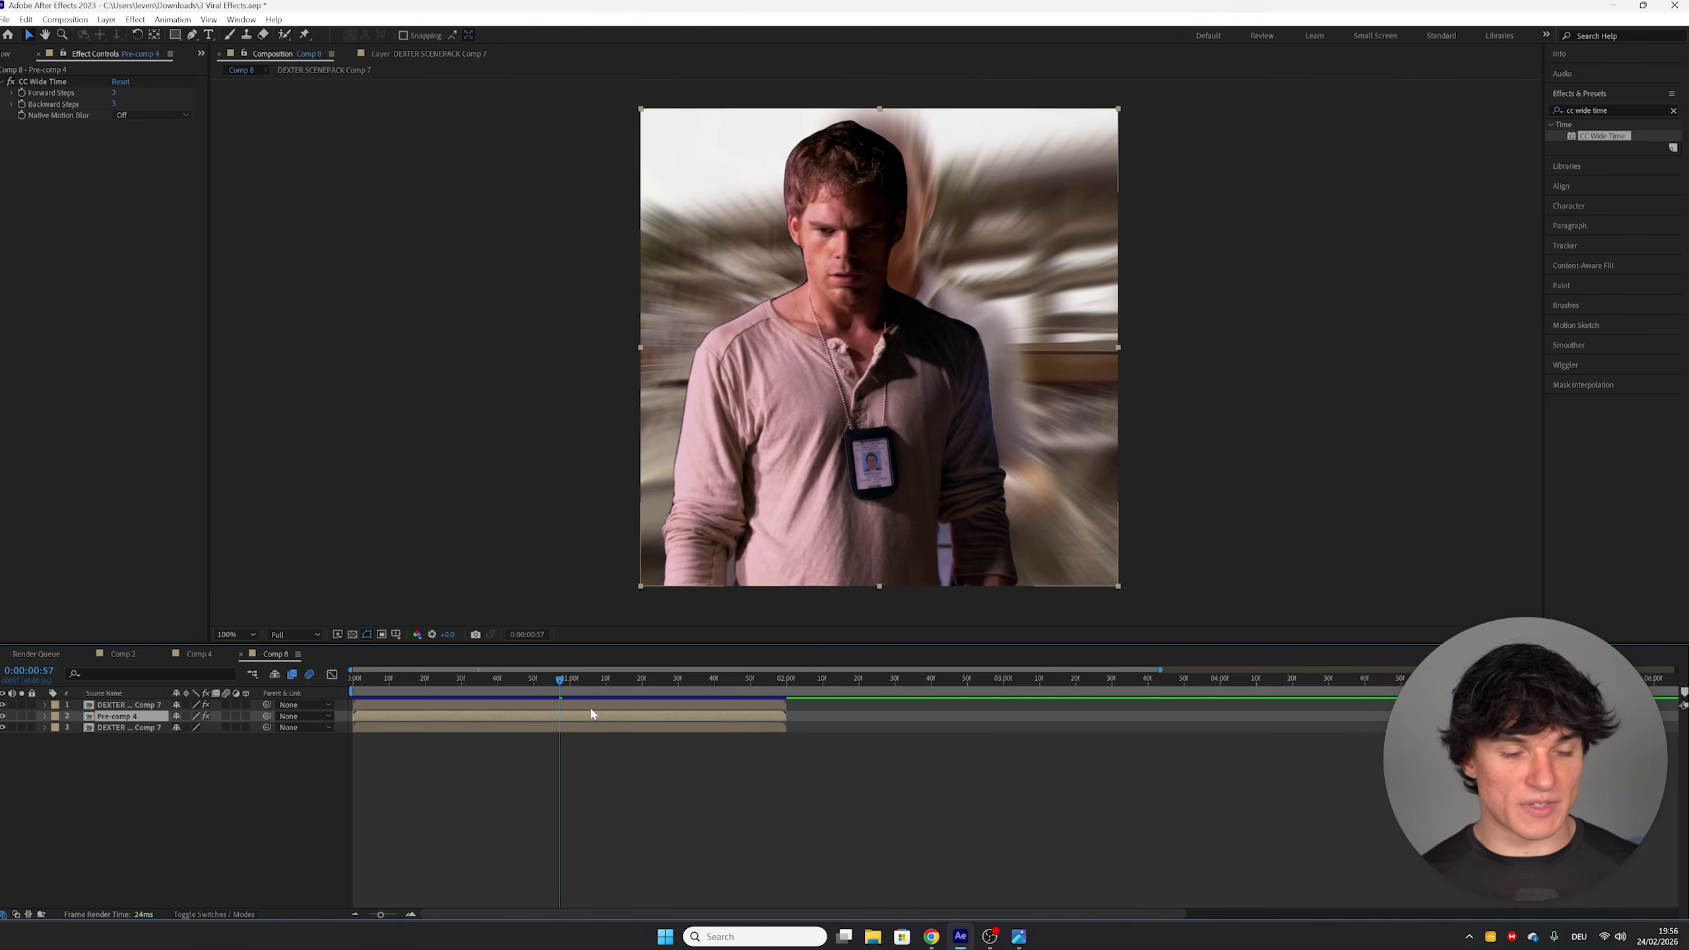
left_click(177, 40)
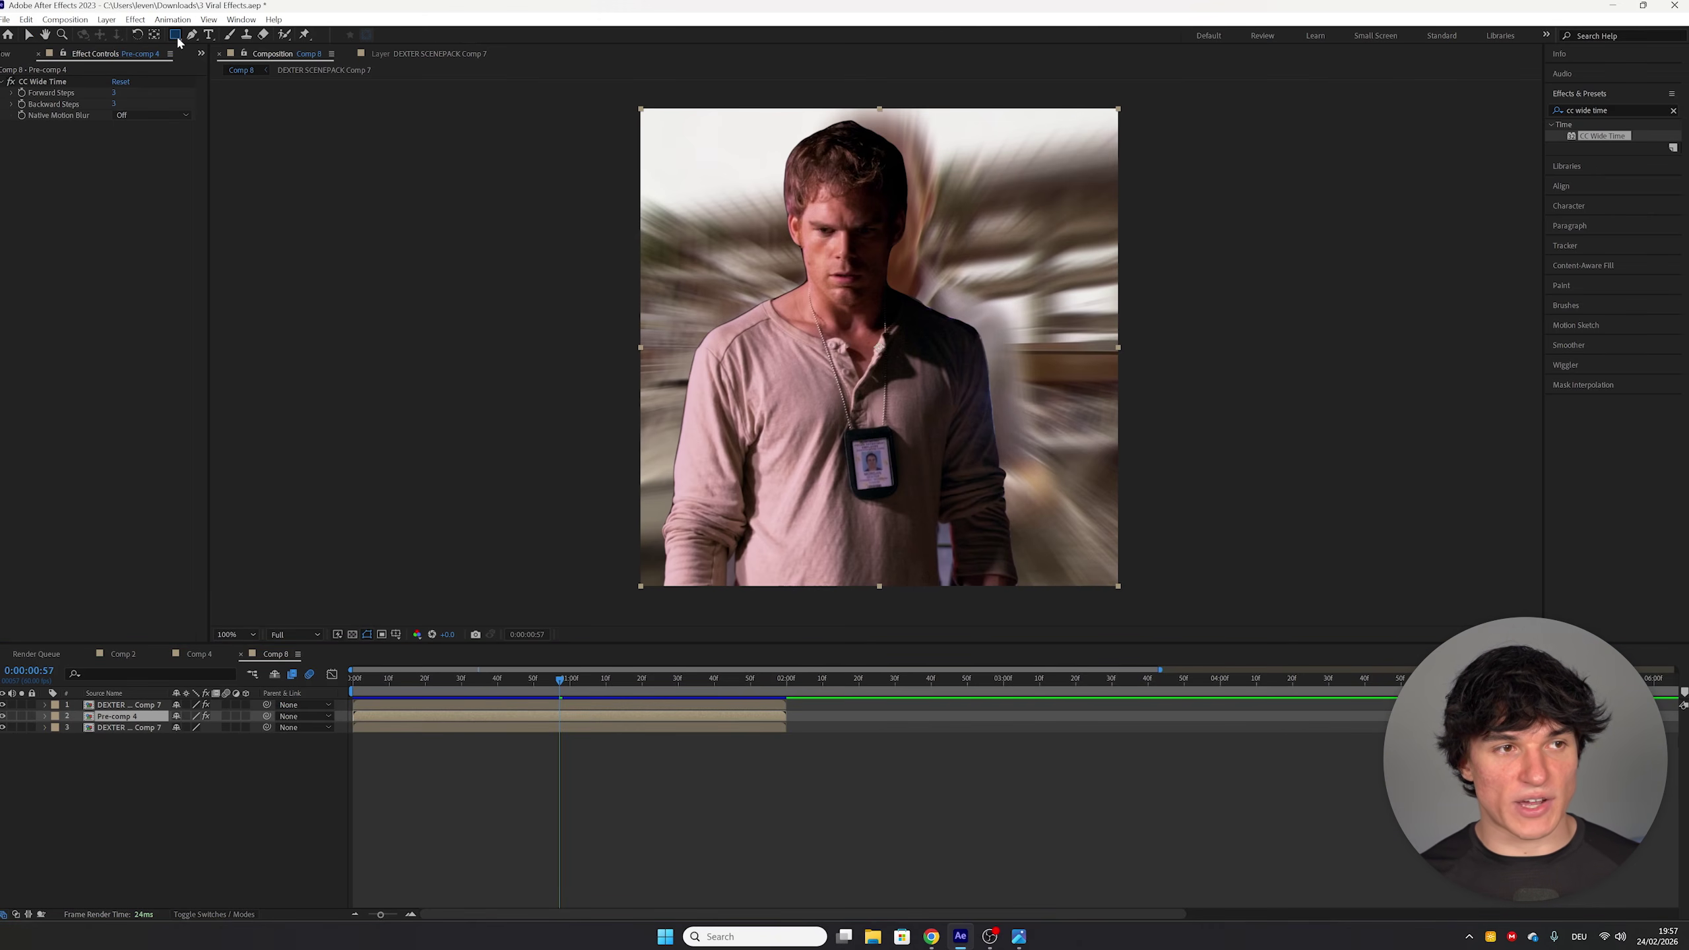
scroll(795, 219, "down", 2)
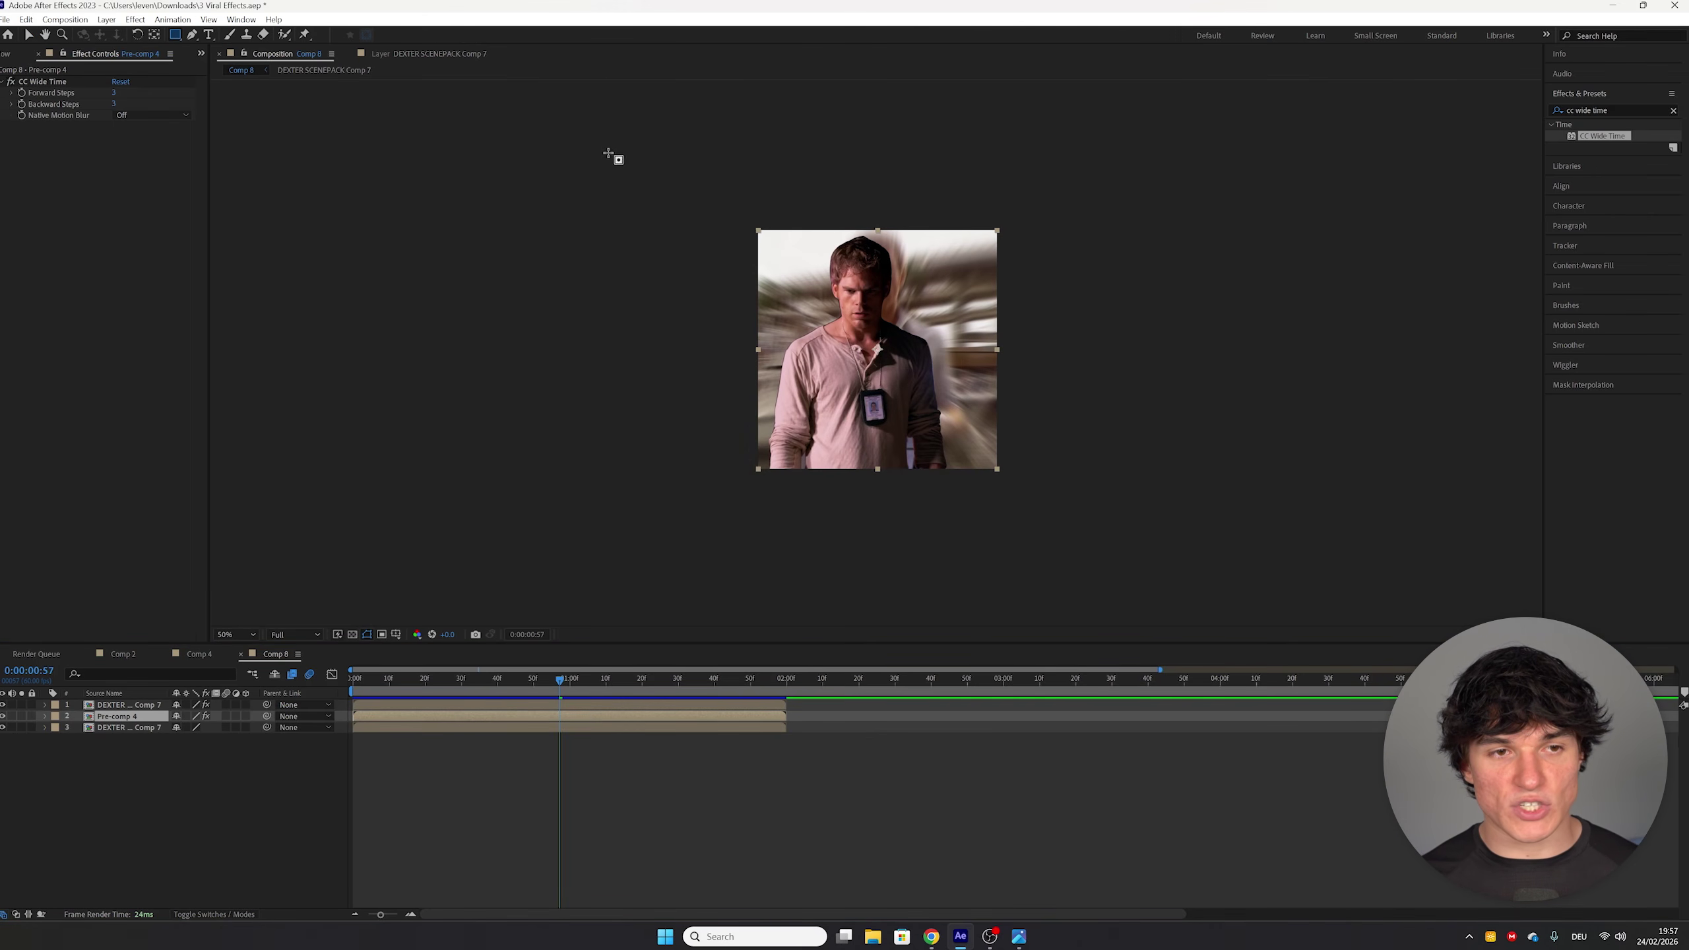
left_click_drag(599, 142, 1135, 366)
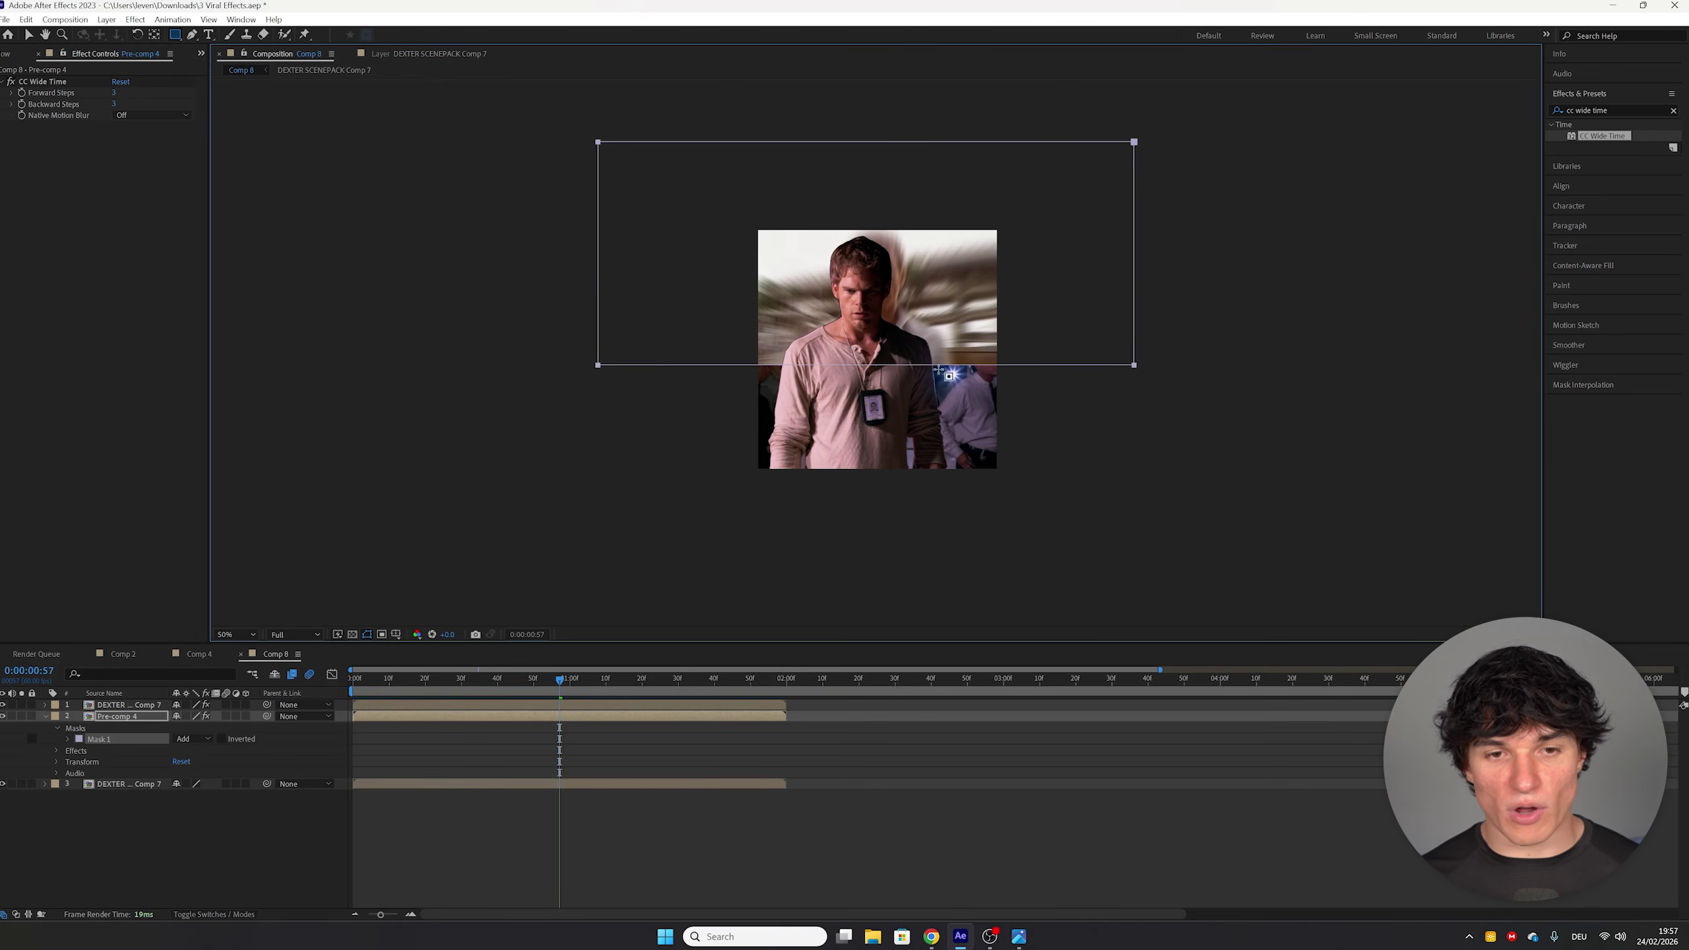
scroll(924, 373, "up", 2)
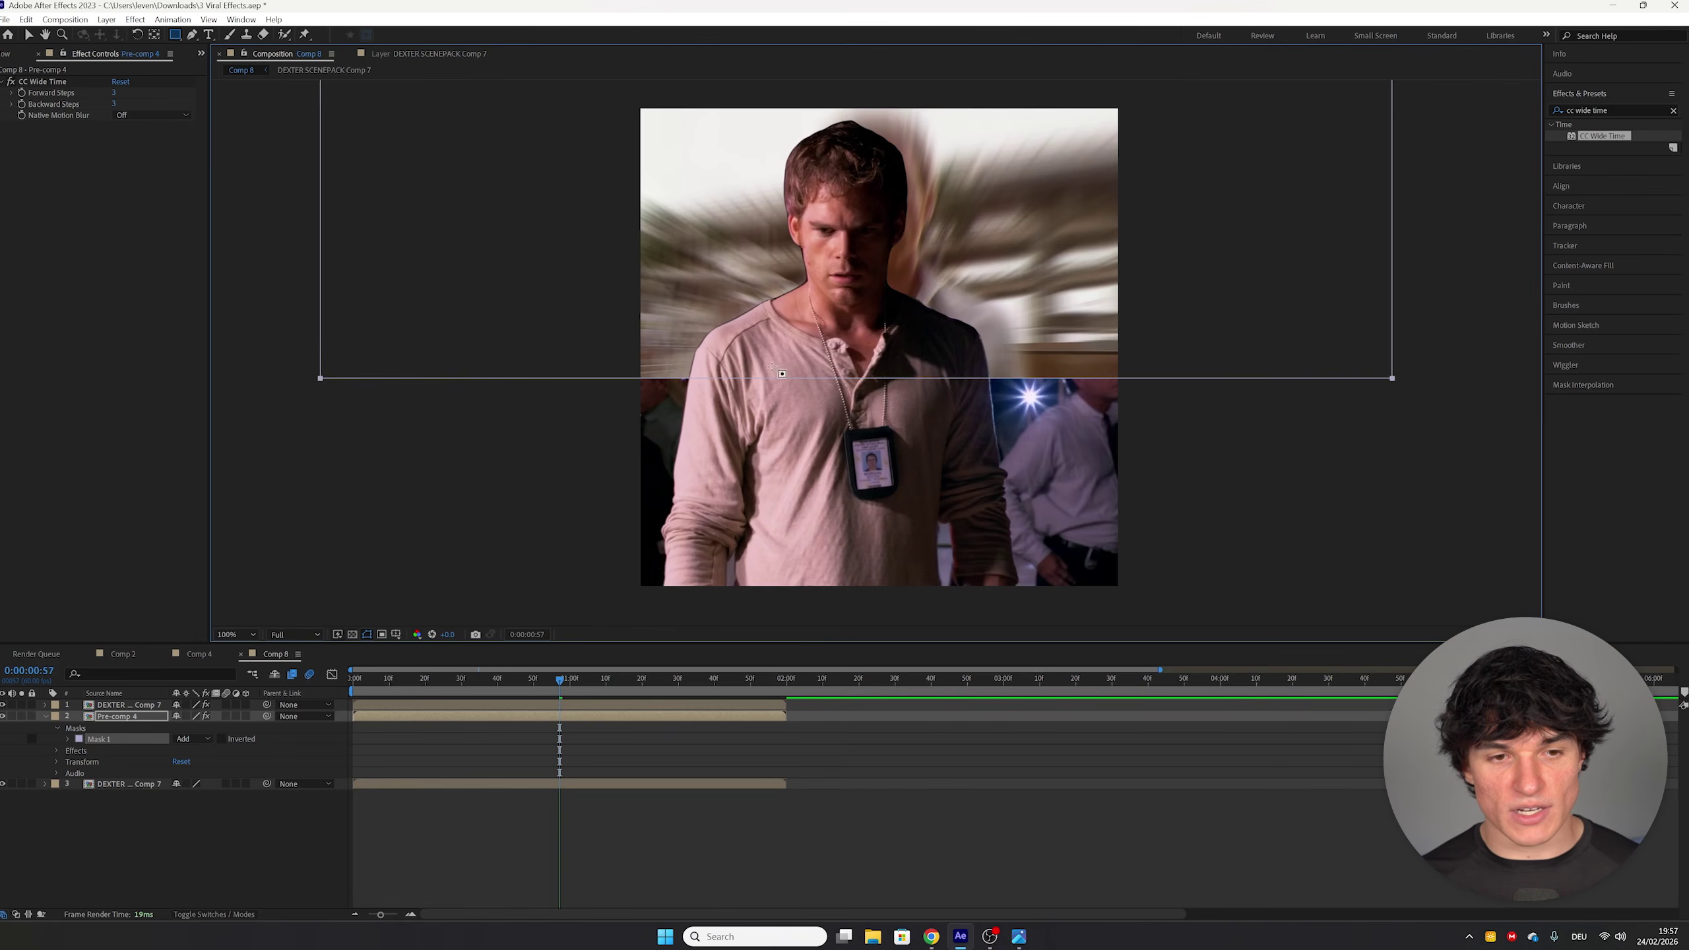
key("v")
key("comma")
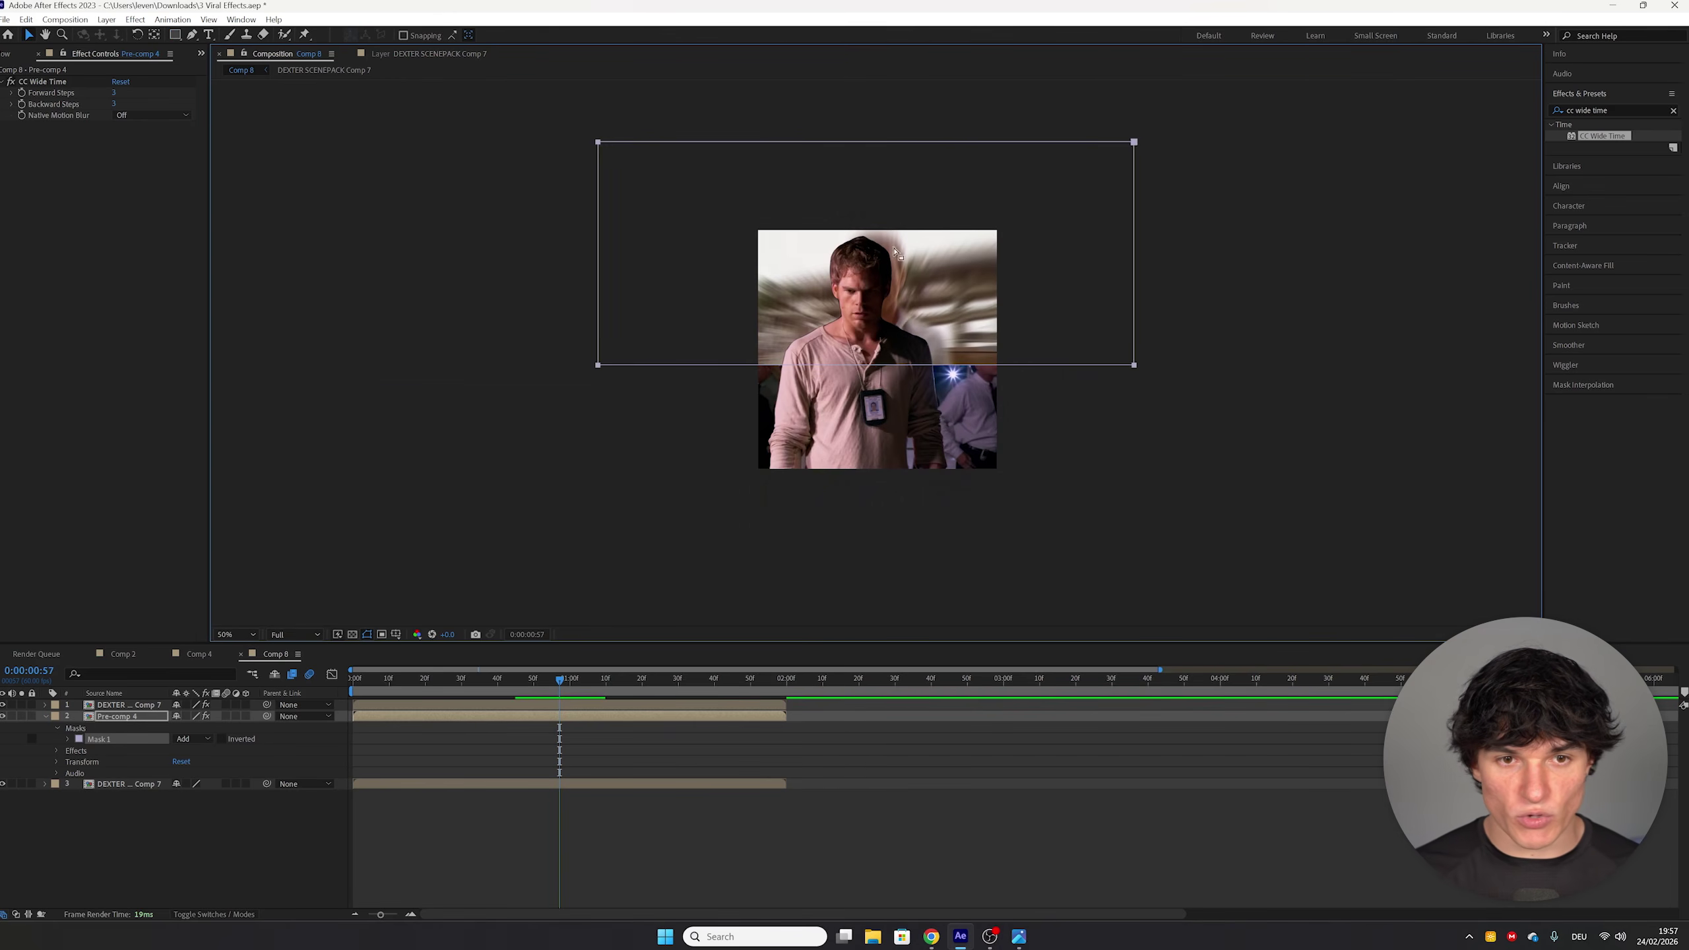
key("period")
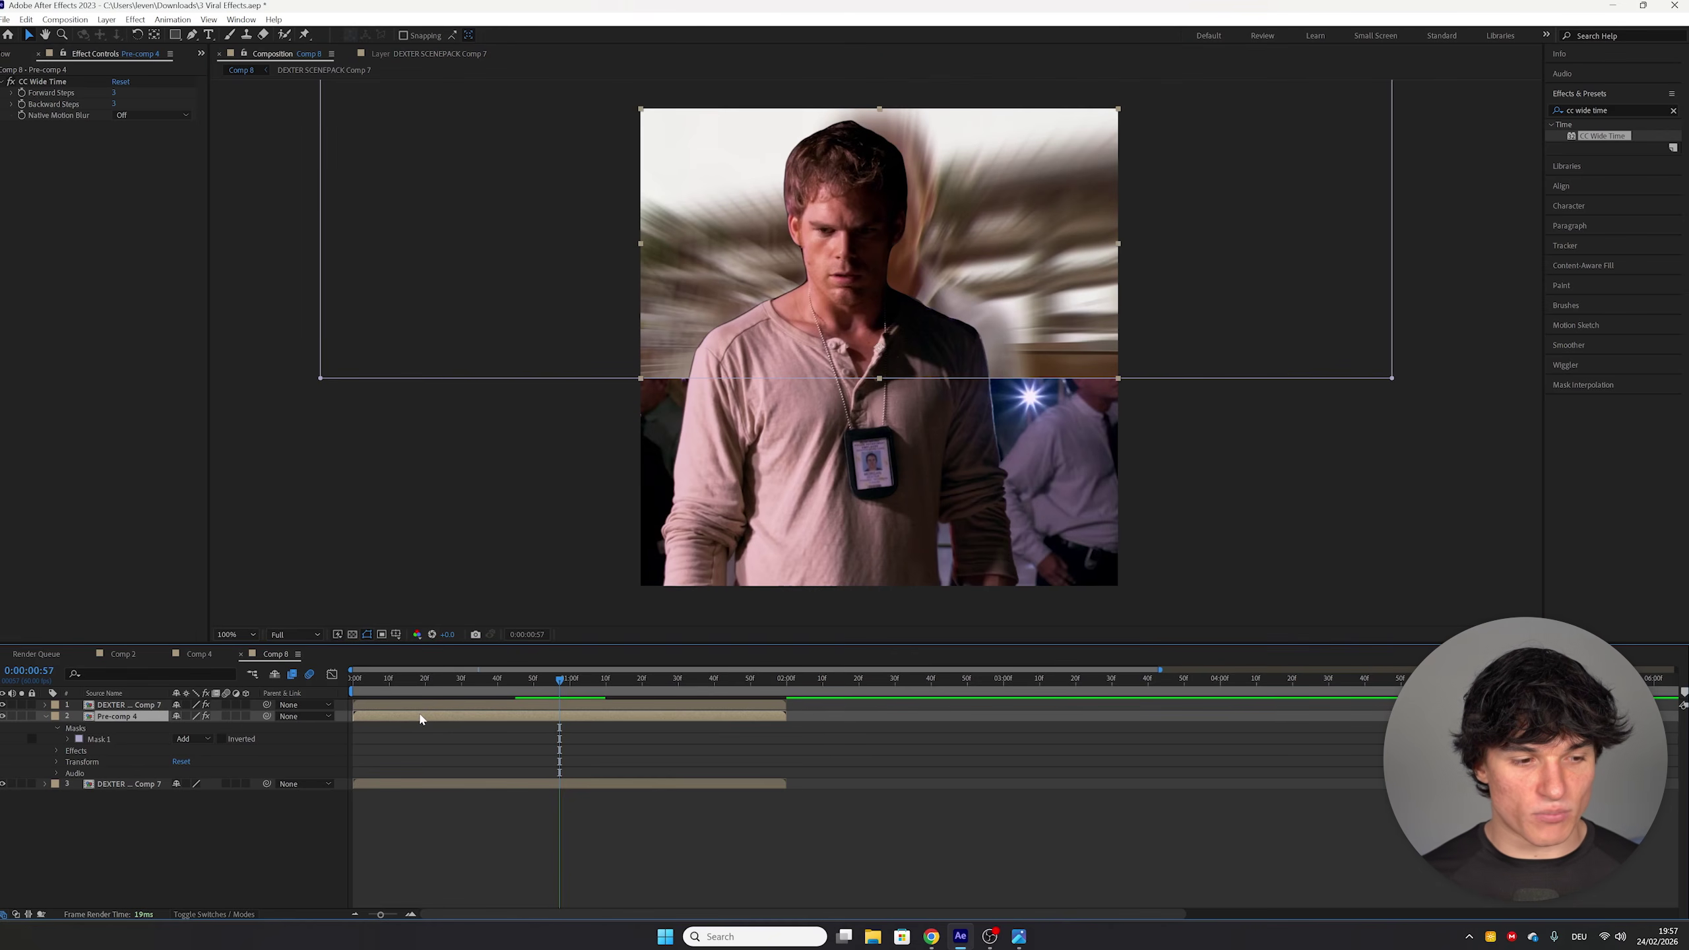
Step: Set the Mask Feather of Mask 1 on Pre-comp 4 to 150 pixels and check the softened edge
key("f")
left_click(320, 734)
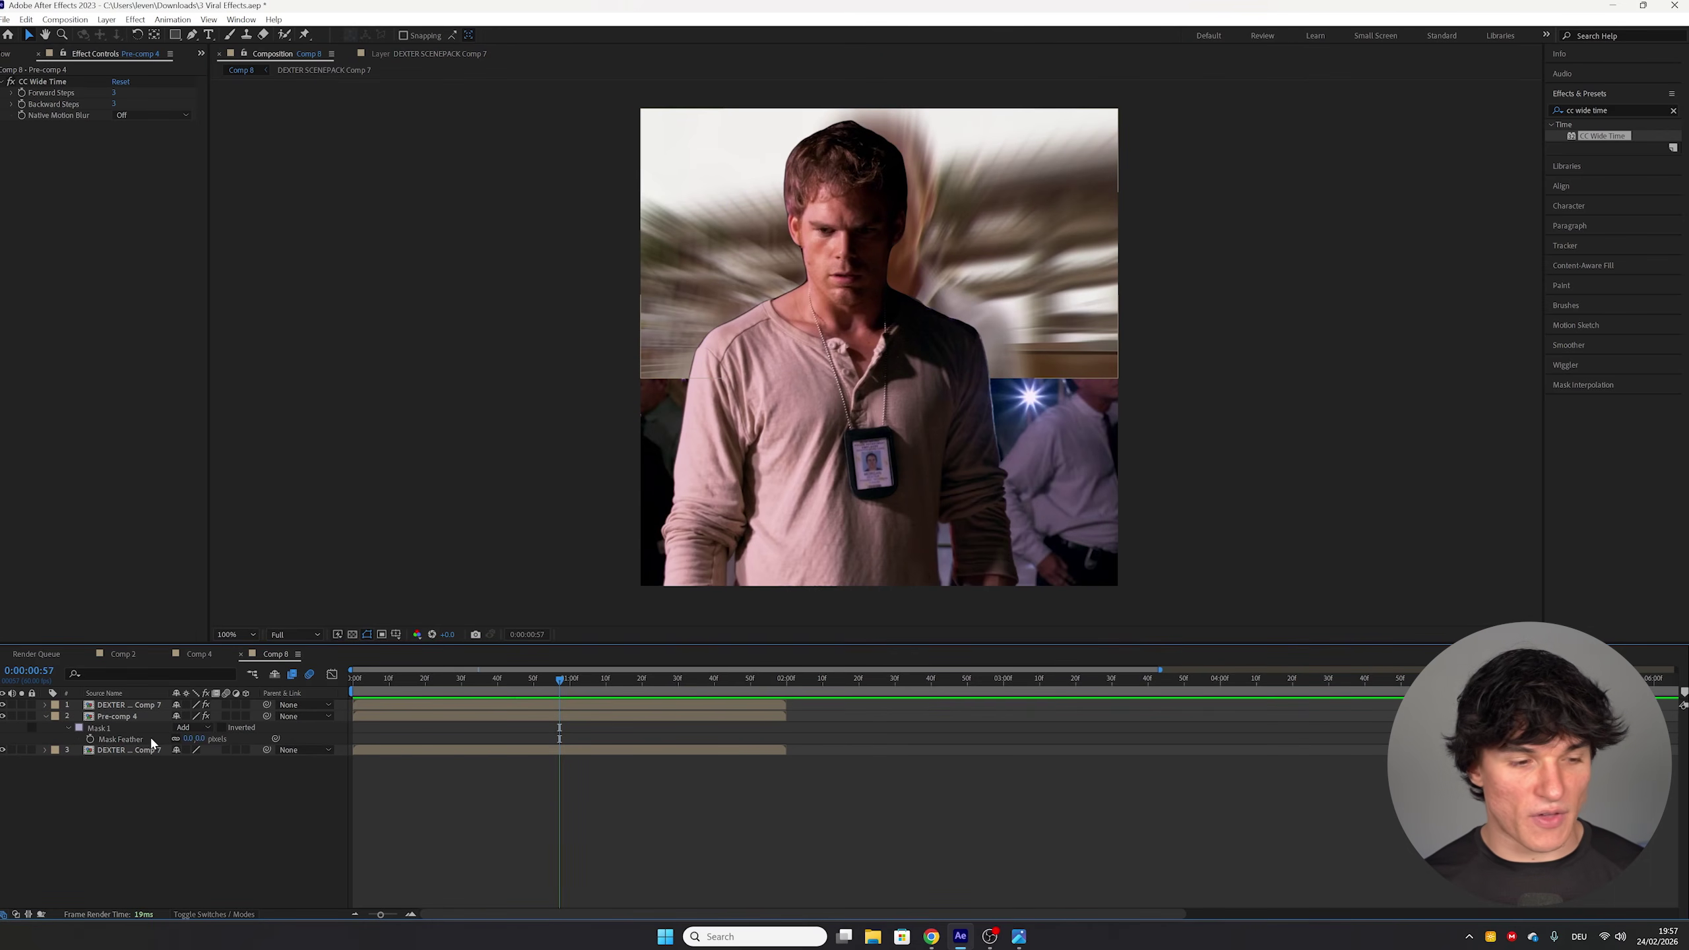
left_click(185, 739)
type("150")
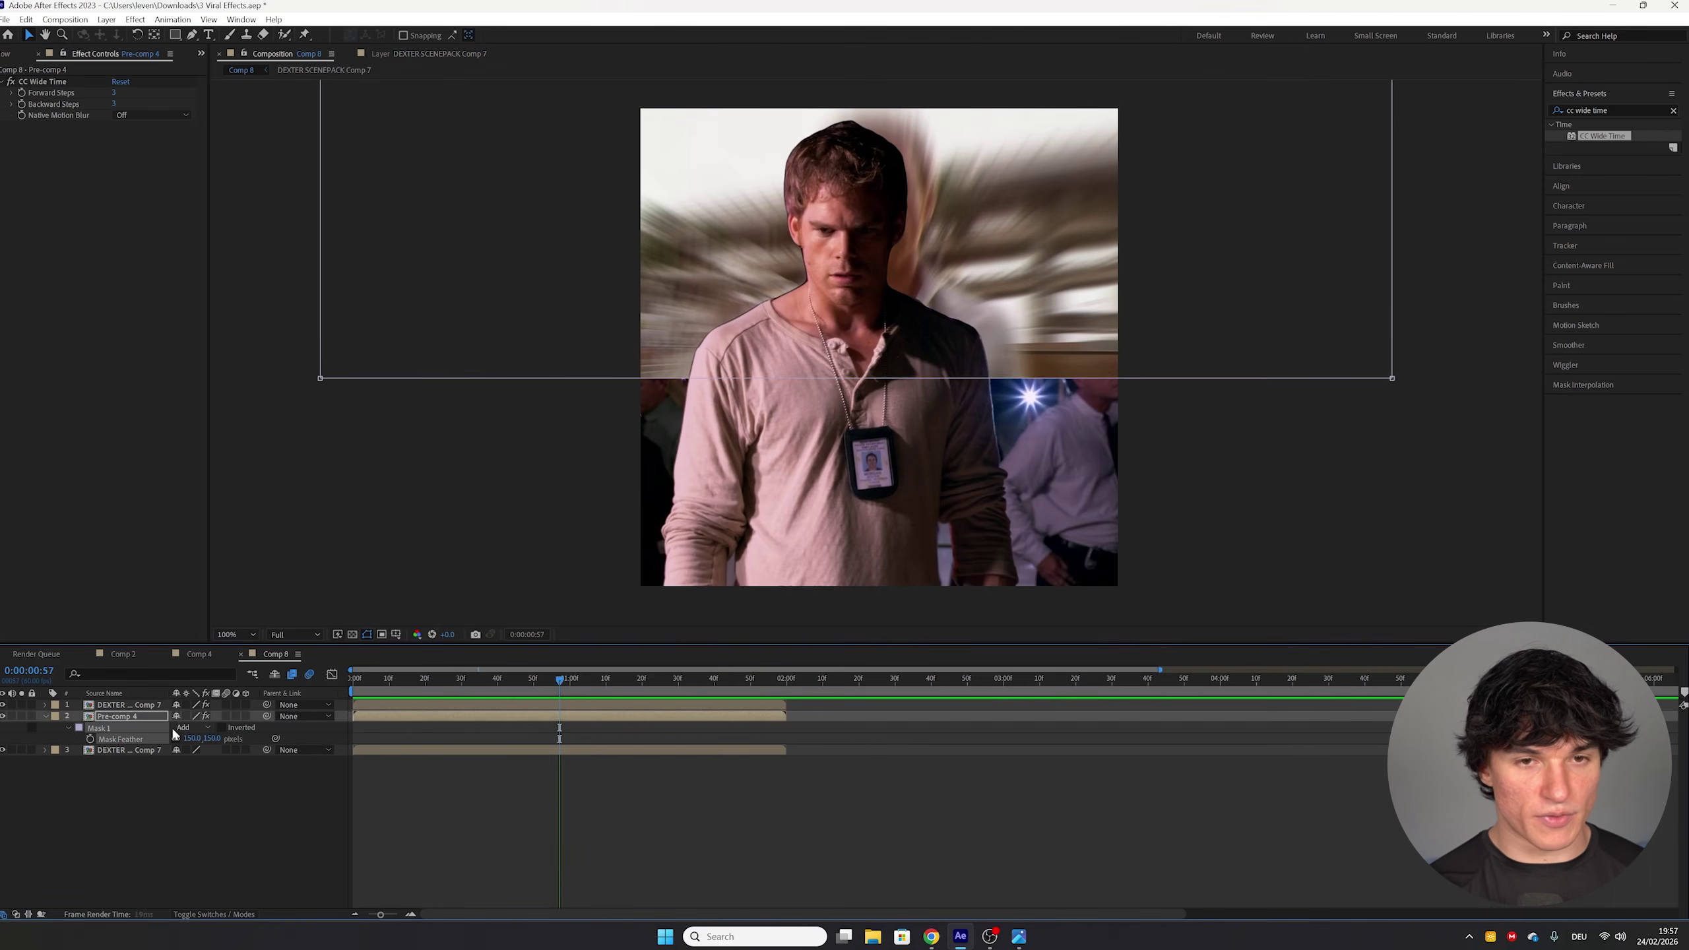
key("Return")
key("period")
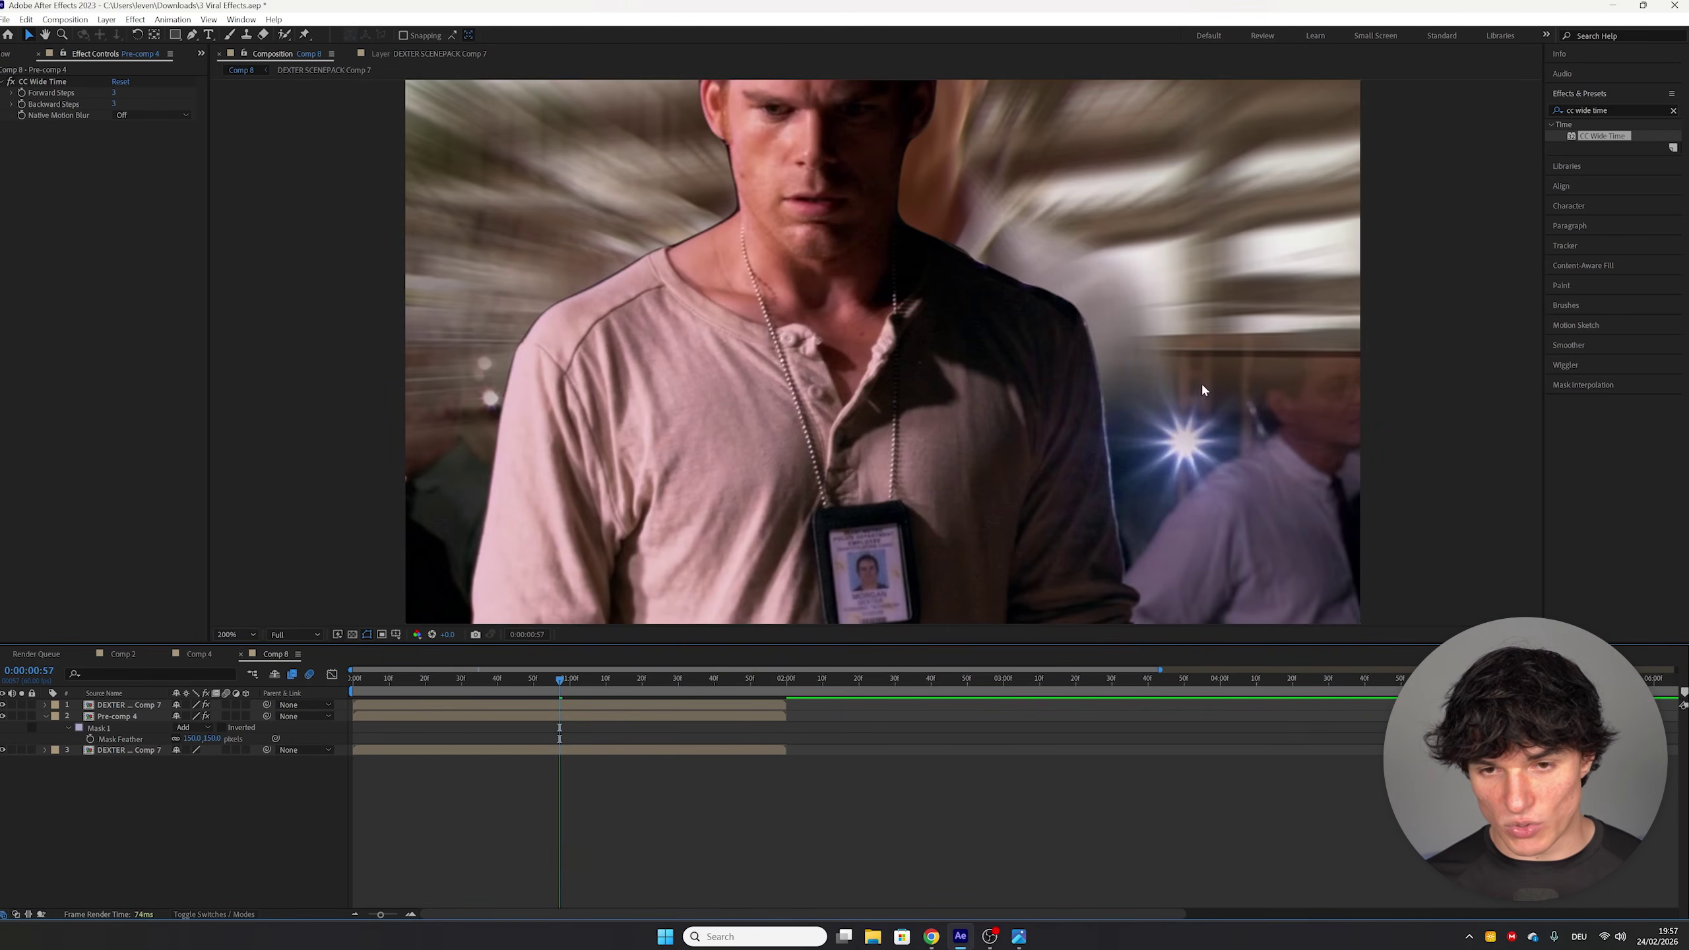
key("comma")
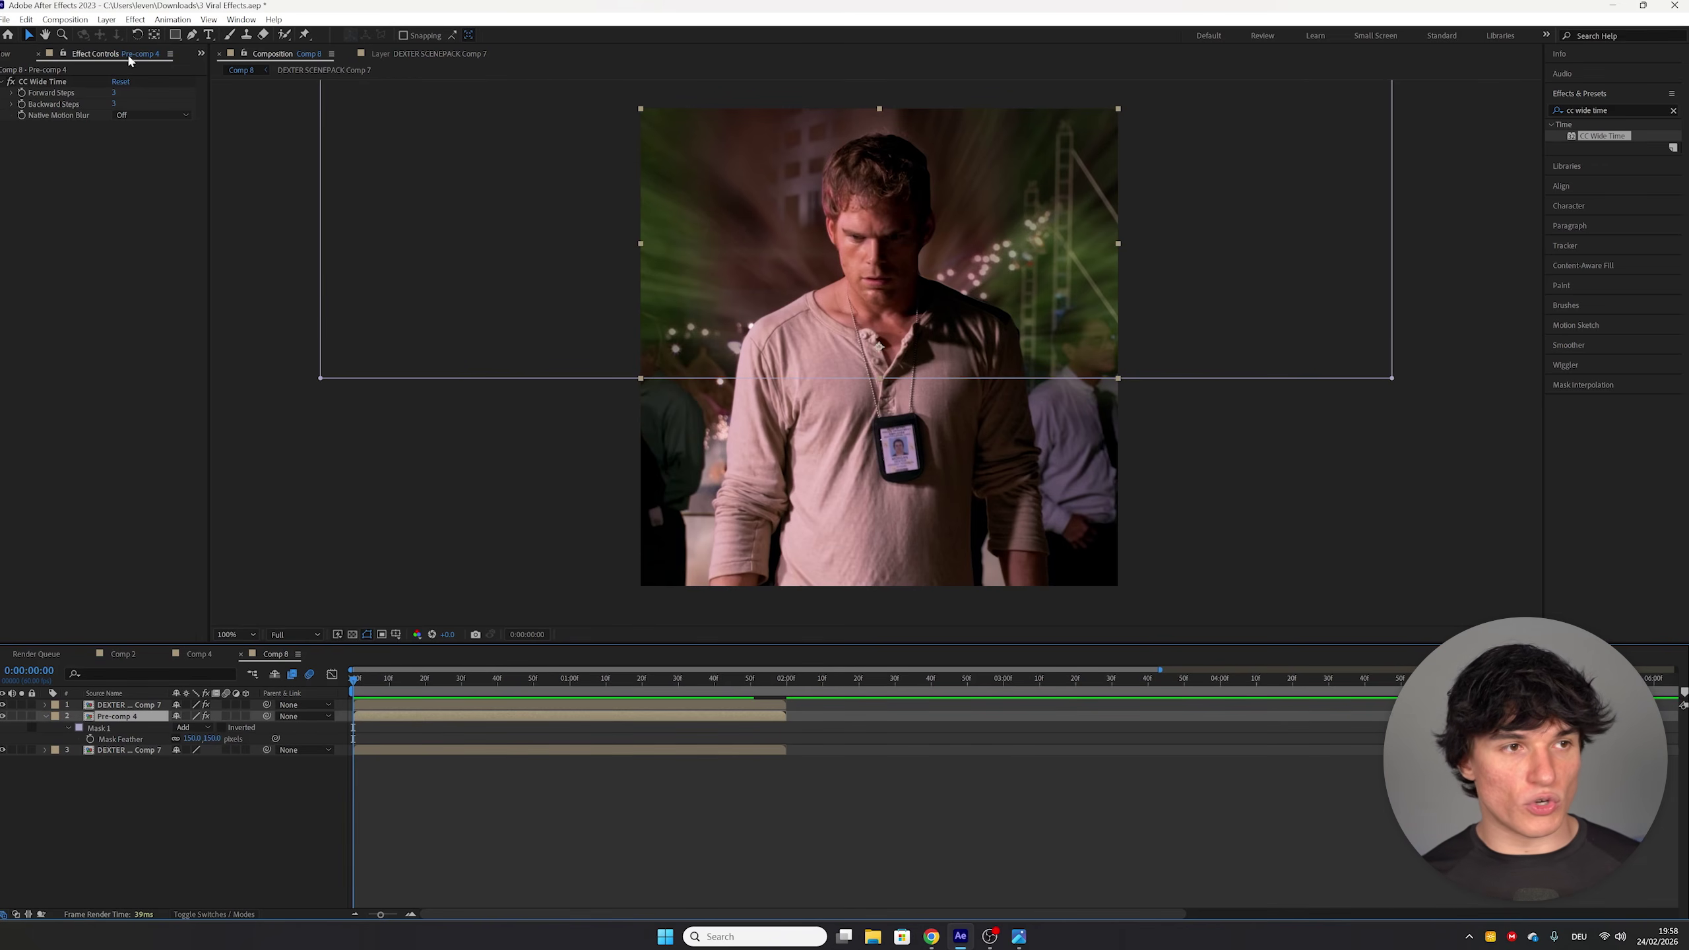
Step: Add an adjustment layer directly above Pre-comp 4 and cut off its part after 0:00:02:00
left_click(106, 19)
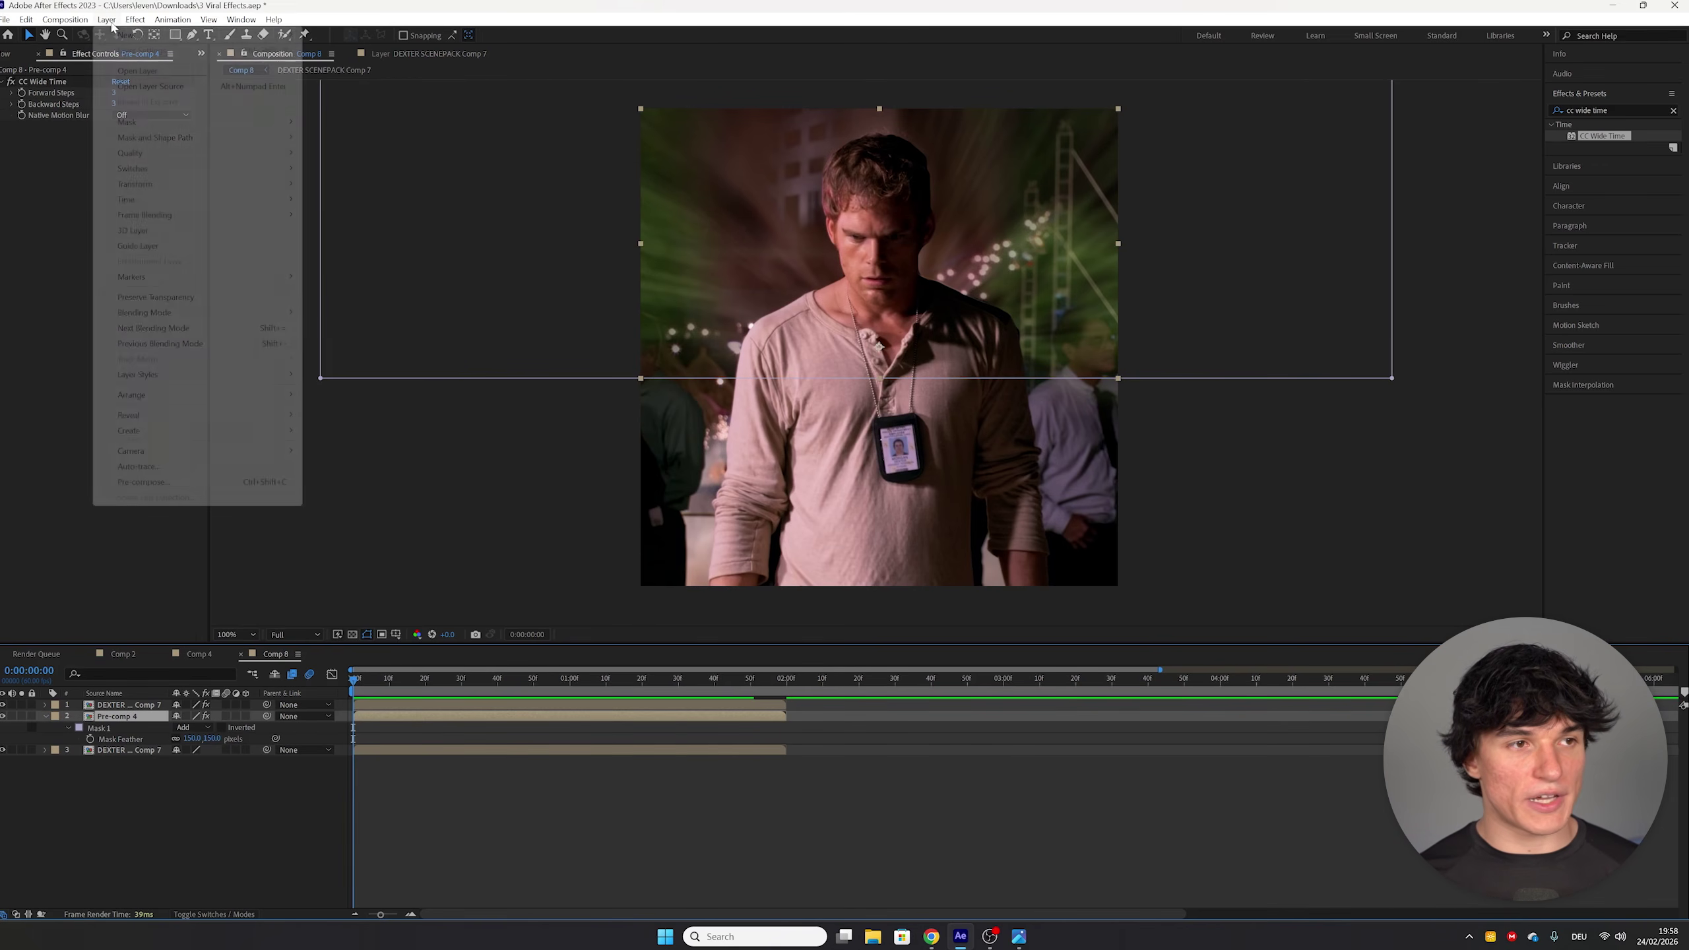
mouse_move(126, 34)
left_click(367, 129)
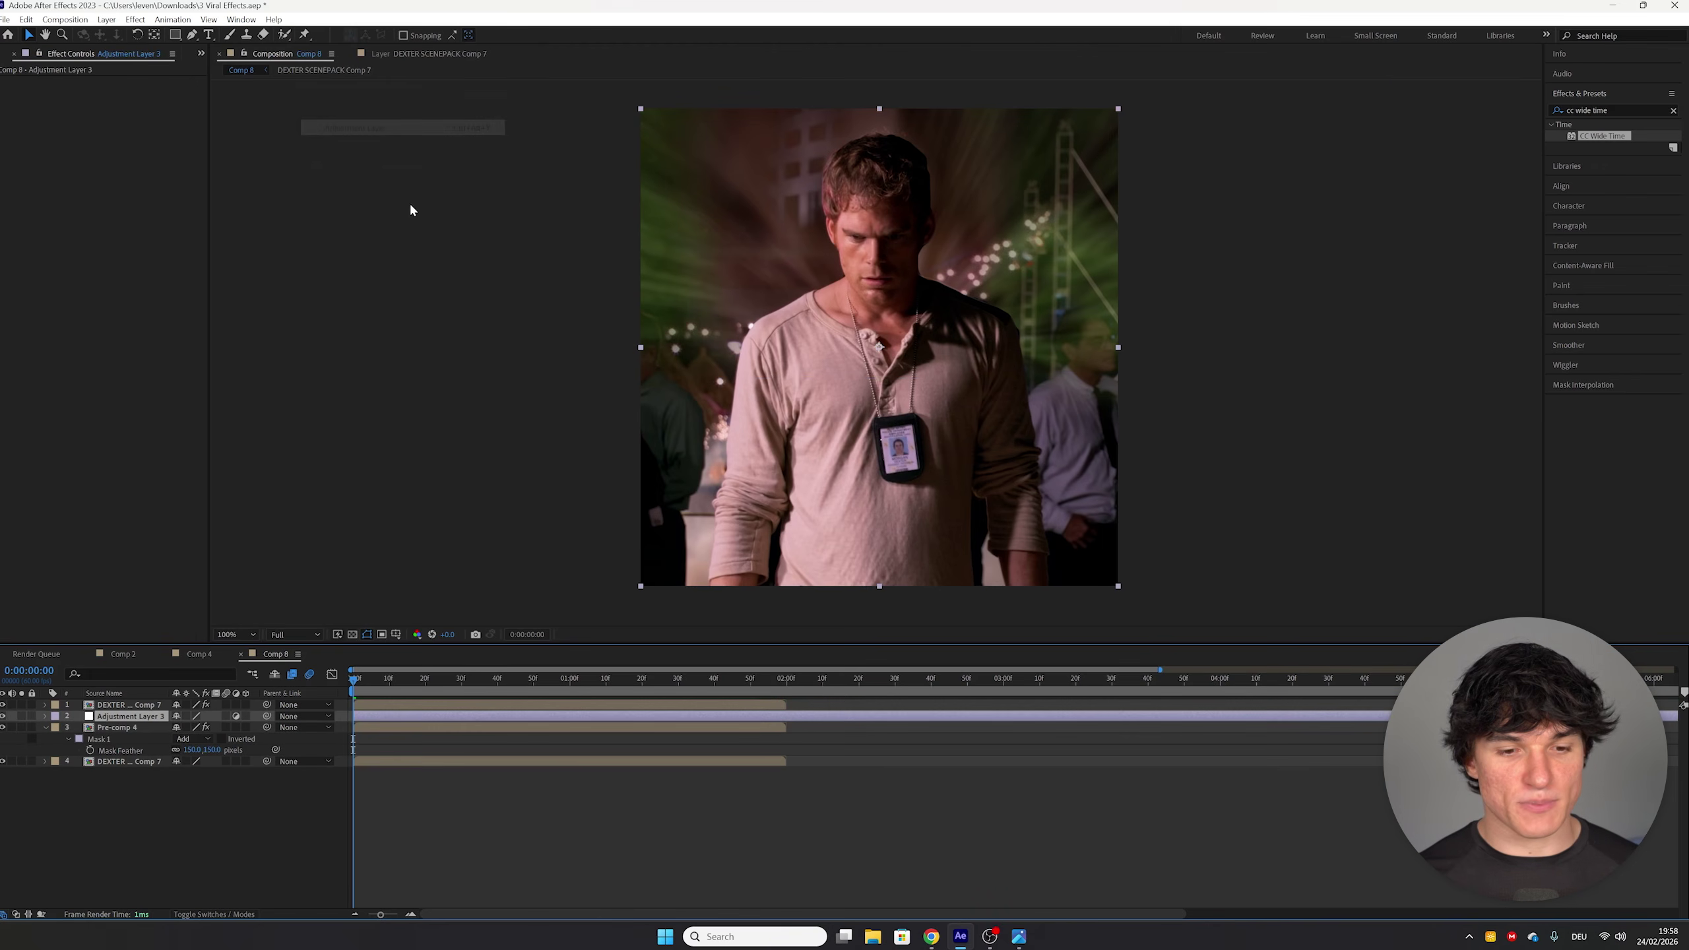
left_click(786, 684)
key("ctrl+shift+d")
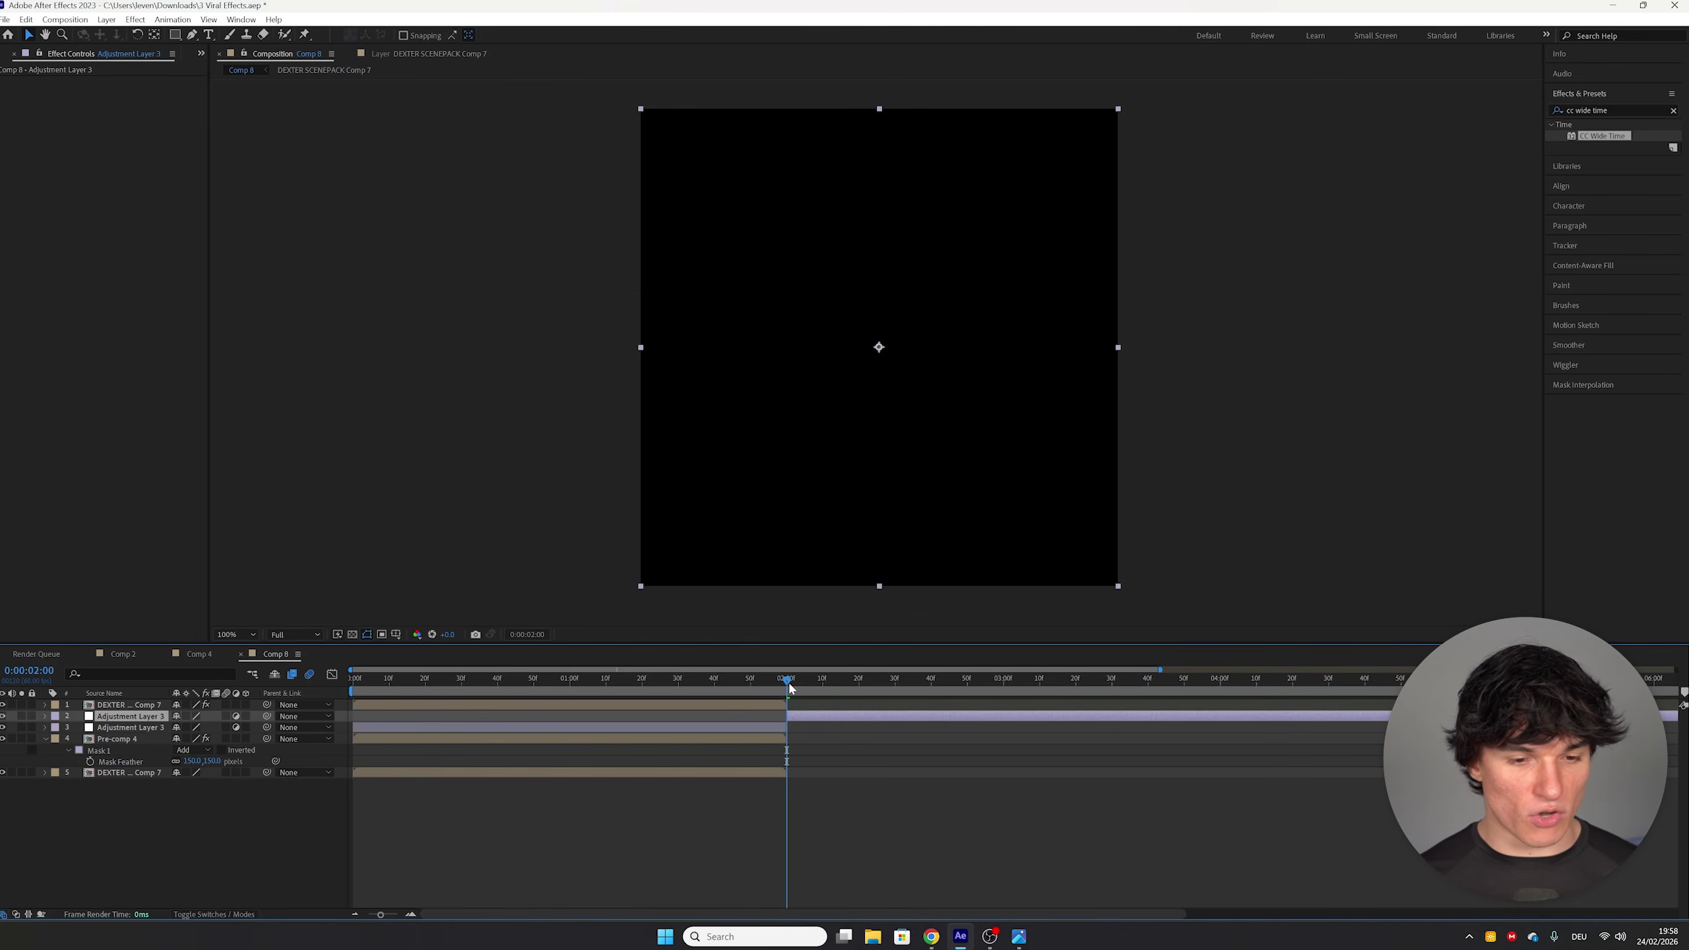
key("Delete")
Step: Find the BCC Cross Glitch effect, apply it to Adjustment Layer 3 and open its Glitch Intensity value
left_click_drag(787, 684, 544, 684)
left_click(544, 716)
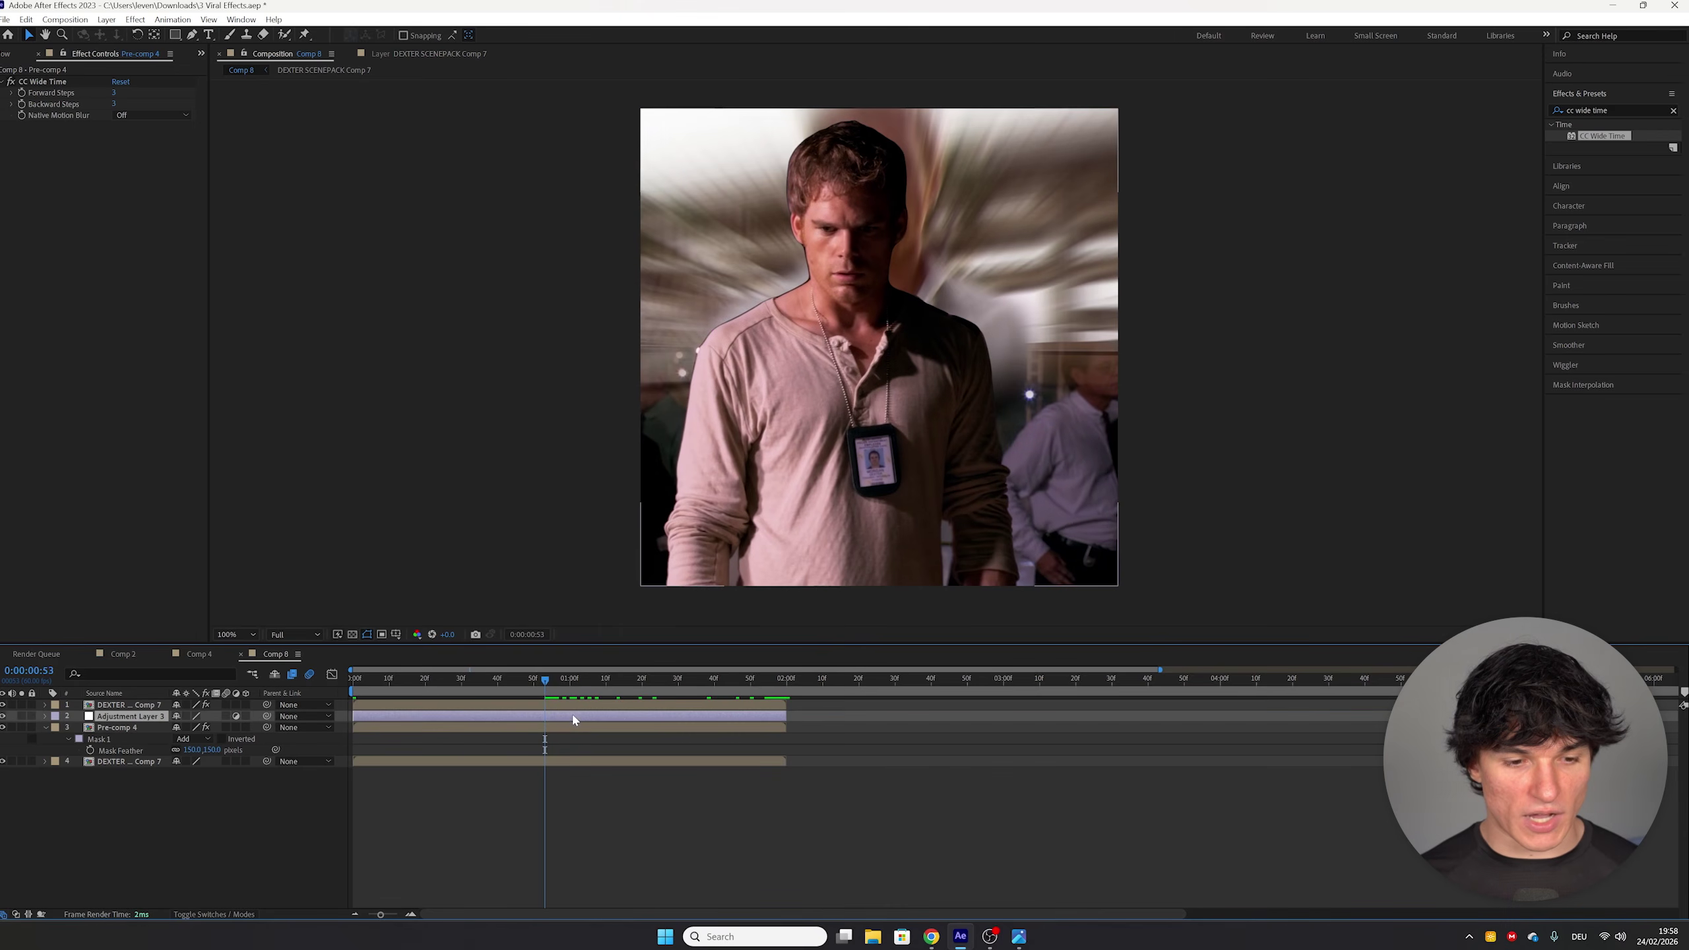
left_click(1595, 111)
type("bcc cross g")
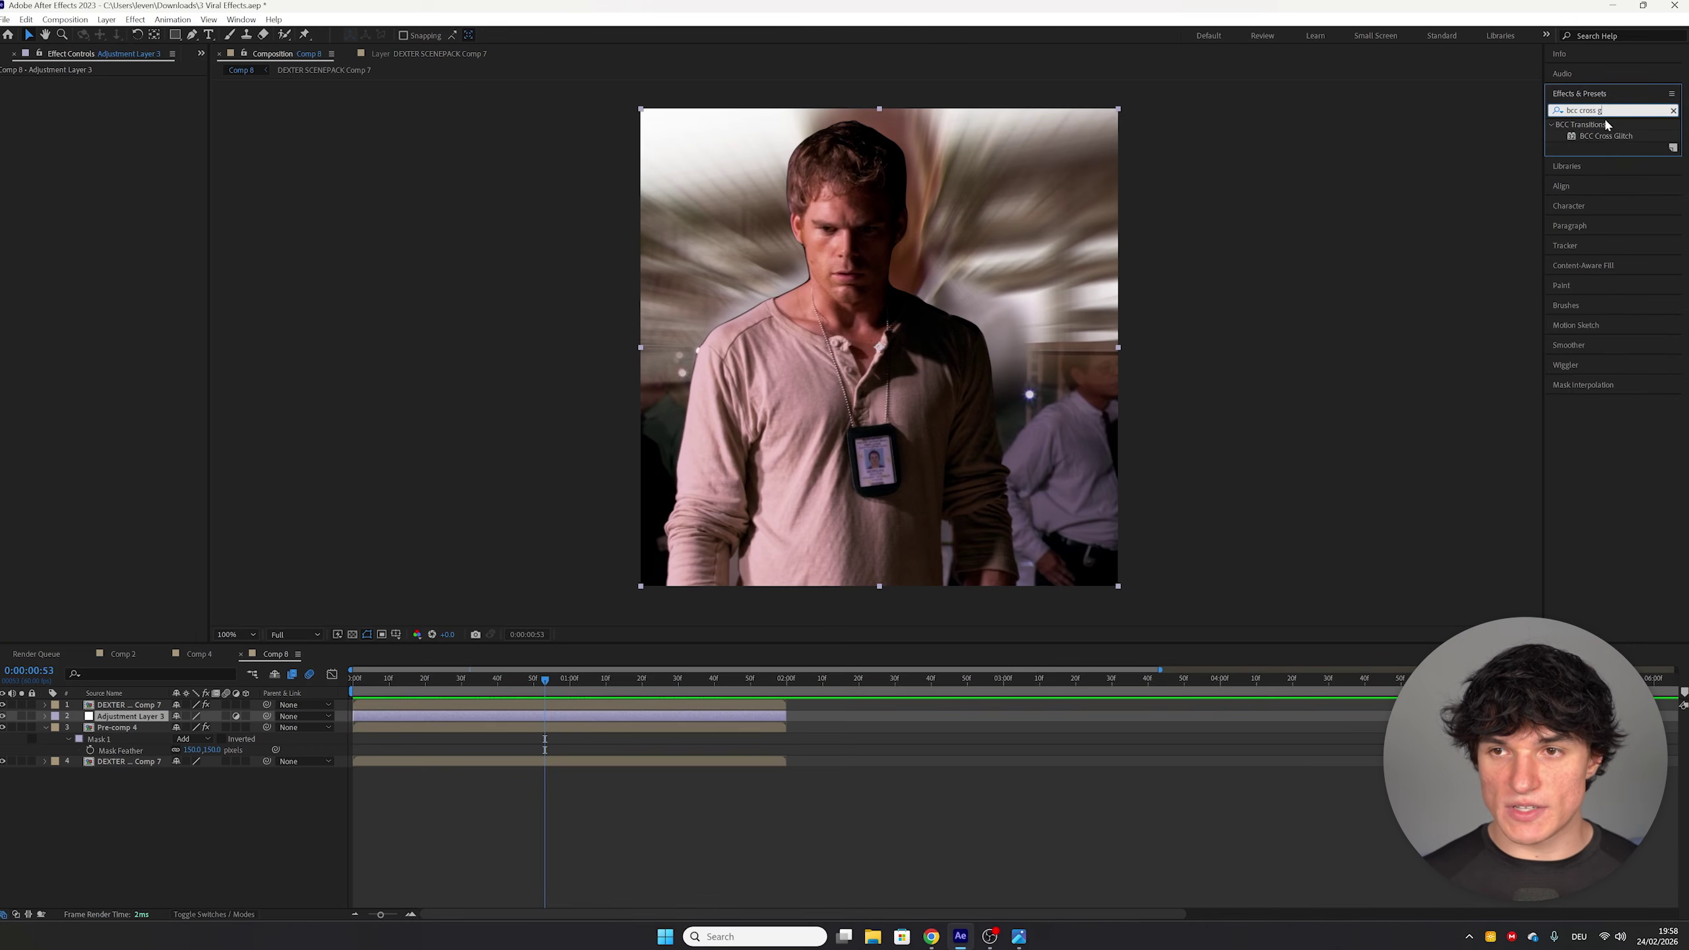
left_click_drag(1608, 137, 462, 714)
left_click(121, 191)
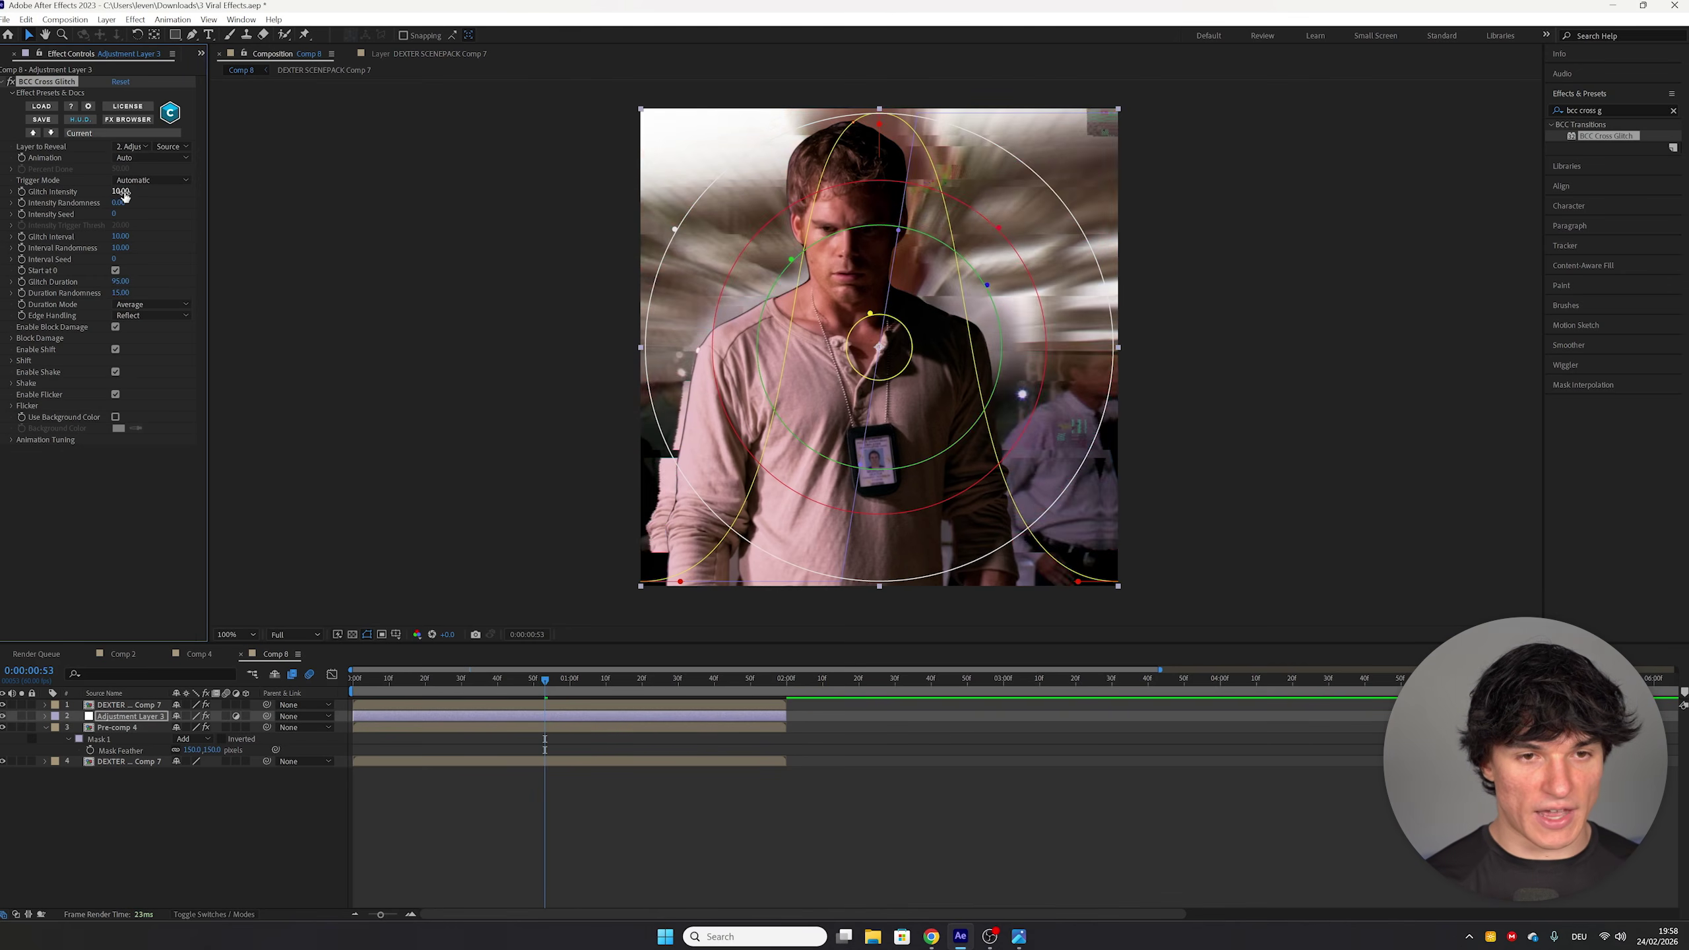
Step: Turn on the visibility of Adjustment Layer 4 above the rotoscoped man
left_click(637, 823)
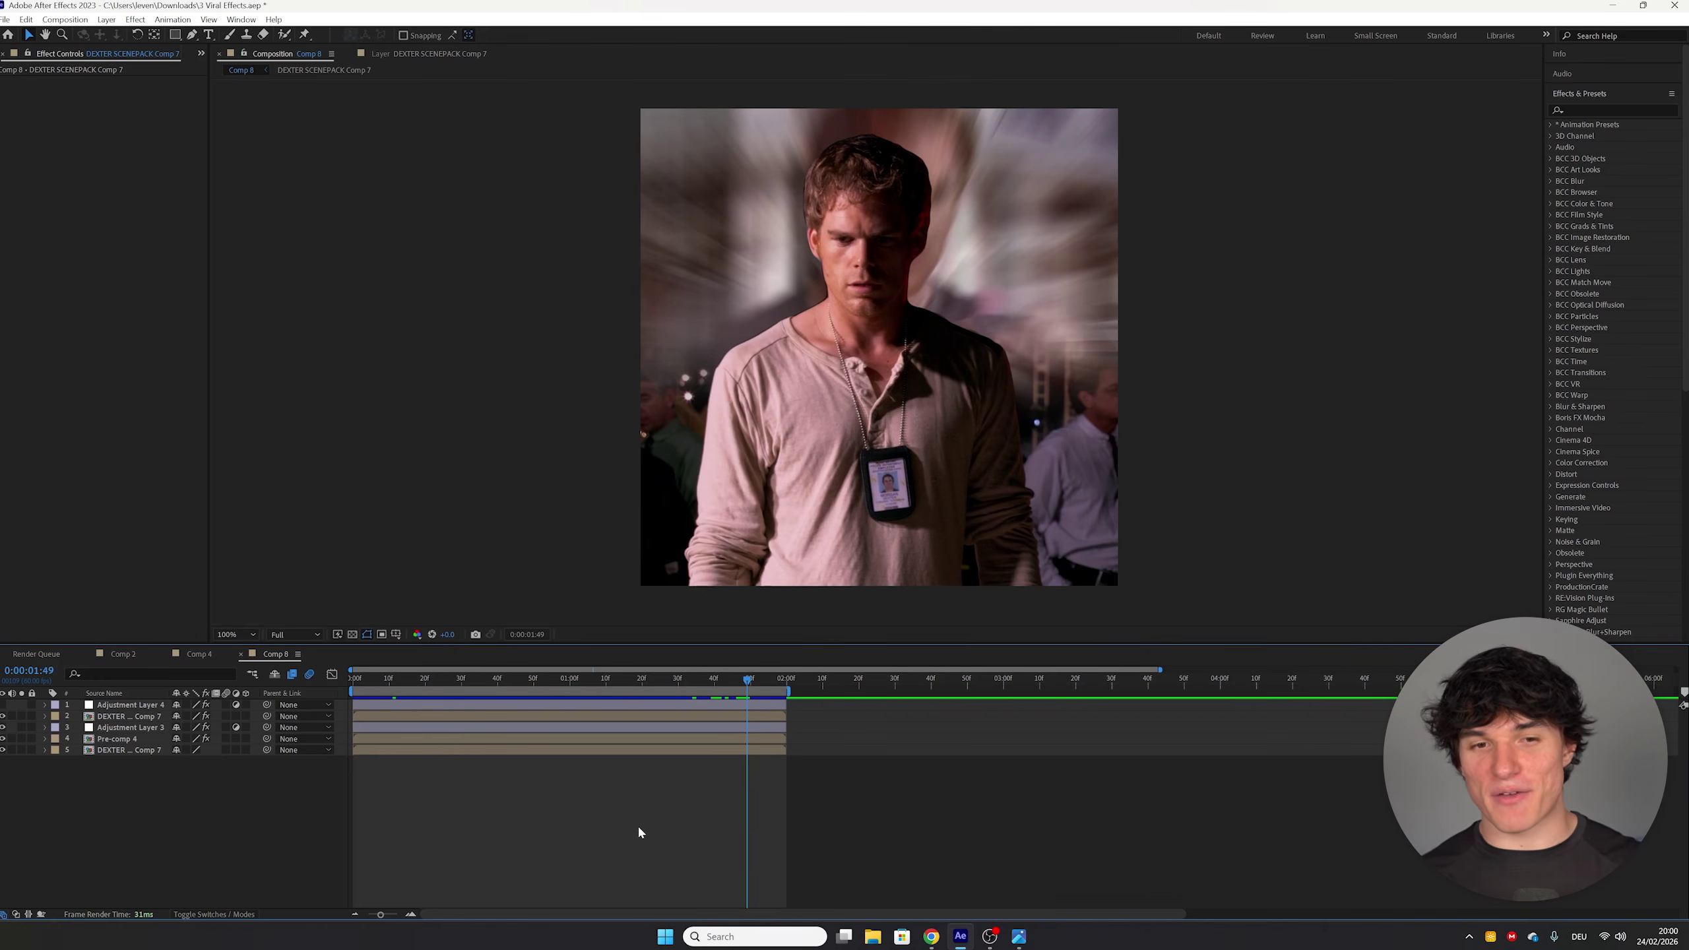
left_click(3, 705)
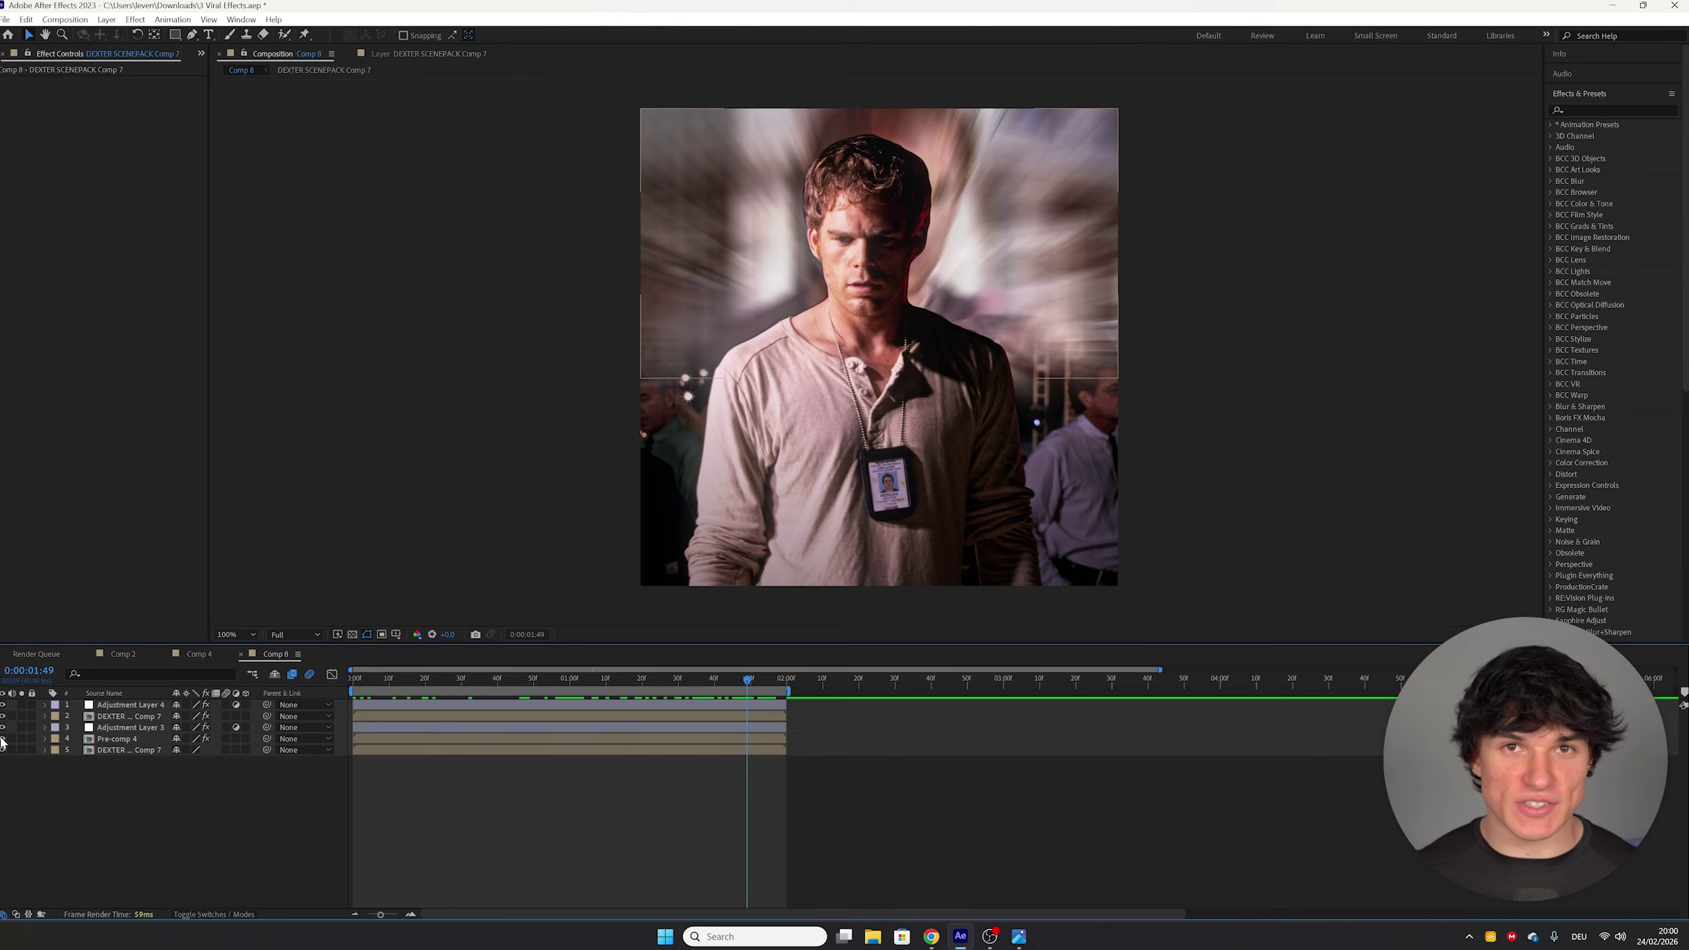